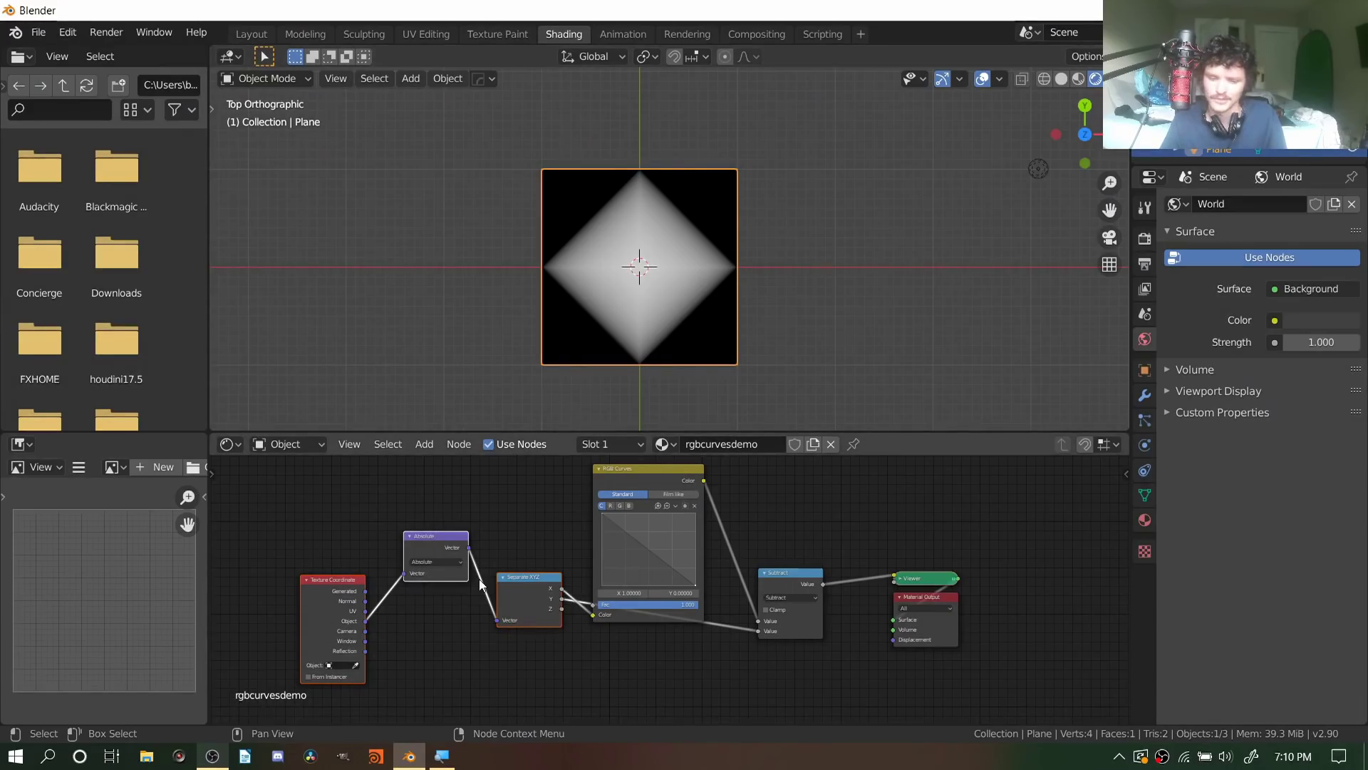
# Nudge the RGB Curves node right, then run Toggle Window Fullscreen from the F3 search.
pyautogui.moveTo(725, 505); pyautogui.dragTo(633, 545, button='middle')
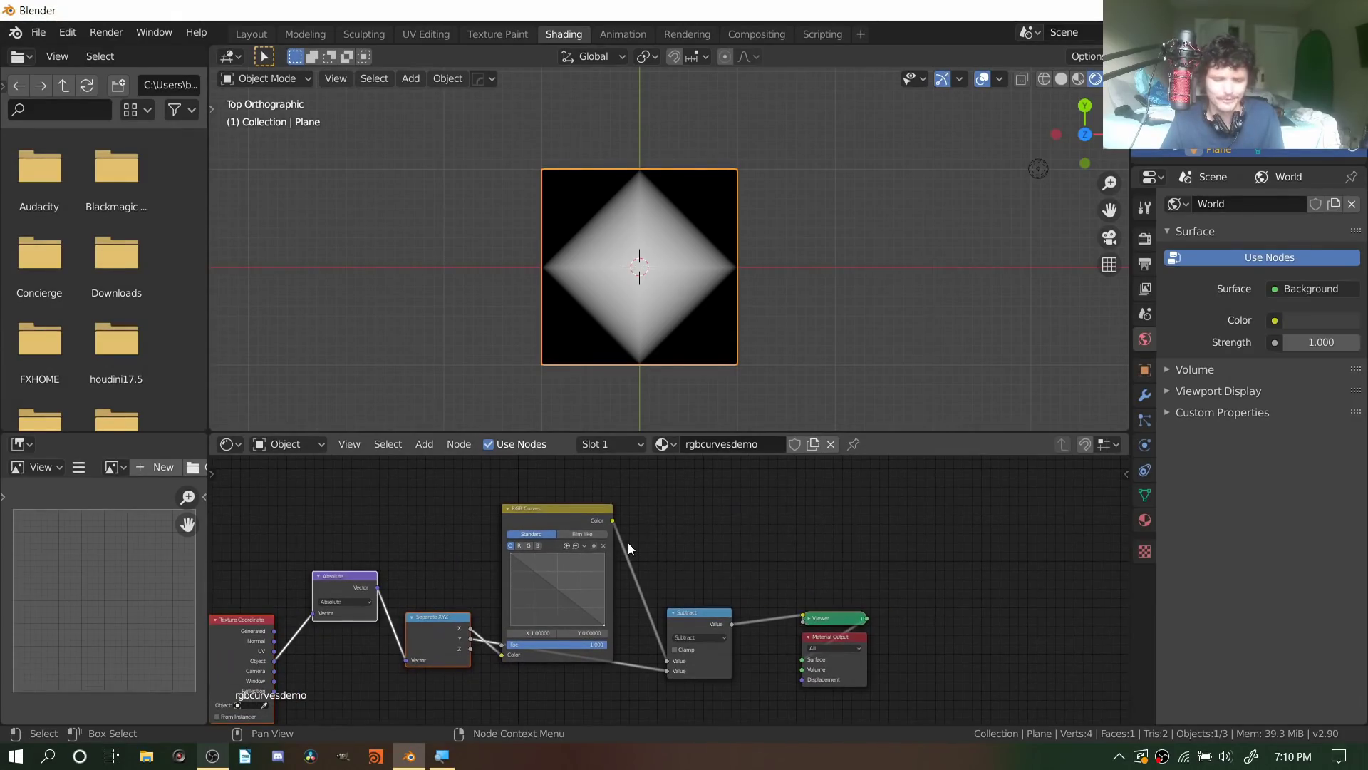
pyautogui.scroll(4, 627, 545)
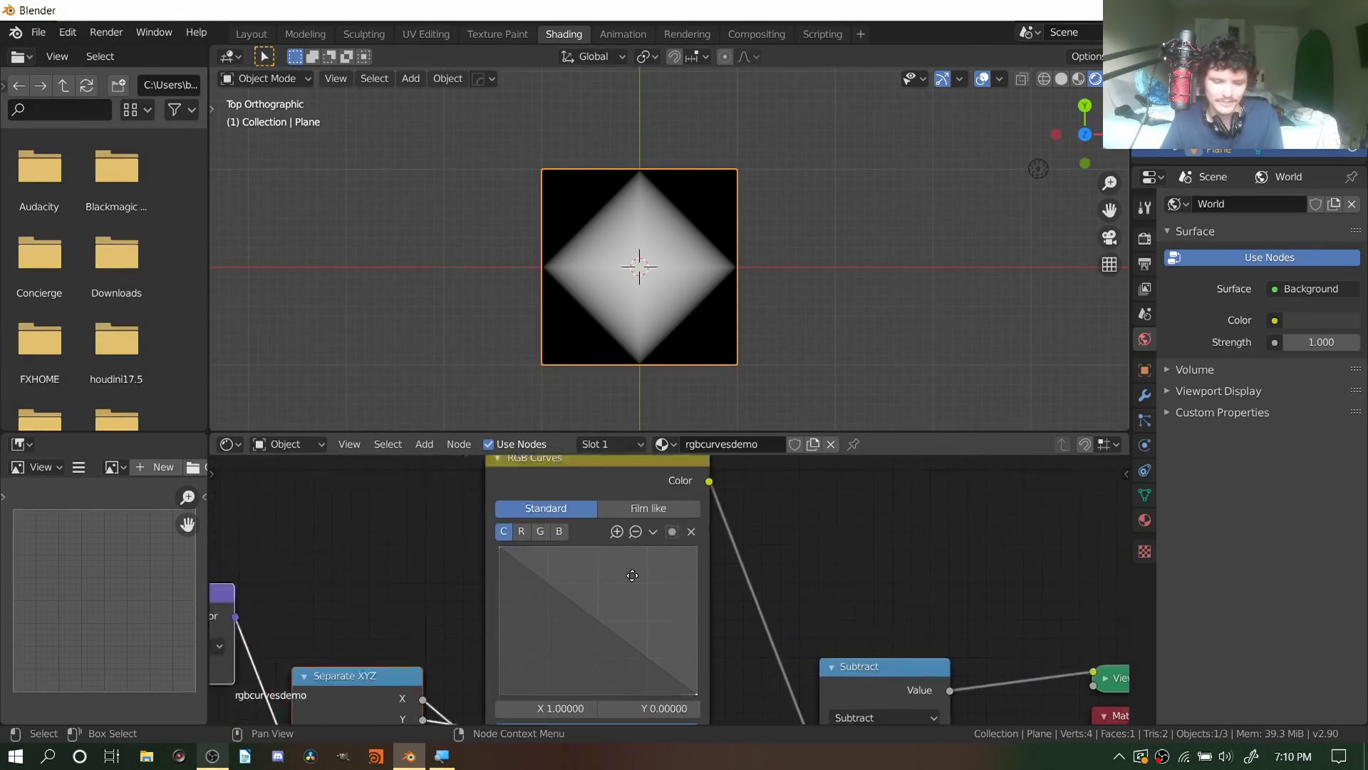
pyautogui.moveTo(580, 508); pyautogui.dragTo(610, 460)
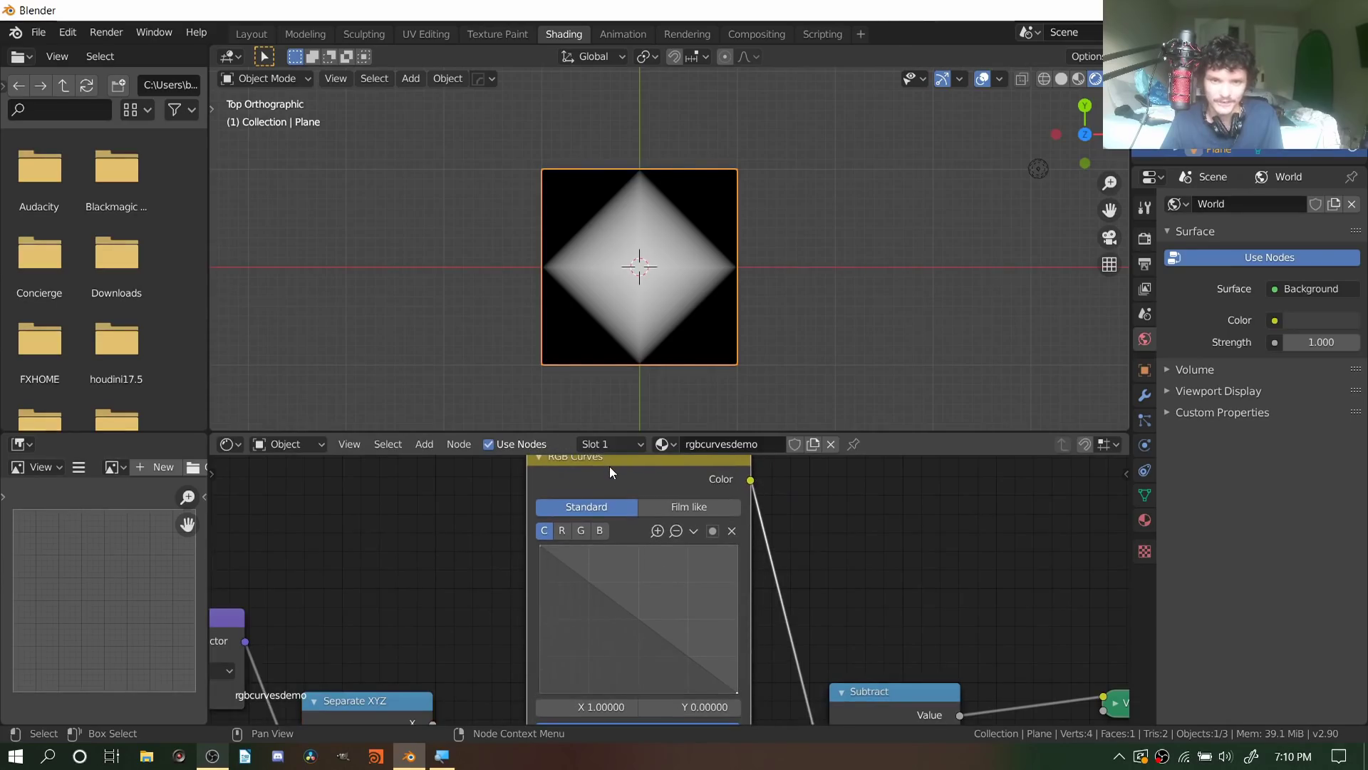
pyautogui.press('F3')
pyautogui.press('Return')
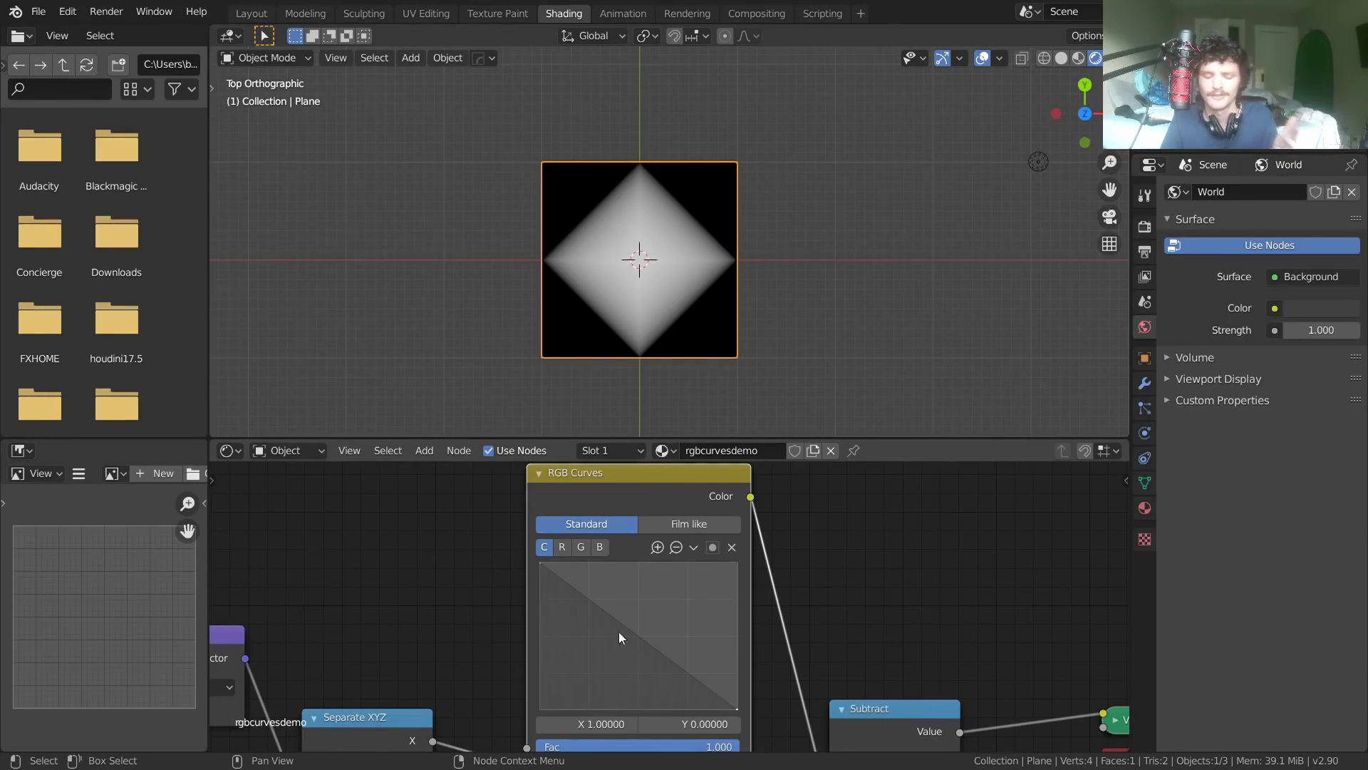
pyautogui.moveTo(613, 568); pyautogui.dragTo(796, 615, button='middle')
pyautogui.hotkey('shift', 'a')
pyautogui.write('c')
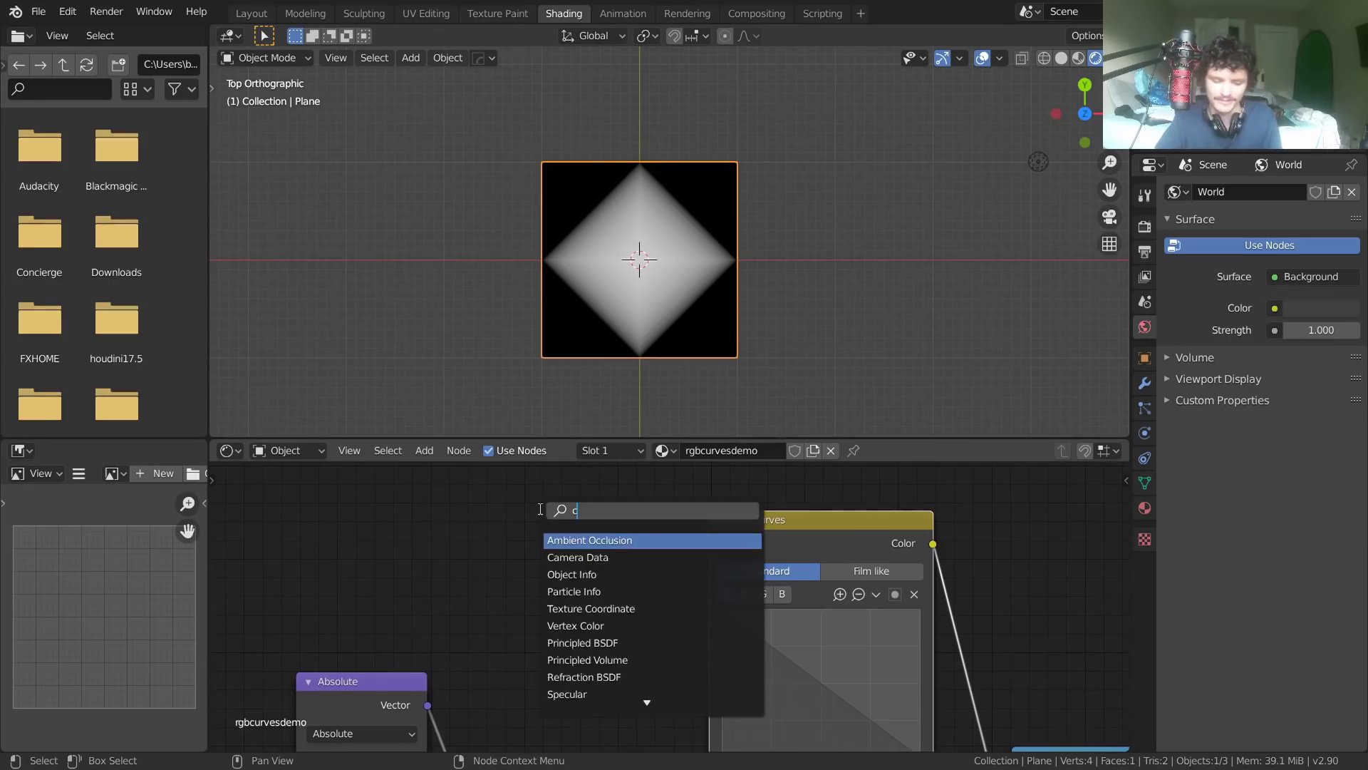
pyautogui.write('olor')
pyautogui.press('Down')
pyautogui.press('Return')
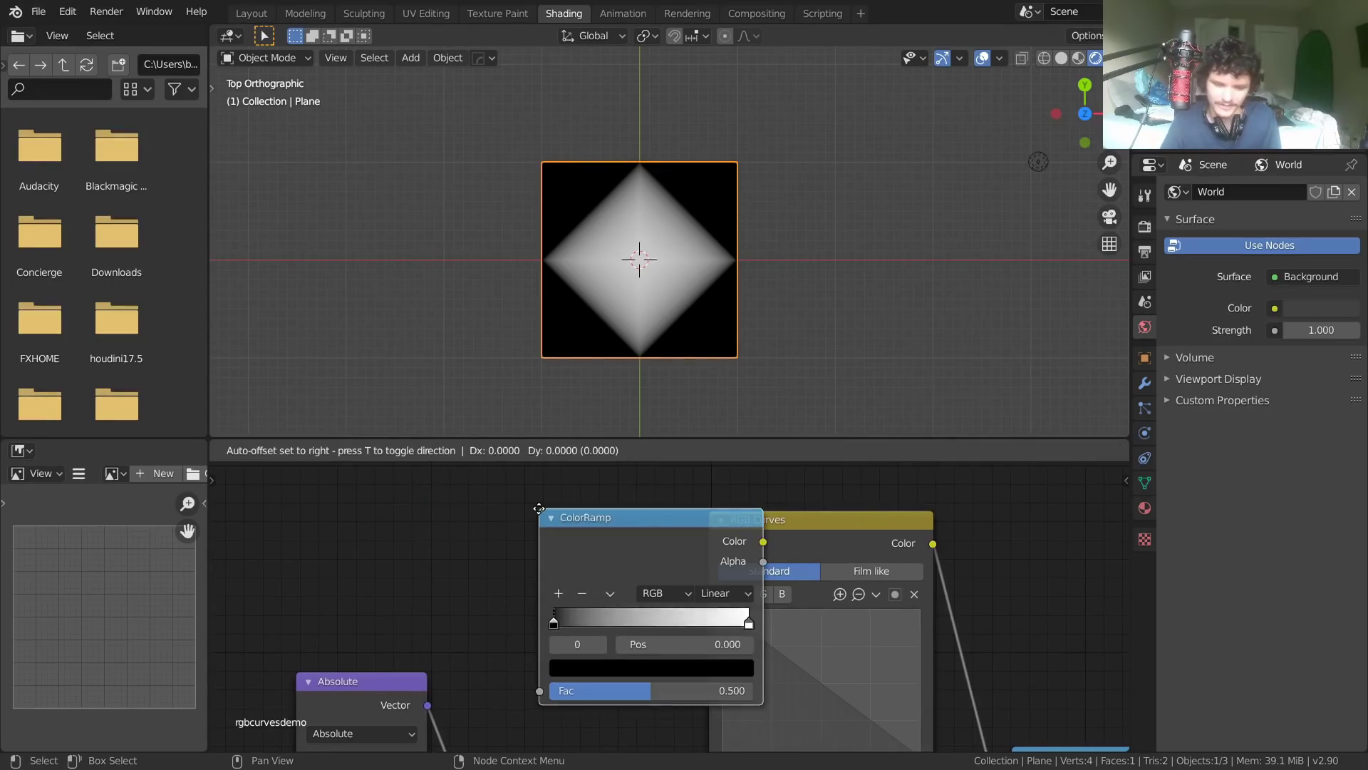
pyautogui.press('x')
pyautogui.moveTo(832, 610); pyautogui.dragTo(644, 515, button='middle')
pyautogui.moveTo(498, 534); pyautogui.dragTo(516, 493, button='middle')
pyautogui.scroll(2, 649, 272)
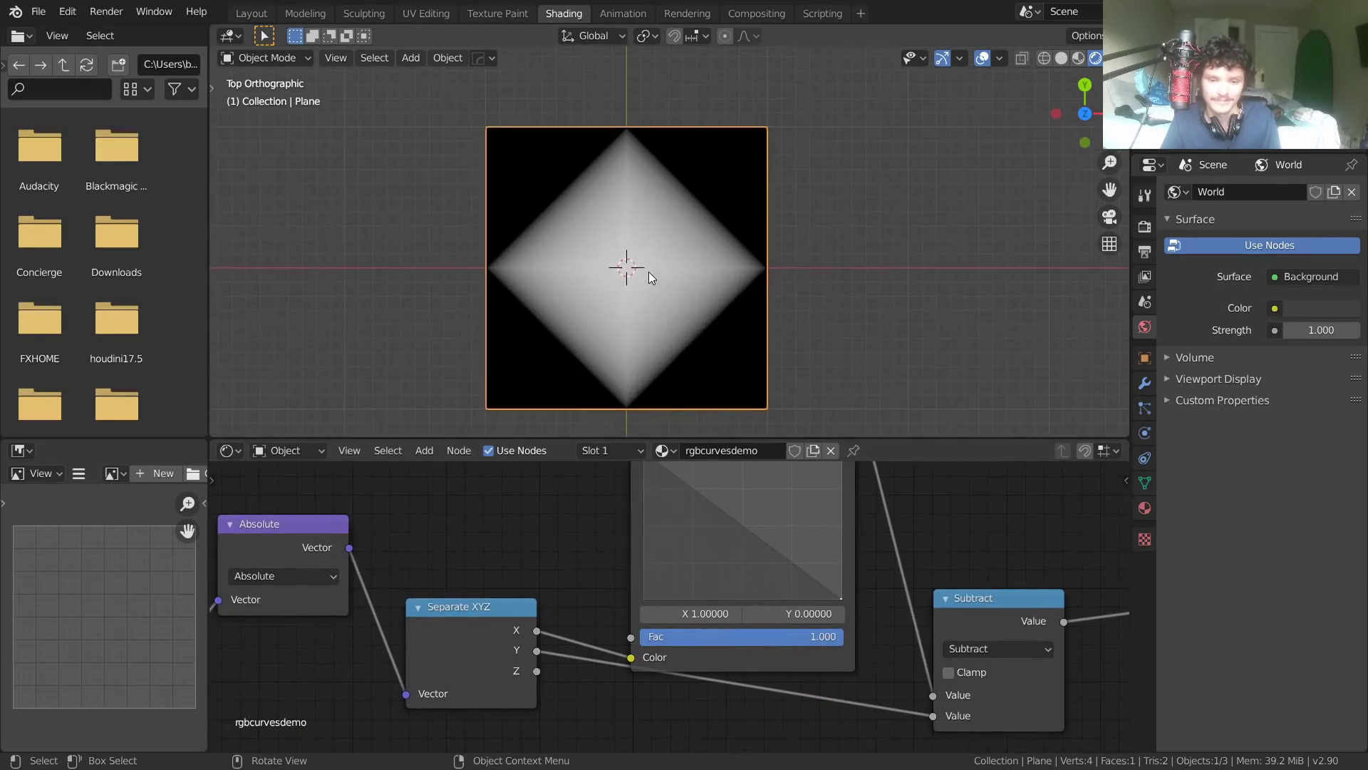
pyautogui.moveTo(729, 481); pyautogui.dragTo(609, 584, button='middle')
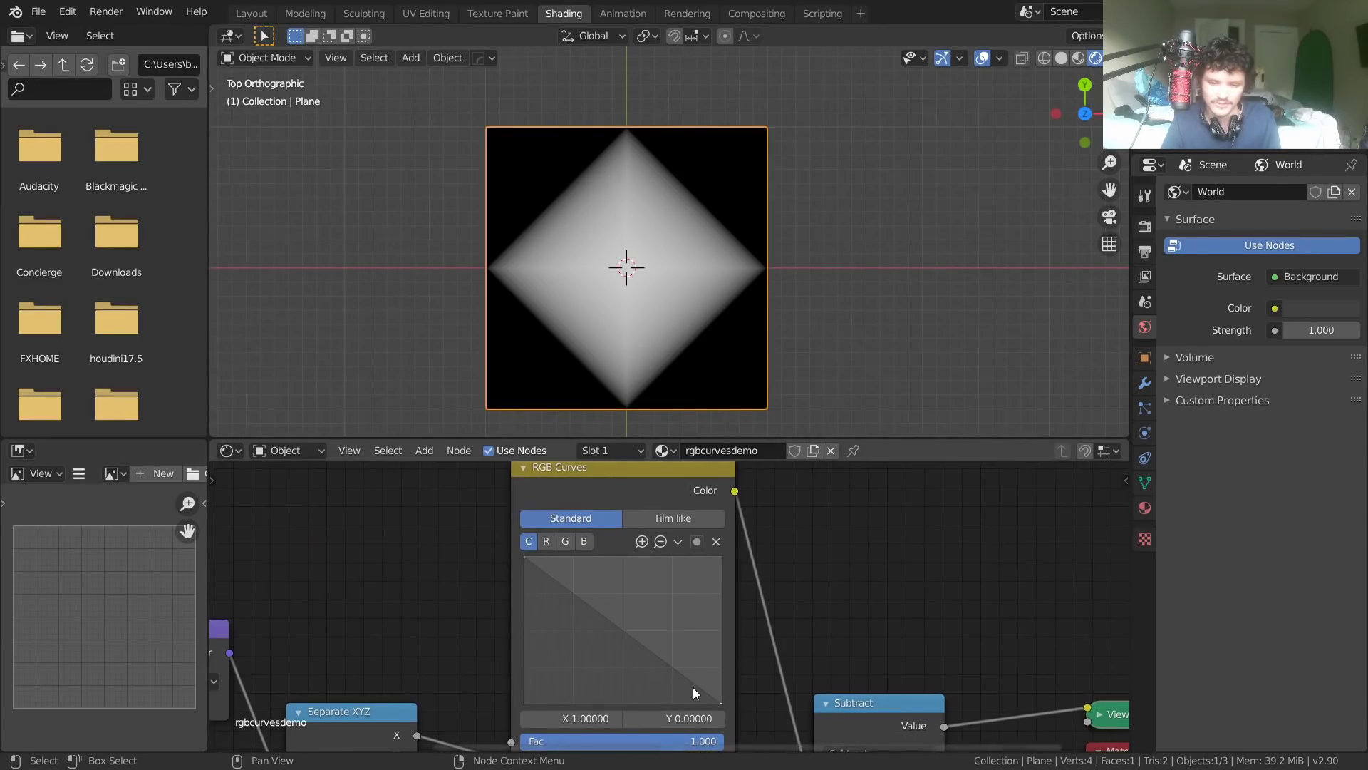
pyautogui.scroll(4, 752, 239)
pyautogui.keyDown('shift'); pyautogui.scroll(4, 744, 169); pyautogui.keyUp('shift')
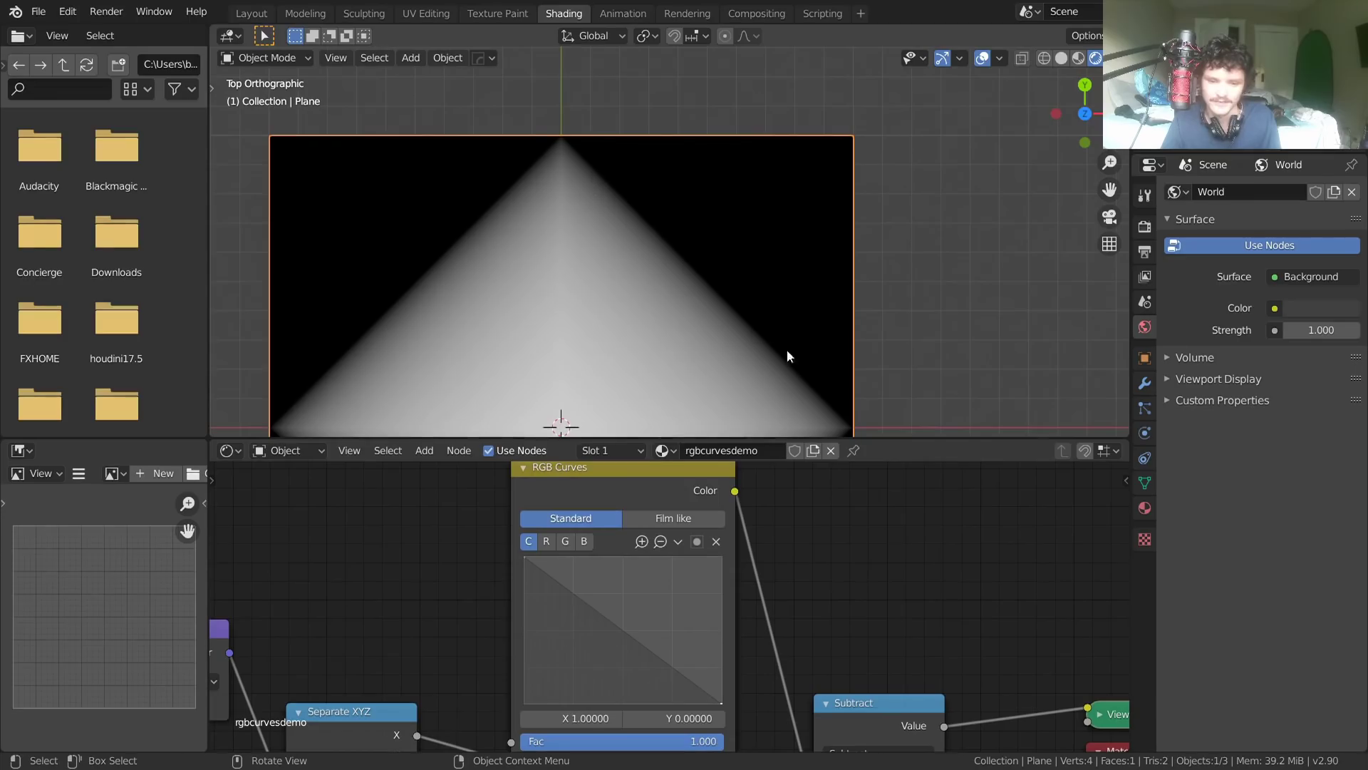
pyautogui.scroll(-4, 699, 276)
pyautogui.keyDown('shift'); pyautogui.scroll(-3, 681, 245); pyautogui.keyUp('shift')
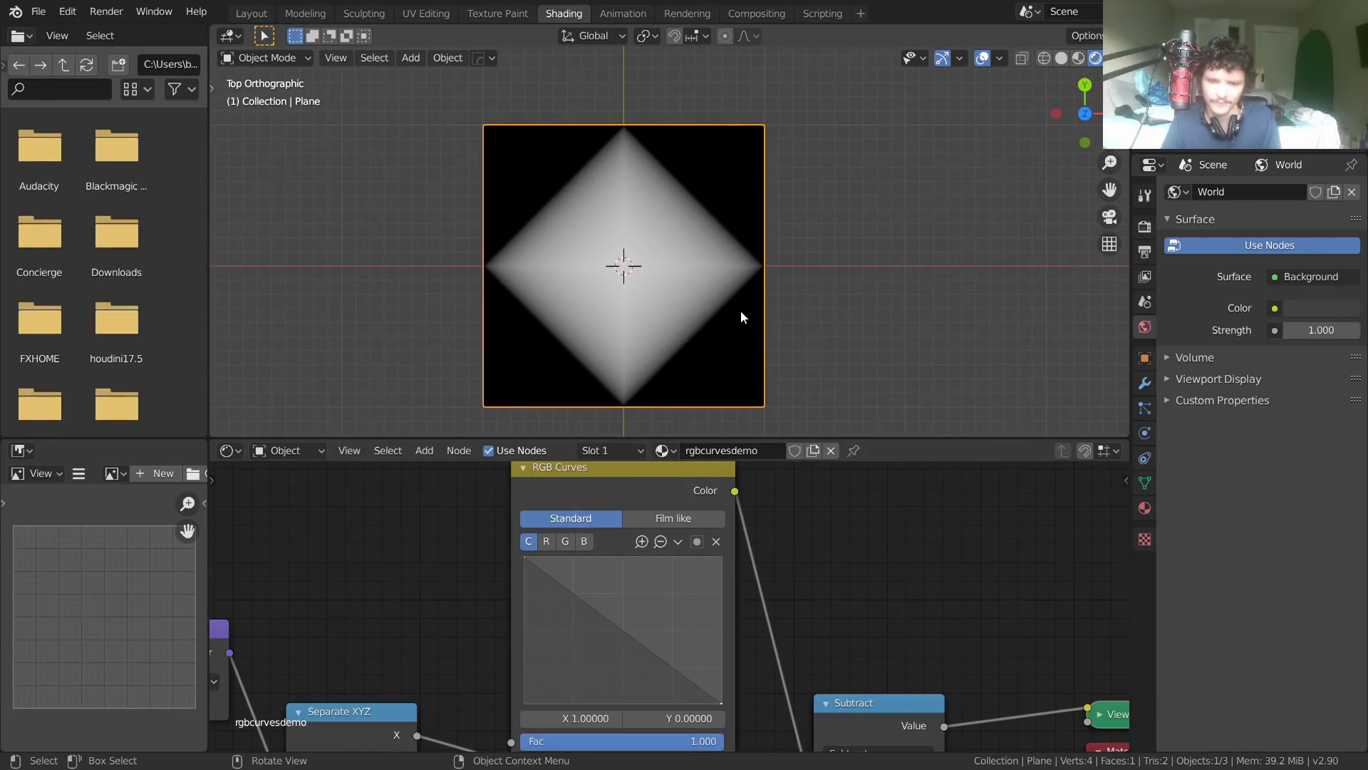
pyautogui.scroll(-3, 408, 536)
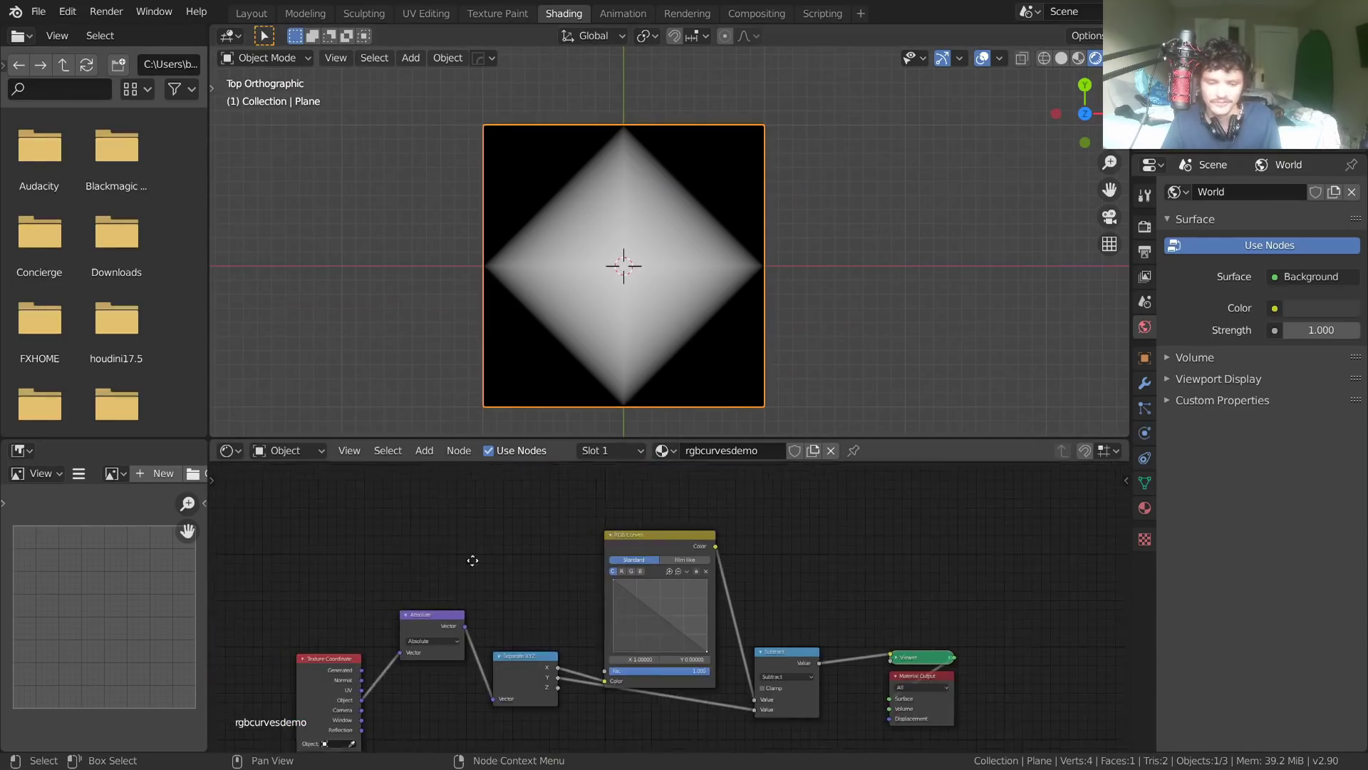
pyautogui.moveTo(472, 560); pyautogui.dragTo(503, 530, button='middle')
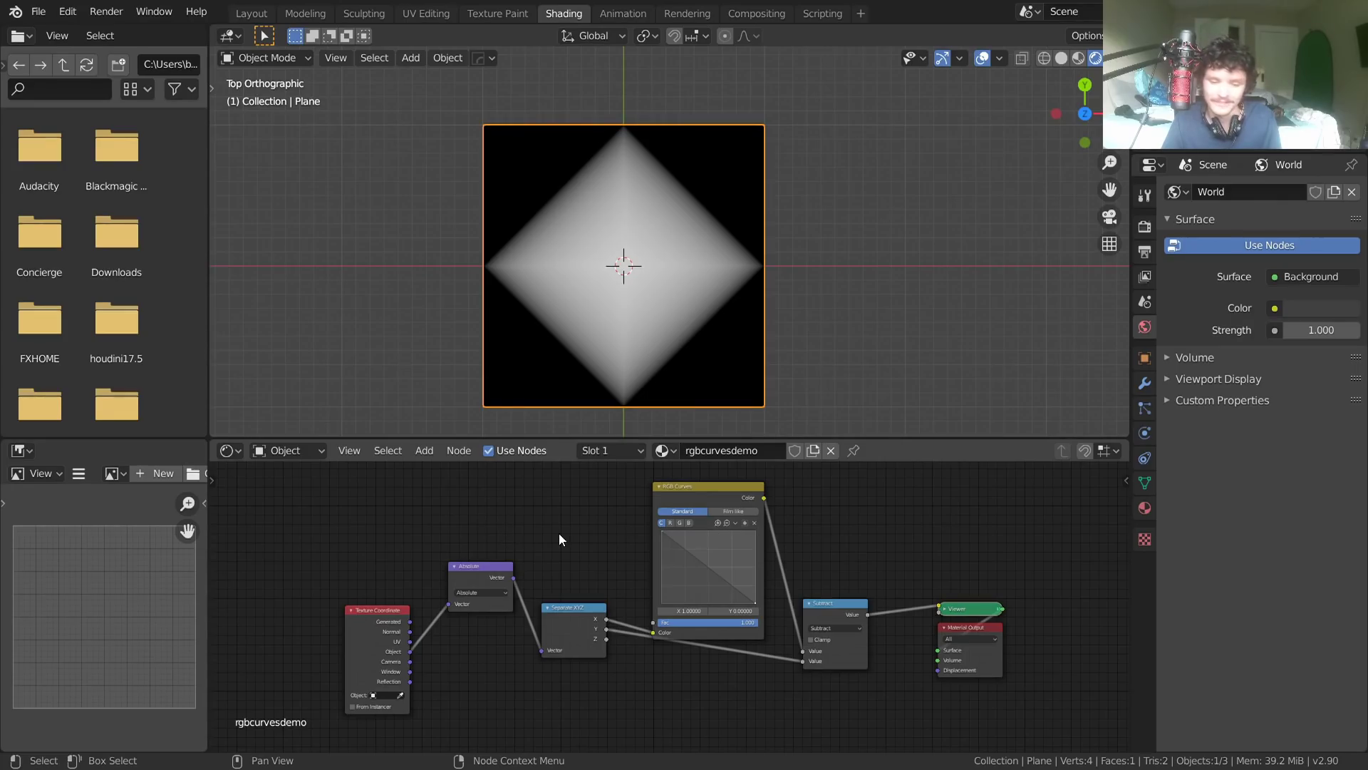
pyautogui.keyDown('ctrl'); pyautogui.moveTo(562, 533); pyautogui.dragTo(591, 601, button='middle'); pyautogui.keyUp('ctrl')
# Add trial points to the RGB curve, raise one, then delete the unwanted points.
pyautogui.click(600, 606)
pyautogui.moveTo(599, 606); pyautogui.dragTo(607, 565)
pyautogui.click(565, 650)
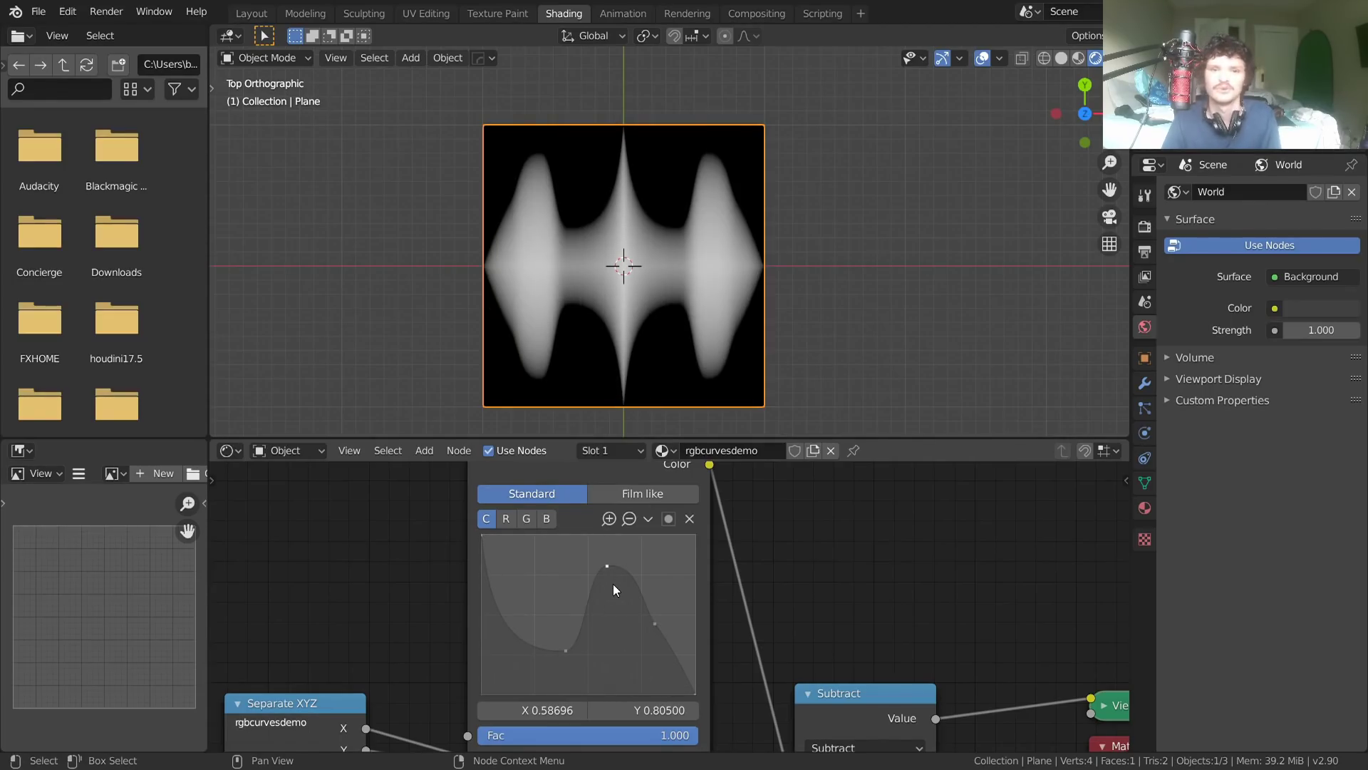
pyautogui.press('x')
pyautogui.press('x')
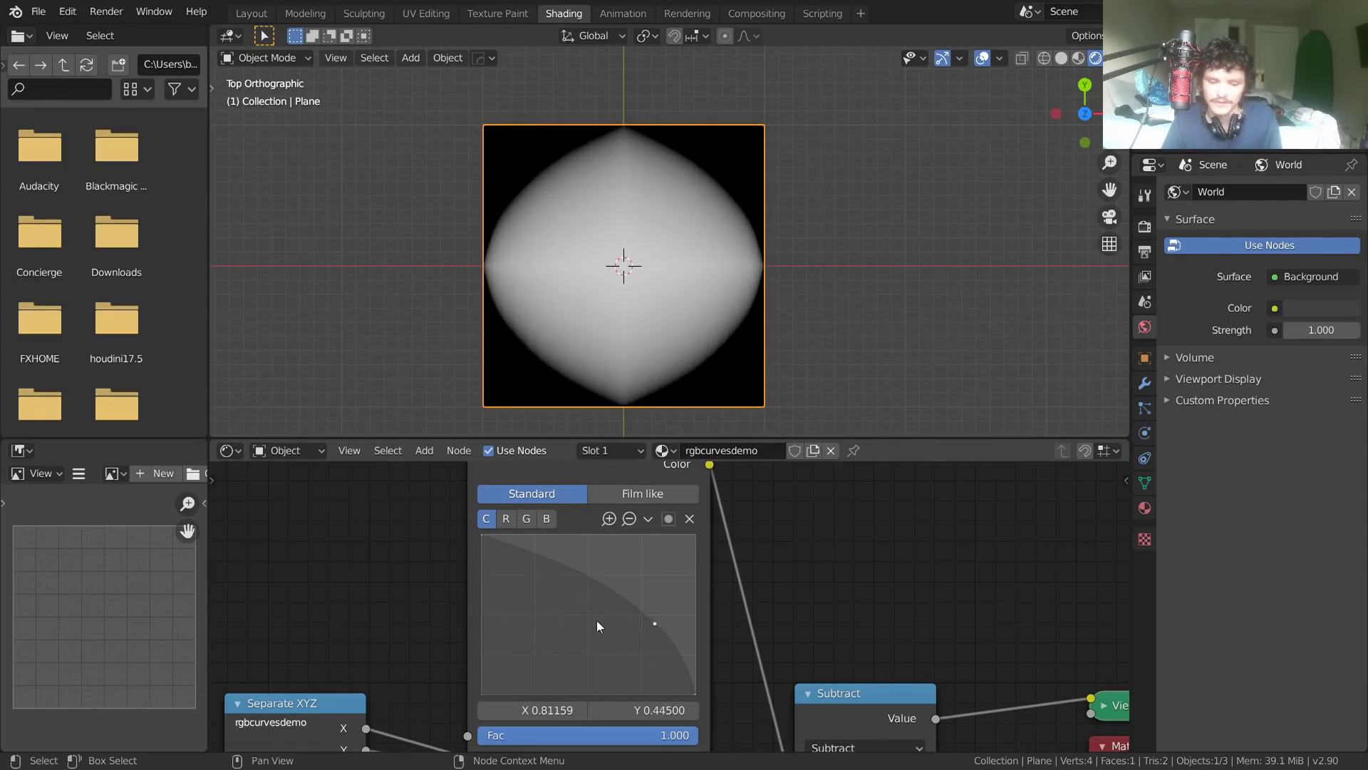
# Add a dip and a raised peak, lower the right point to about 0.375, and inspect the pattern.
pyautogui.click(524, 615)
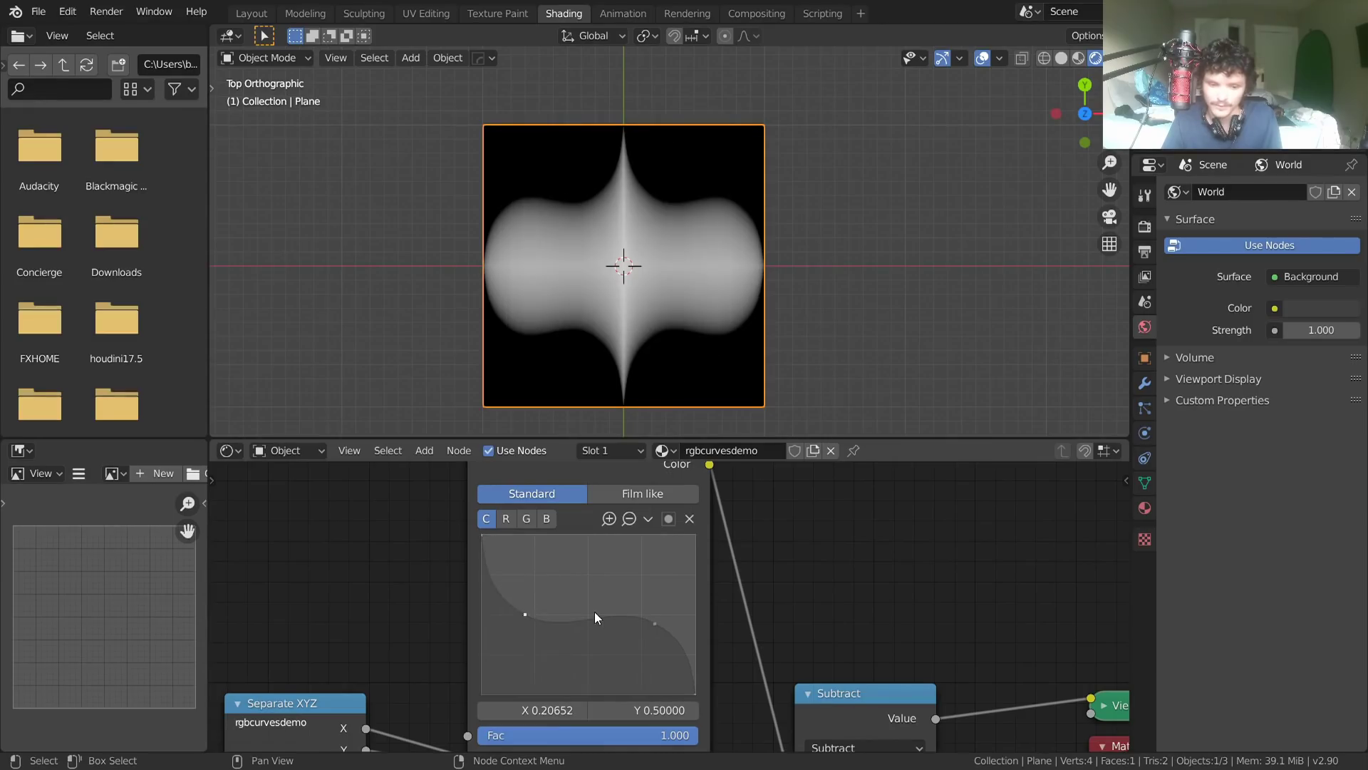
pyautogui.moveTo(594, 612); pyautogui.dragTo(593, 566)
pyautogui.moveTo(654, 626); pyautogui.dragTo(626, 635)
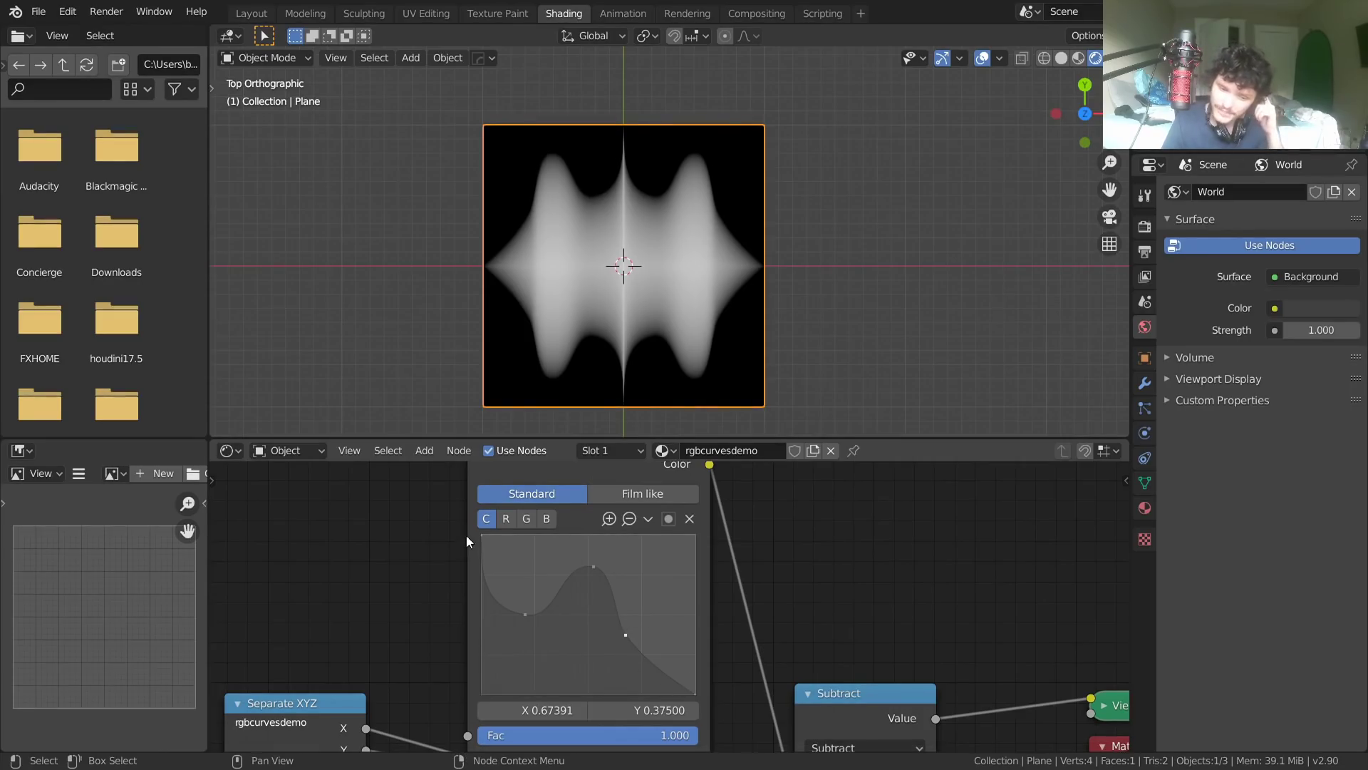
pyautogui.scroll(5, 684, 315)
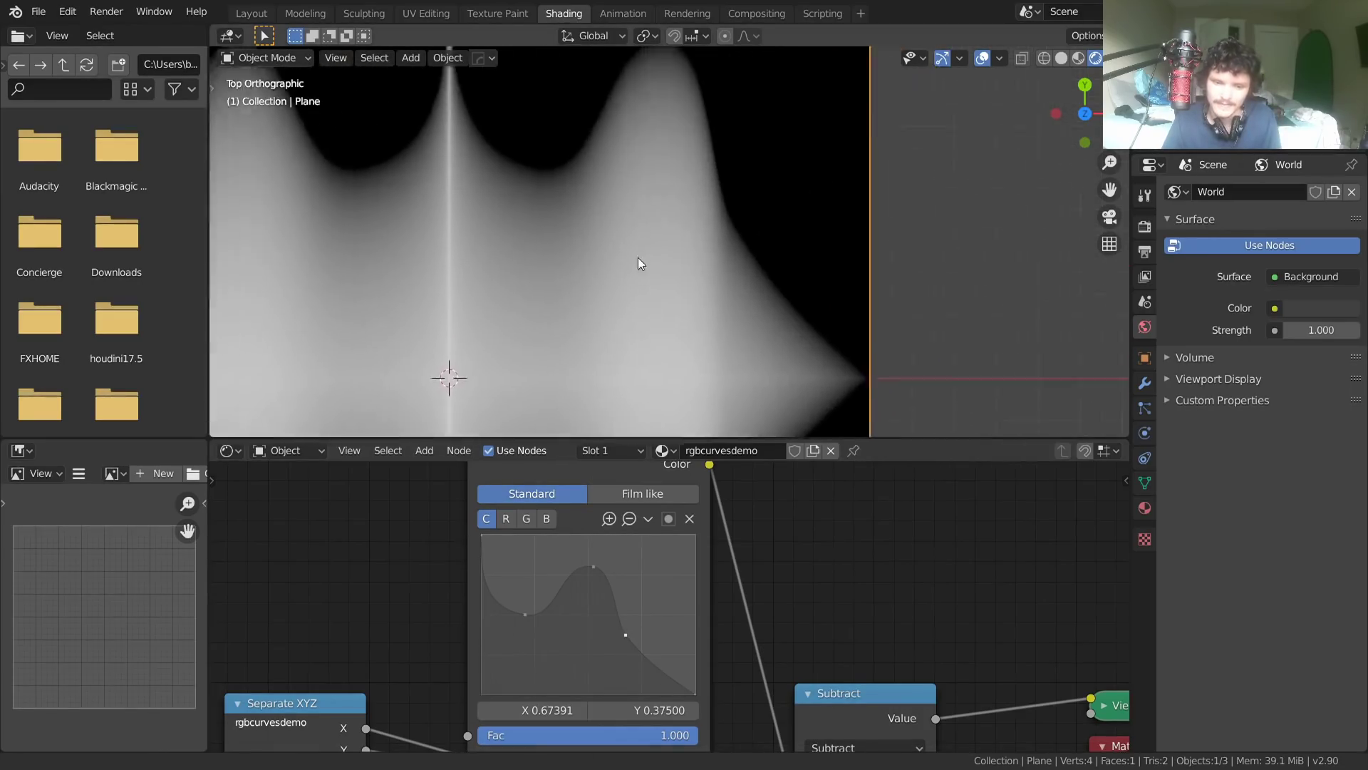
pyautogui.keyDown('shift'); pyautogui.moveTo(639, 258); pyautogui.dragTo(419, 301, button='middle'); pyautogui.keyUp('shift')
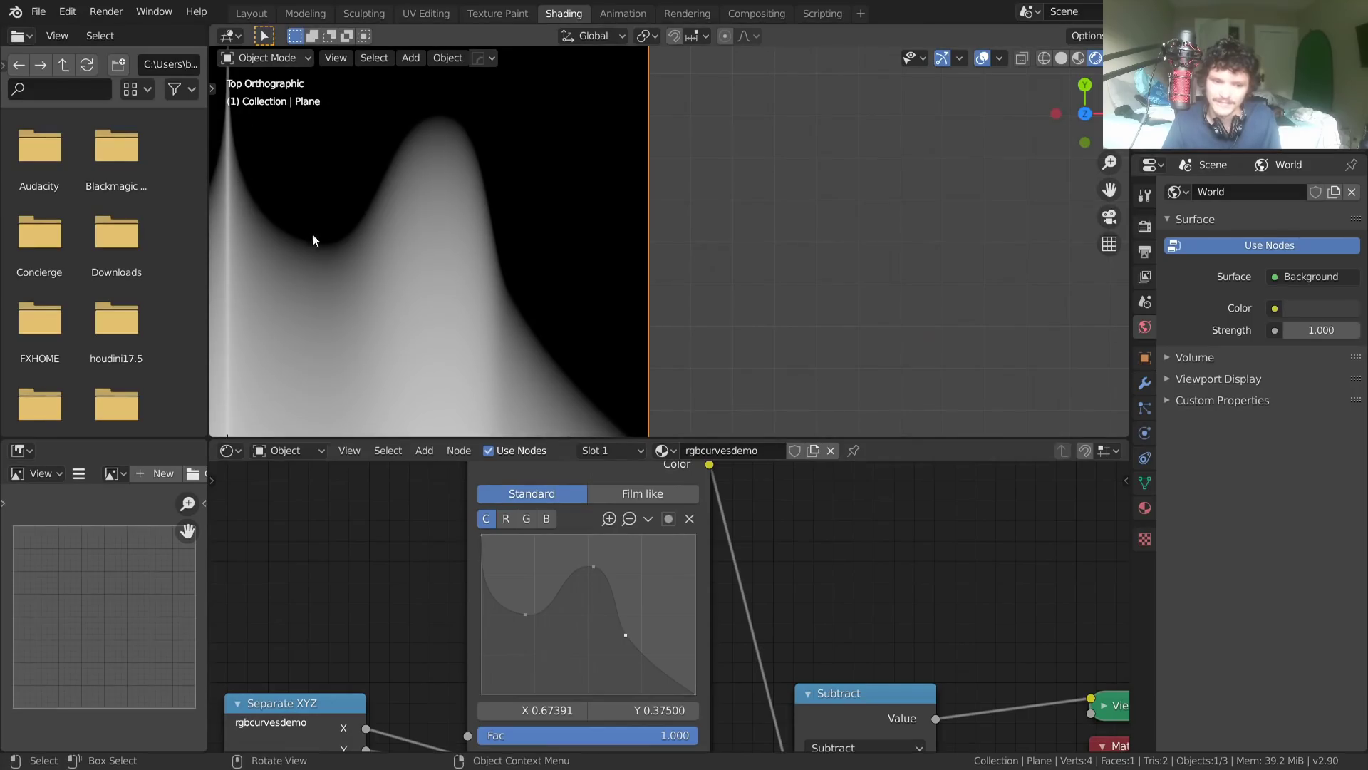
pyautogui.press('KP_Decimal')
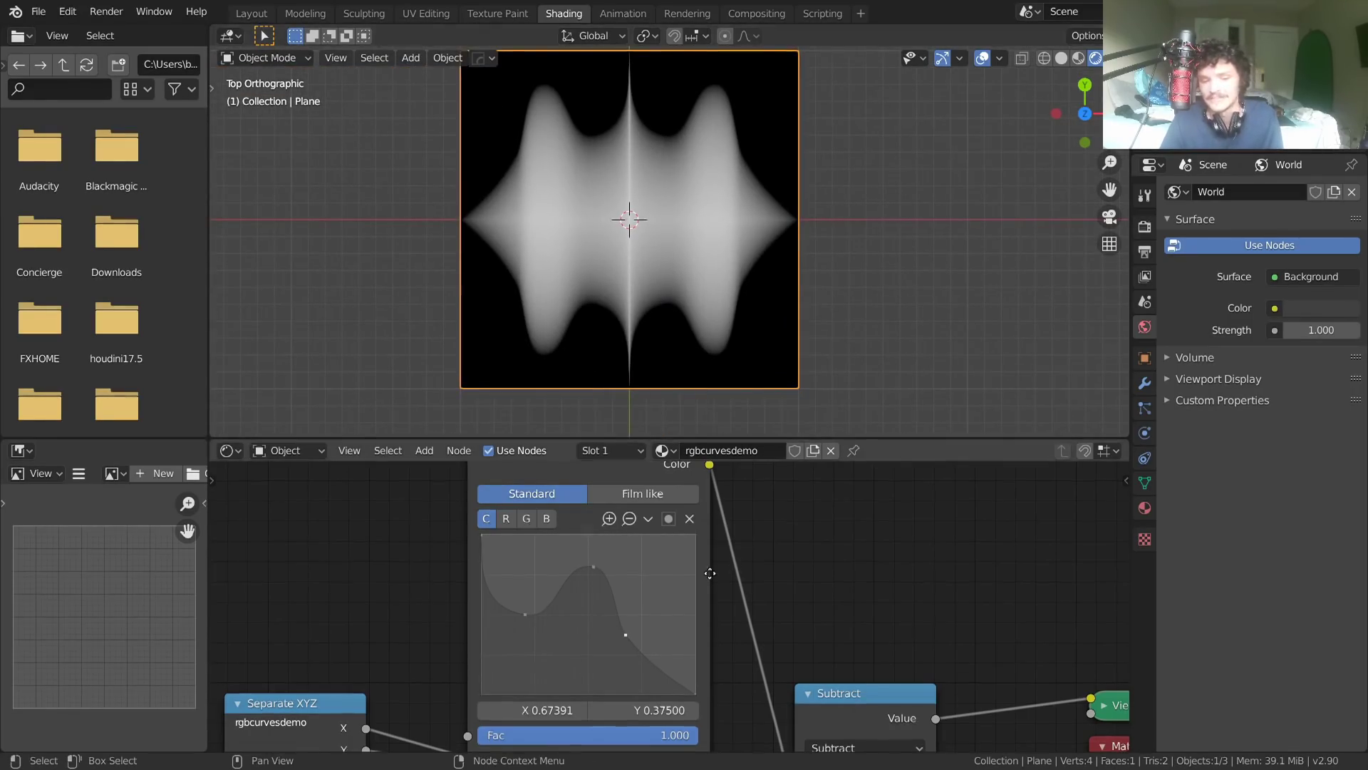
# Lower the curve peak to about 0.245 and switch the Subtract node to Greater Than.
pyautogui.moveTo(635, 579); pyautogui.dragTo(710, 595, button='middle')
pyautogui.moveTo(665, 585); pyautogui.dragTo(639, 672)
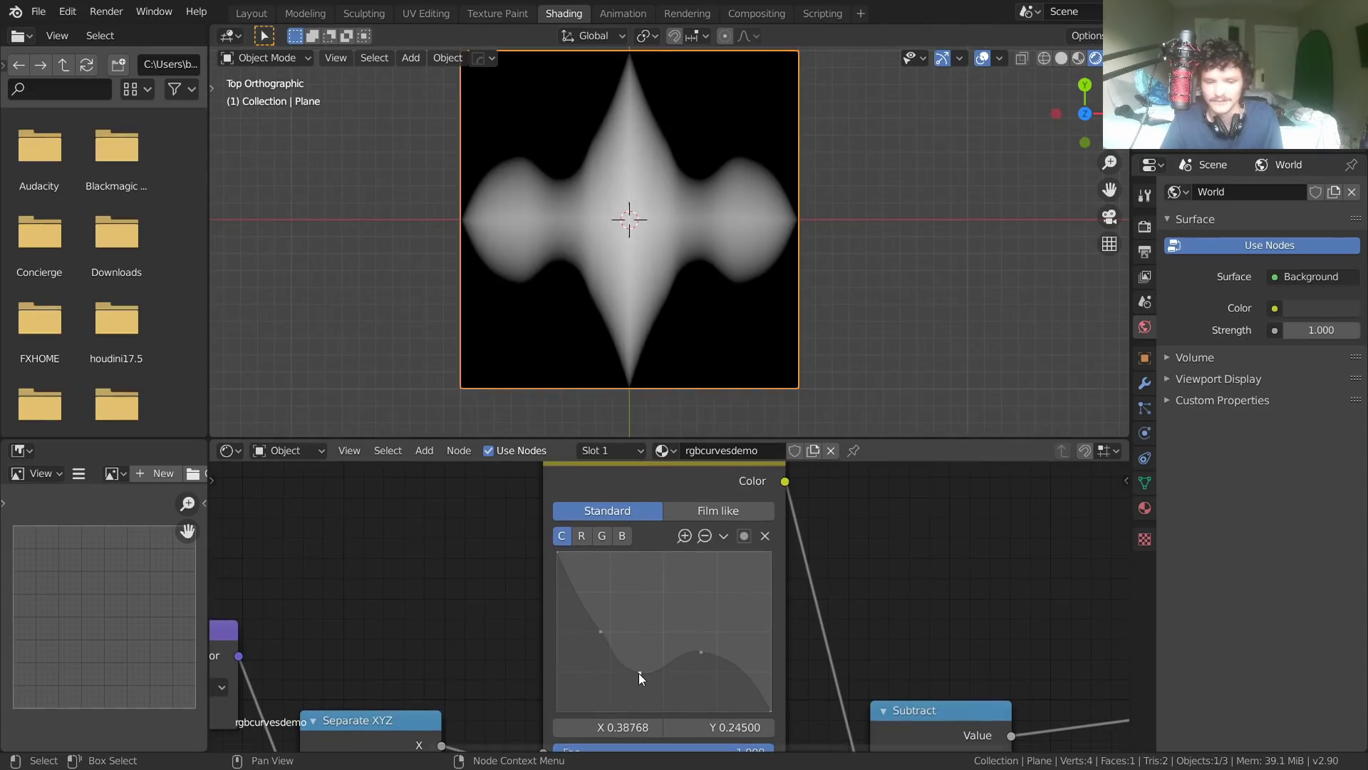
pyautogui.moveTo(913, 587); pyautogui.dragTo(745, 487, button='middle')
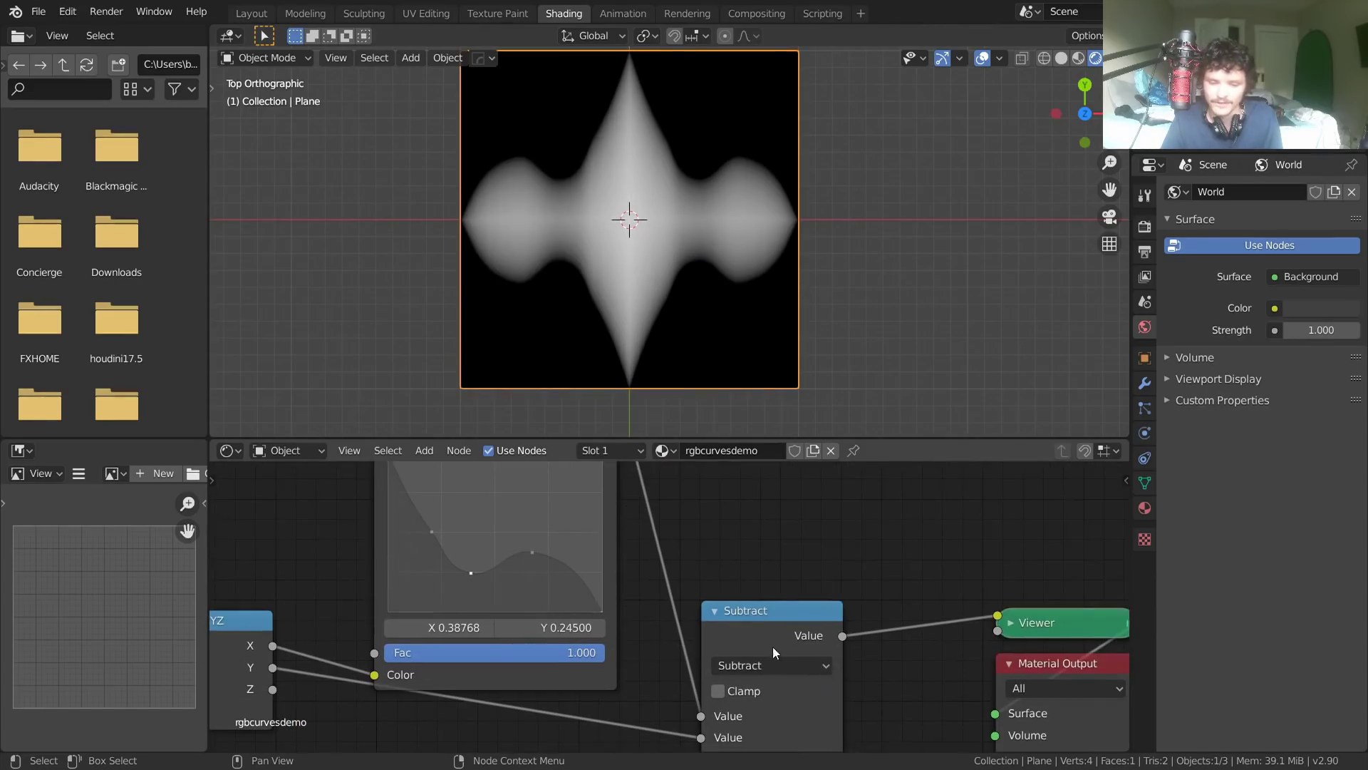
pyautogui.click(767, 666)
pyautogui.press('g')
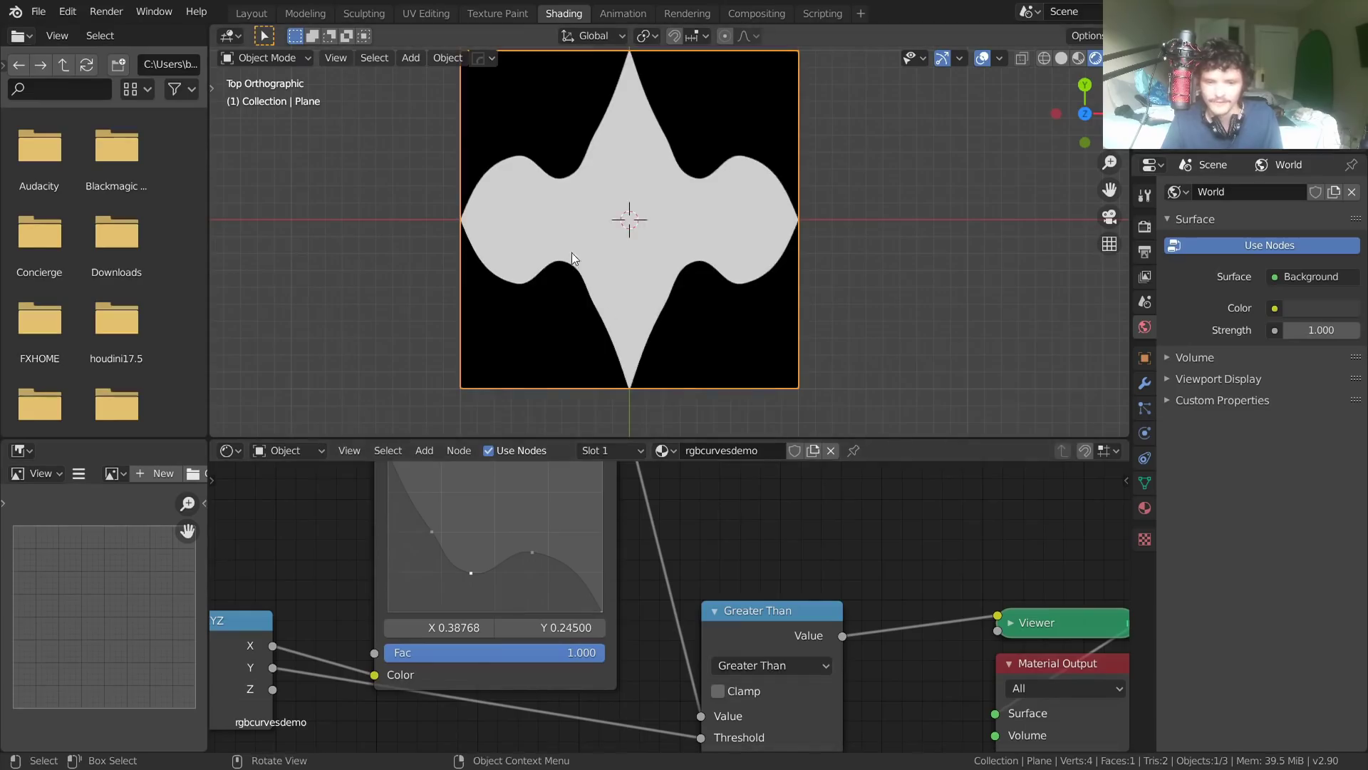
# Add a high point near the curve's right end, then start a new General file.
pyautogui.moveTo(533, 549); pyautogui.dragTo(543, 525)
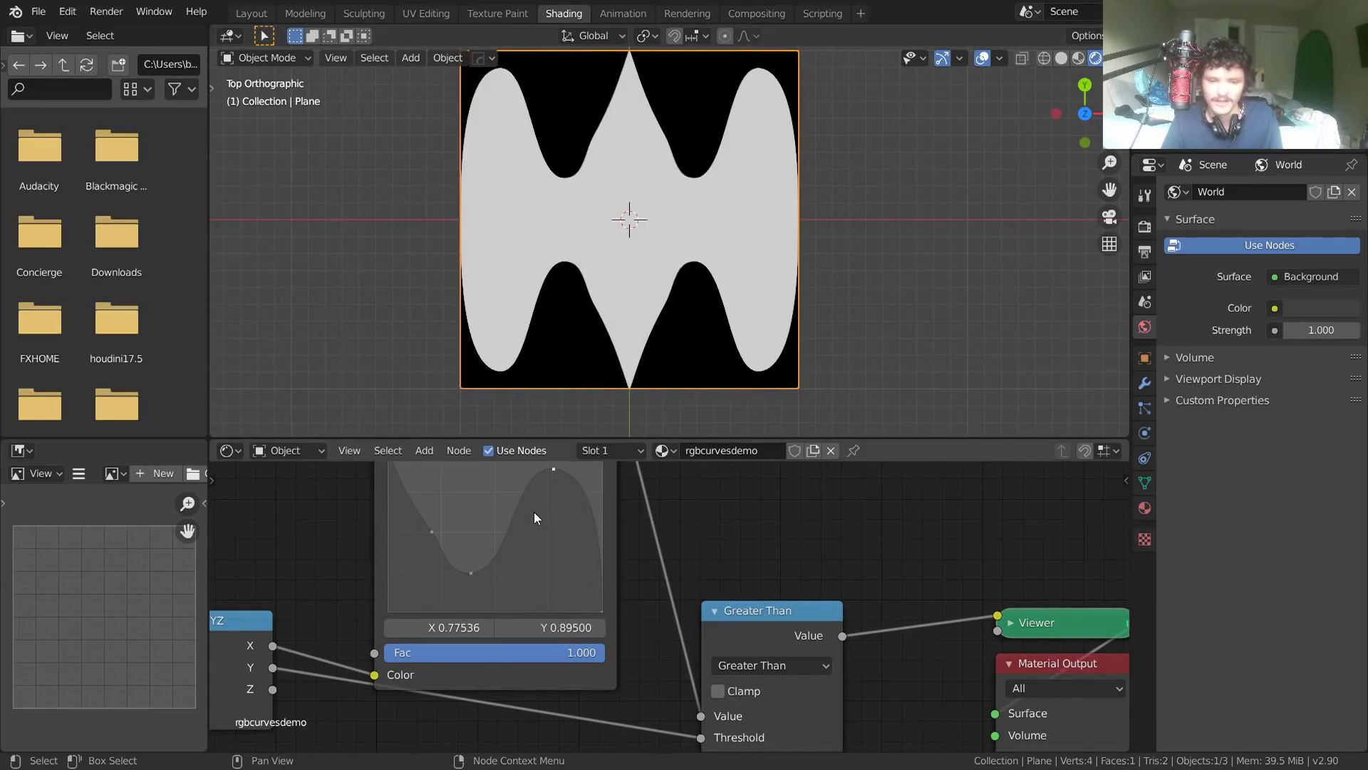
pyautogui.hotkey('ctrl', 'n')
pyautogui.click(613, 289)
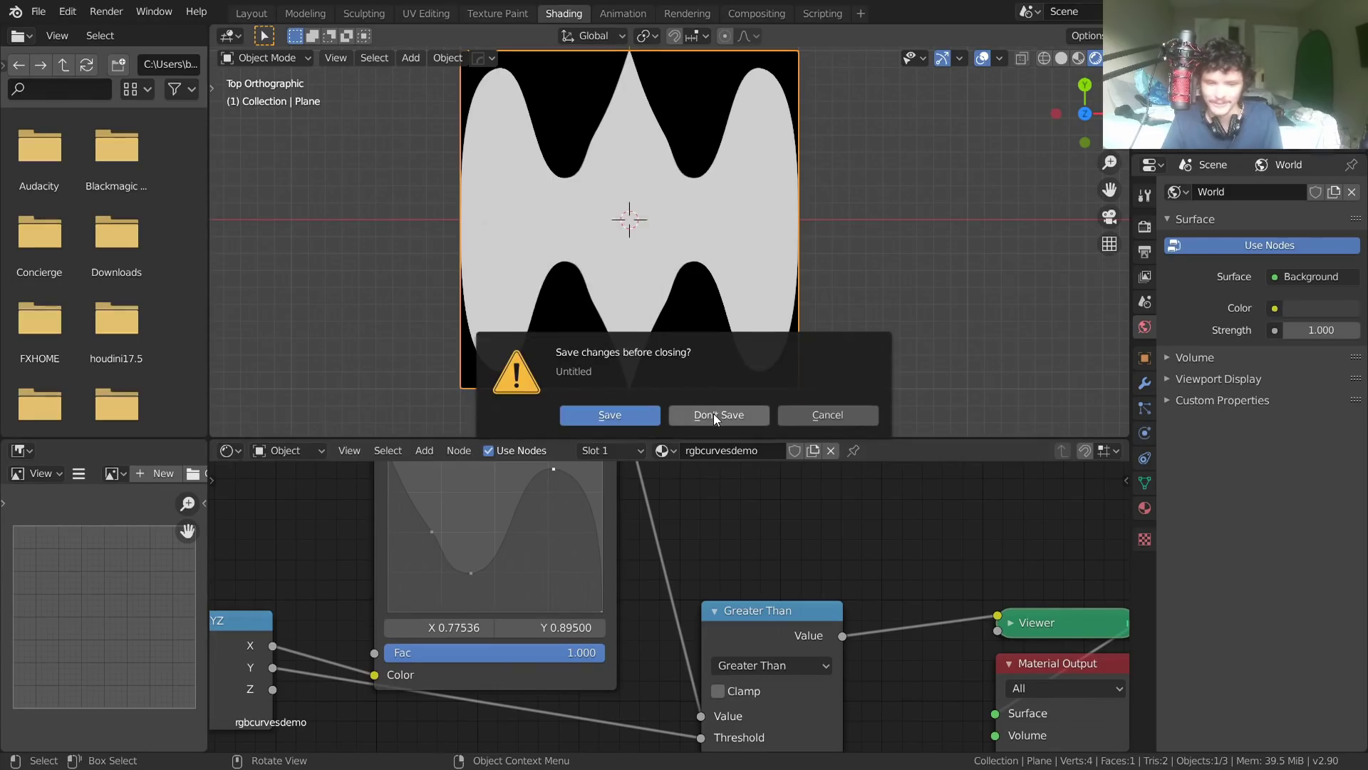
# Discard unsaved changes, switch to the Shading workspace, and replace the default cube with a plane.
pyautogui.click(714, 416)
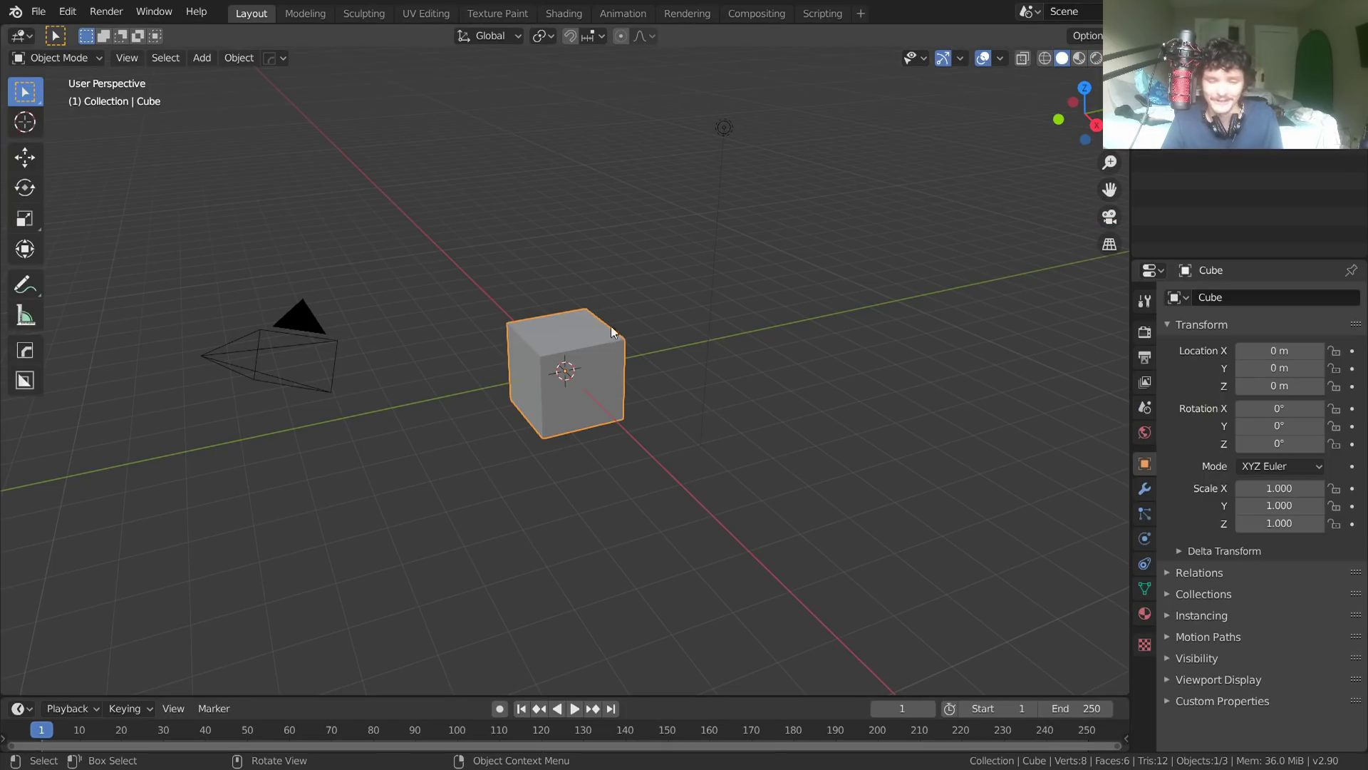
pyautogui.moveTo(600, 294); pyautogui.dragTo(592, 374, button='middle')
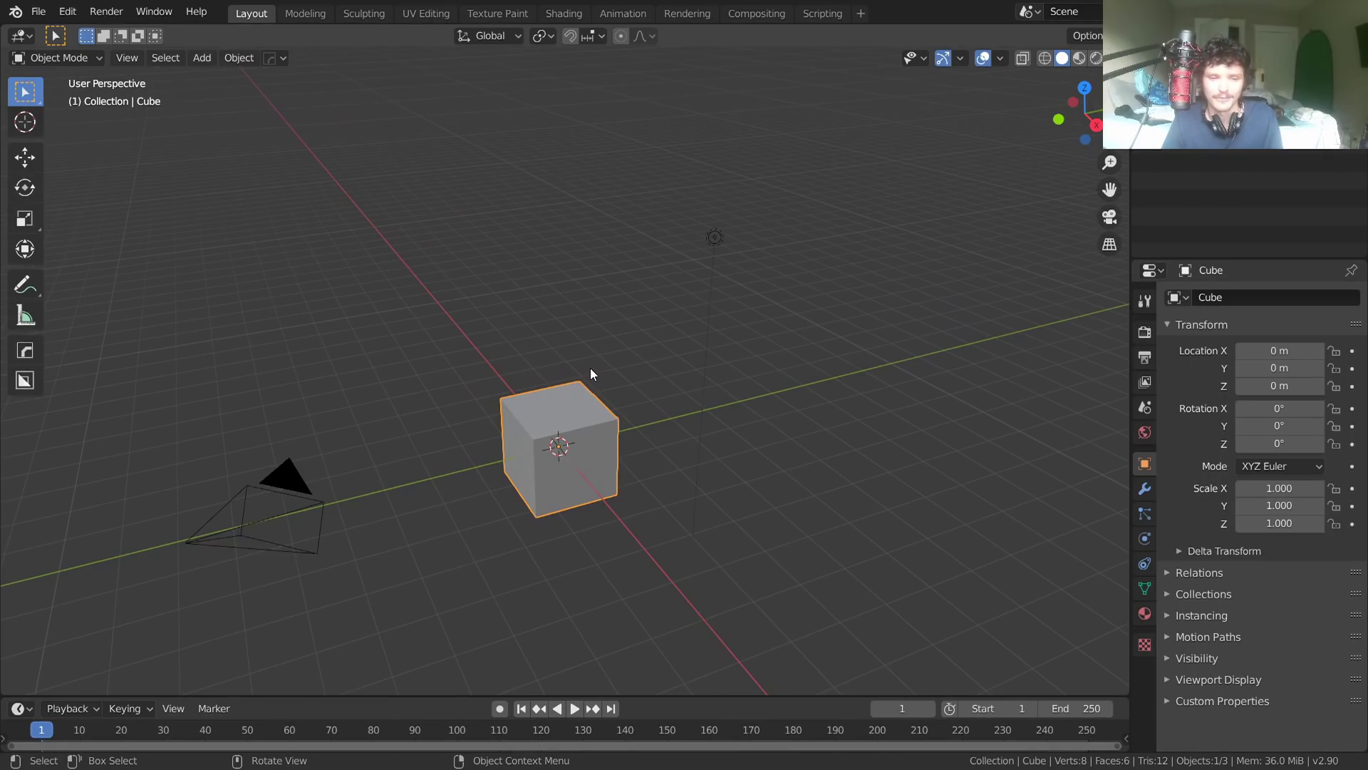
pyautogui.click(564, 12)
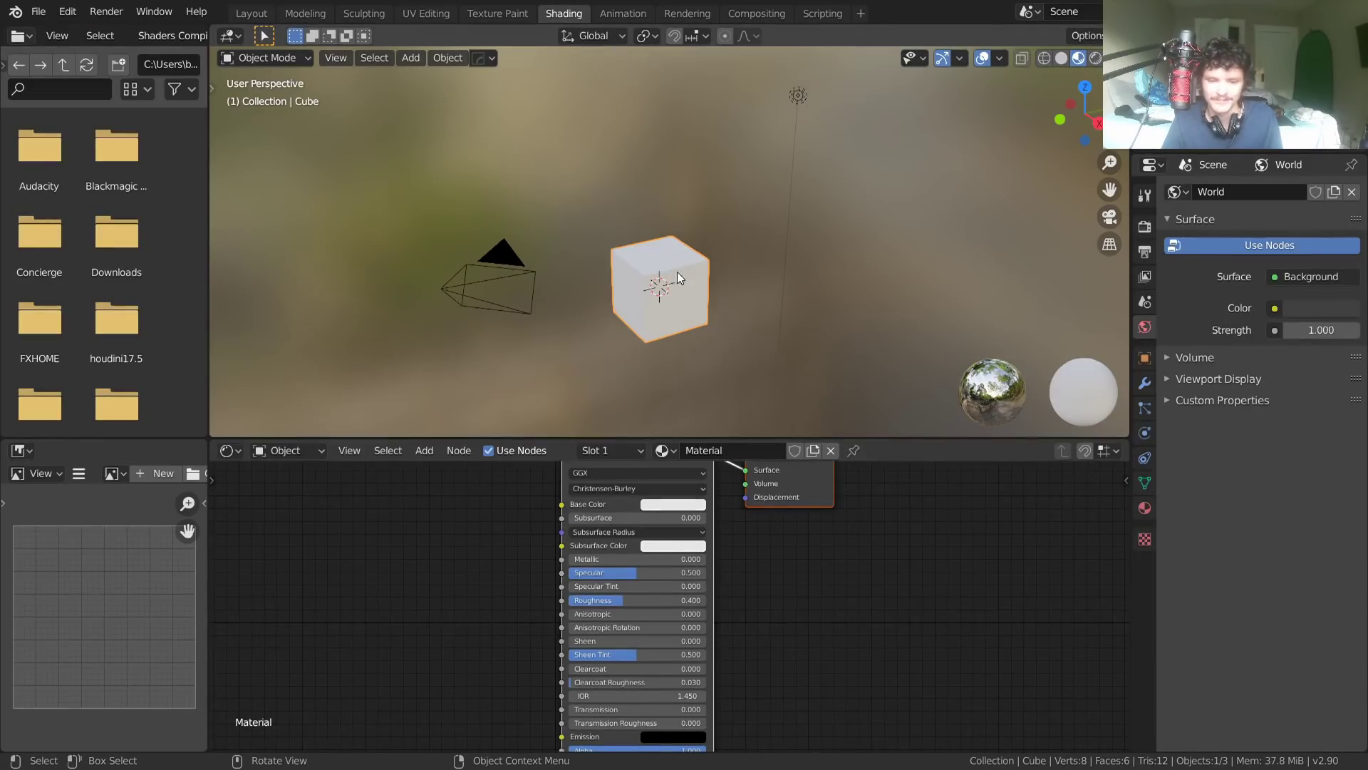
pyautogui.press('Delete')
pyautogui.hotkey('shift', 'a')
pyautogui.moveTo(694, 242)
pyautogui.click(744, 244)
# View the plane from the top in rendered shading, centred in the viewport.
pyautogui.scroll(4, 784, 240)
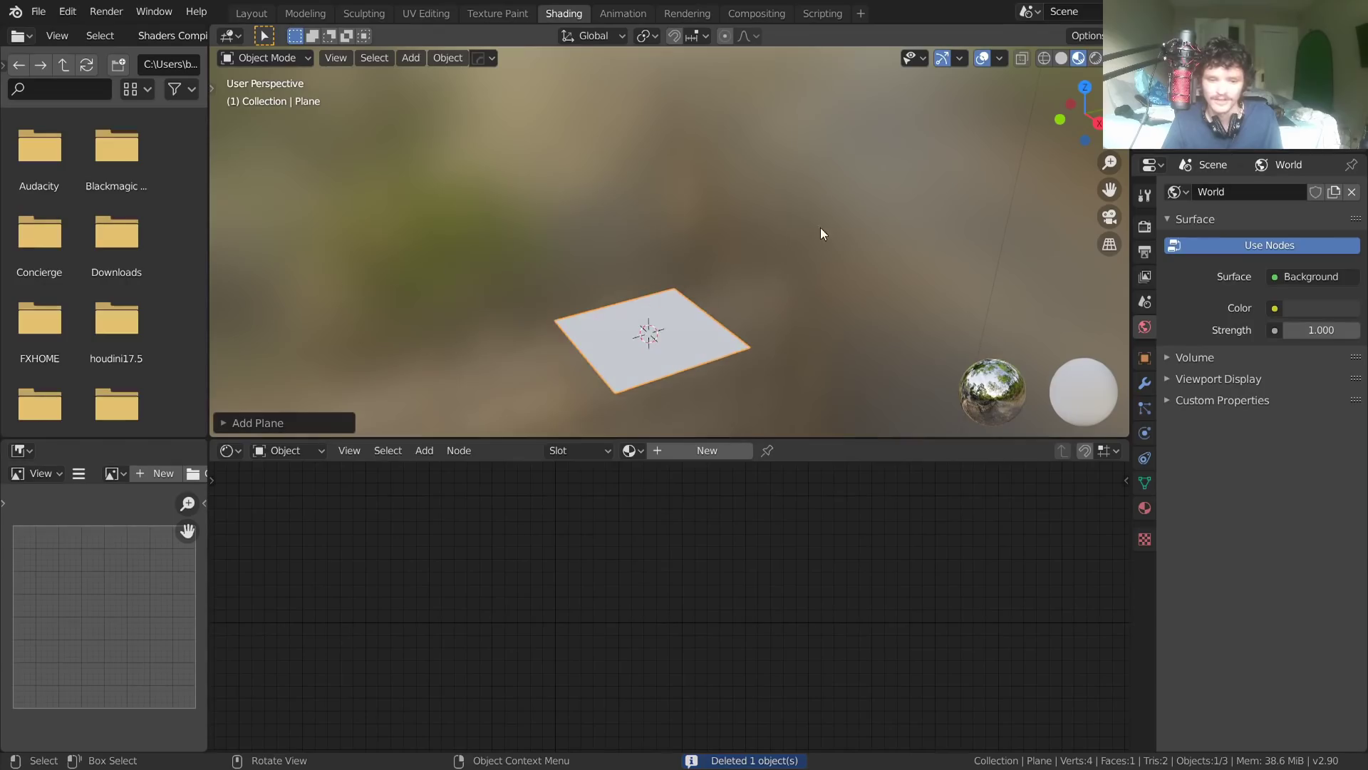
pyautogui.click(1086, 87)
pyautogui.click(1095, 58)
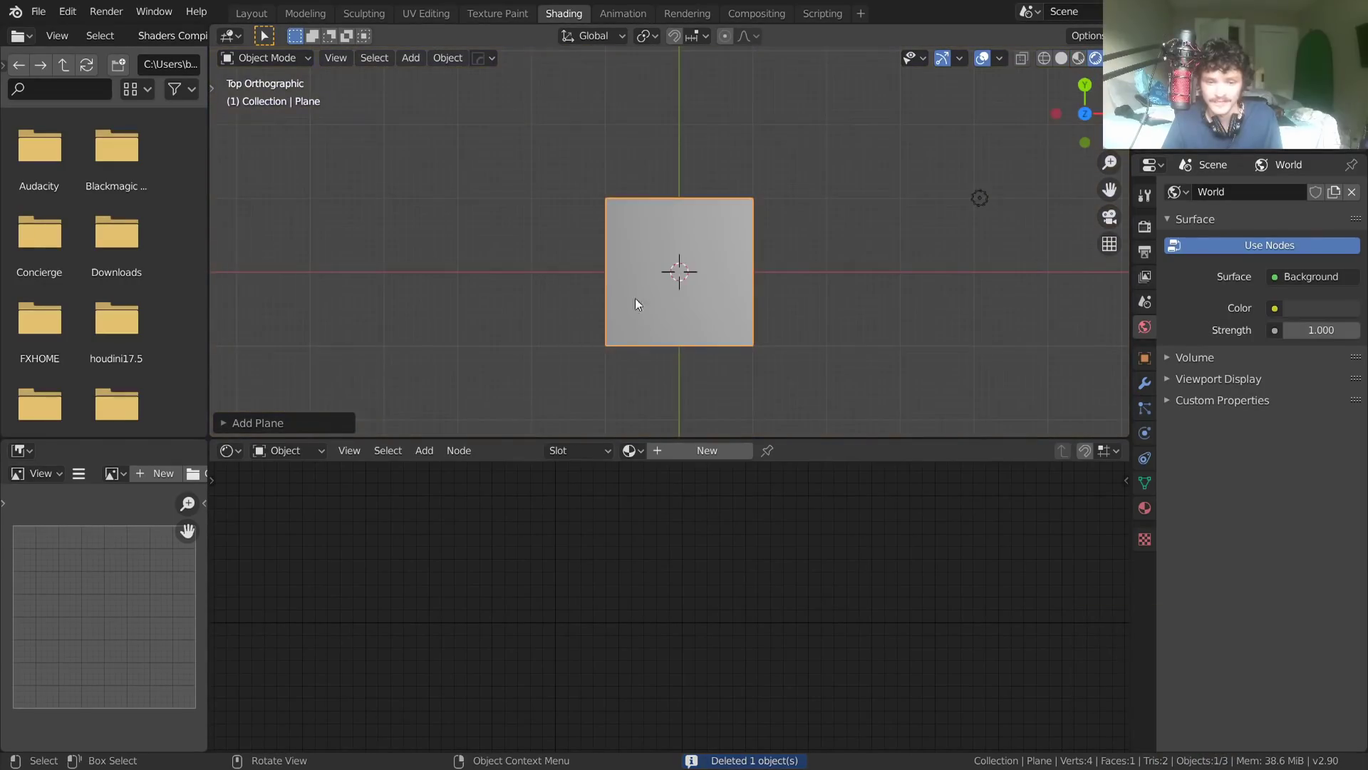
pyautogui.scroll(3, 656, 285)
pyautogui.keyDown('shift'); pyautogui.moveTo(657, 286); pyautogui.dragTo(594, 272, button='middle'); pyautogui.keyUp('shift')
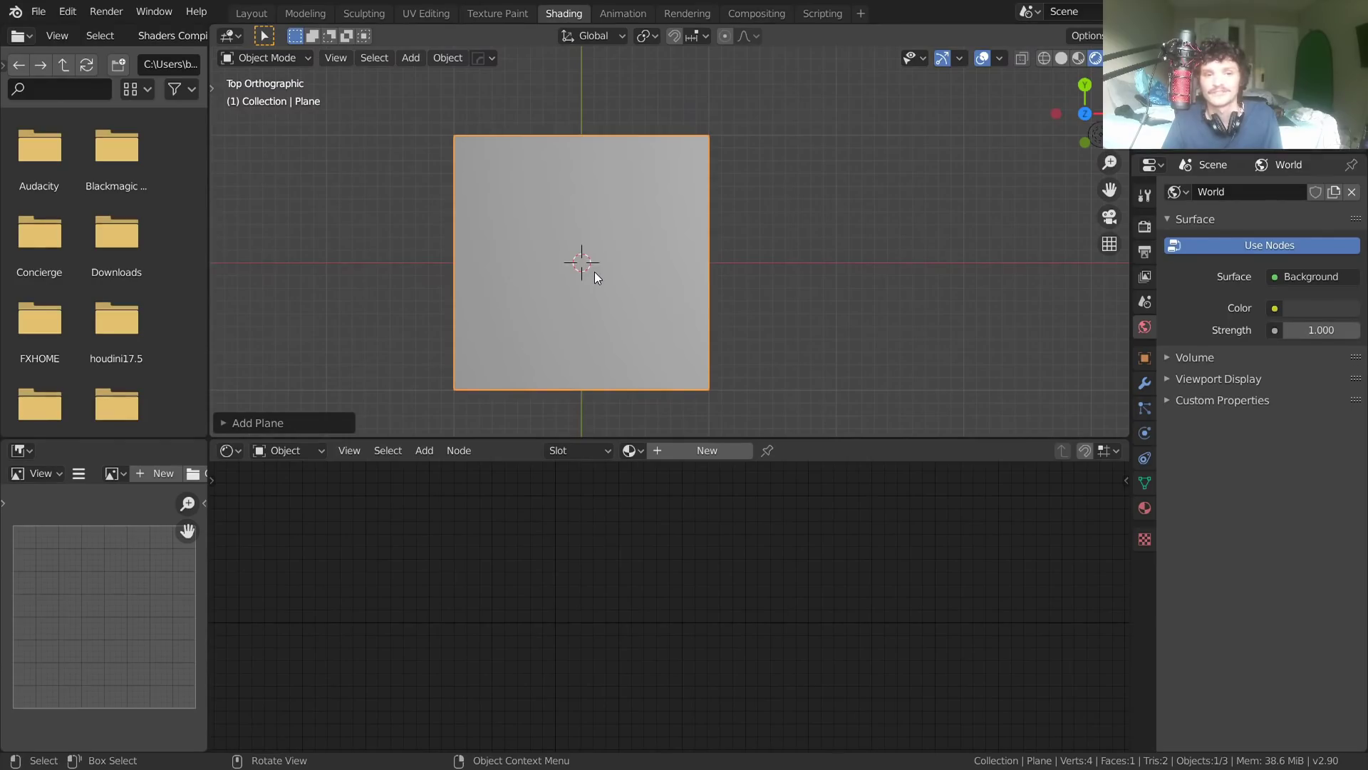
pyautogui.scroll(1, 595, 272)
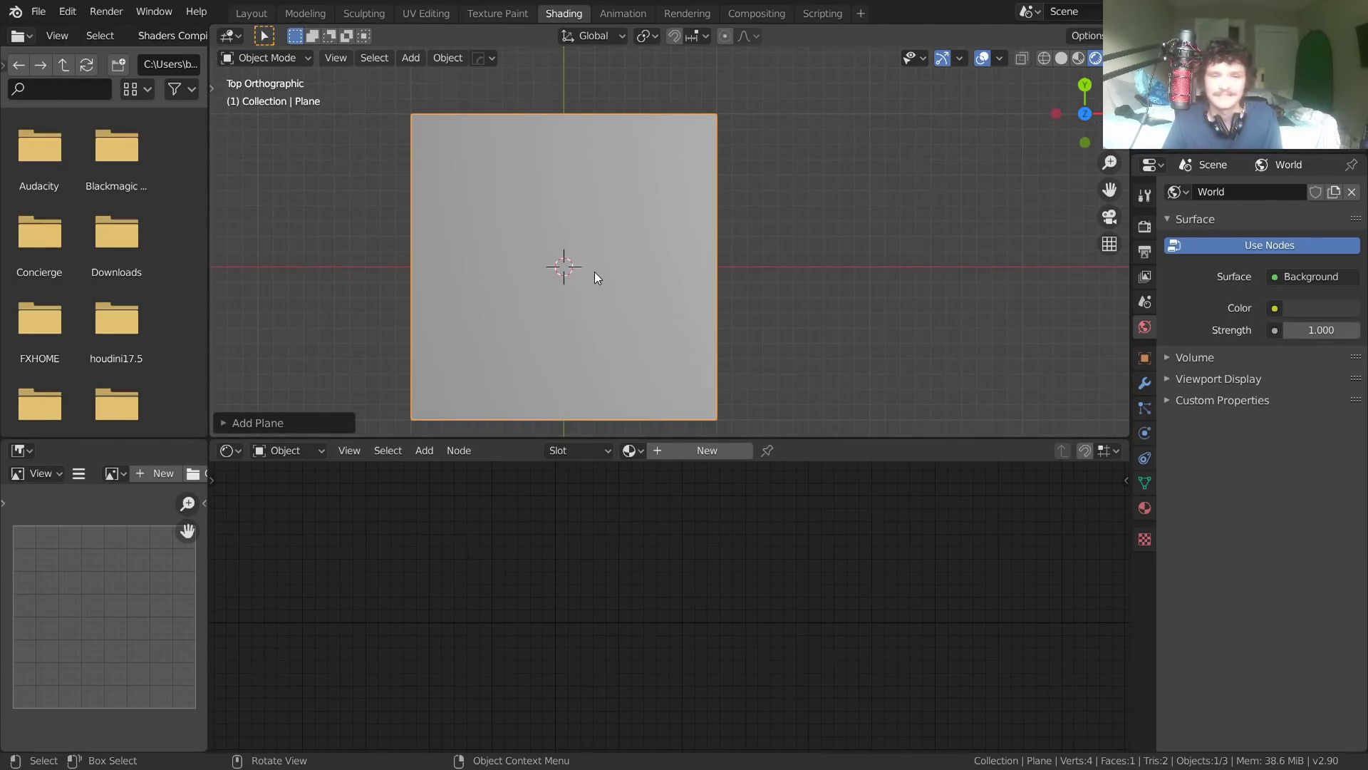
pyautogui.keyDown('shift'); pyautogui.moveTo(595, 272); pyautogui.dragTo(662, 246, button='middle'); pyautogui.keyUp('shift')
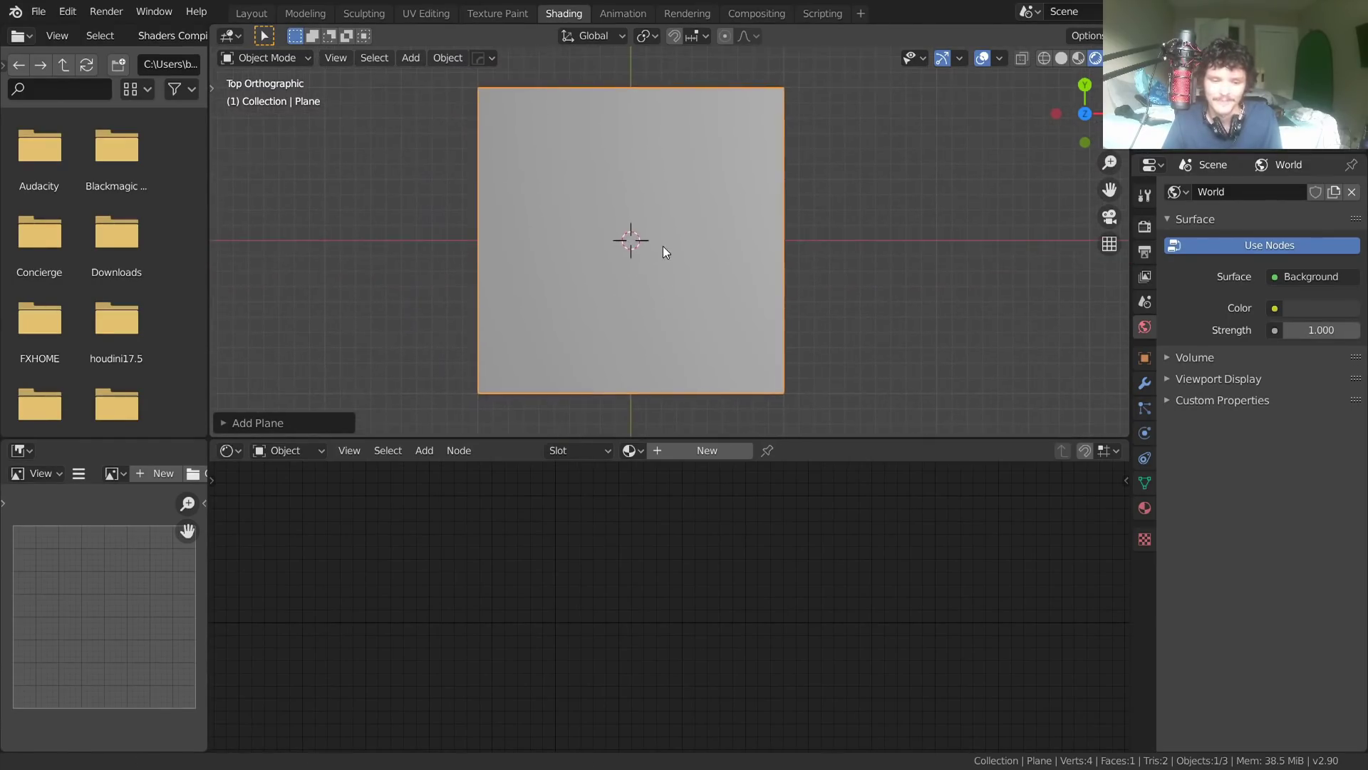
# Create a new material for the plane named rgbcurvesdemo.
pyautogui.click(666, 448)
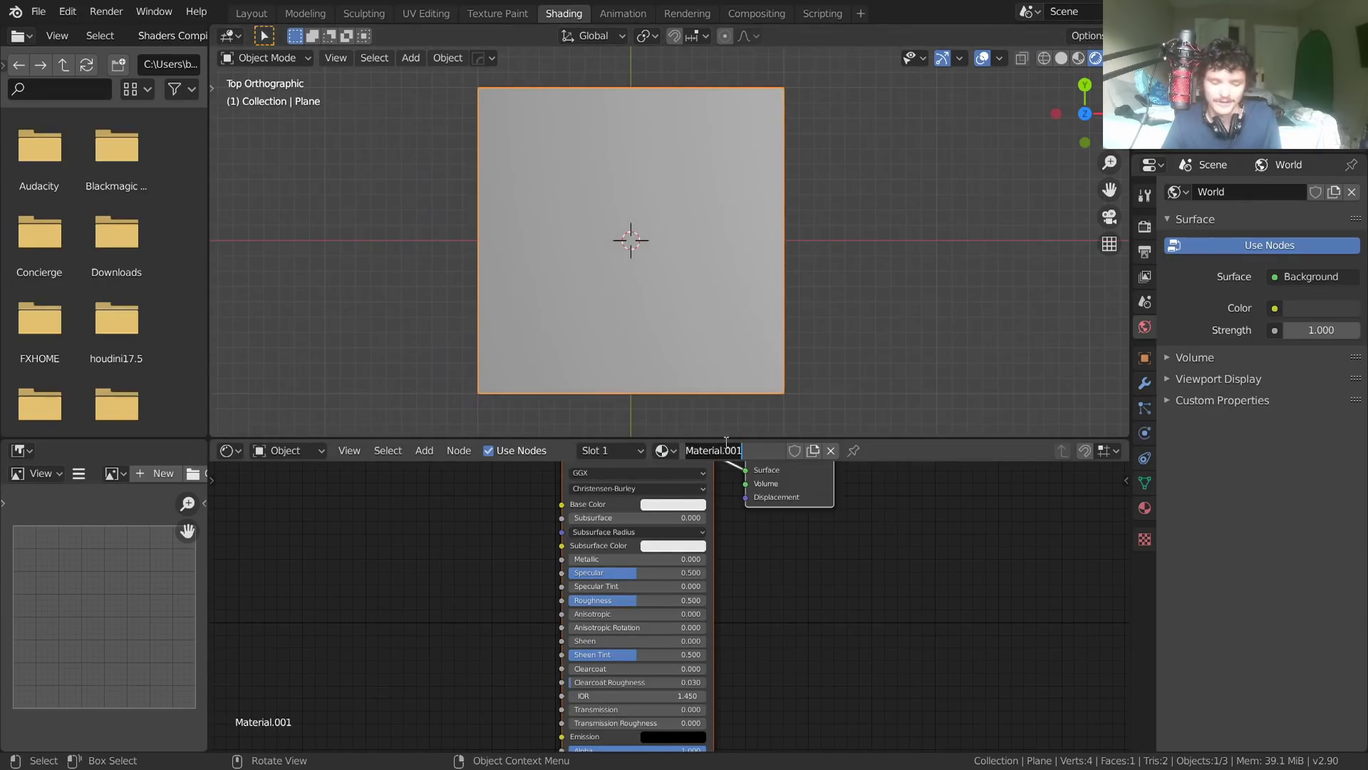
pyautogui.click(726, 444)
pyautogui.write('rgbcur')
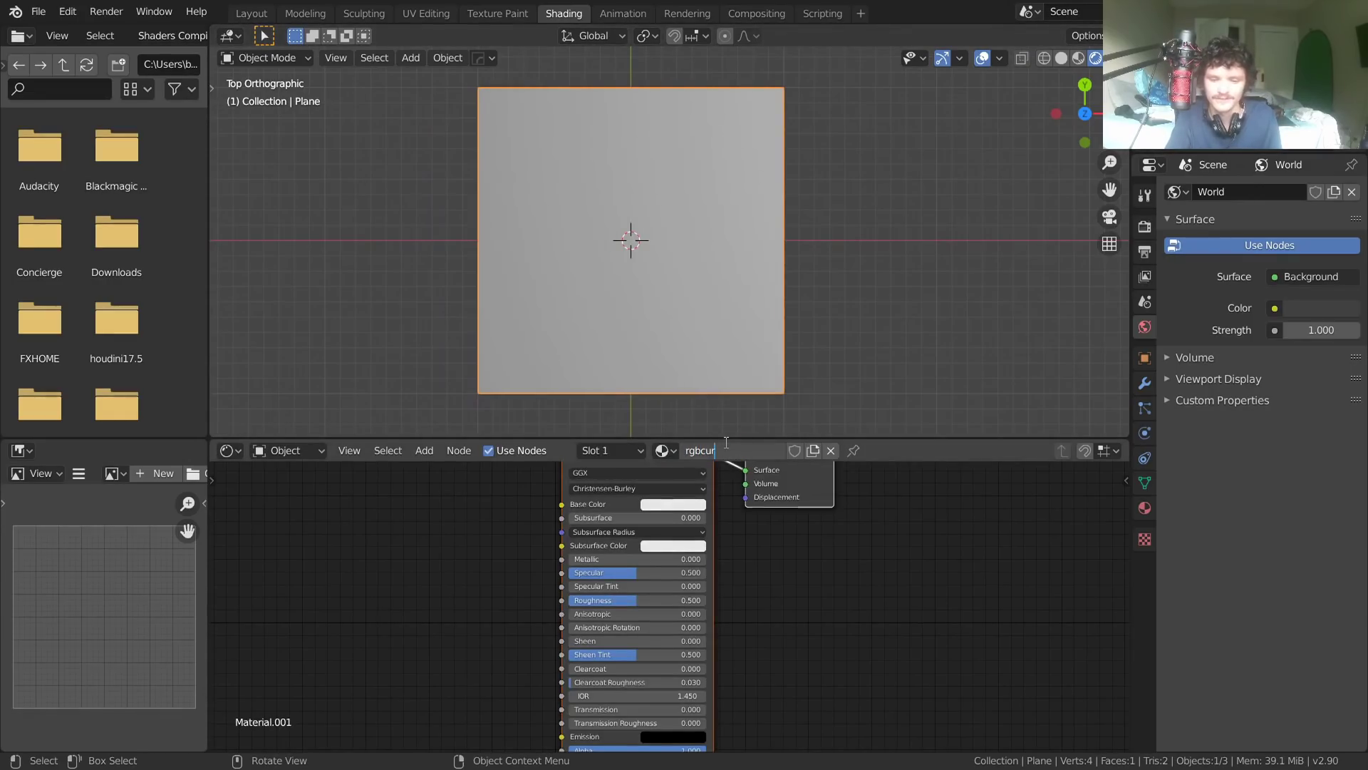
pyautogui.write('vesdemo')
pyautogui.press('Return')
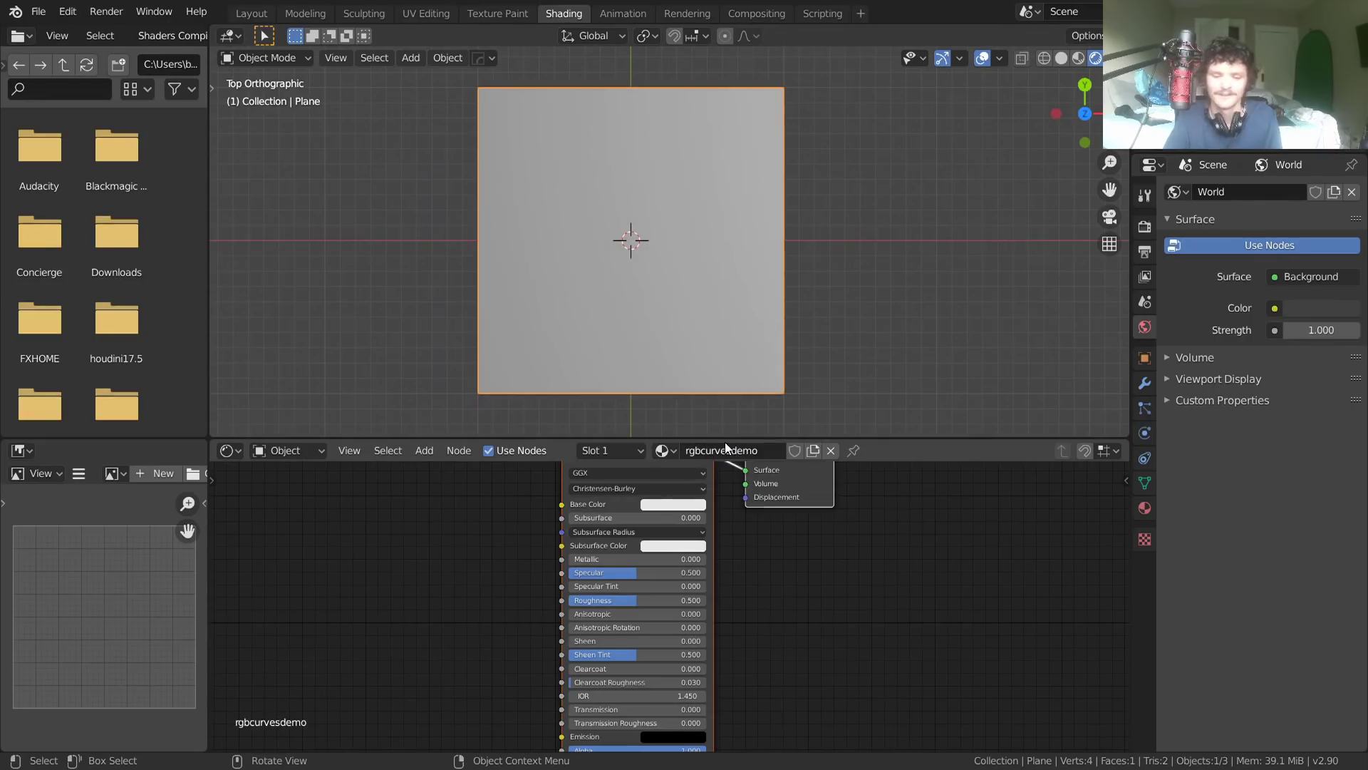
# Delete the Principled BSDF node and shift Material Output slightly right.
pyautogui.keyDown('shift'); pyautogui.scroll(3, 718, 498); pyautogui.keyUp('shift')
pyautogui.moveTo(480, 677); pyautogui.dragTo(639, 540)
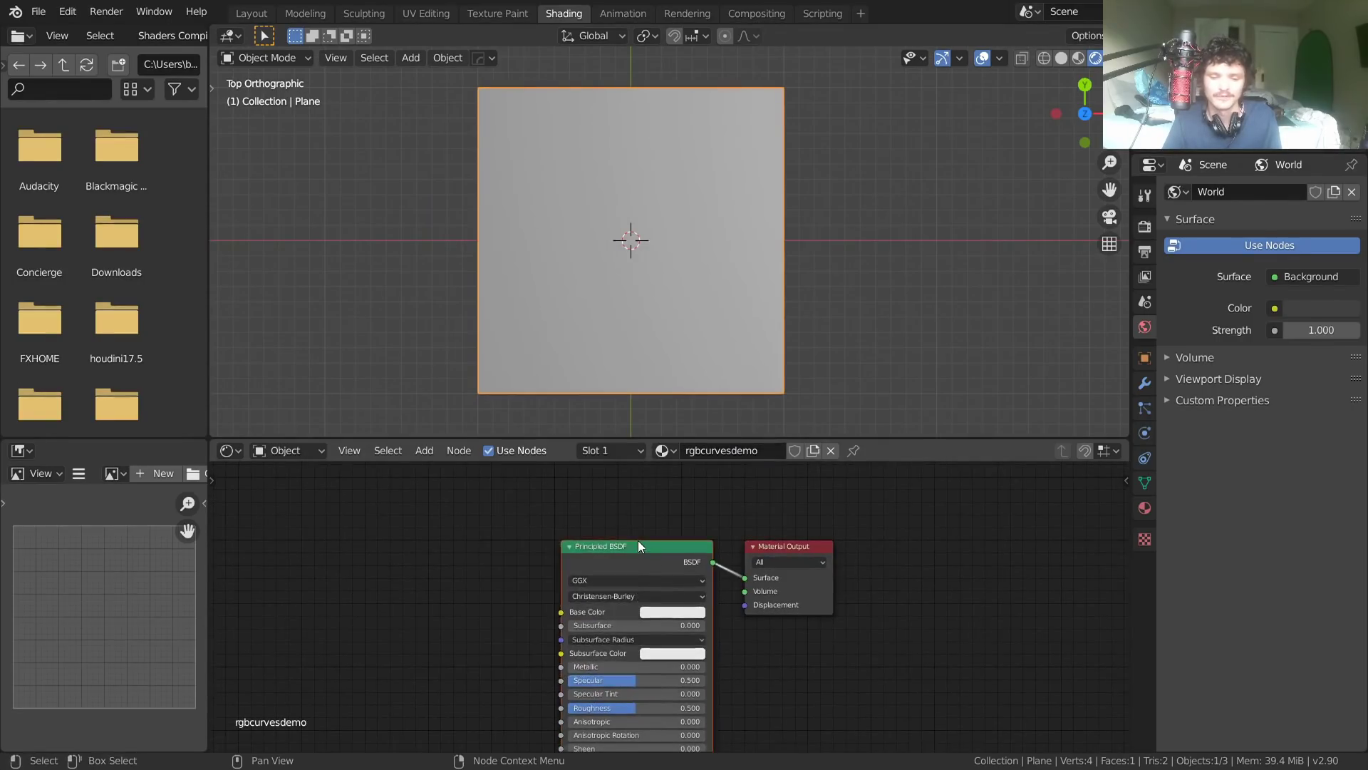
pyautogui.press('x')
pyautogui.moveTo(791, 563); pyautogui.dragTo(803, 564)
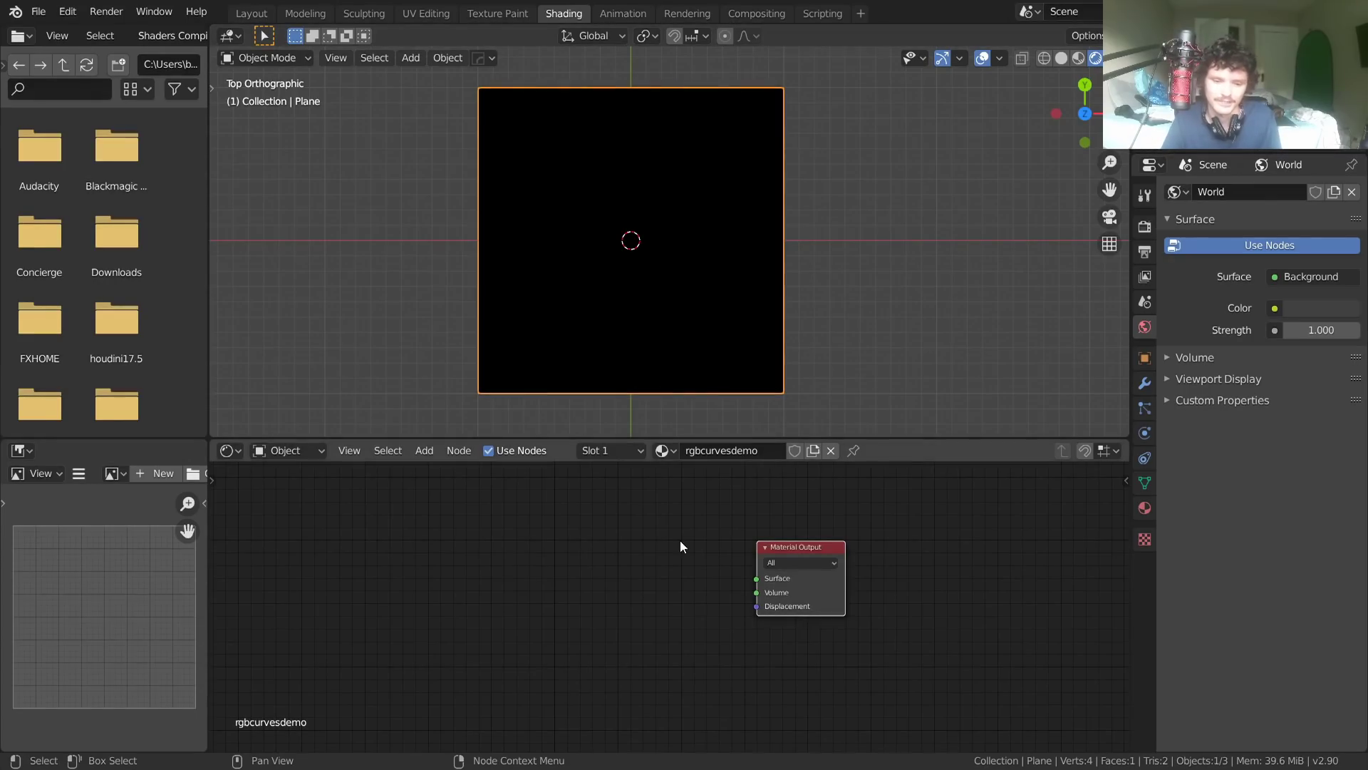
# Add a Texture Coordinate node via the 'tex' search.
pyautogui.scroll(4, 680, 545)
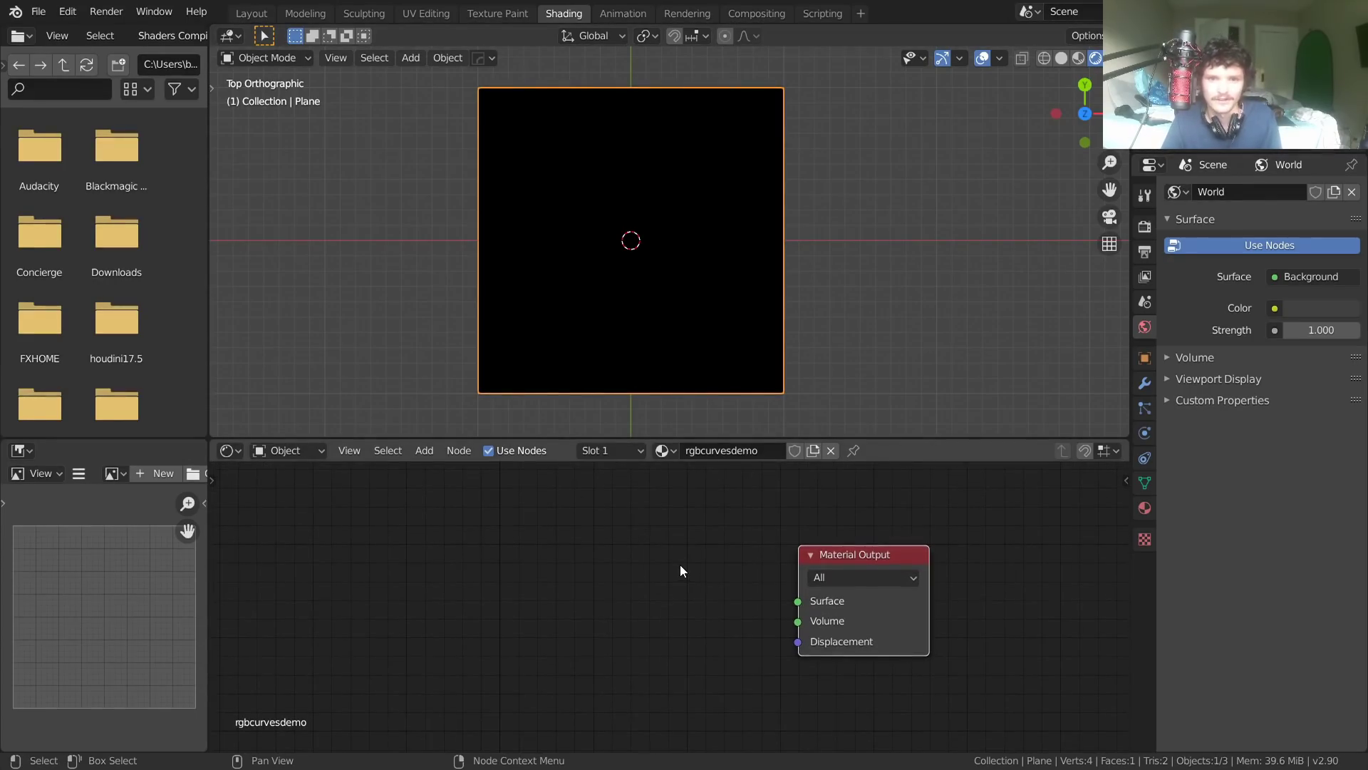
pyautogui.moveTo(666, 565)
pyautogui.mouseDown(button='middle')
pyautogui.moveTo(746, 571)
pyautogui.moveTo(681, 583)
pyautogui.mouseUp(button='middle')
pyautogui.hotkey('shift', 'a')
pyautogui.click(442, 531)
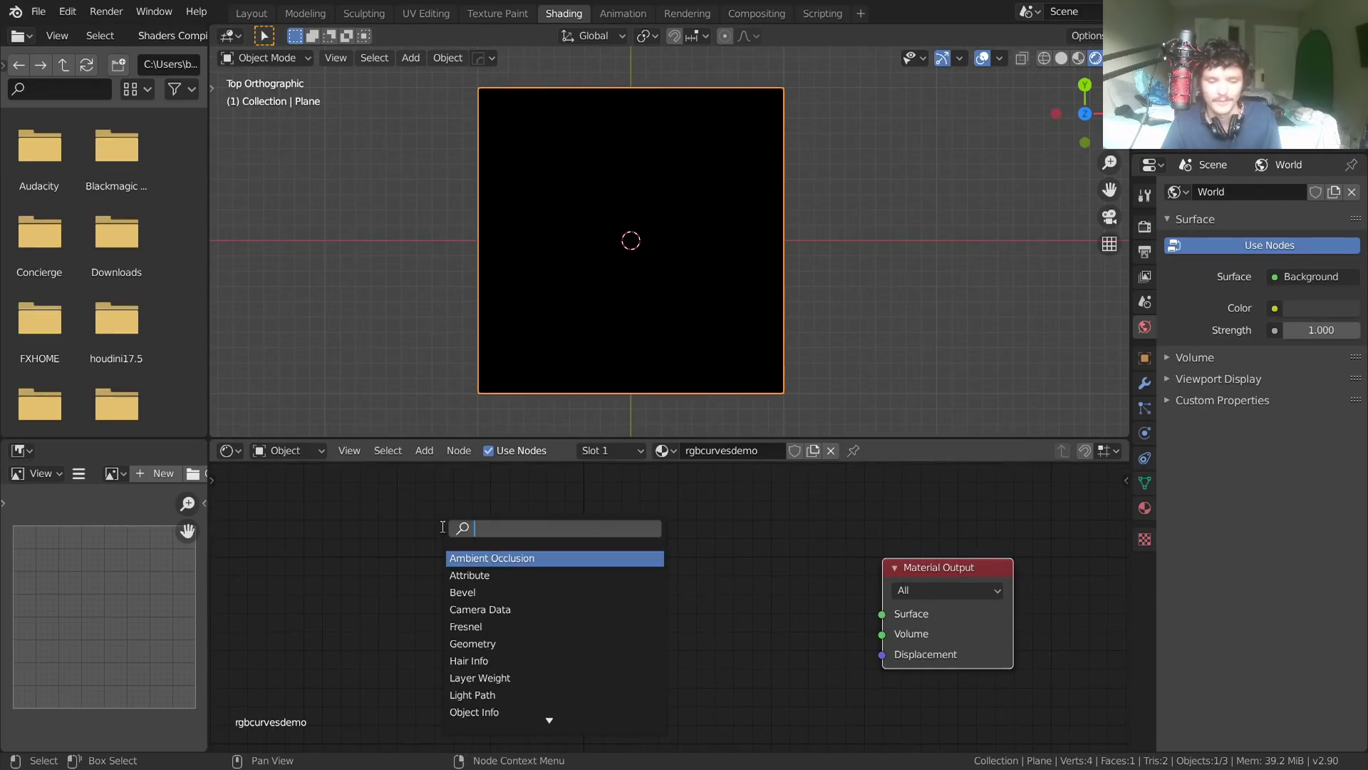
pyautogui.write('tex')
pyautogui.press('Return')
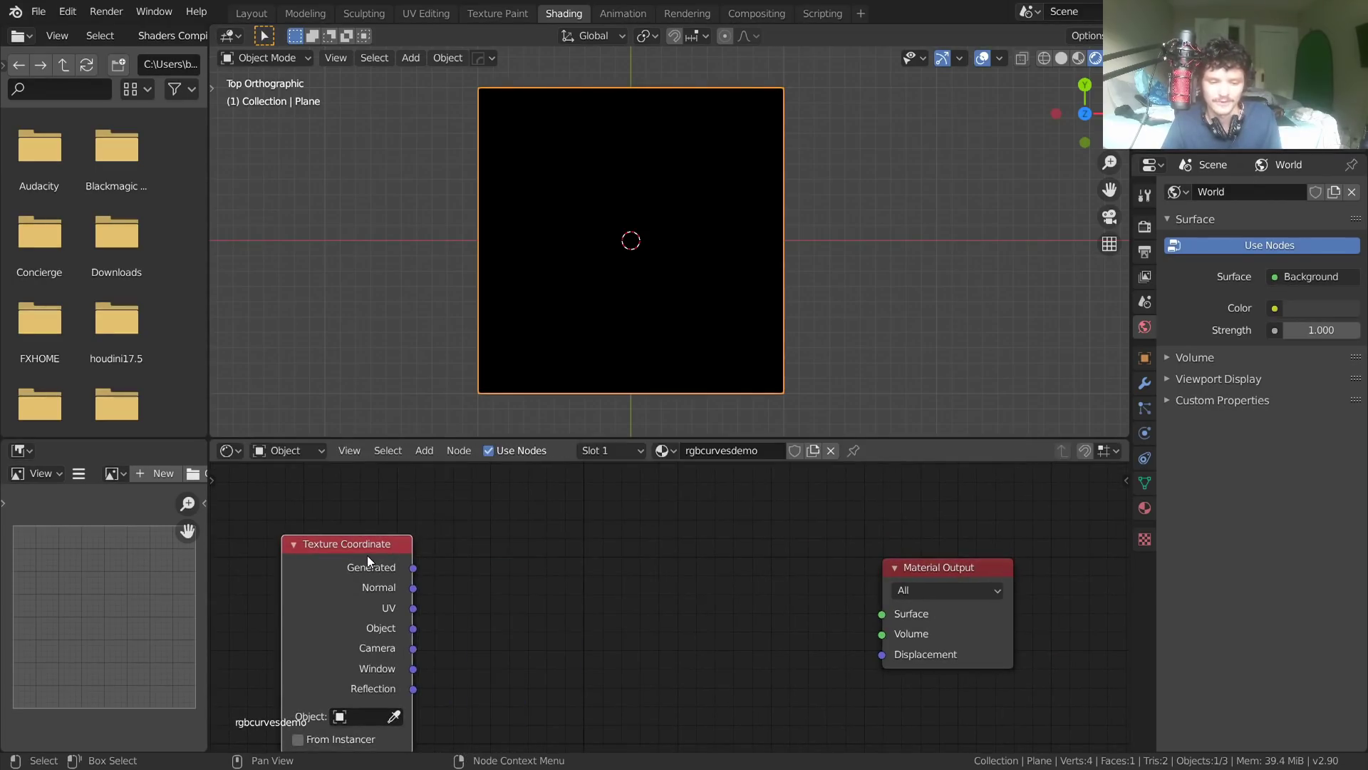
# Preview the Generated and other Texture Coordinate outputs on the plane.
pyautogui.keyDown('ctrl'); pyautogui.keyDown('shift'); pyautogui.click(367, 555); pyautogui.keyUp('shift'); pyautogui.keyUp('ctrl')
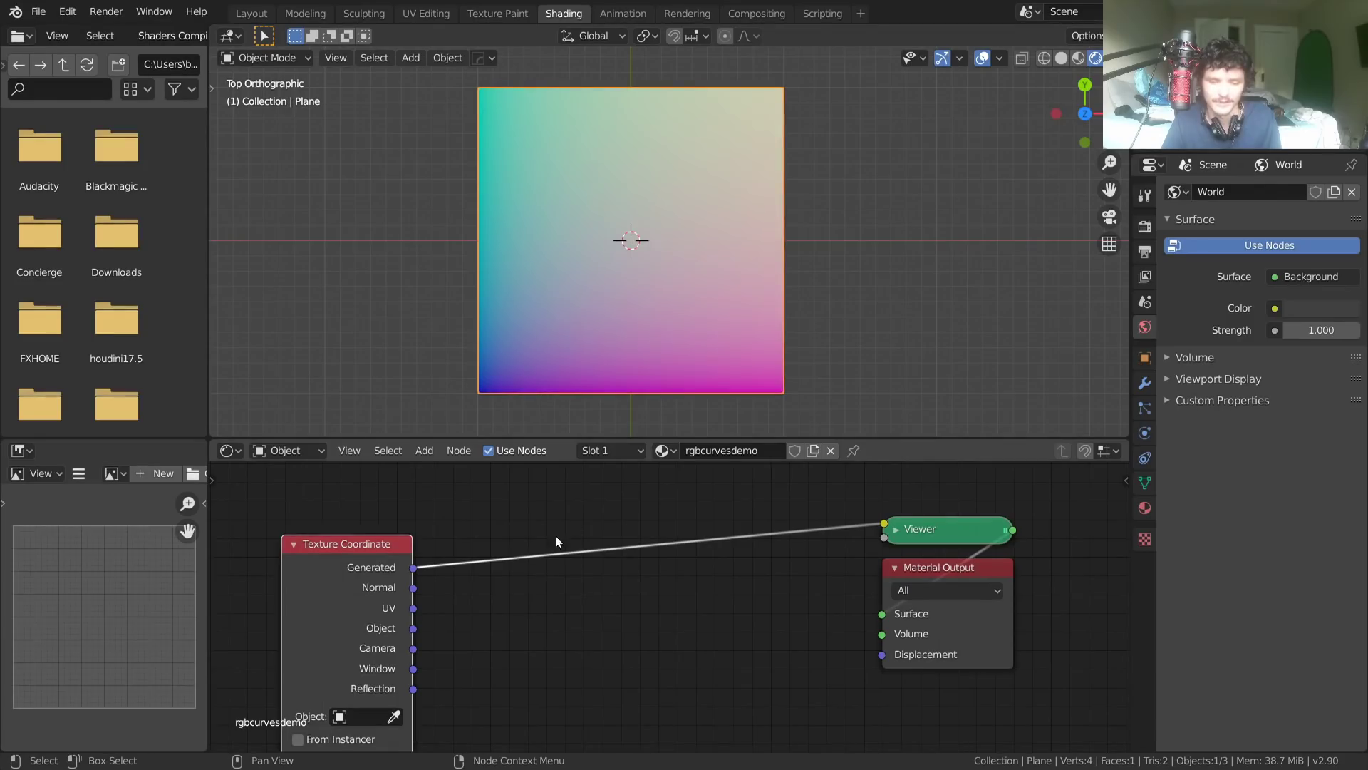
pyautogui.keyDown('ctrl'); pyautogui.keyDown('shift'); pyautogui.click(376, 556); pyautogui.keyUp('shift'); pyautogui.keyUp('ctrl')
pyautogui.keyDown('ctrl'); pyautogui.keyDown('shift'); pyautogui.click(376, 556); pyautogui.keyUp('shift'); pyautogui.keyUp('ctrl')
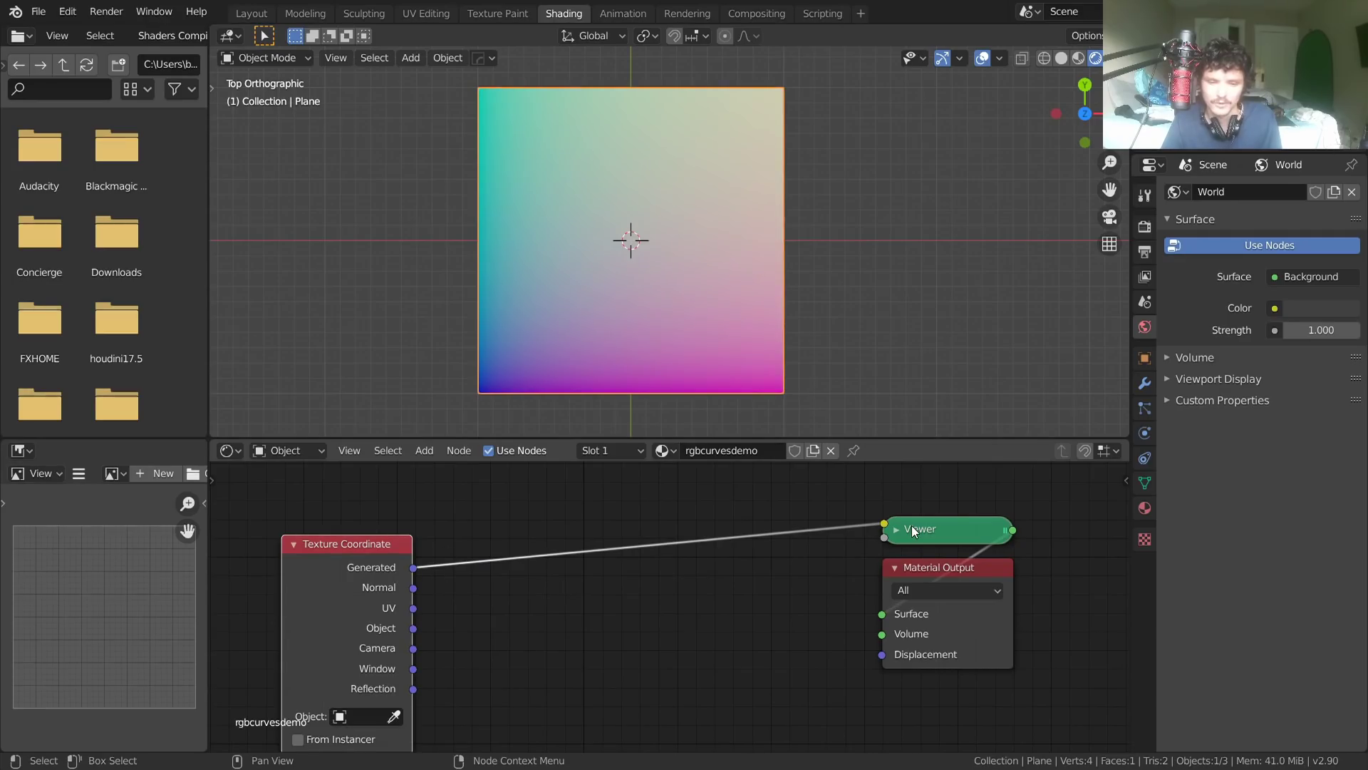
# Add a Separate XYZ node via 'se' search and place it beside Texture Coordinate.
pyautogui.hotkey('shift', 'a')
pyautogui.write('se')
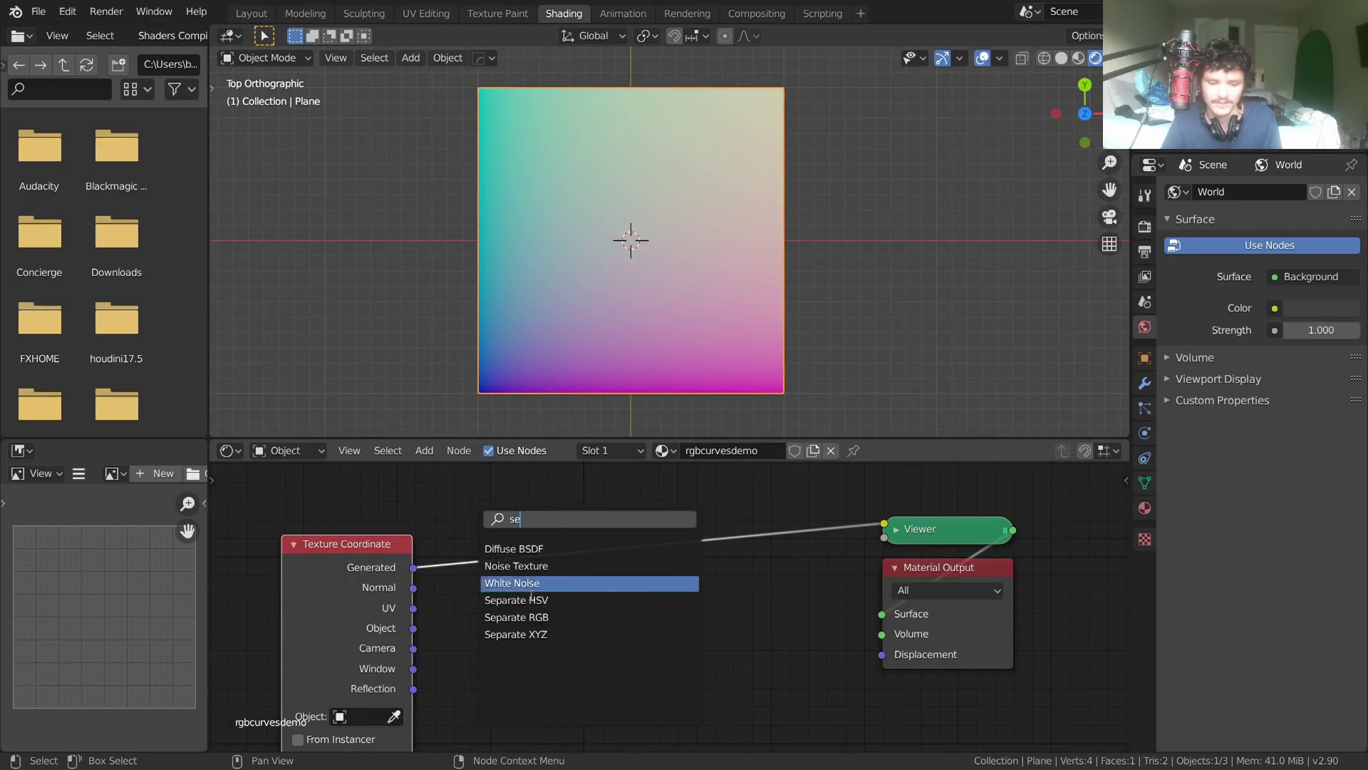
pyautogui.press('Down')
pyautogui.press('Down')
pyautogui.press('Down')
pyautogui.press('Return')
pyautogui.click(531, 599)
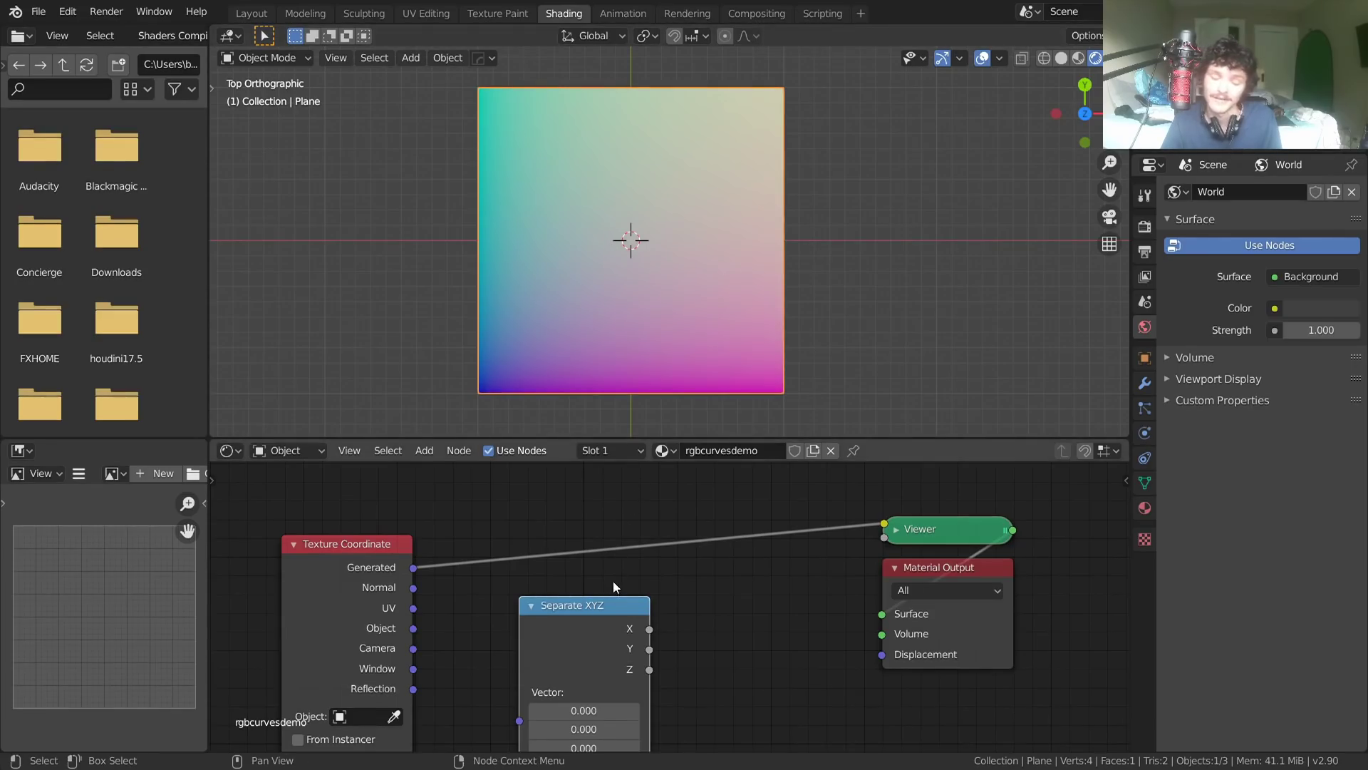
pyautogui.moveTo(600, 609)
pyautogui.mouseDown()
pyautogui.moveTo(547, 558)
pyautogui.moveTo(591, 586)
pyautogui.moveTo(593, 622)
pyautogui.mouseUp()
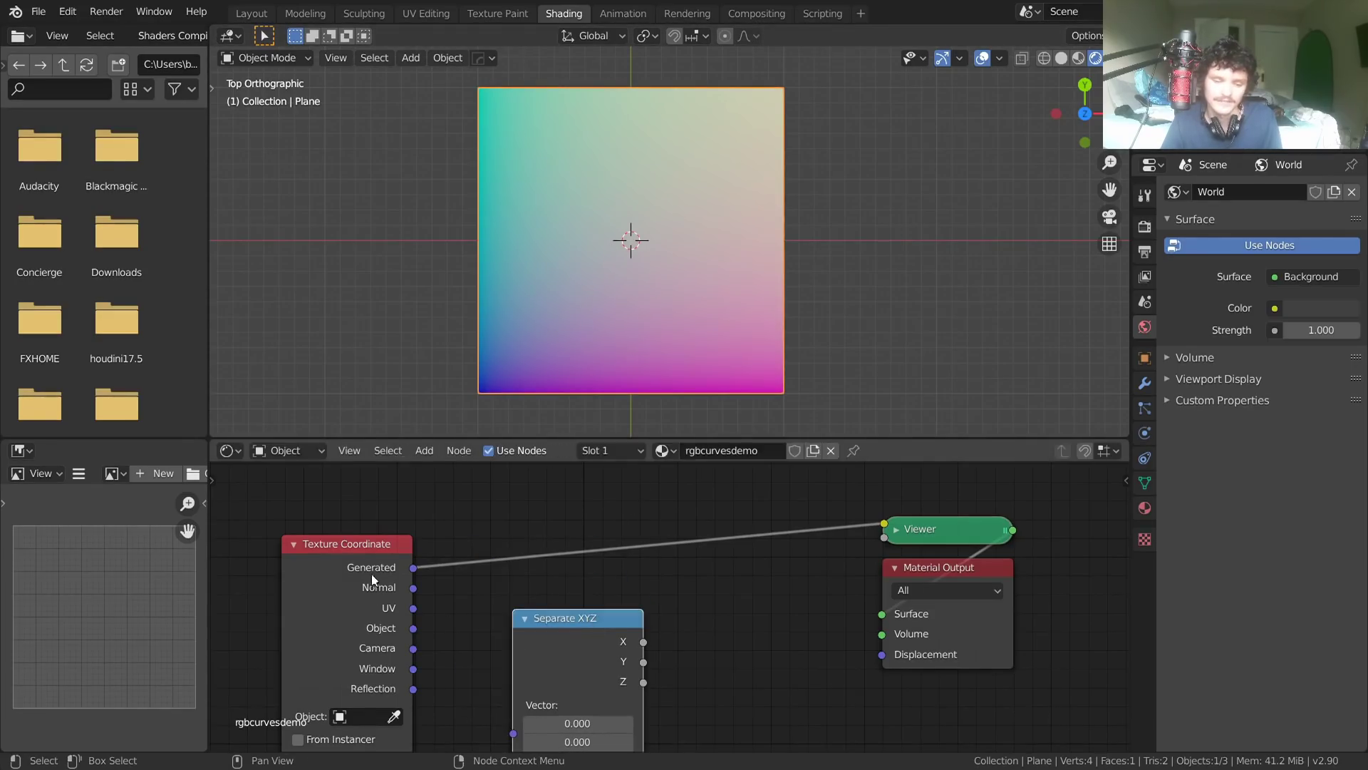
pyautogui.moveTo(371, 575); pyautogui.dragTo(308, 557)
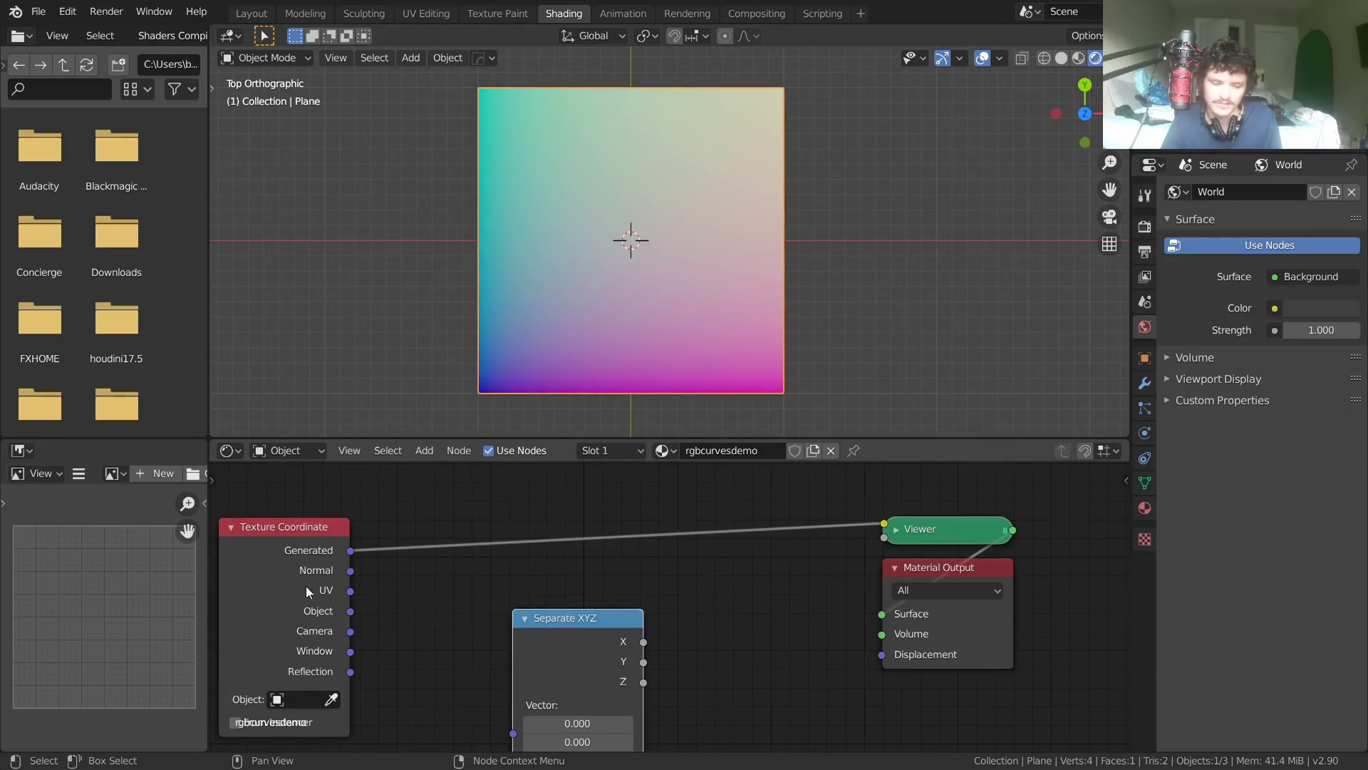
pyautogui.moveTo(562, 612); pyautogui.dragTo(430, 512)
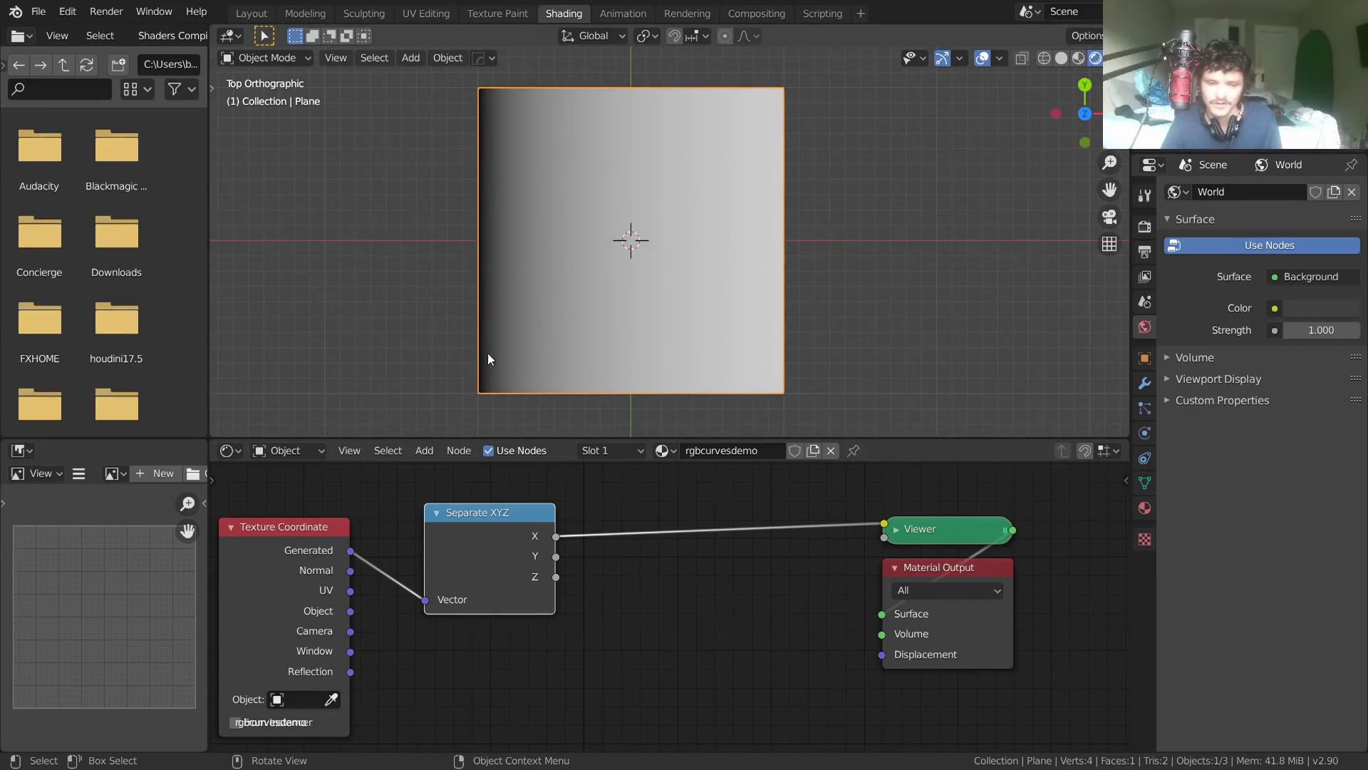
# Preview the Y and then Z components of Separate XYZ on the plane.
pyautogui.keyDown('ctrl'); pyautogui.keyDown('shift'); pyautogui.click(516, 516); pyautogui.keyUp('shift'); pyautogui.keyUp('ctrl')
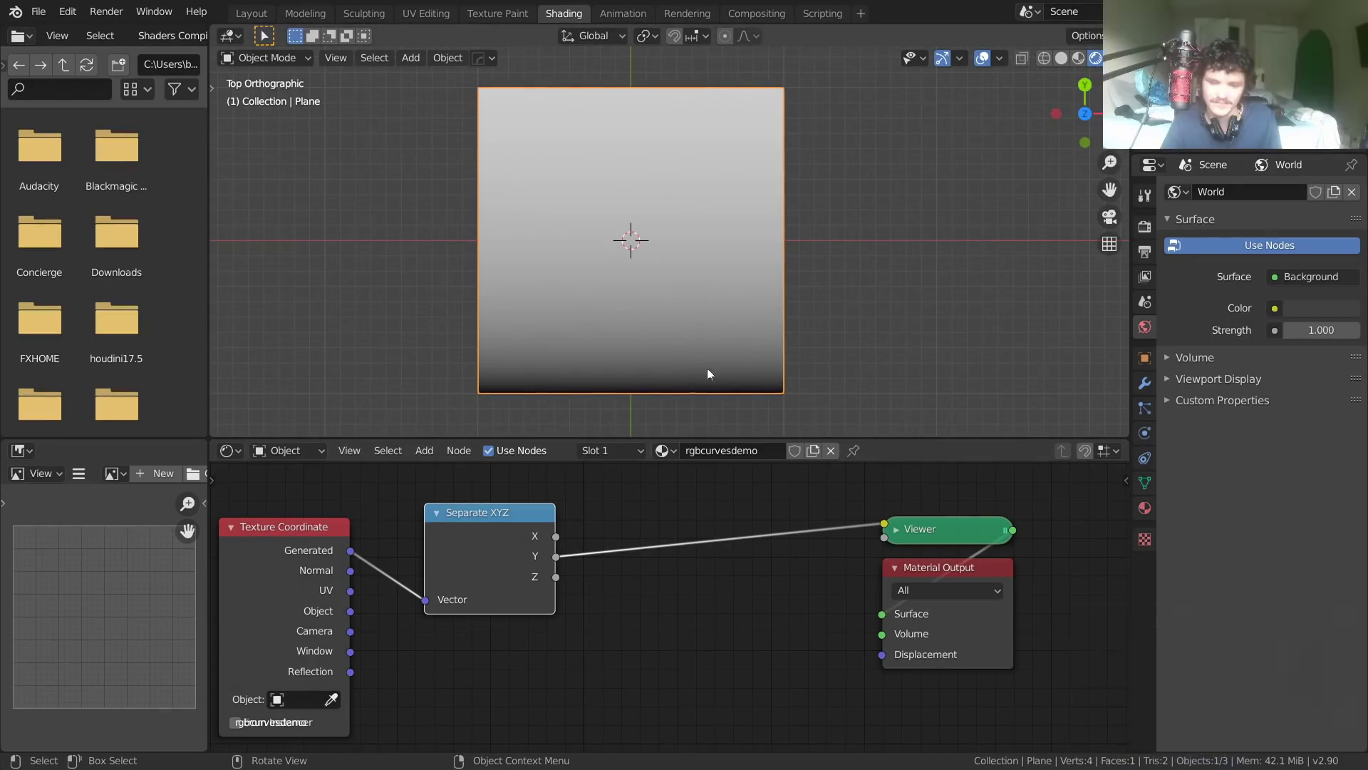
pyautogui.keyDown('ctrl'); pyautogui.keyDown('shift'); pyautogui.click(513, 523); pyautogui.keyUp('shift'); pyautogui.keyUp('ctrl')
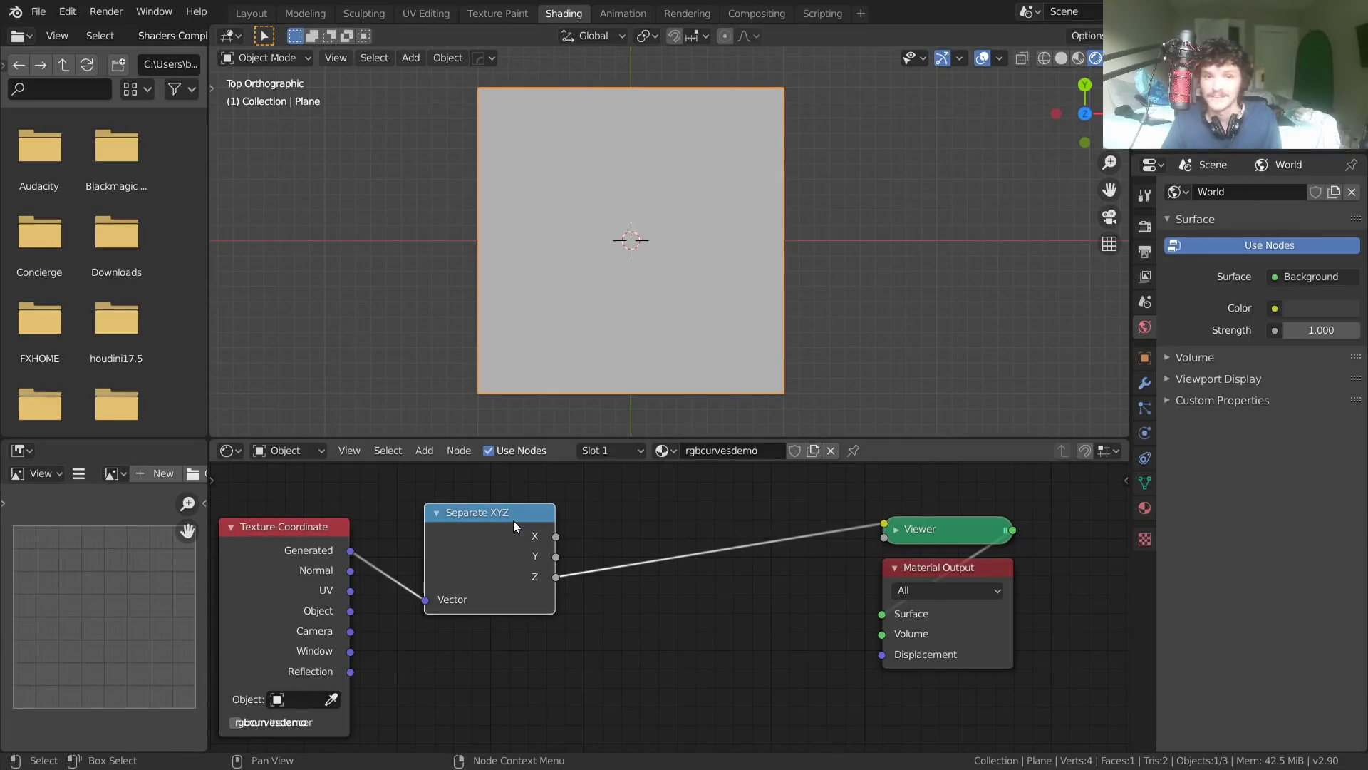
pyautogui.moveTo(314, 546); pyautogui.dragTo(467, 537, button='middle')
pyautogui.moveTo(468, 537); pyautogui.dragTo(475, 530)
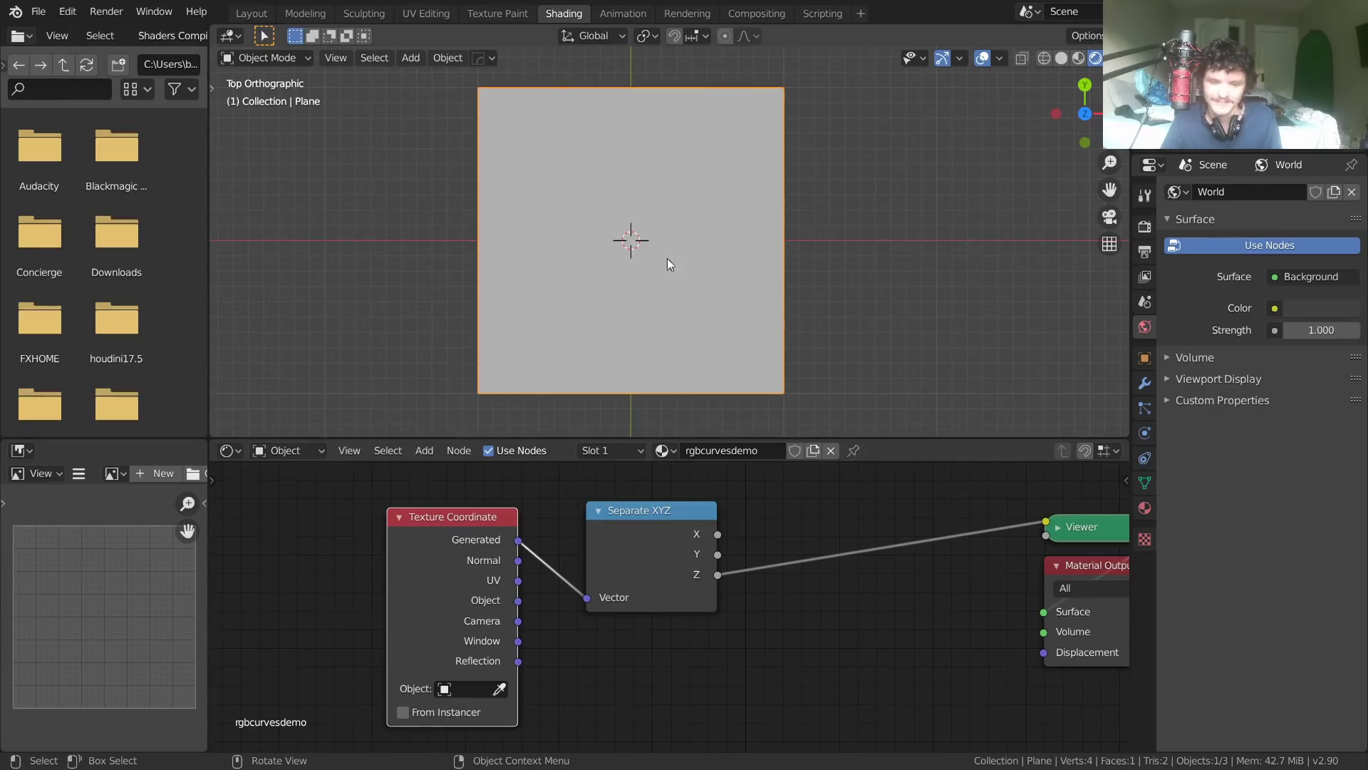
pyautogui.moveTo(695, 281); pyautogui.dragTo(746, 132, button='middle')
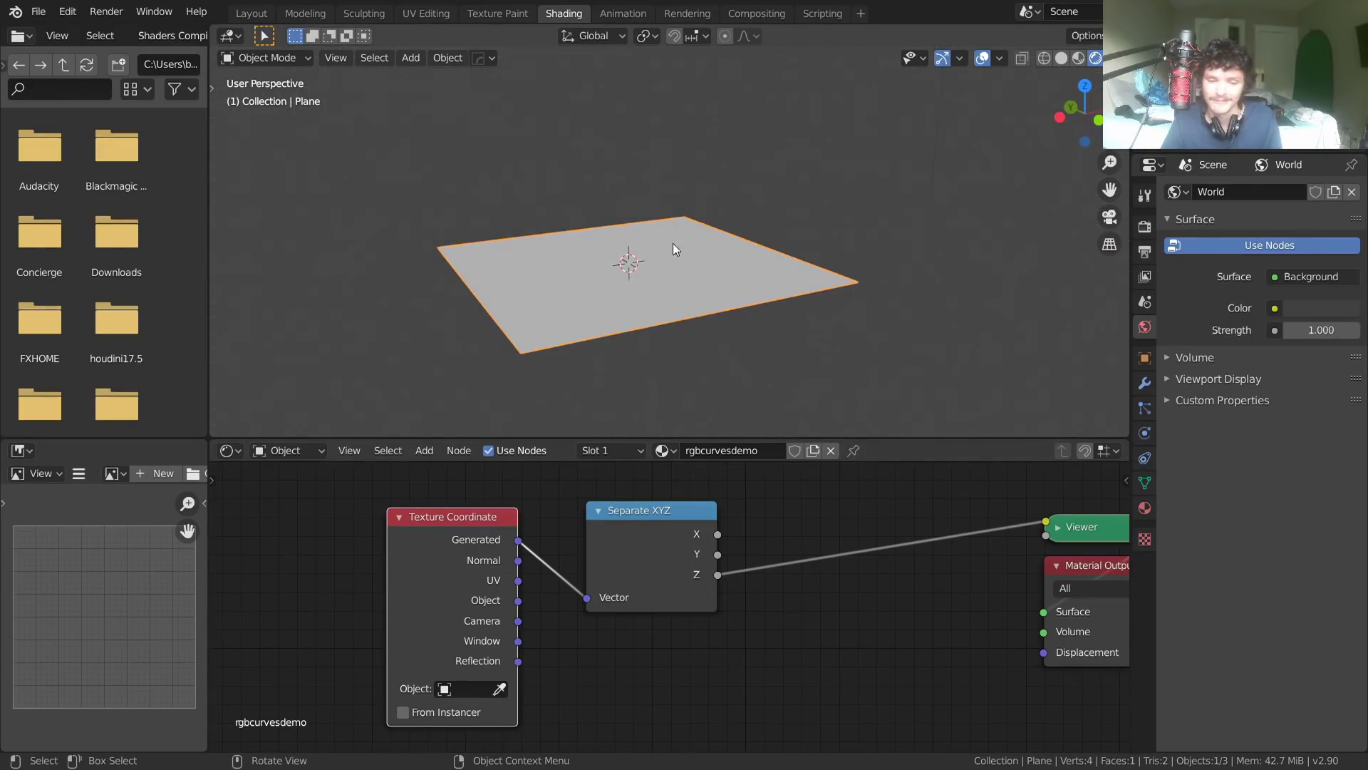
pyautogui.press('Tab')
pyautogui.press('e')
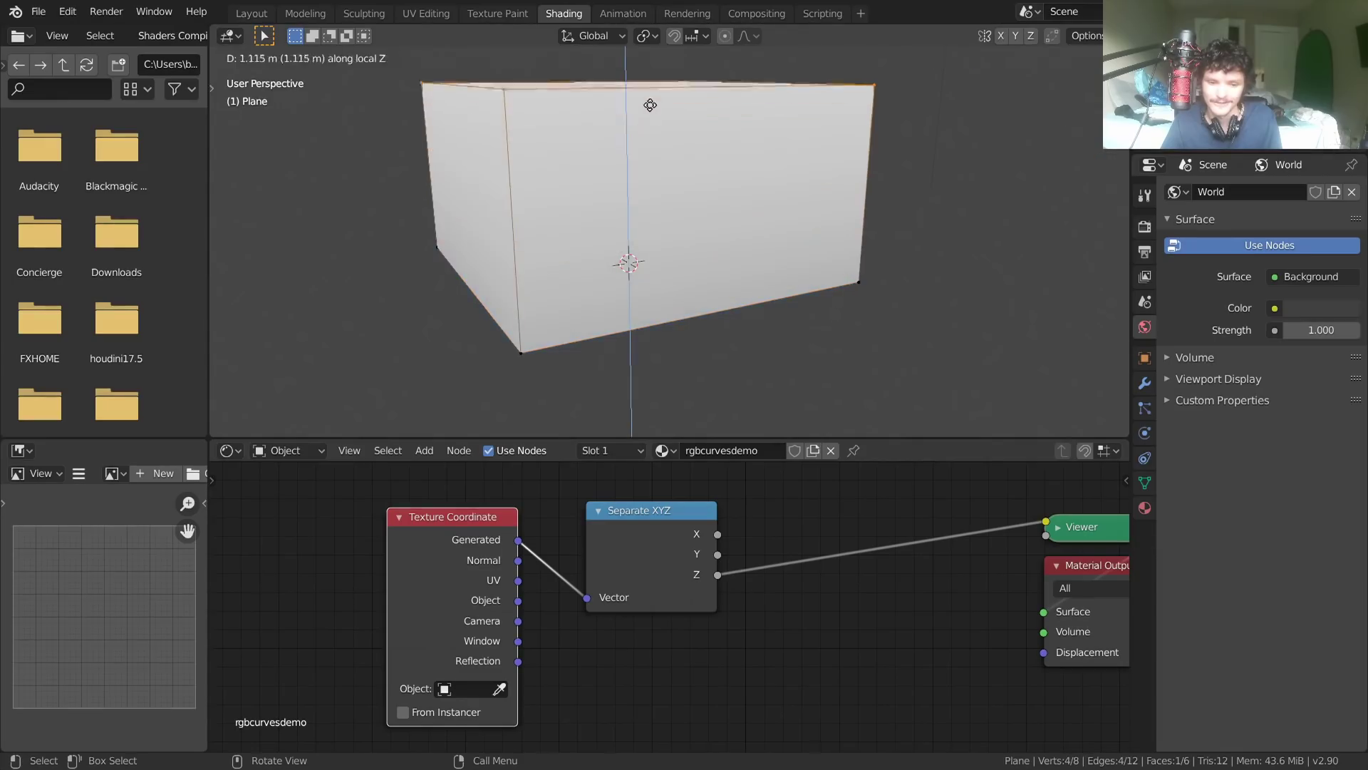
pyautogui.click(652, 107)
pyautogui.press('Tab')
pyautogui.moveTo(654, 131); pyautogui.dragTo(529, 169, button='middle')
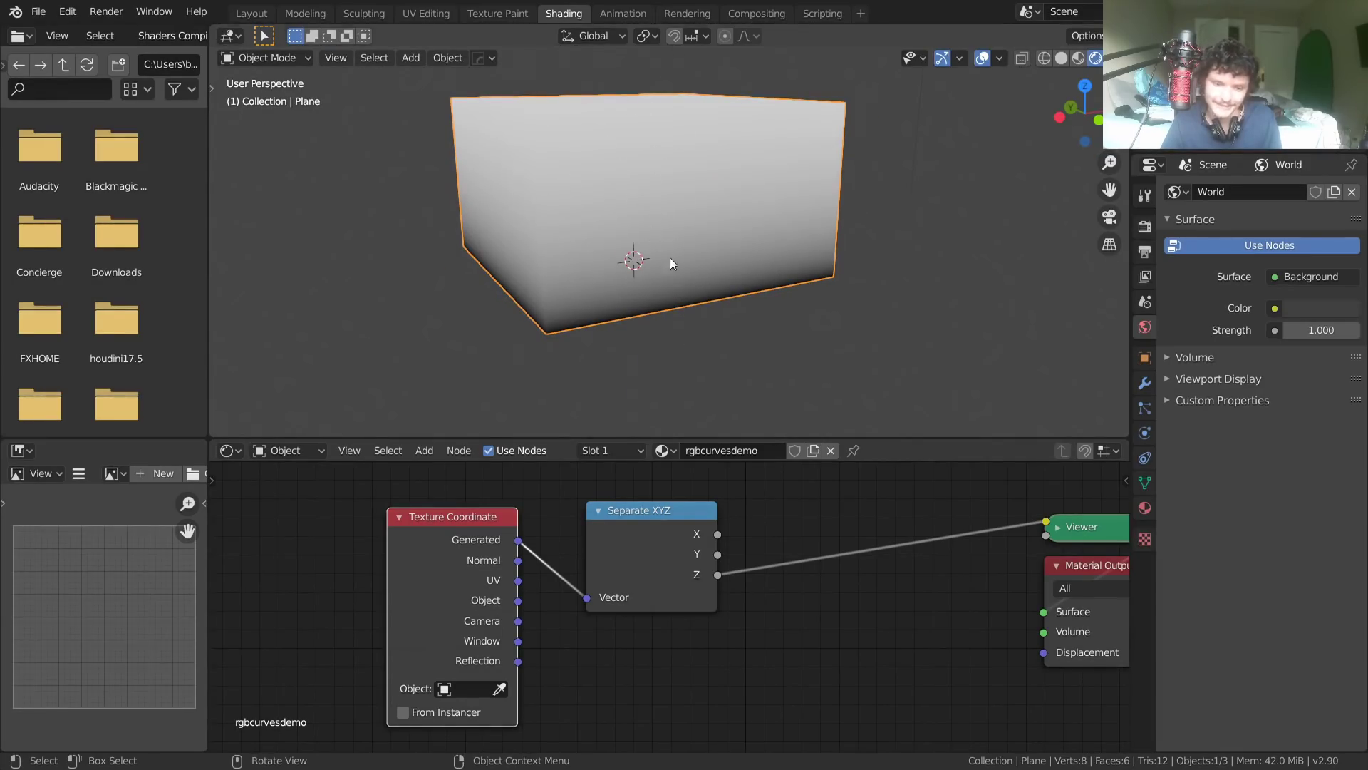
pyautogui.hotkey('ctrl', 'z')
pyautogui.hotkey('ctrl', 'z')
pyautogui.press('Tab')
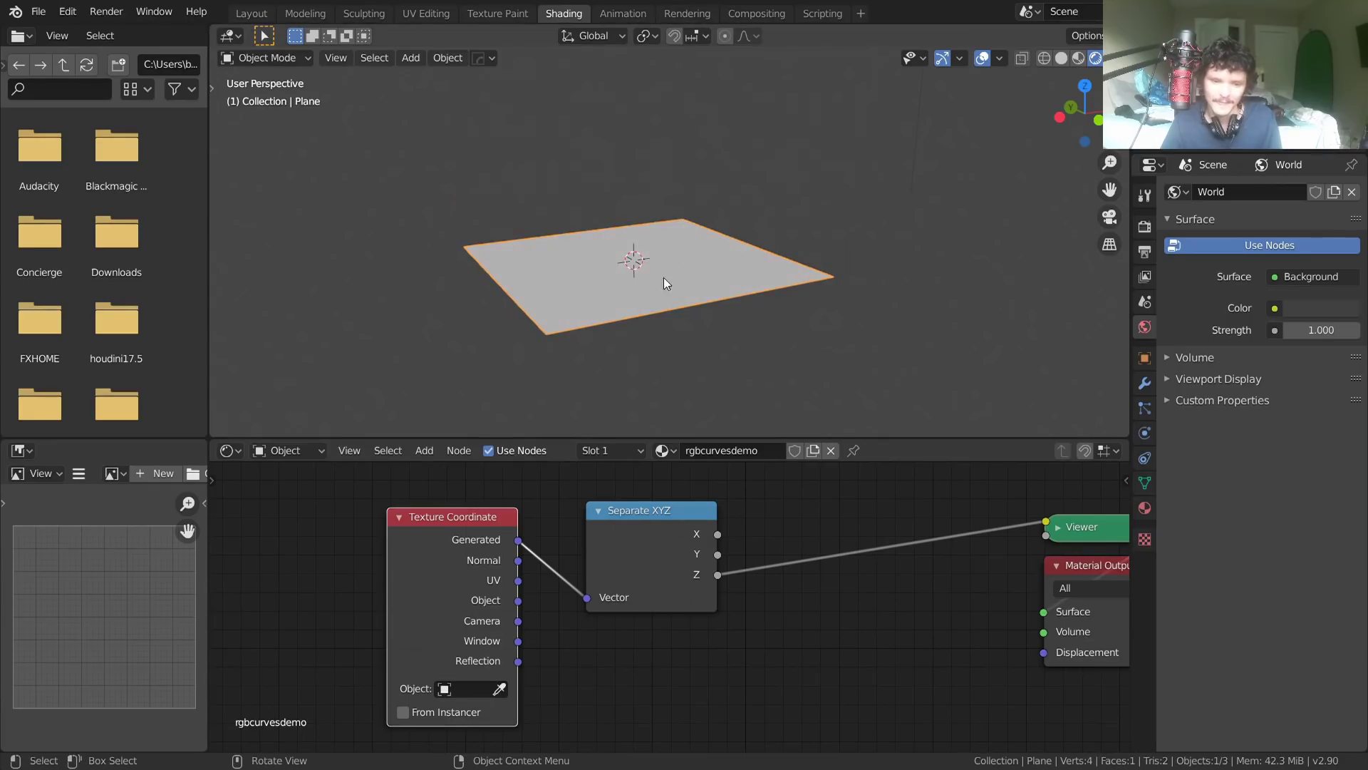
pyautogui.scroll(2, 680, 285)
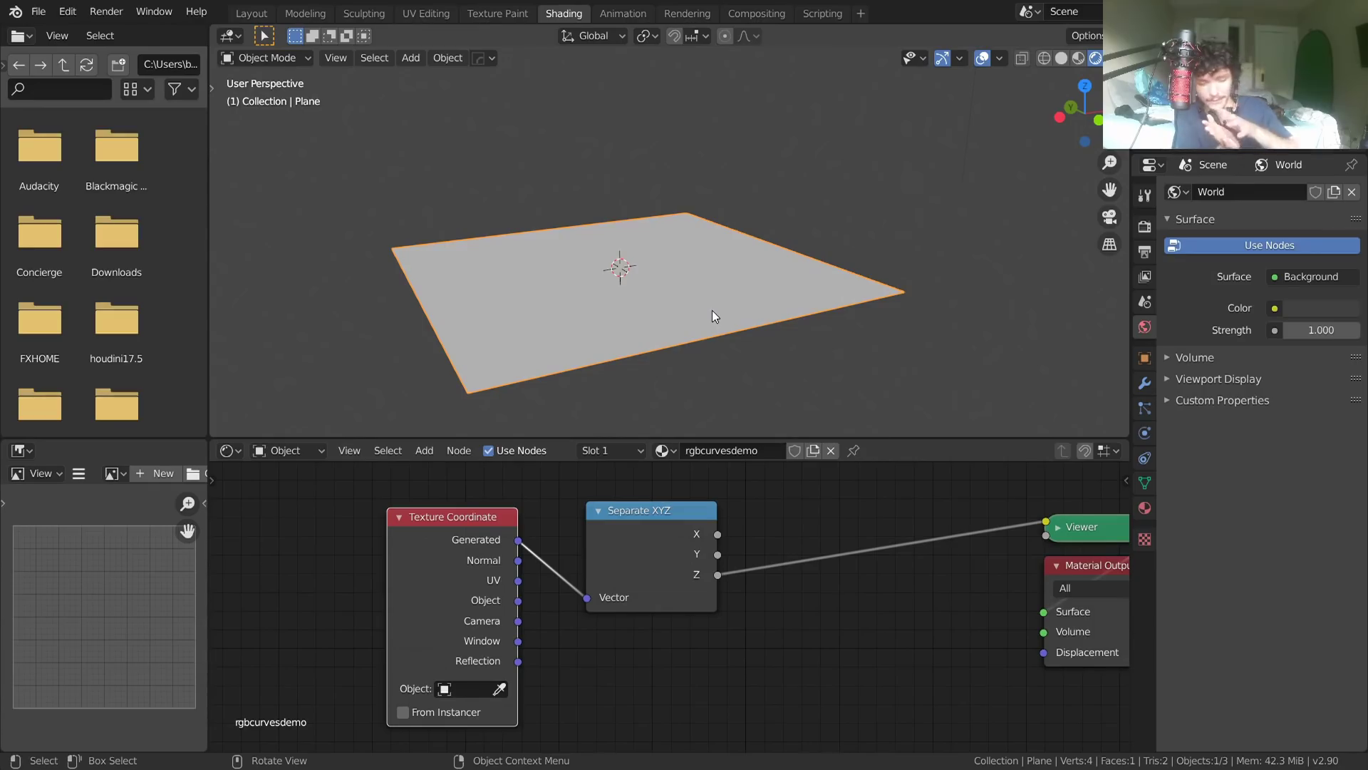
pyautogui.keyDown('ctrl'); pyautogui.keyDown('shift'); pyautogui.click(669, 522); pyautogui.keyUp('shift'); pyautogui.keyUp('ctrl')
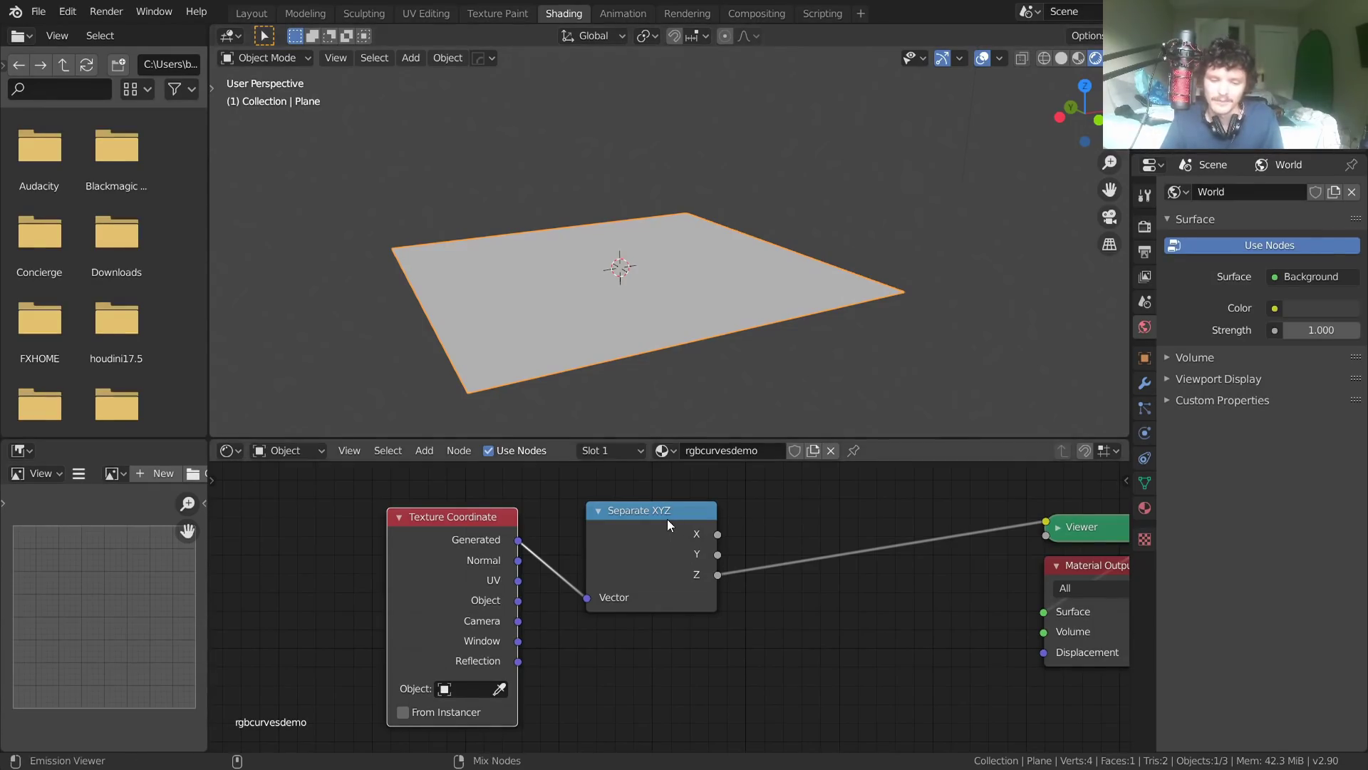
# Feed UV coordinates into Separate XYZ and check the plane's faces in a maximized UV Editor.
pyautogui.keyDown('ctrl'); pyautogui.keyDown('shift'); pyautogui.click(604, 527); pyautogui.keyUp('shift'); pyautogui.keyUp('ctrl')
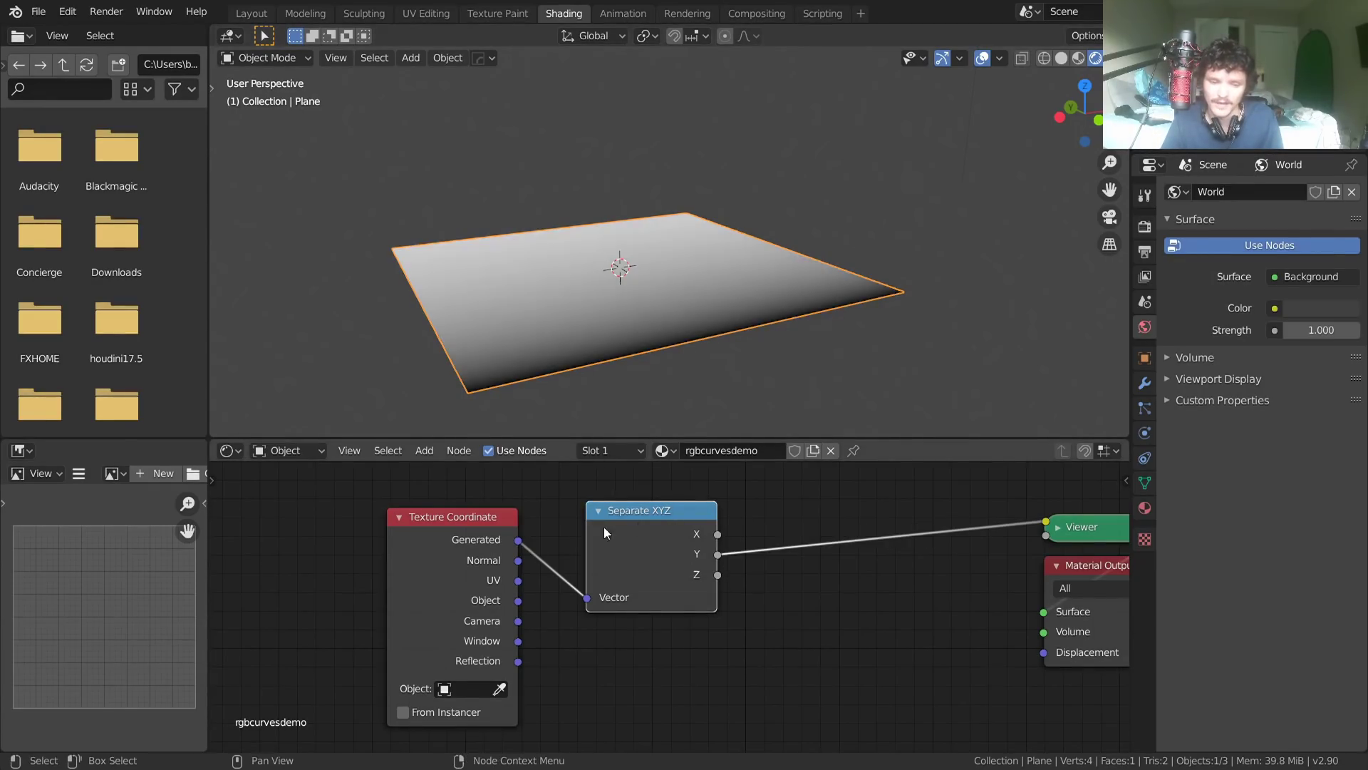
pyautogui.moveTo(518, 580); pyautogui.dragTo(587, 598)
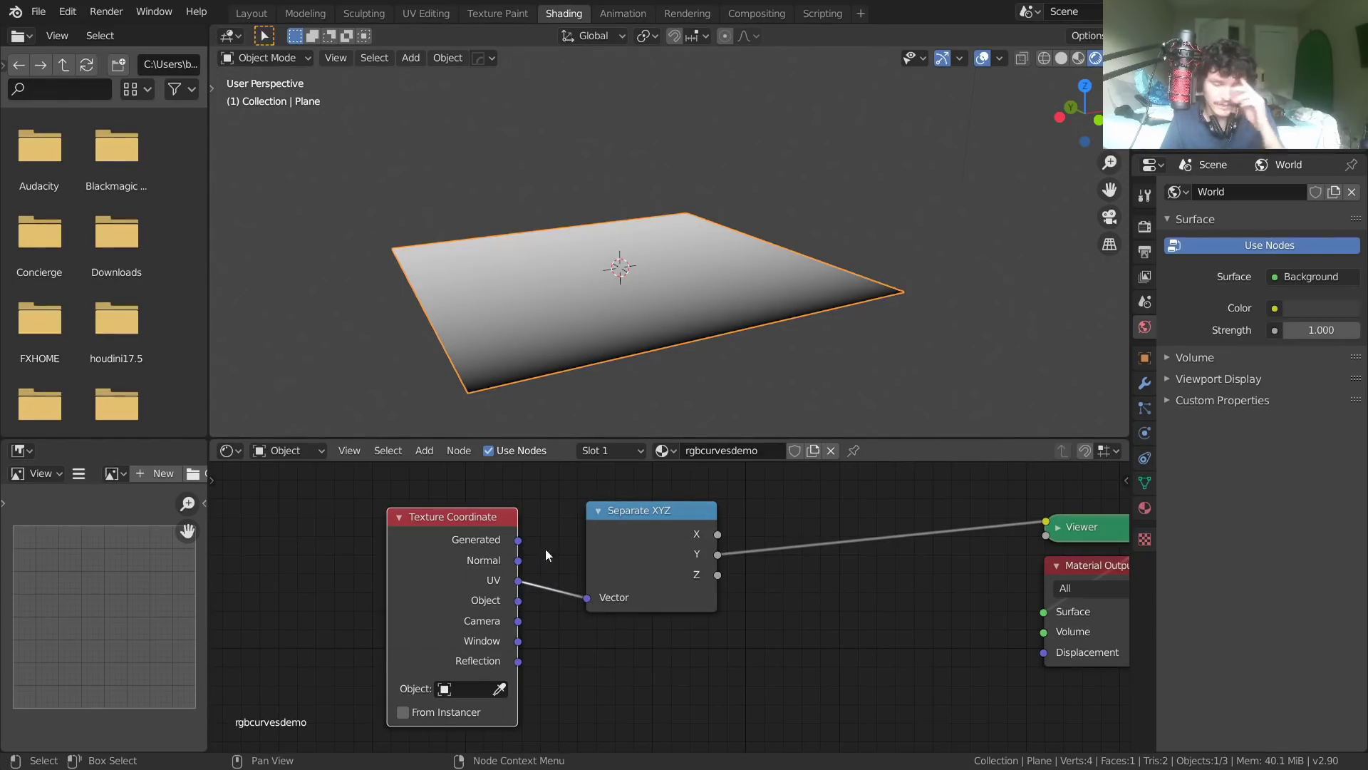
pyautogui.hotkey('ctrl', 'space')
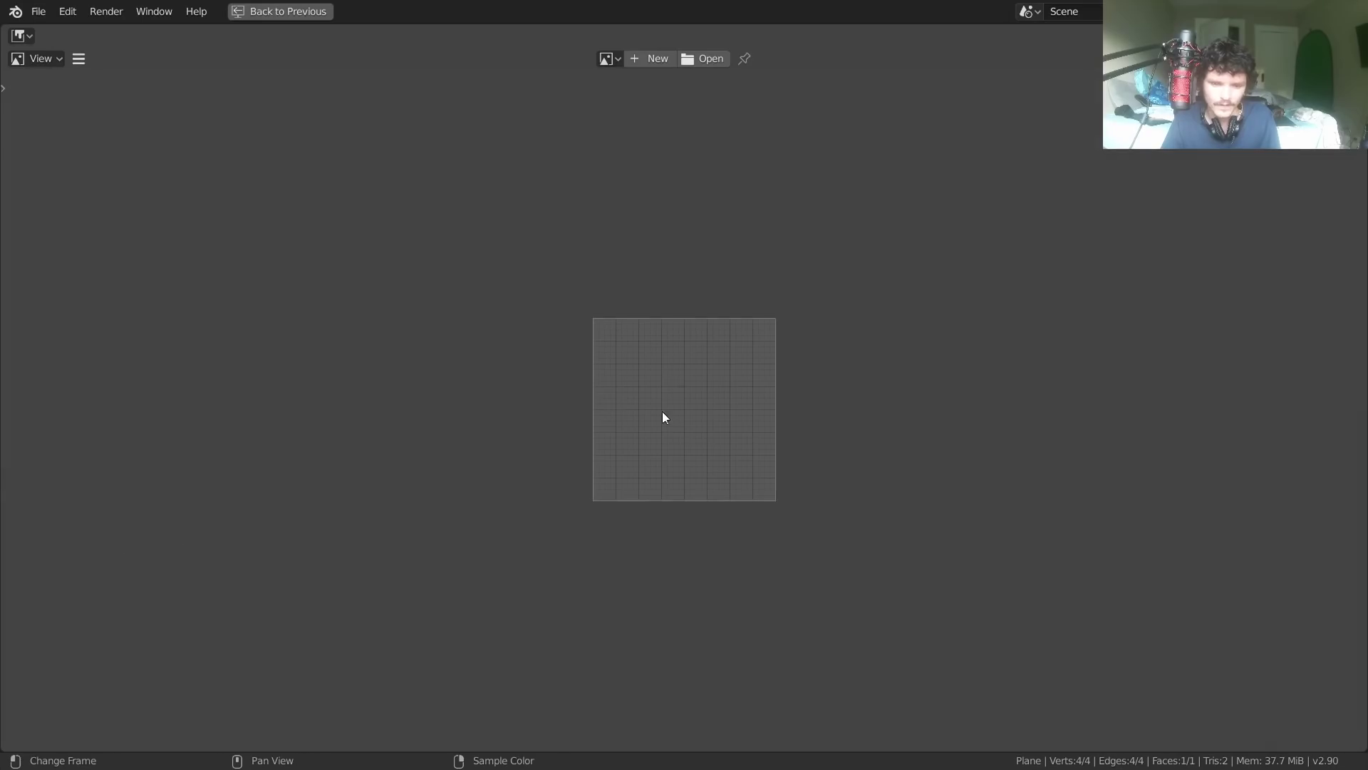
pyautogui.scroll(4, 663, 417)
pyautogui.click(40, 60)
pyautogui.click(21, 36)
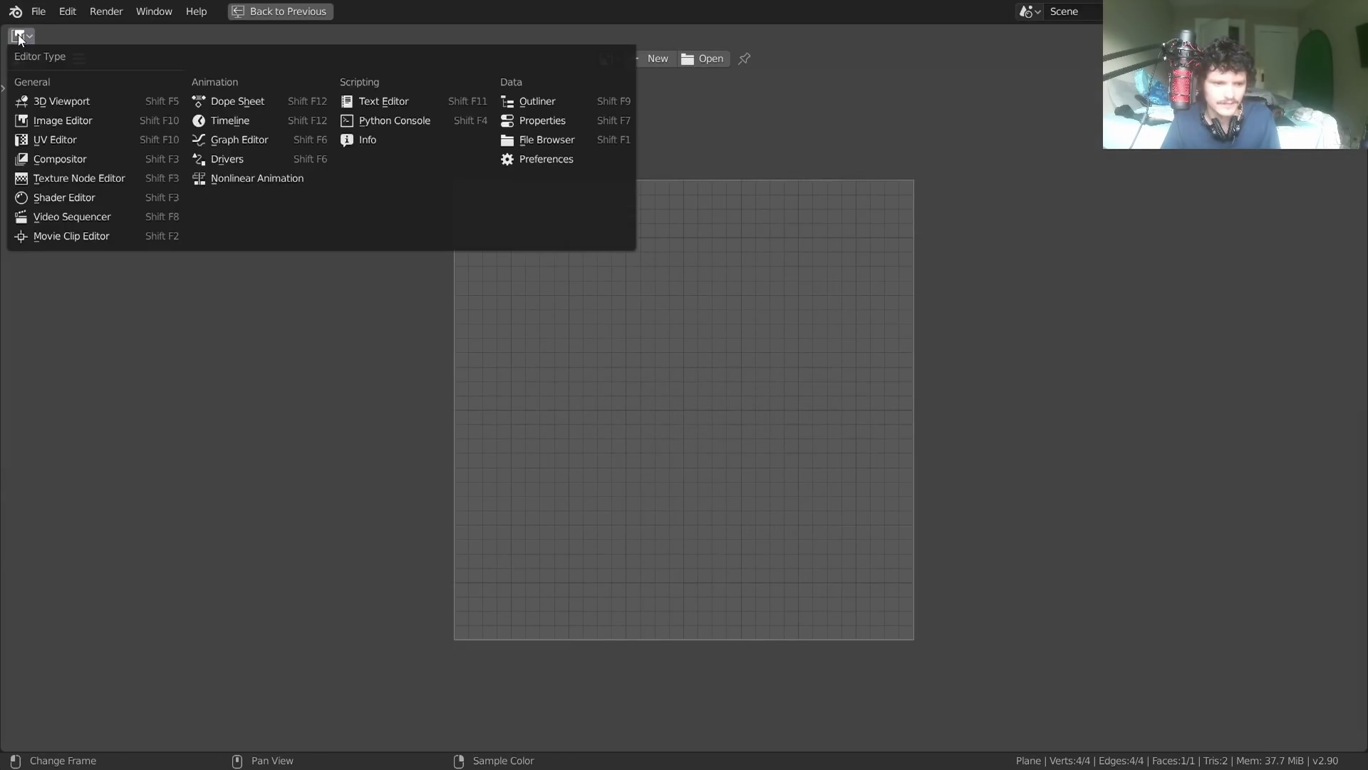
pyautogui.click(41, 145)
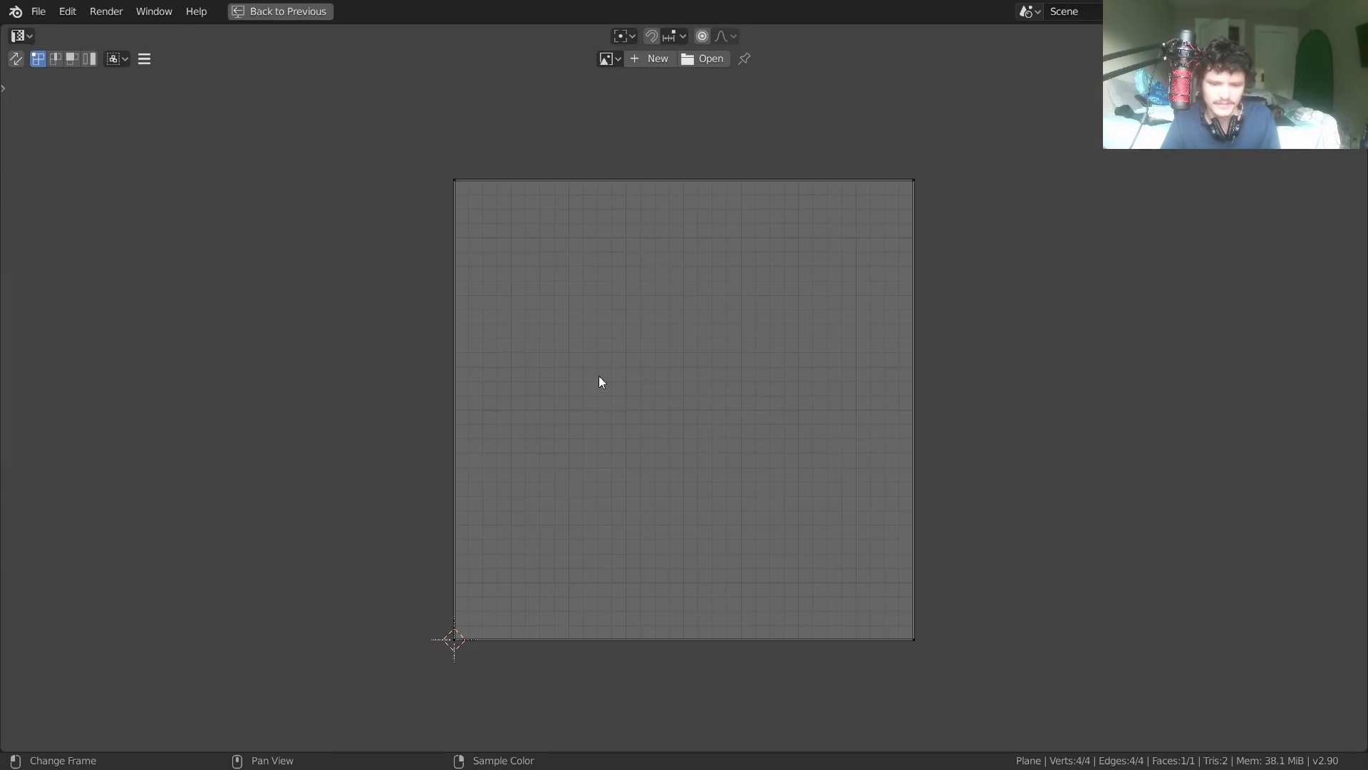
pyautogui.press('3')
pyautogui.hotkey('ctrl', 'space')
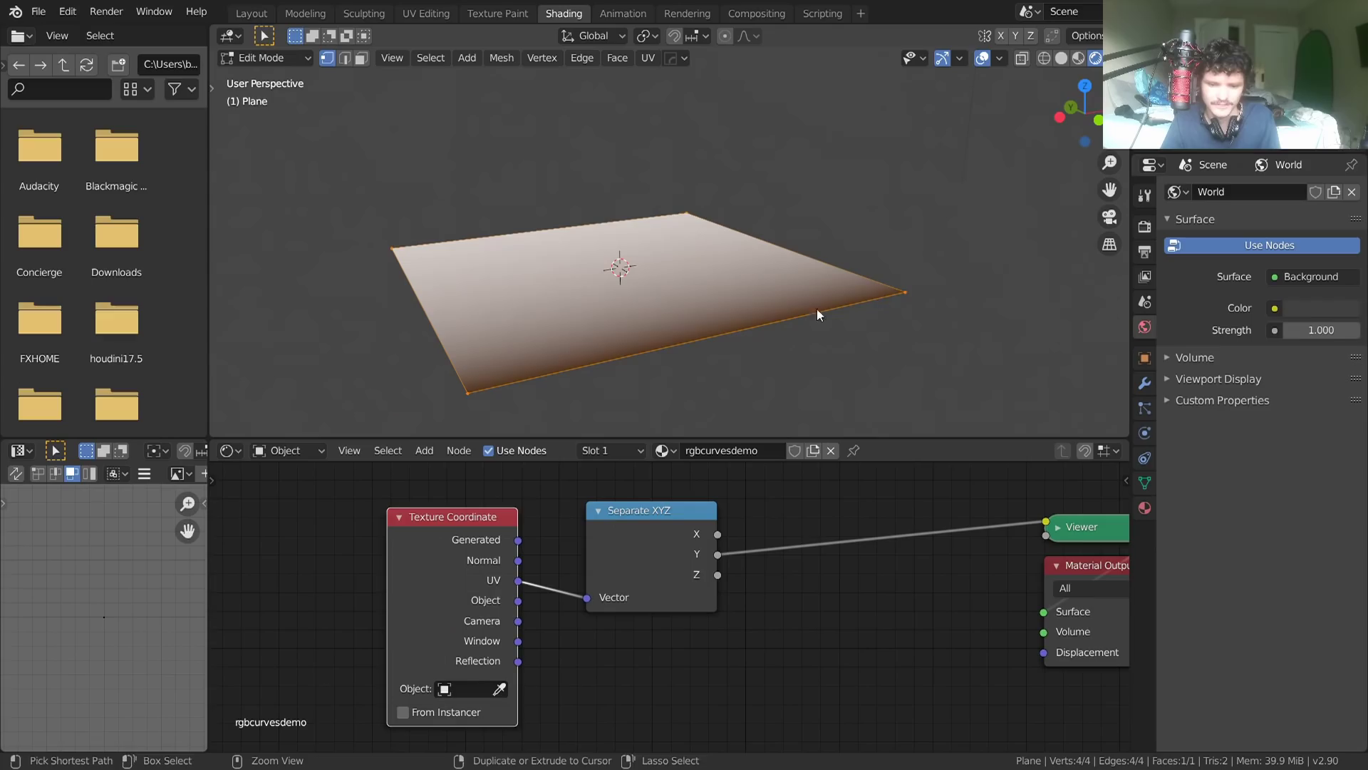
# Select the plane, snap to top orthographic view, and preview the X component.
pyautogui.click(631, 234)
pyautogui.moveTo(631, 234); pyautogui.dragTo(531, 342, button='middle')
pyautogui.click(1084, 97)
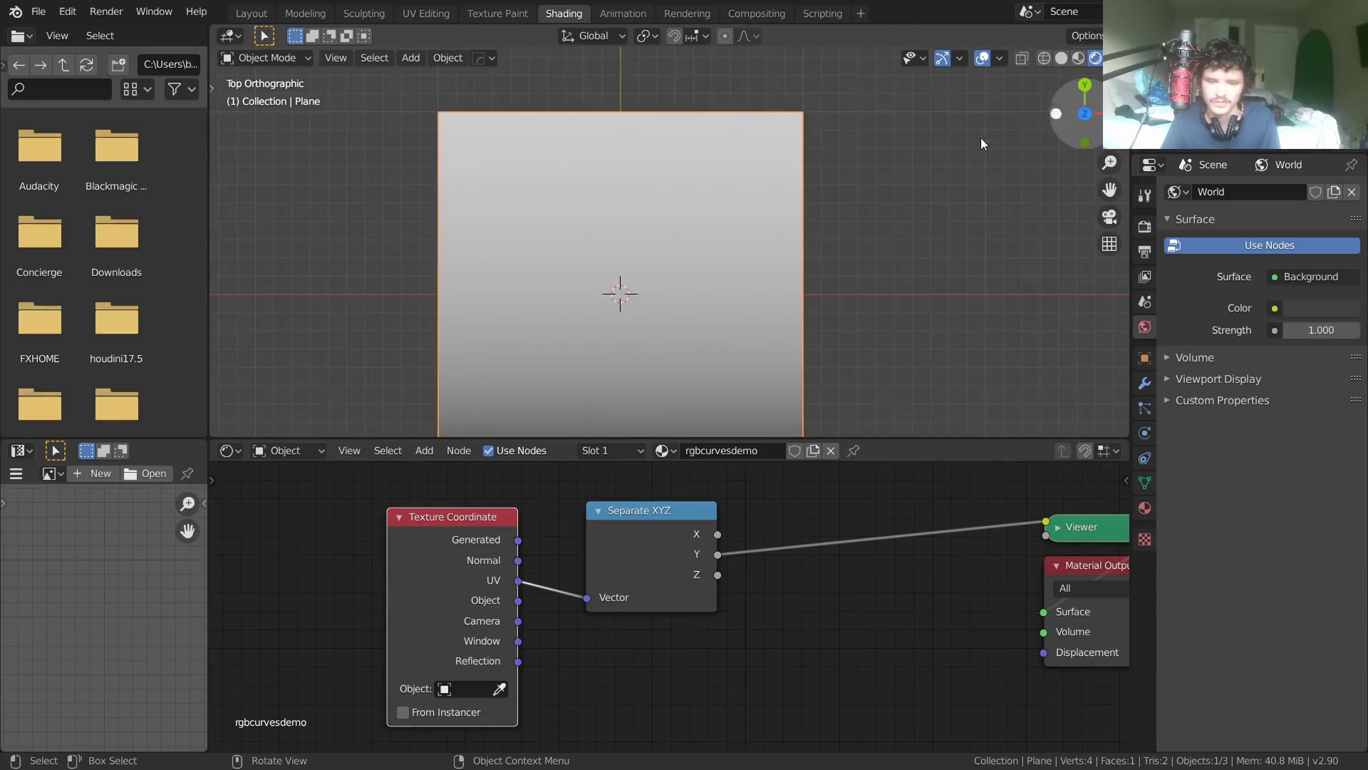
pyautogui.scroll(-2, 550, 297)
pyautogui.keyDown('ctrl'); pyautogui.keyDown('shift'); pyautogui.click(670, 531); pyautogui.keyUp('shift'); pyautogui.keyUp('ctrl')
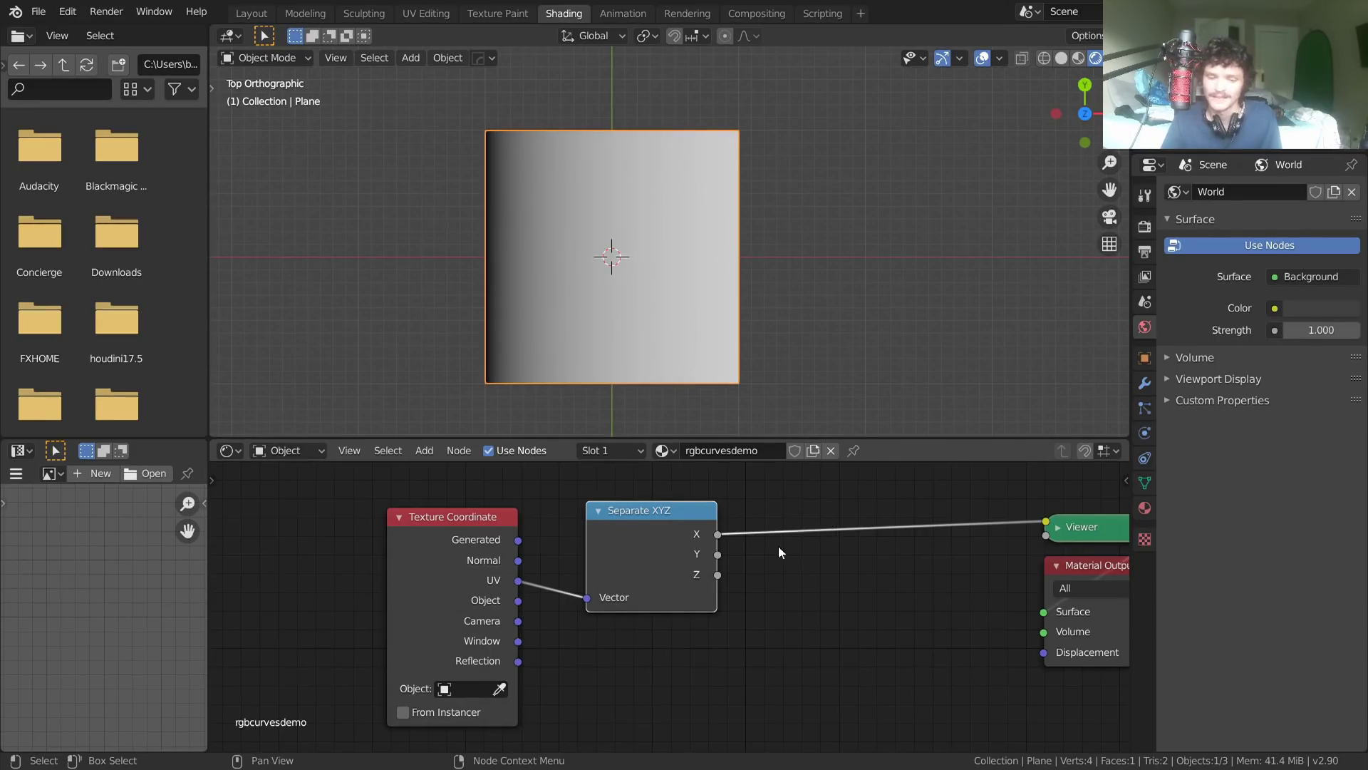
# Move the Viewer and Material Output nodes right, clear of Separate XYZ.
pyautogui.hscroll(10, 926, 520)
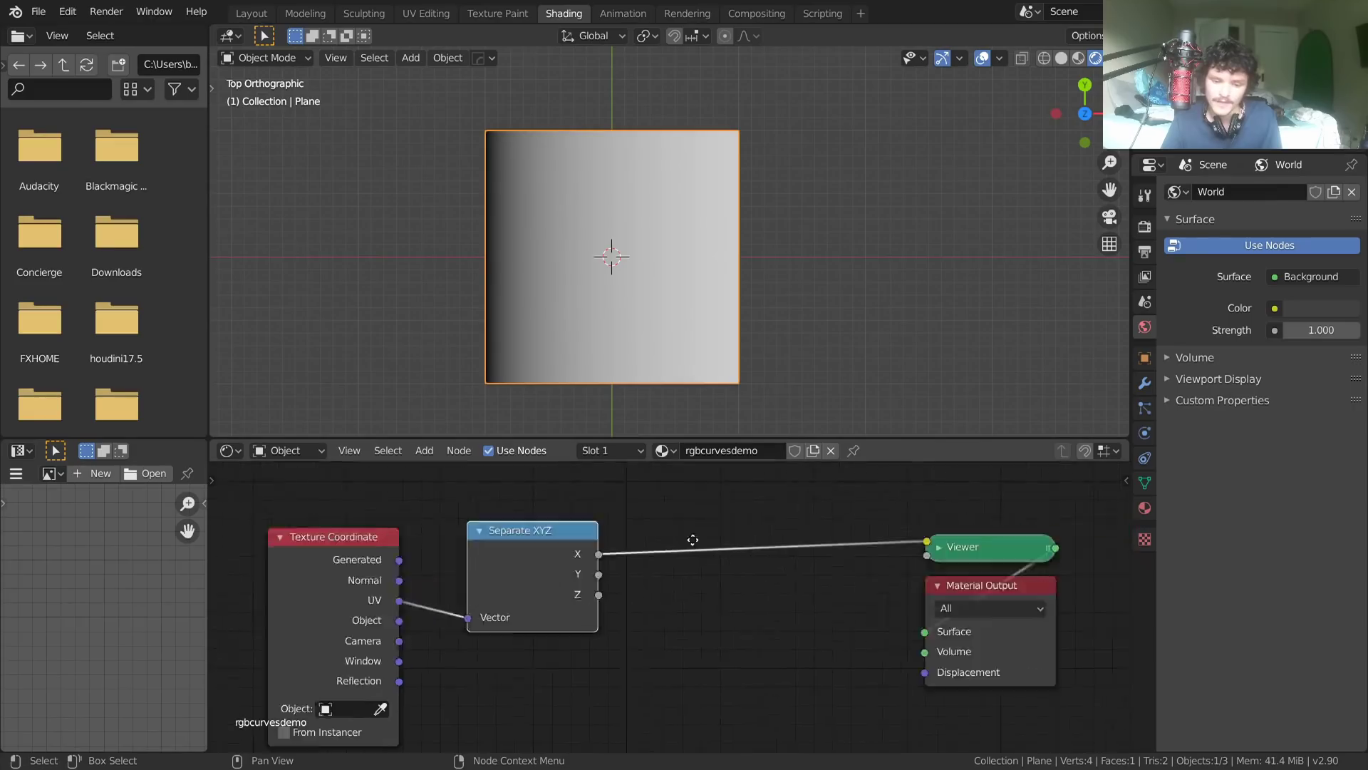
pyautogui.moveTo(795, 620); pyautogui.dragTo(660, 541)
pyautogui.press('g')
pyautogui.click(1013, 572)
pyautogui.keyDown('ctrl'); pyautogui.hscroll(-5, 783, 589); pyautogui.keyUp('ctrl')
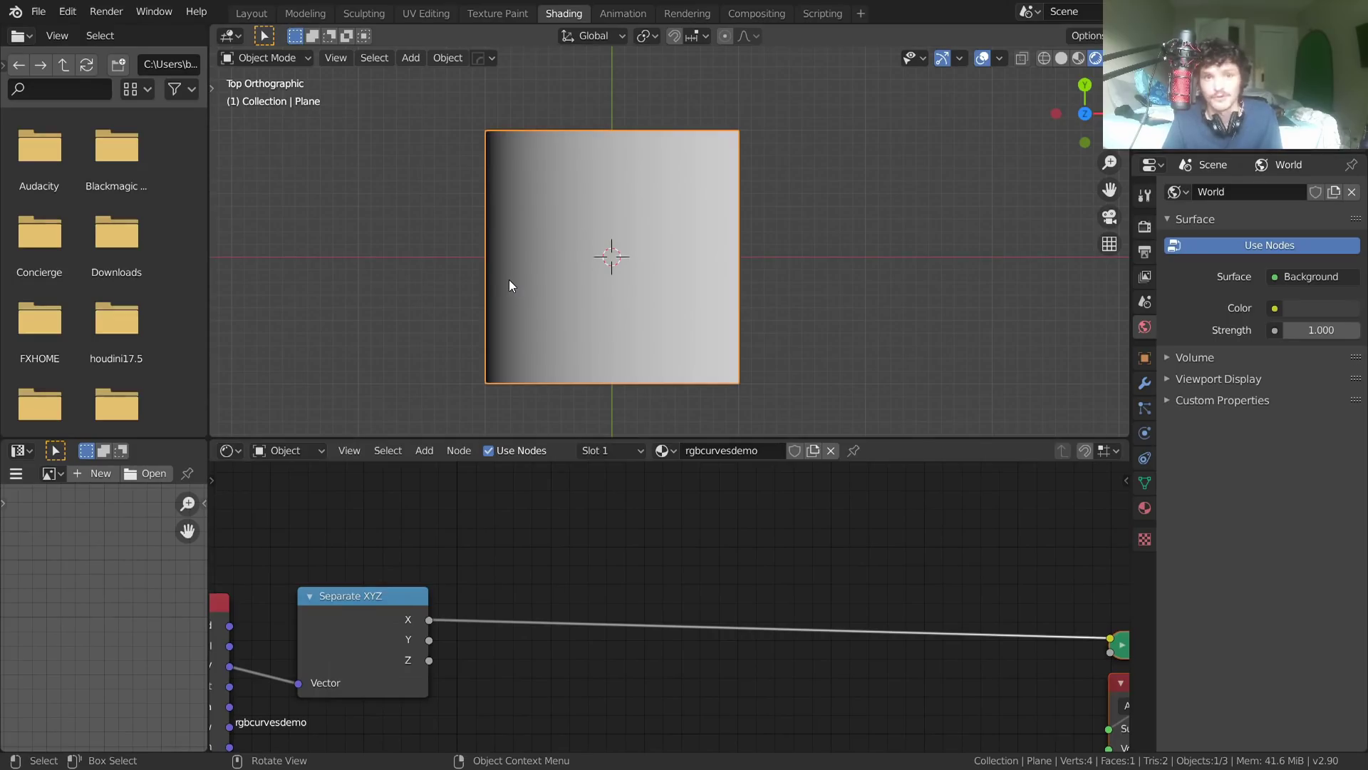
# Drop a Math node onto the X link and try Multiply with X squared, then undo the link.
pyautogui.hotkey('shift', 'a')
pyautogui.click(568, 524)
pyautogui.write('math')
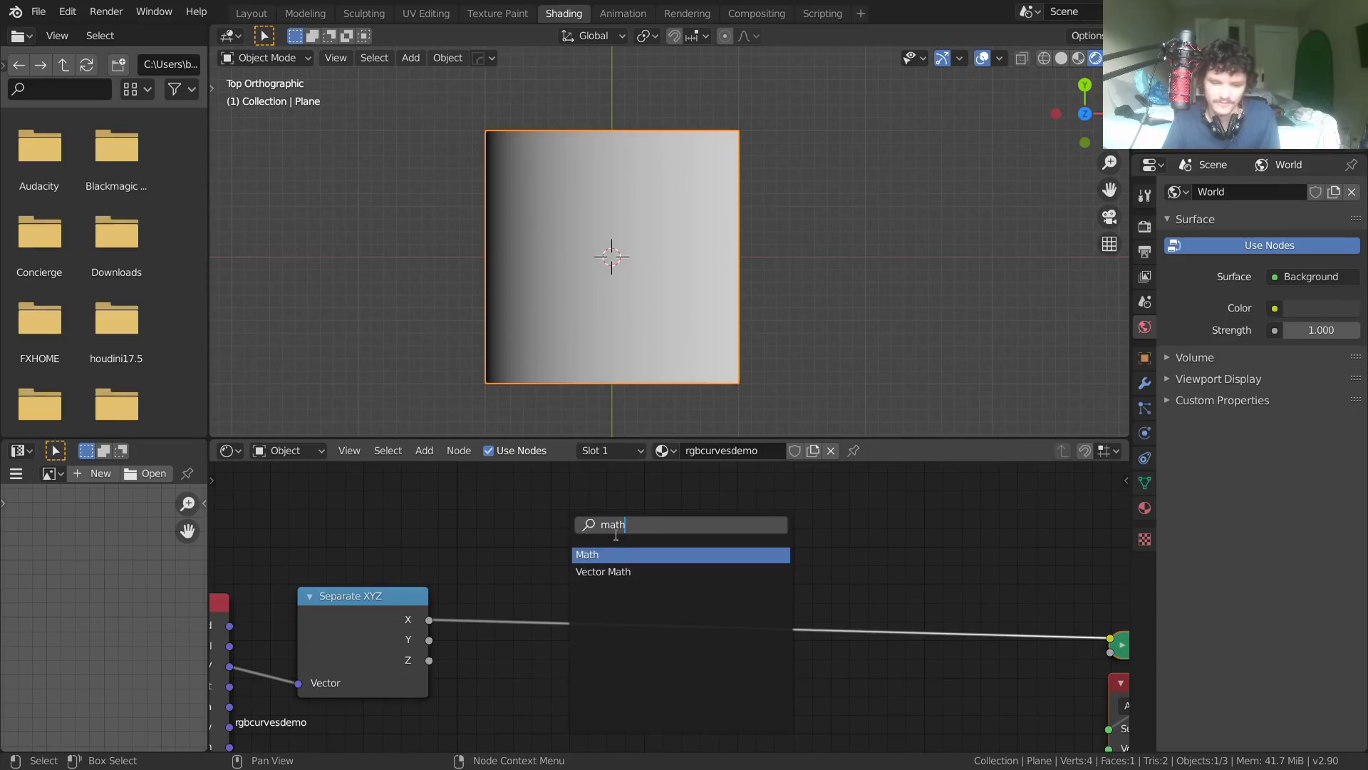
pyautogui.press('Return')
pyautogui.click(549, 528)
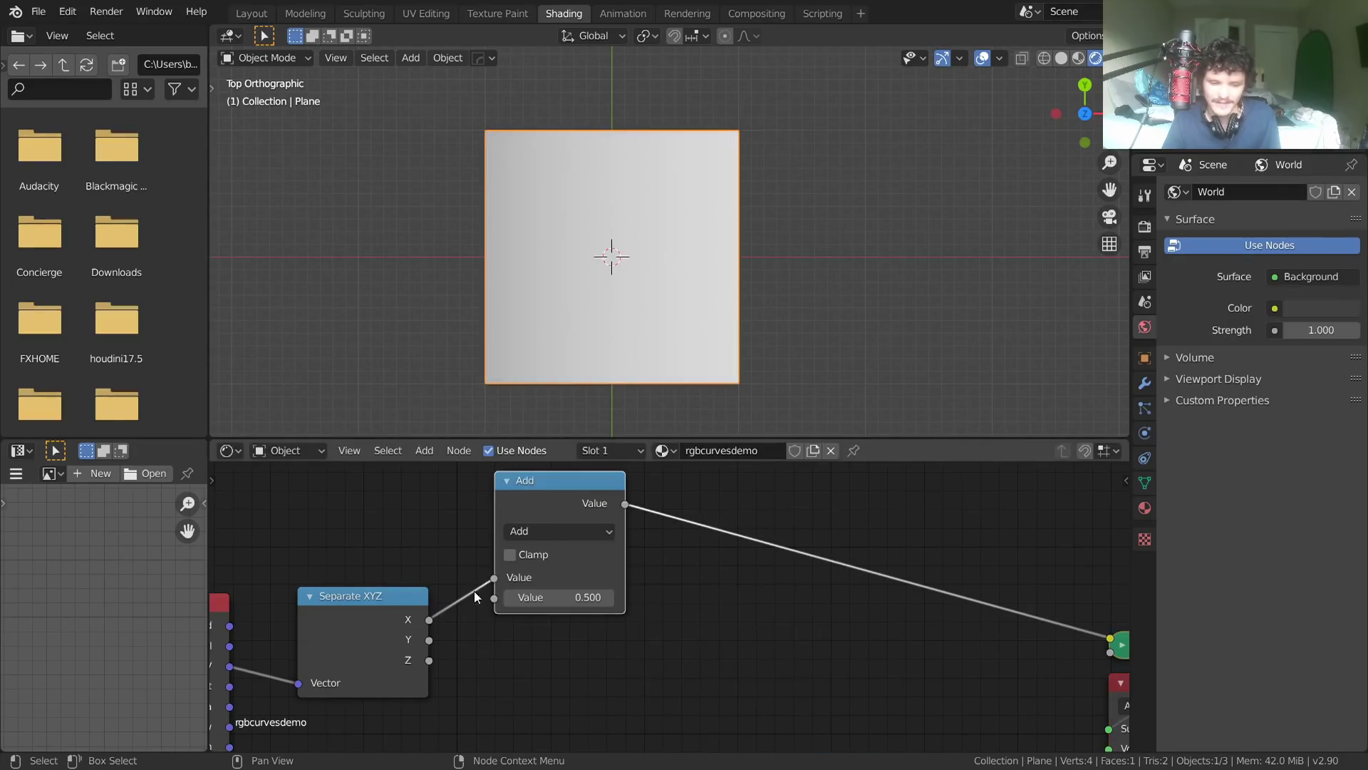
pyautogui.click(549, 531)
pyautogui.click(543, 334)
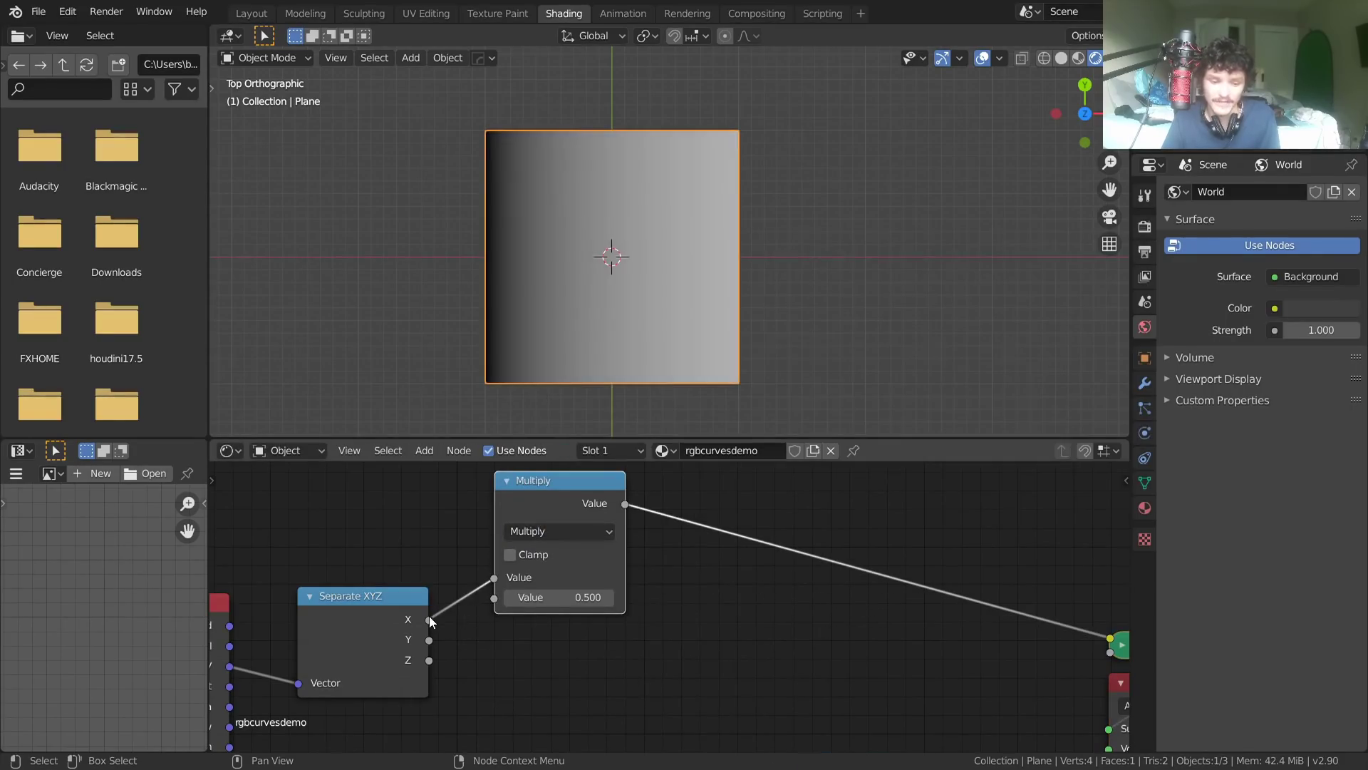
pyautogui.moveTo(429, 619); pyautogui.dragTo(507, 598)
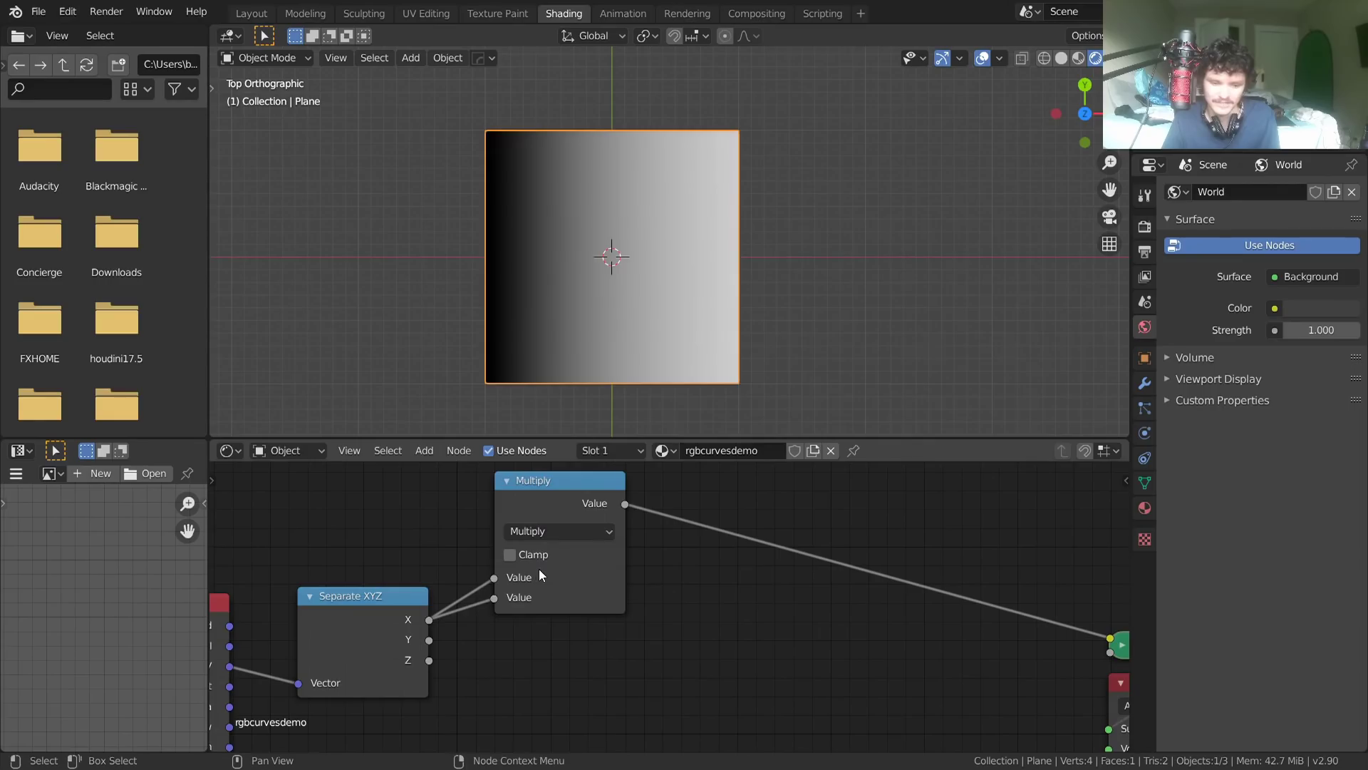
pyautogui.hotkey('ctrl', 'z')
# Switch the Math node to Power, try exponent 3 then 2.000, and mute it.
pyautogui.click(558, 531)
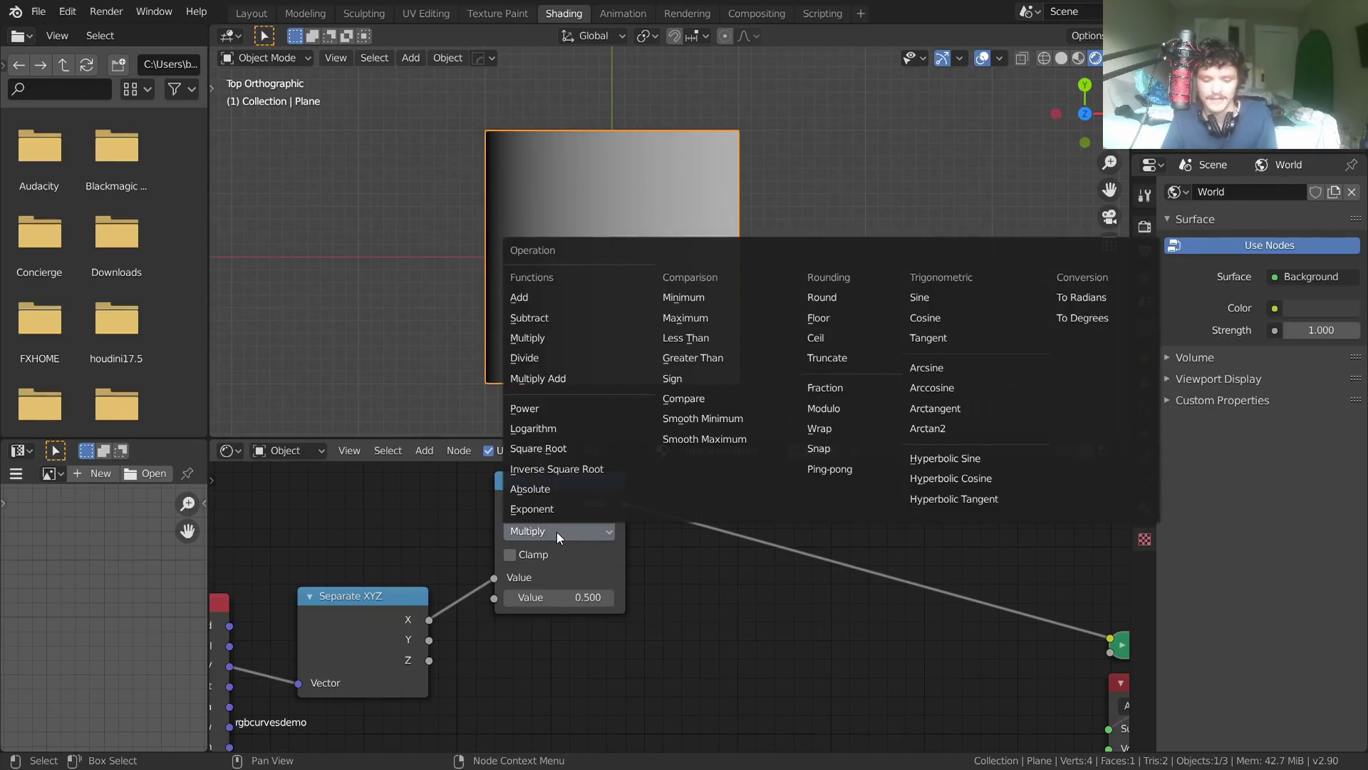
pyautogui.click(542, 408)
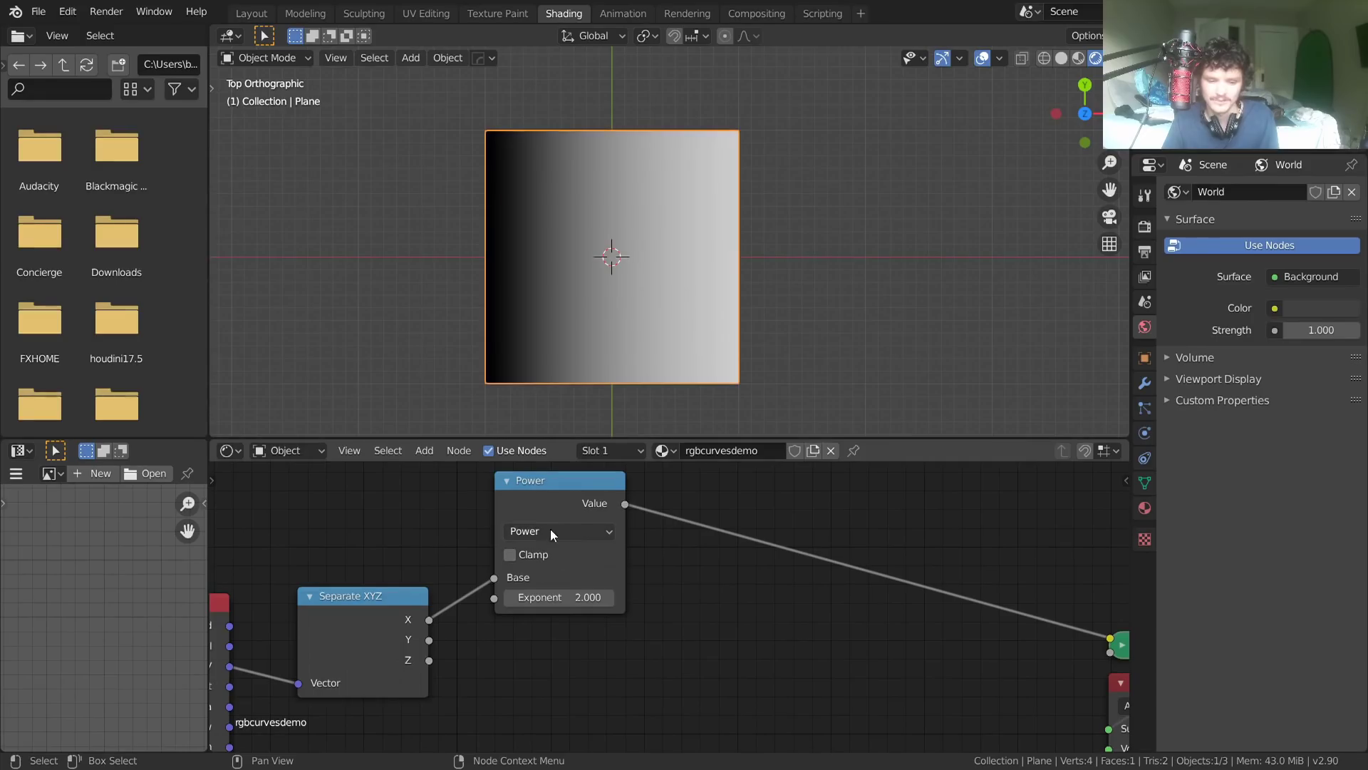
pyautogui.click(602, 599)
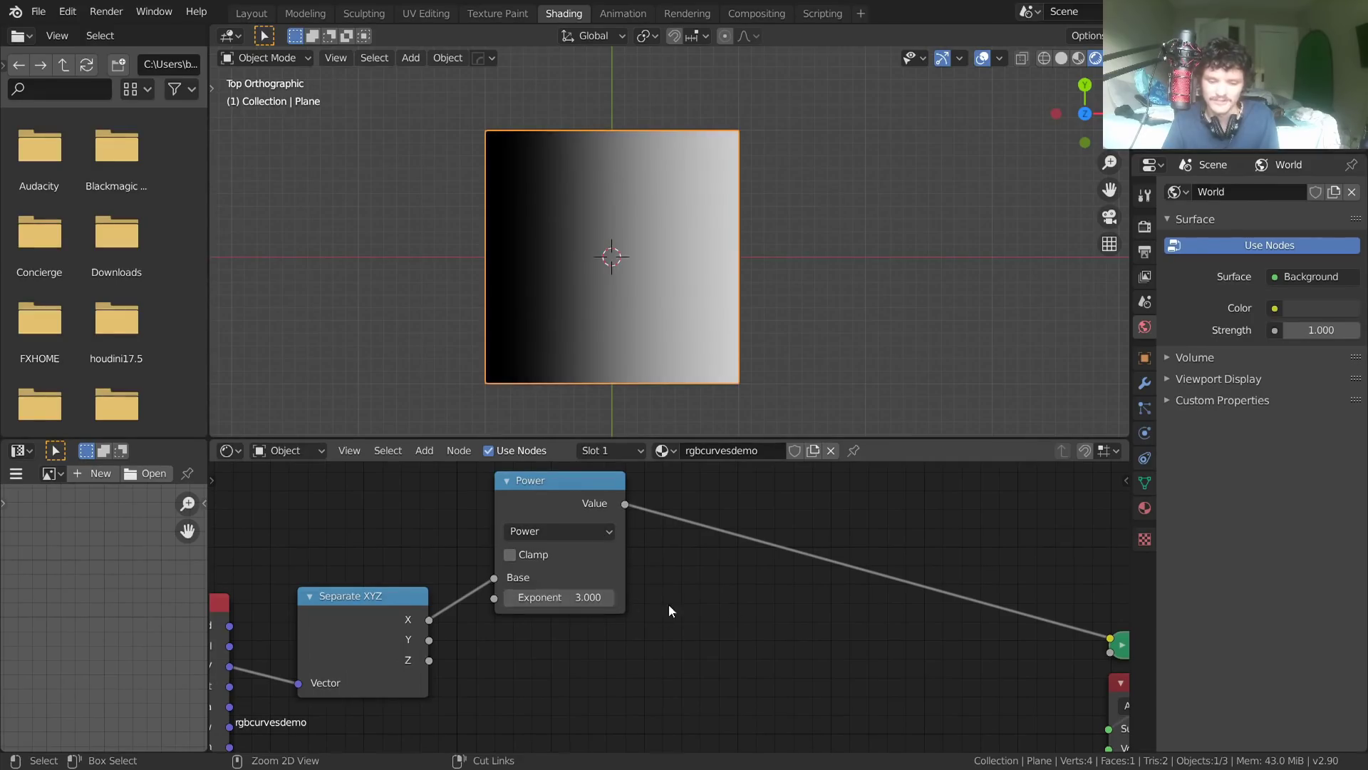
pyautogui.click(509, 597)
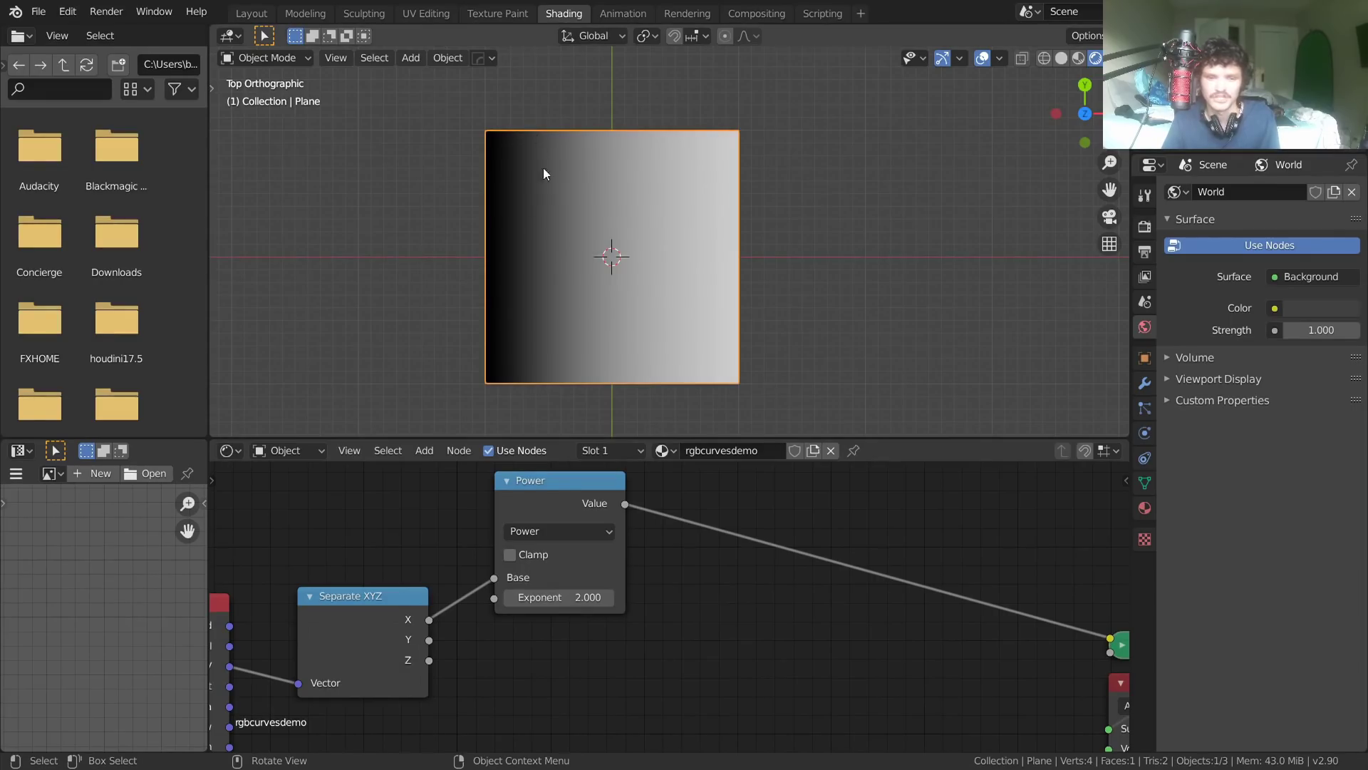
pyautogui.click(554, 482)
pyautogui.press('m')
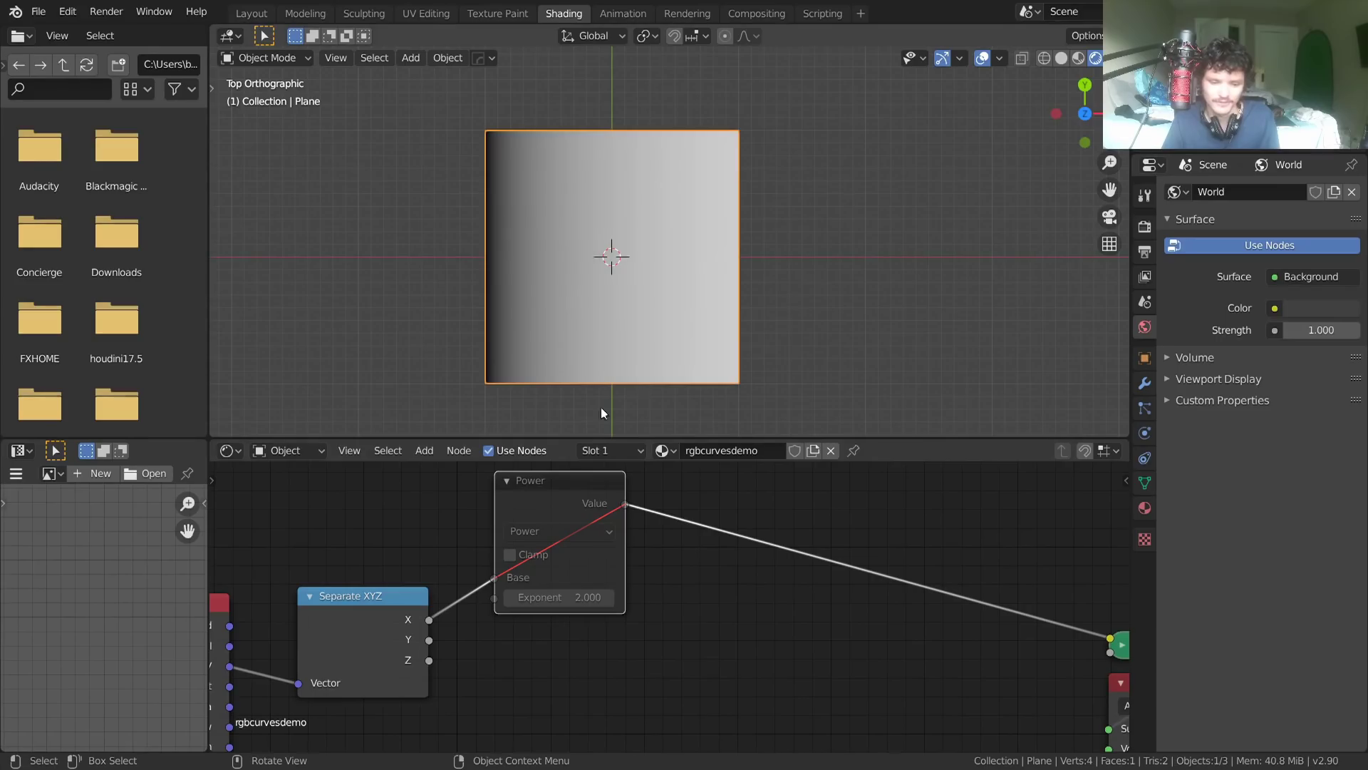
# Unmute the Power node, move it up and right, and try then abandon a link from Y.
pyautogui.press('m')
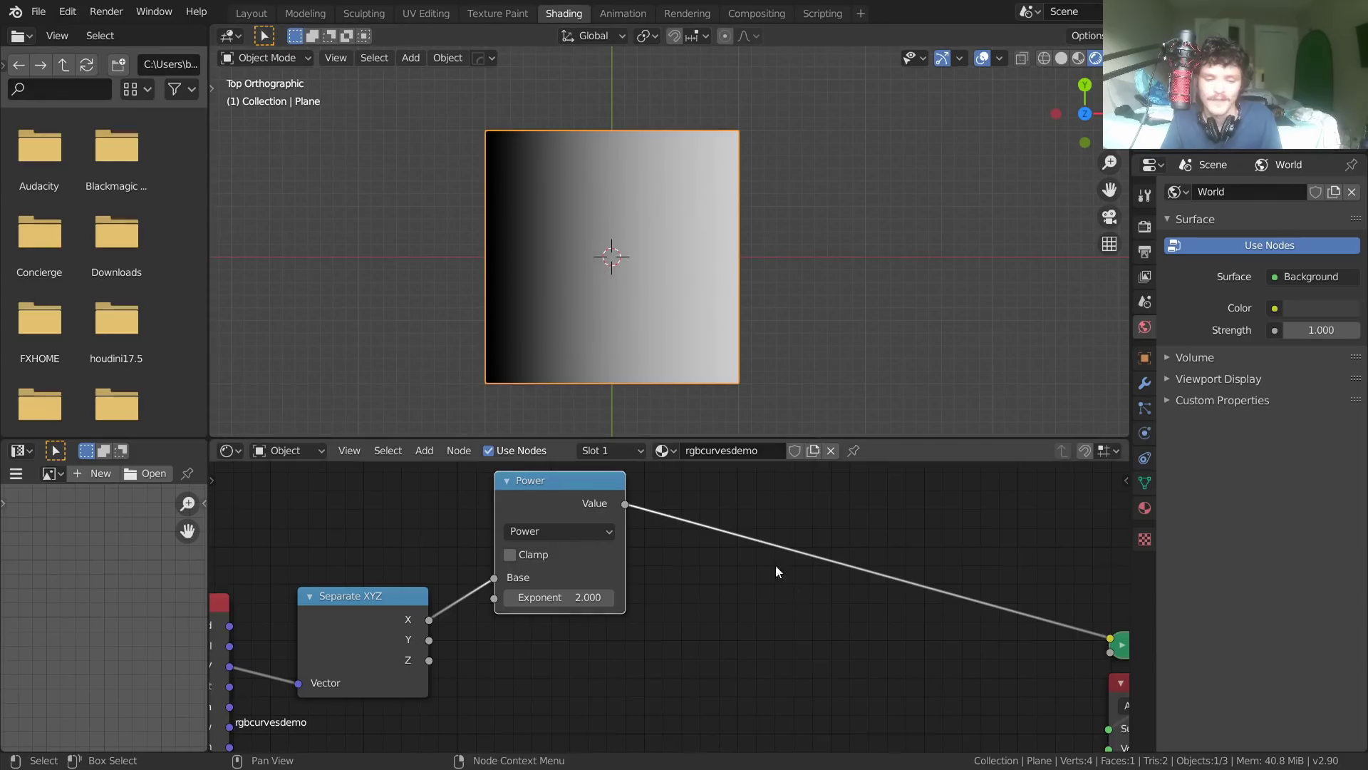
pyautogui.moveTo(736, 529); pyautogui.dragTo(713, 599, button='middle')
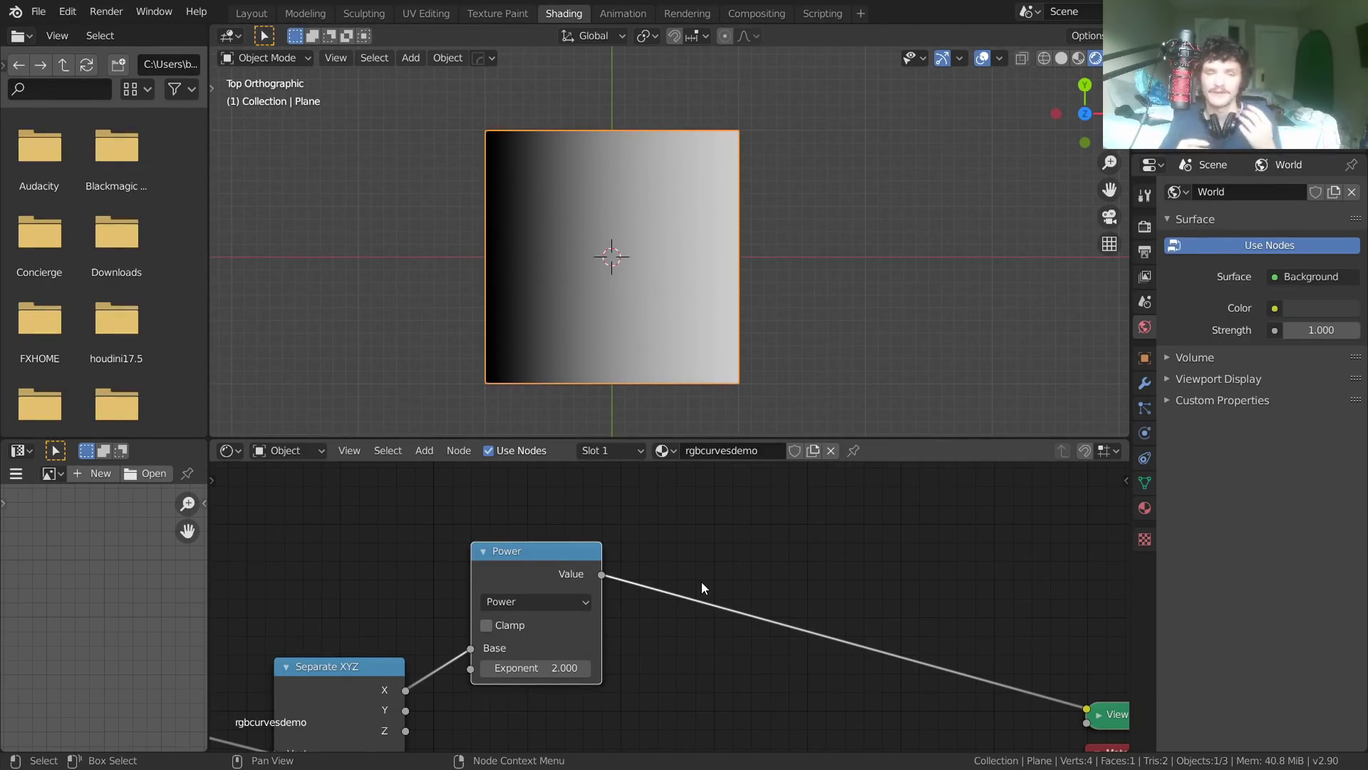
pyautogui.moveTo(551, 549); pyautogui.dragTo(567, 513)
pyautogui.moveTo(567, 513); pyautogui.dragTo(652, 420, button='middle')
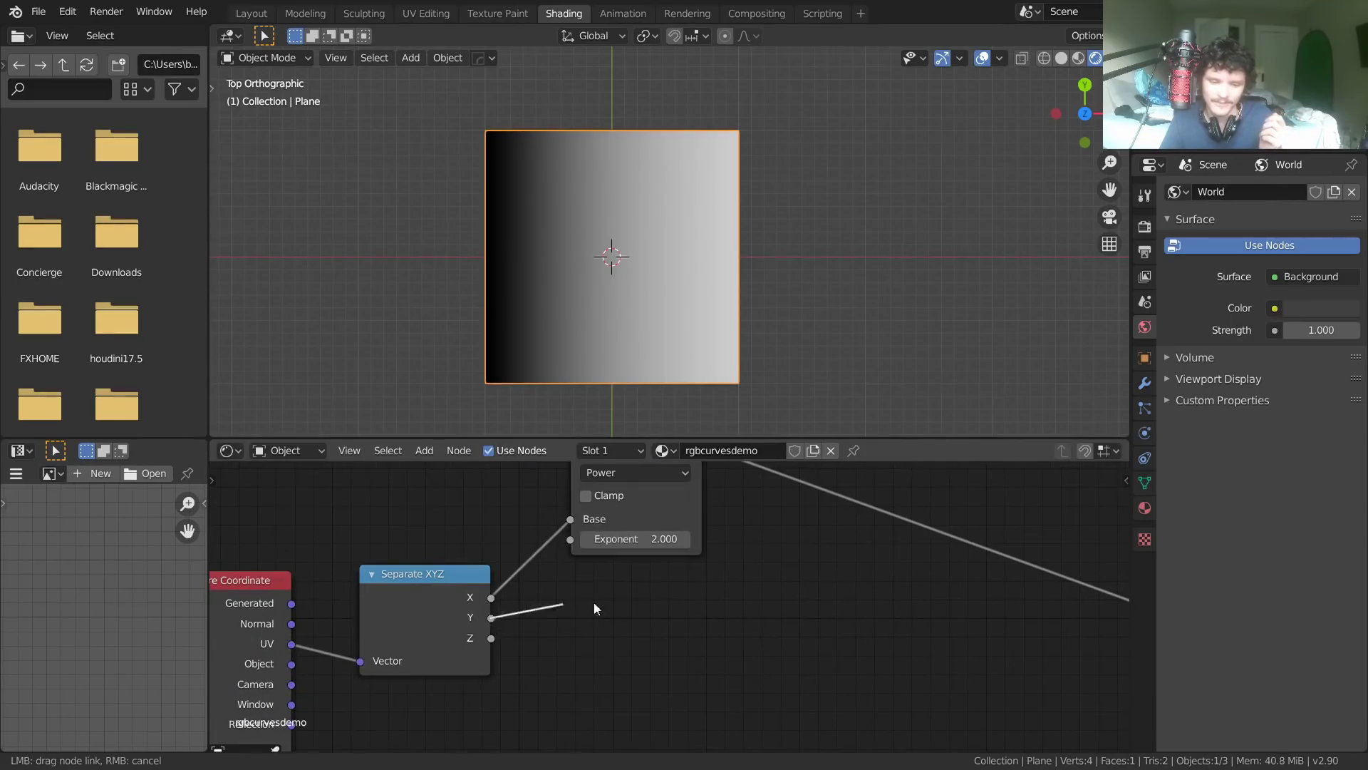
pyautogui.moveTo(491, 617); pyautogui.dragTo(538, 559)
pyautogui.moveTo(532, 617); pyautogui.dragTo(527, 697, button='middle')
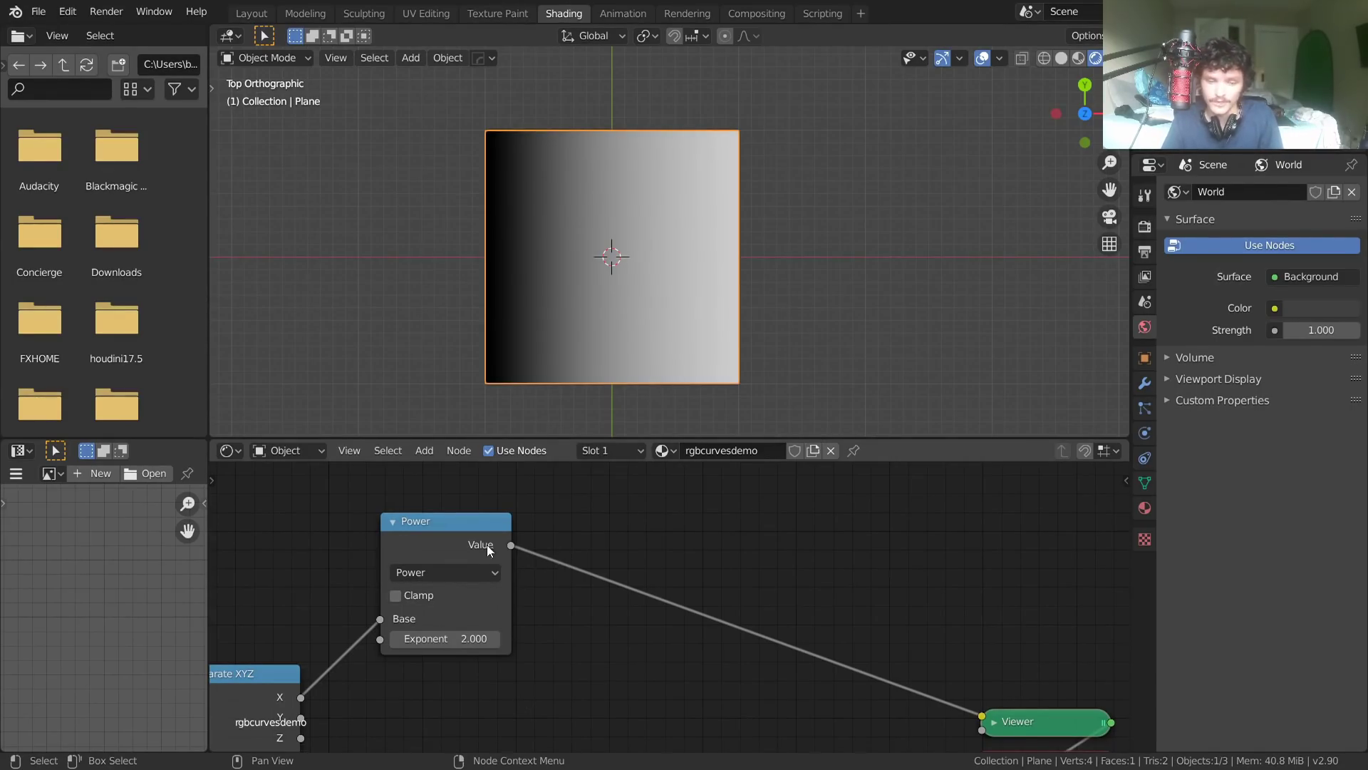
# Duplicate the Power node onto the Viewer link and switch the copy to Compare.
pyautogui.hotkey('shift', 'd')
pyautogui.click(610, 610)
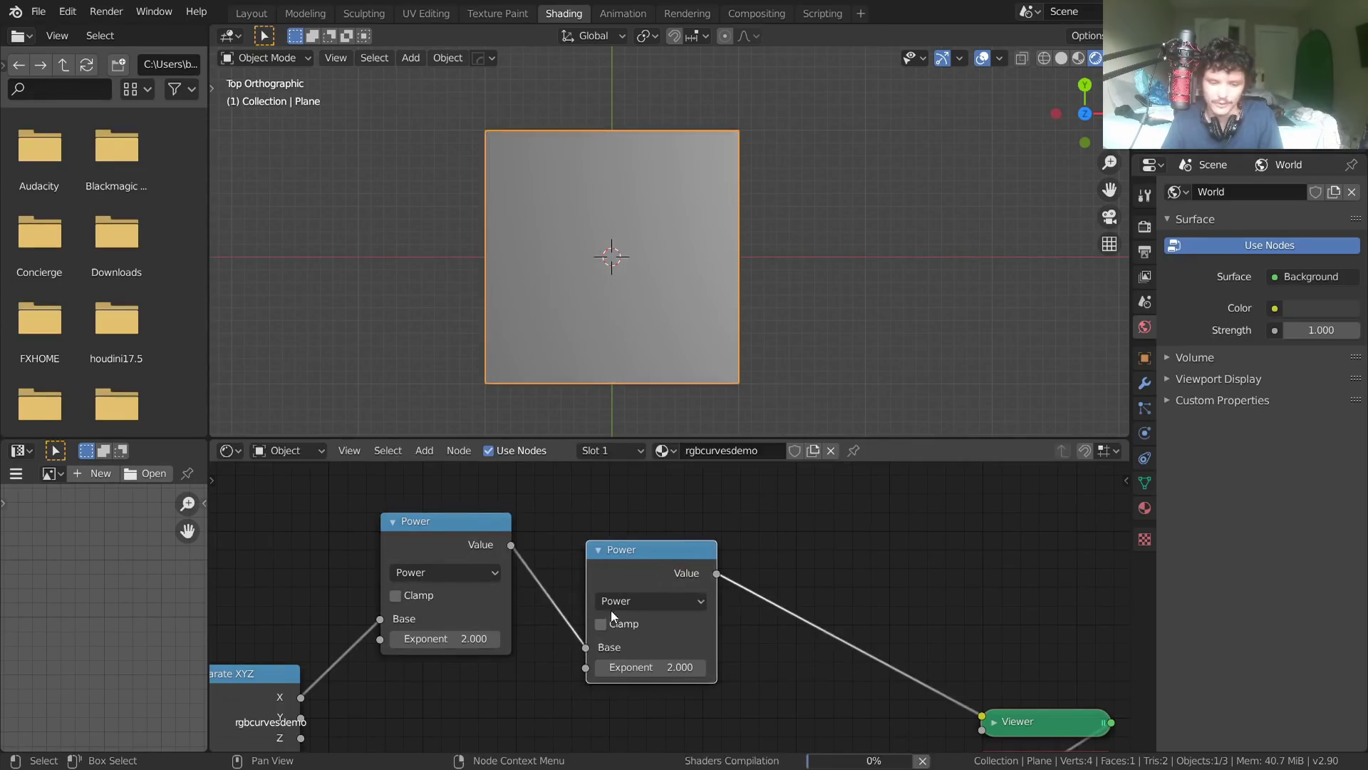
pyautogui.moveTo(610, 610); pyautogui.dragTo(643, 570, button='middle')
pyautogui.click(685, 561)
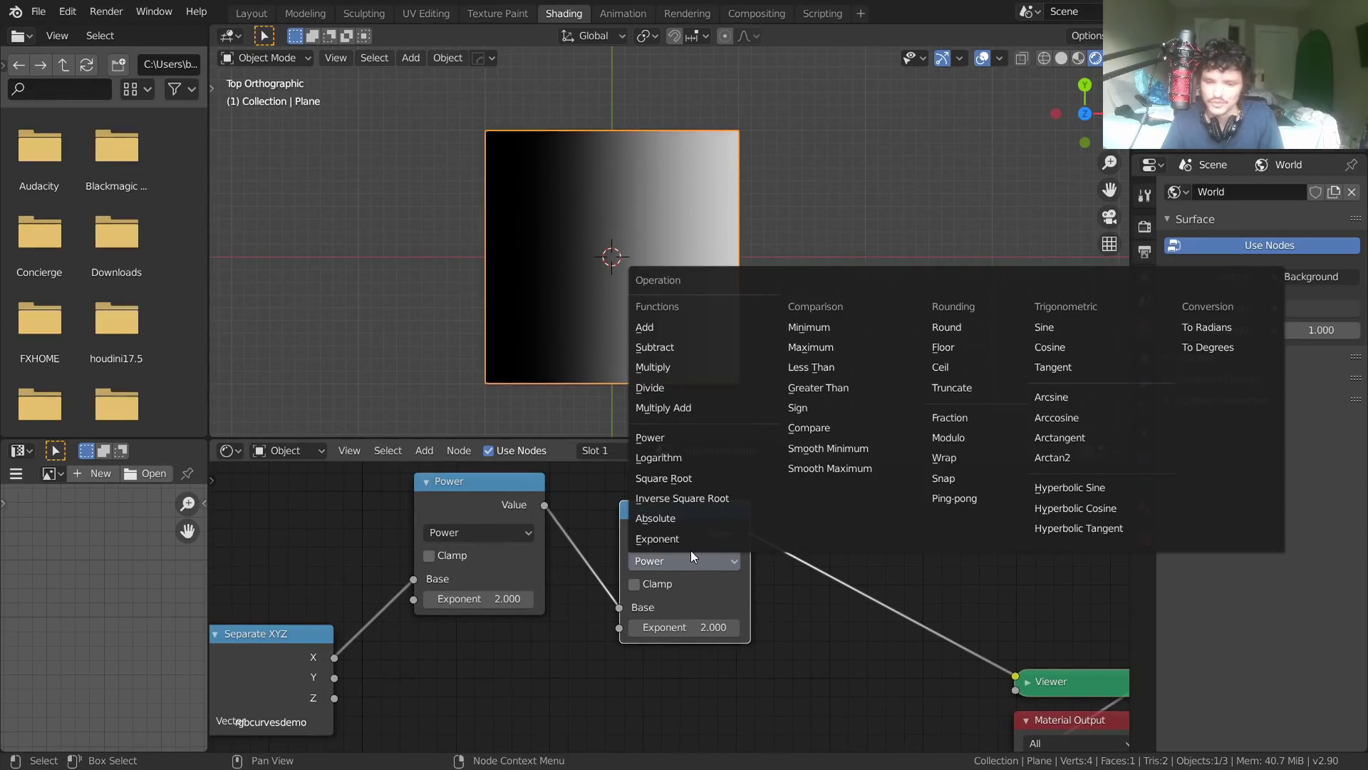
pyautogui.click(837, 426)
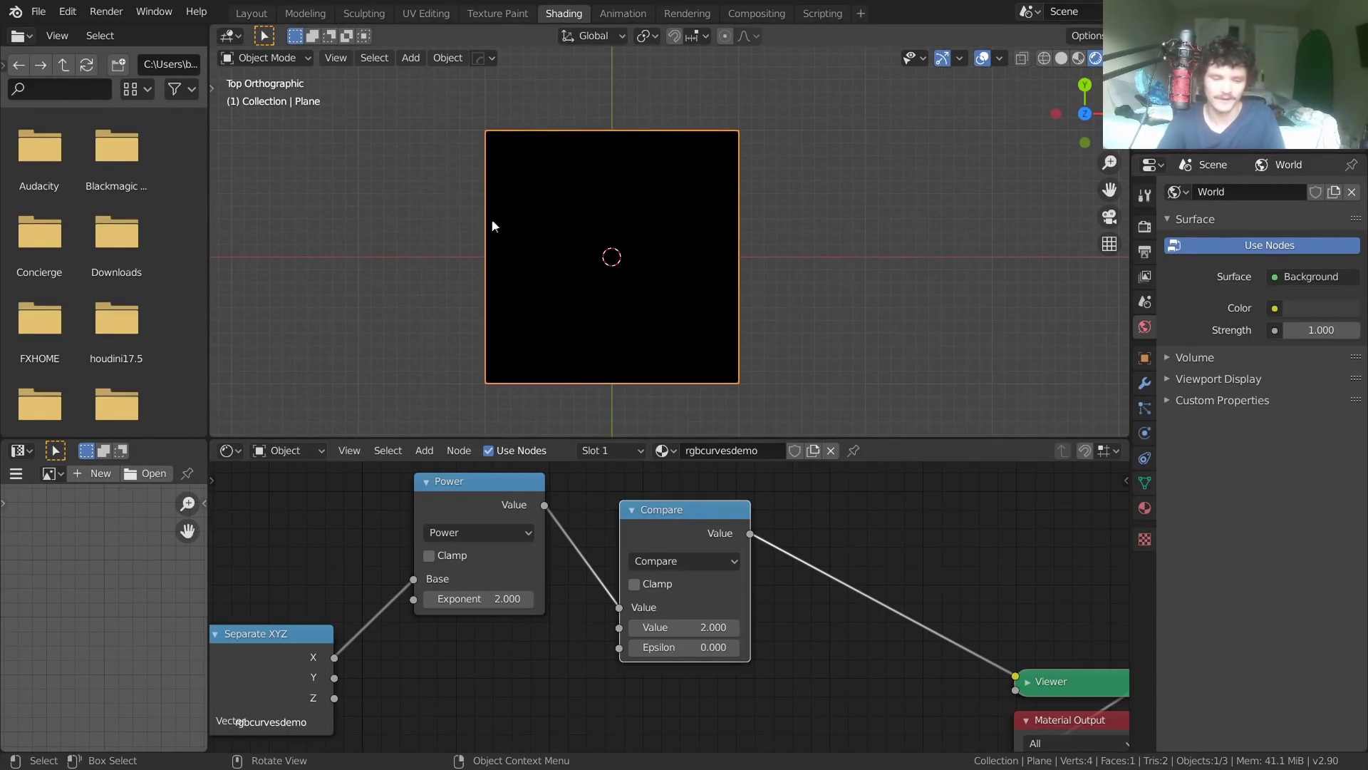
# Connect Separate XYZ's Y to the Compare node's second Value and set Epsilon to 0.010.
pyautogui.moveTo(463, 517); pyautogui.dragTo(402, 525)
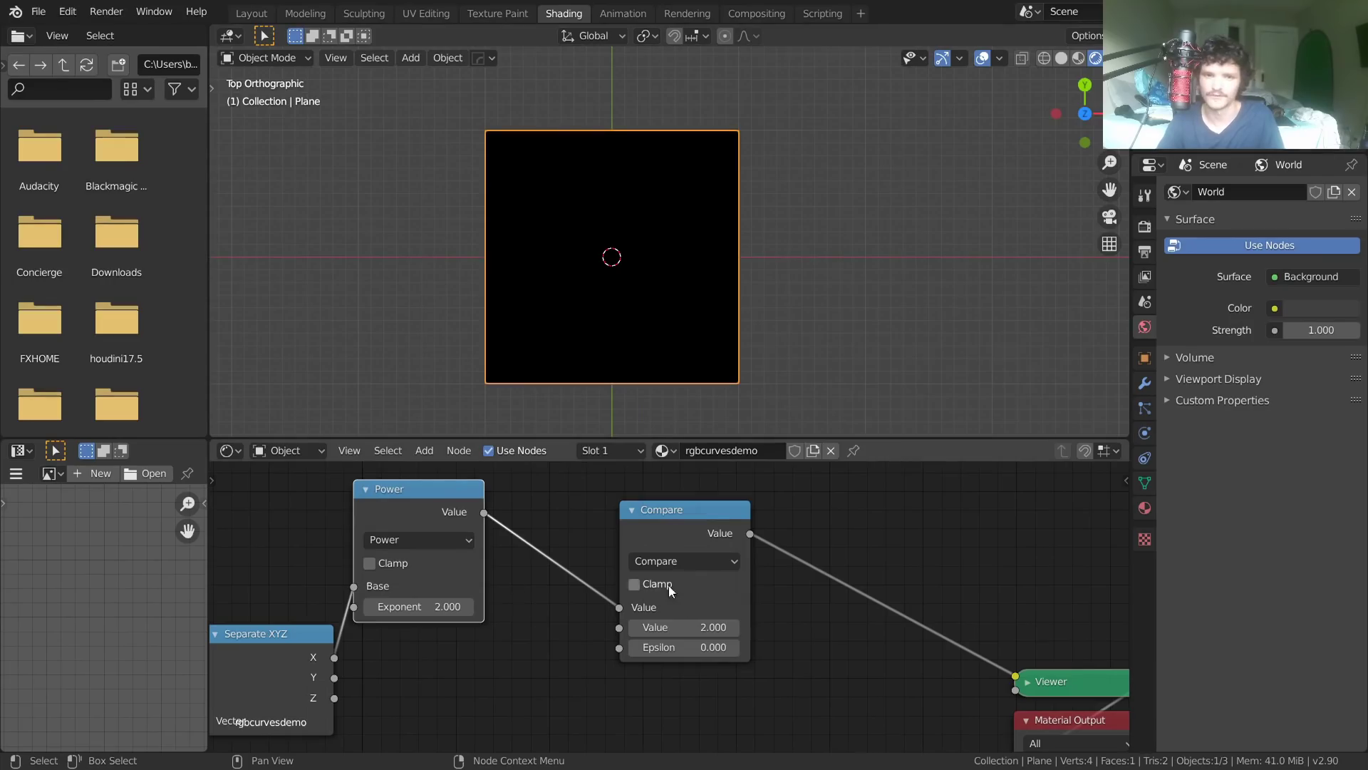
pyautogui.moveTo(669, 585); pyautogui.dragTo(786, 556, button='middle')
pyautogui.moveTo(449, 650); pyautogui.dragTo(737, 601)
pyautogui.scroll(4, 665, 275)
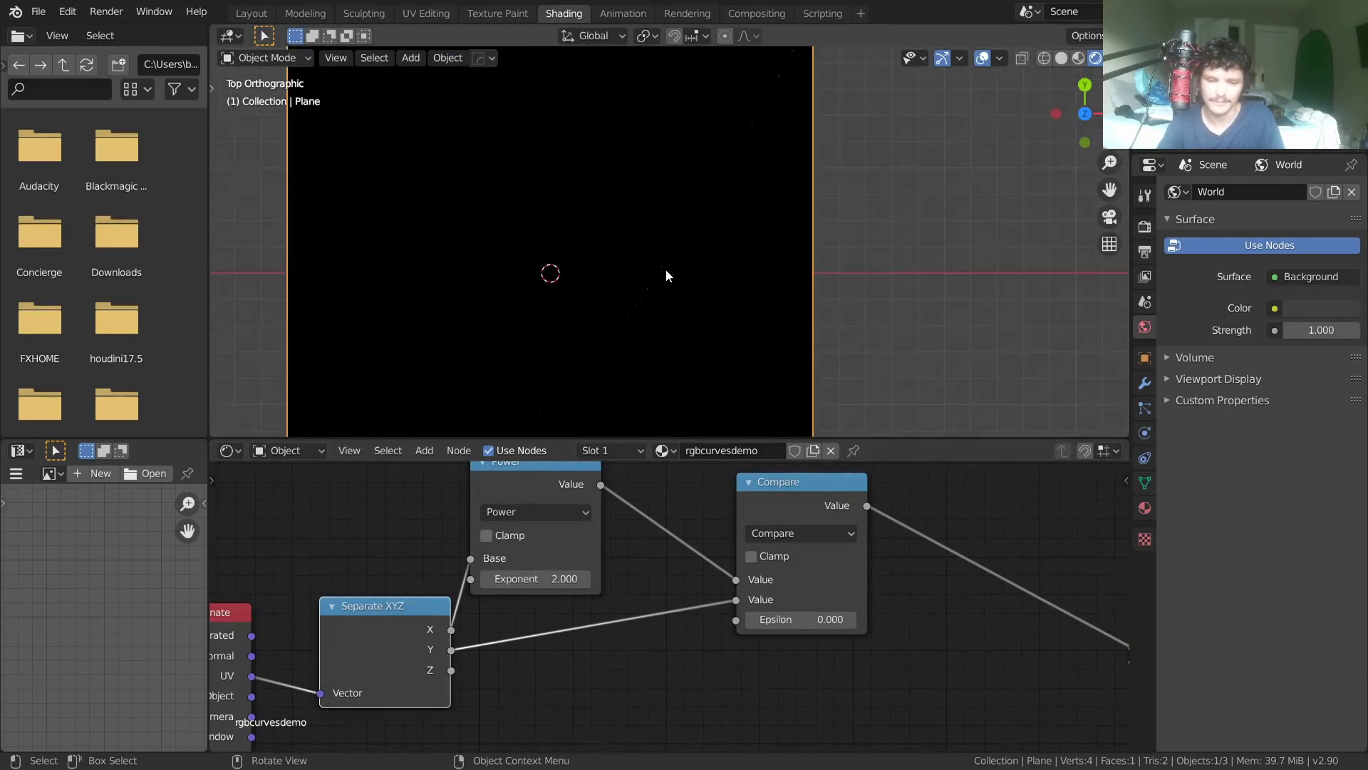
pyautogui.scroll(6, 666, 276)
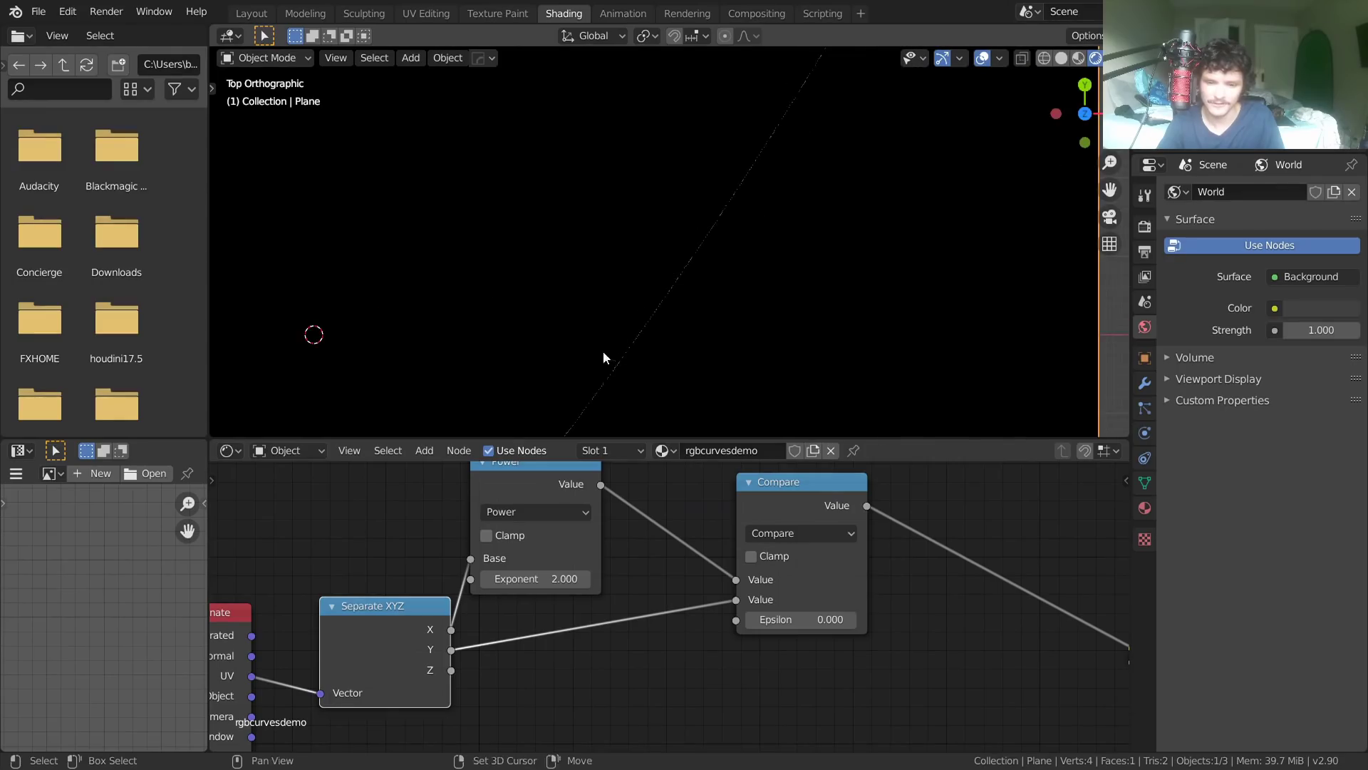
pyautogui.keyDown('shift'); pyautogui.moveTo(605, 357); pyautogui.dragTo(898, 191, button='middle'); pyautogui.keyUp('shift')
pyautogui.scroll(-5, 835, 242)
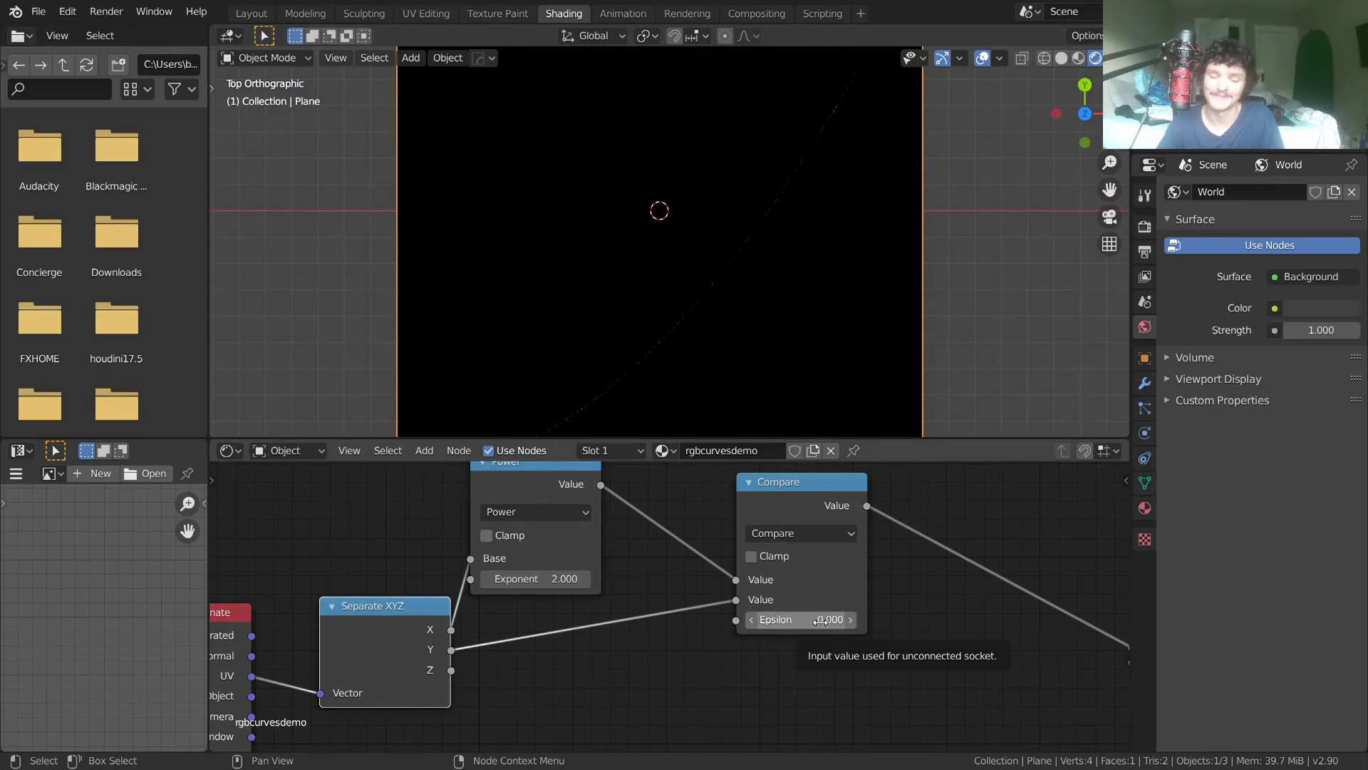
pyautogui.scroll(4, 788, 344)
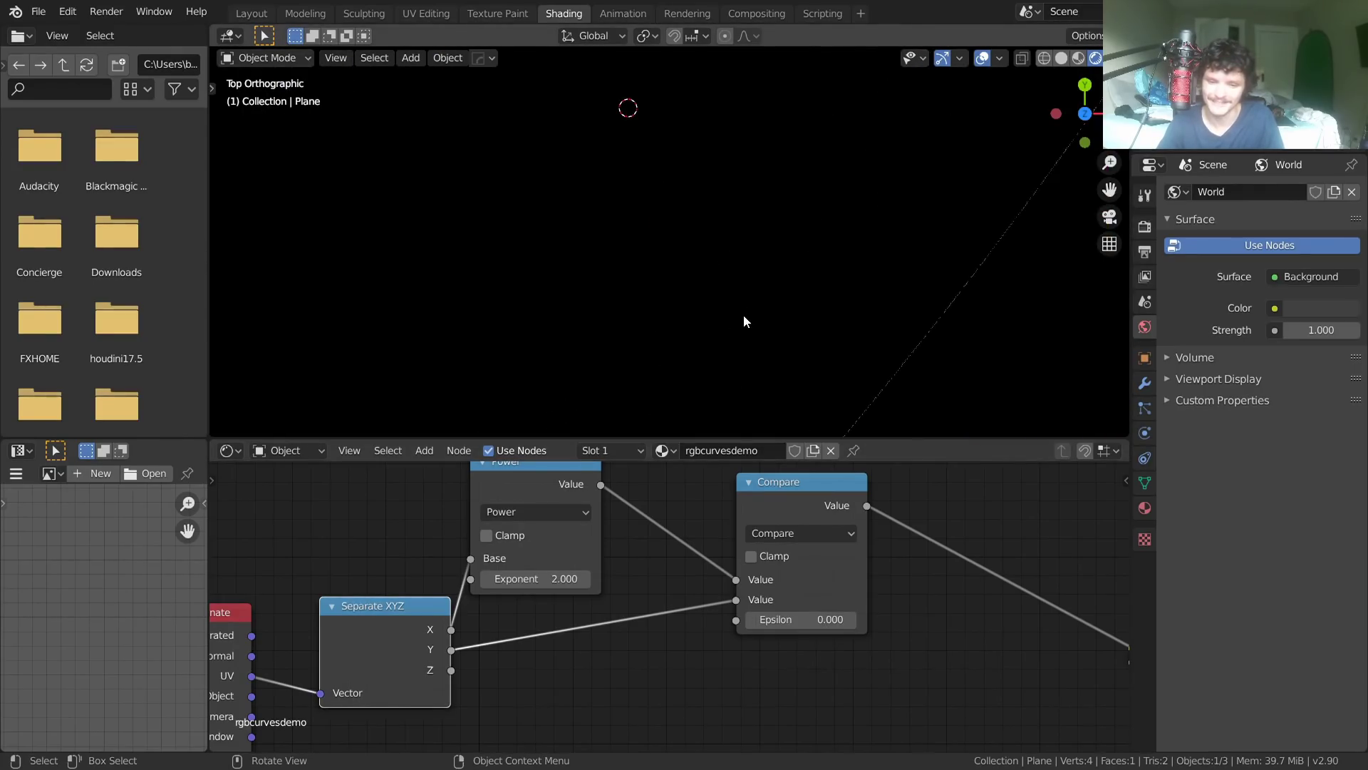
pyautogui.scroll(-4, 801, 241)
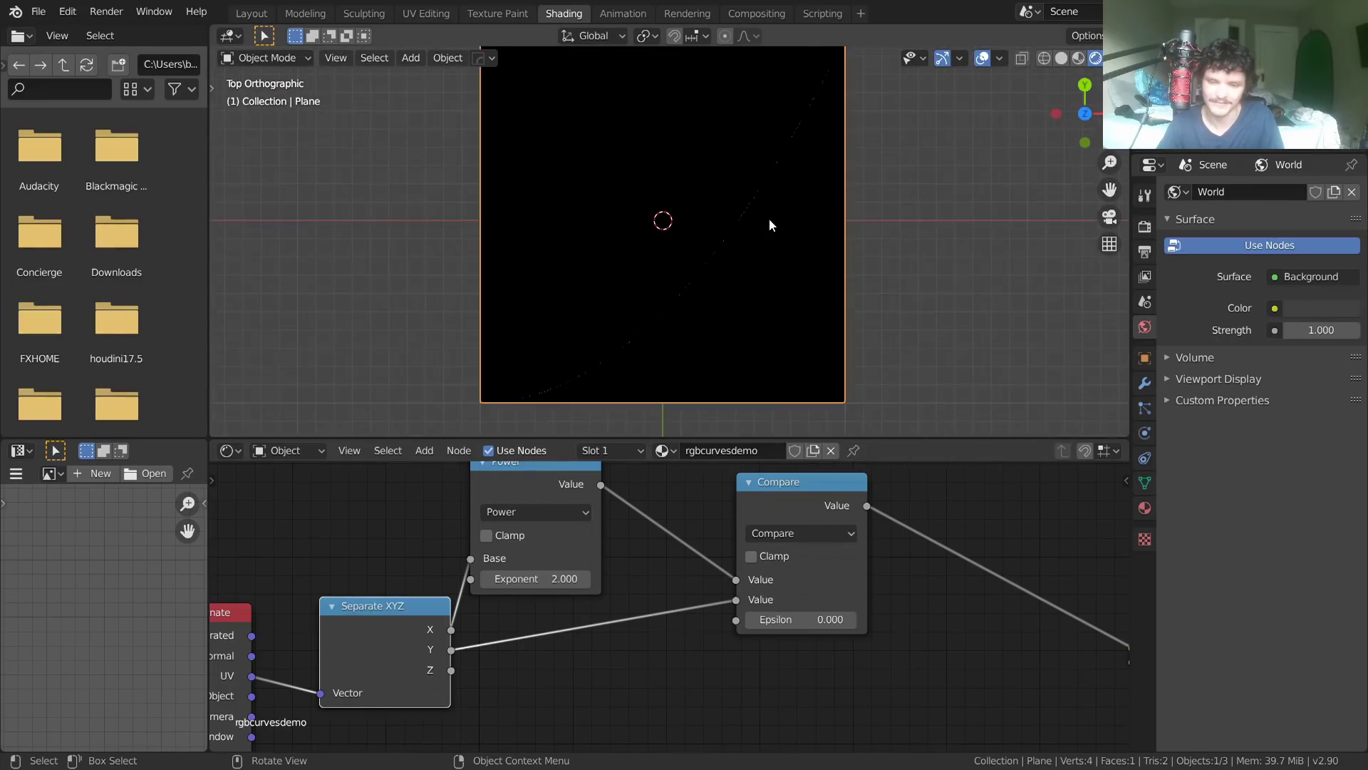
pyautogui.keyDown('shift'); pyautogui.moveTo(785, 152); pyautogui.dragTo(782, 186, button='middle'); pyautogui.keyUp('shift')
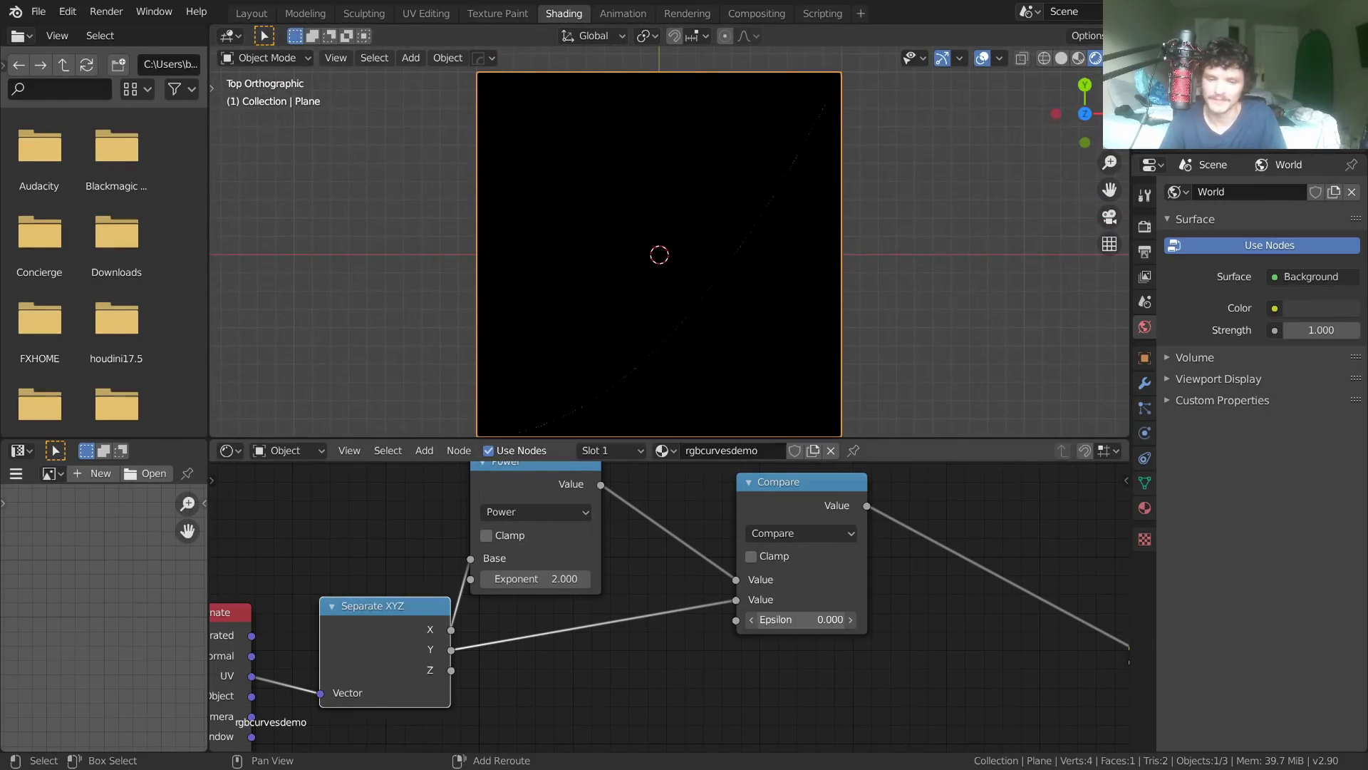
pyautogui.moveTo(798, 619)
pyautogui.mouseDown()
pyautogui.moveTo(826, 619)
pyautogui.moveTo(801, 619)
pyautogui.mouseUp()
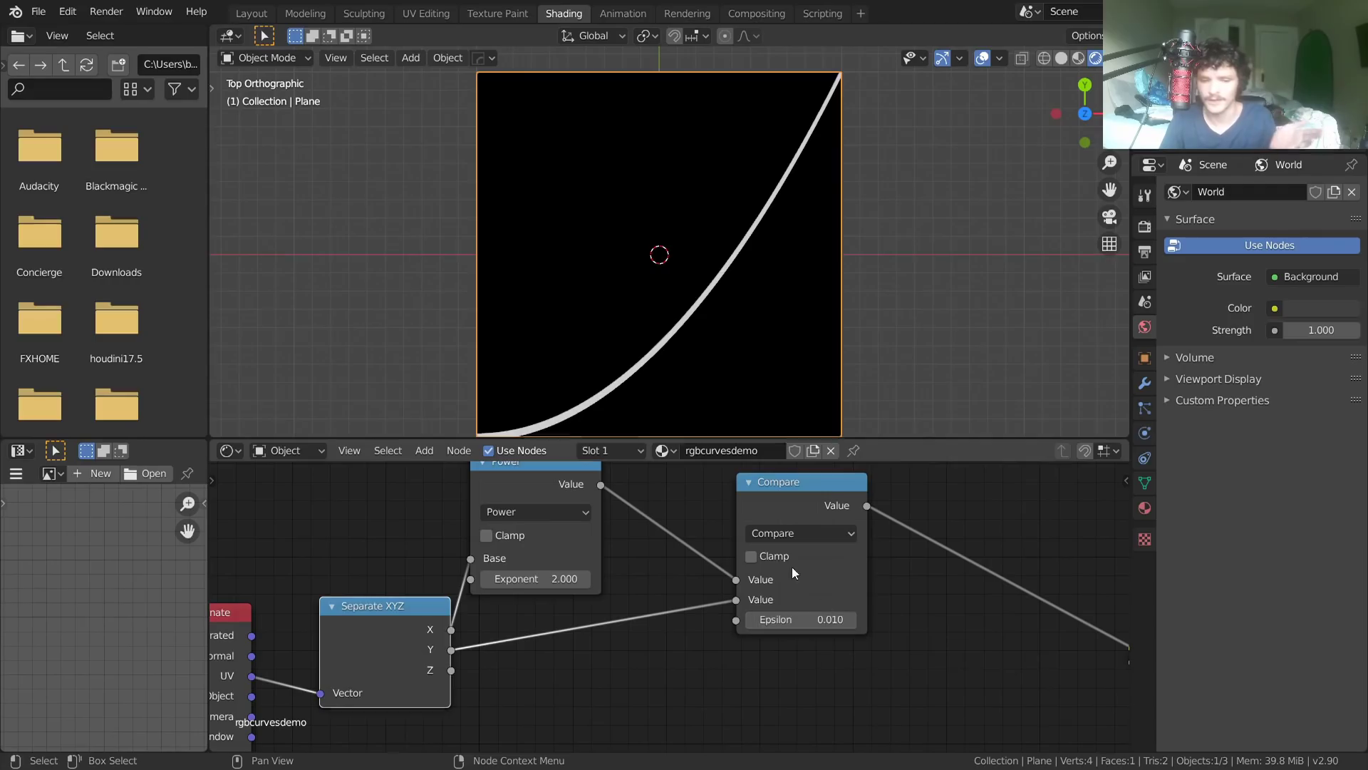
pyautogui.scroll(-1, 567, 422)
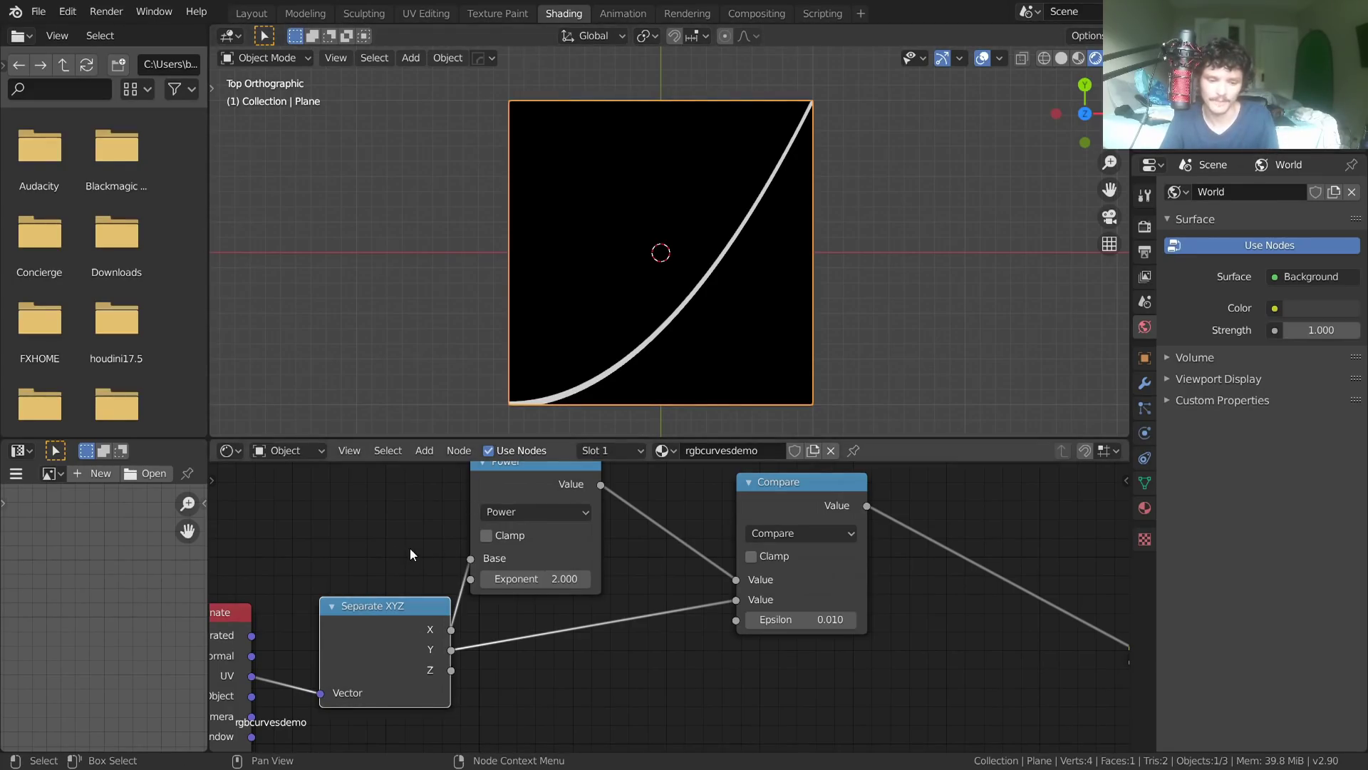
# Feed Object coordinates into Separate XYZ instead of UV and rearrange the nodes.
pyautogui.moveTo(411, 554); pyautogui.dragTo(866, 511, button='middle')
pyautogui.moveTo(678, 587); pyautogui.dragTo(442, 561)
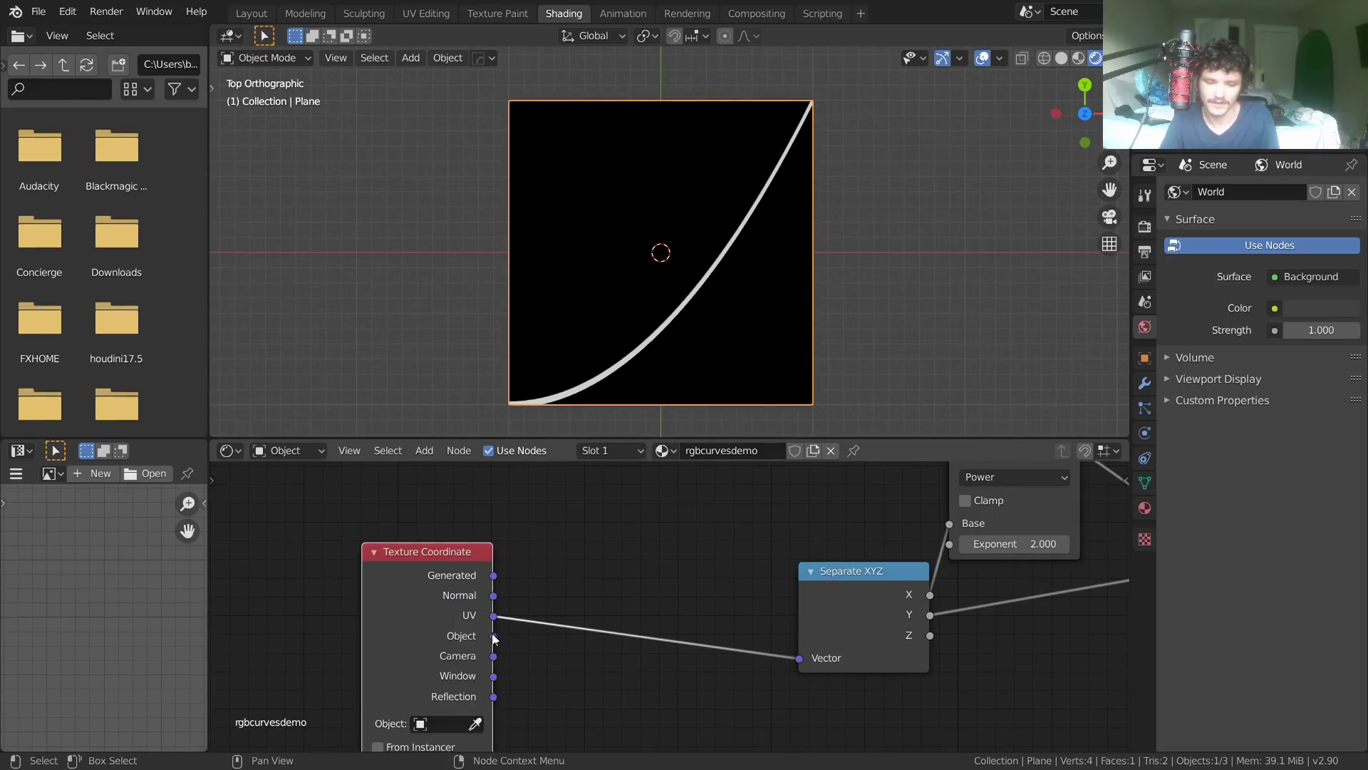
pyautogui.moveTo(493, 636); pyautogui.dragTo(801, 663)
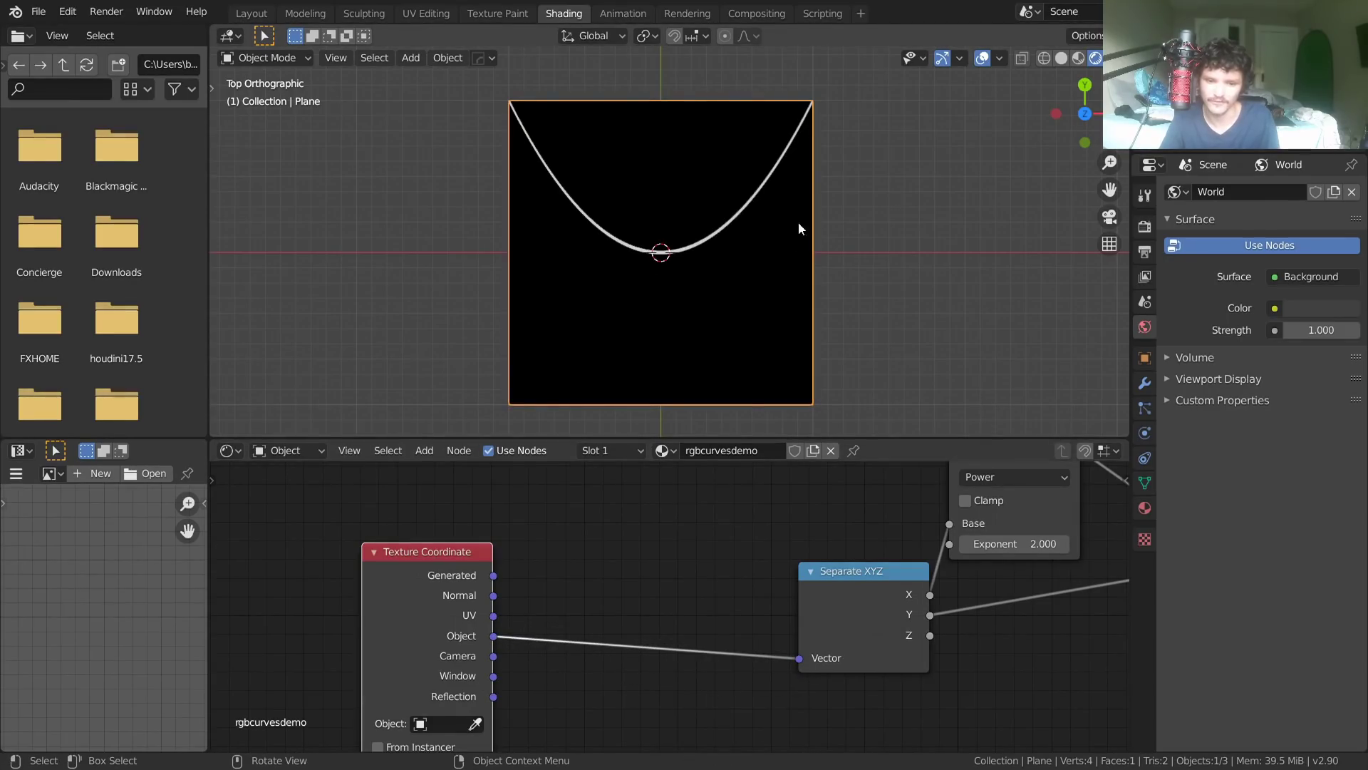
pyautogui.moveTo(878, 579); pyautogui.dragTo(664, 619)
pyautogui.moveTo(664, 619); pyautogui.dragTo(316, 715, button='middle')
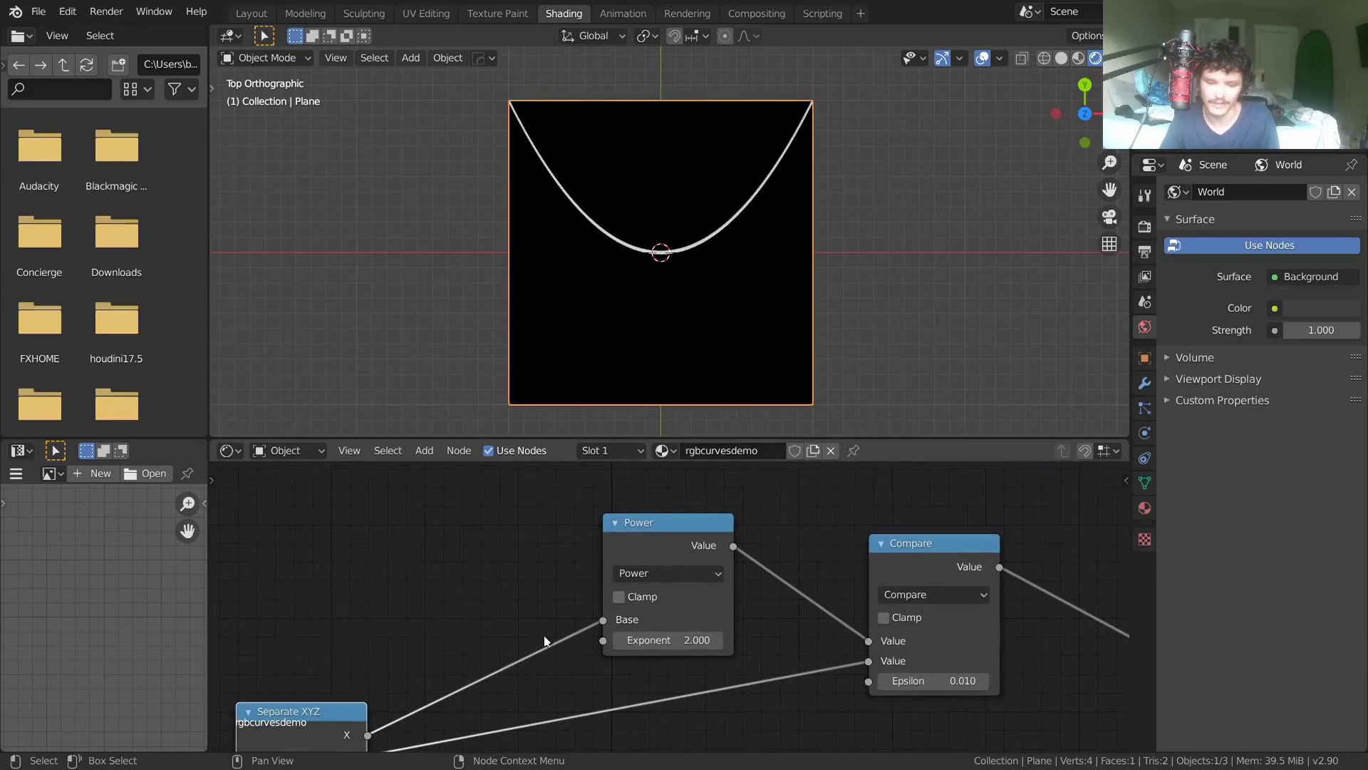
# Try Power exponents 3, 4, 5 and then 2 on the X coordinate.
pyautogui.click(668, 639)
pyautogui.write('3')
pyautogui.press('Return')
pyautogui.click(717, 640)
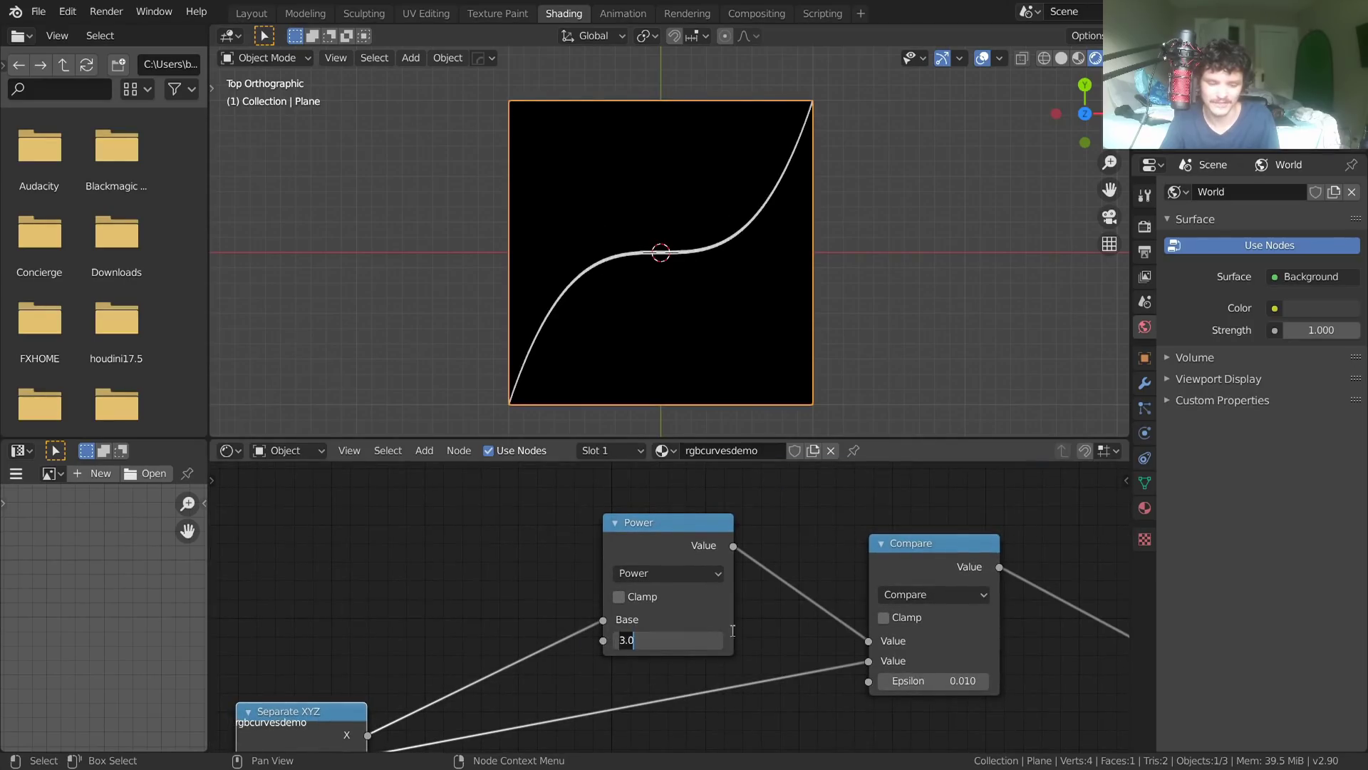
pyautogui.write('4')
pyautogui.press('Return')
pyautogui.click(713, 640)
pyautogui.write('5')
pyautogui.press('Return')
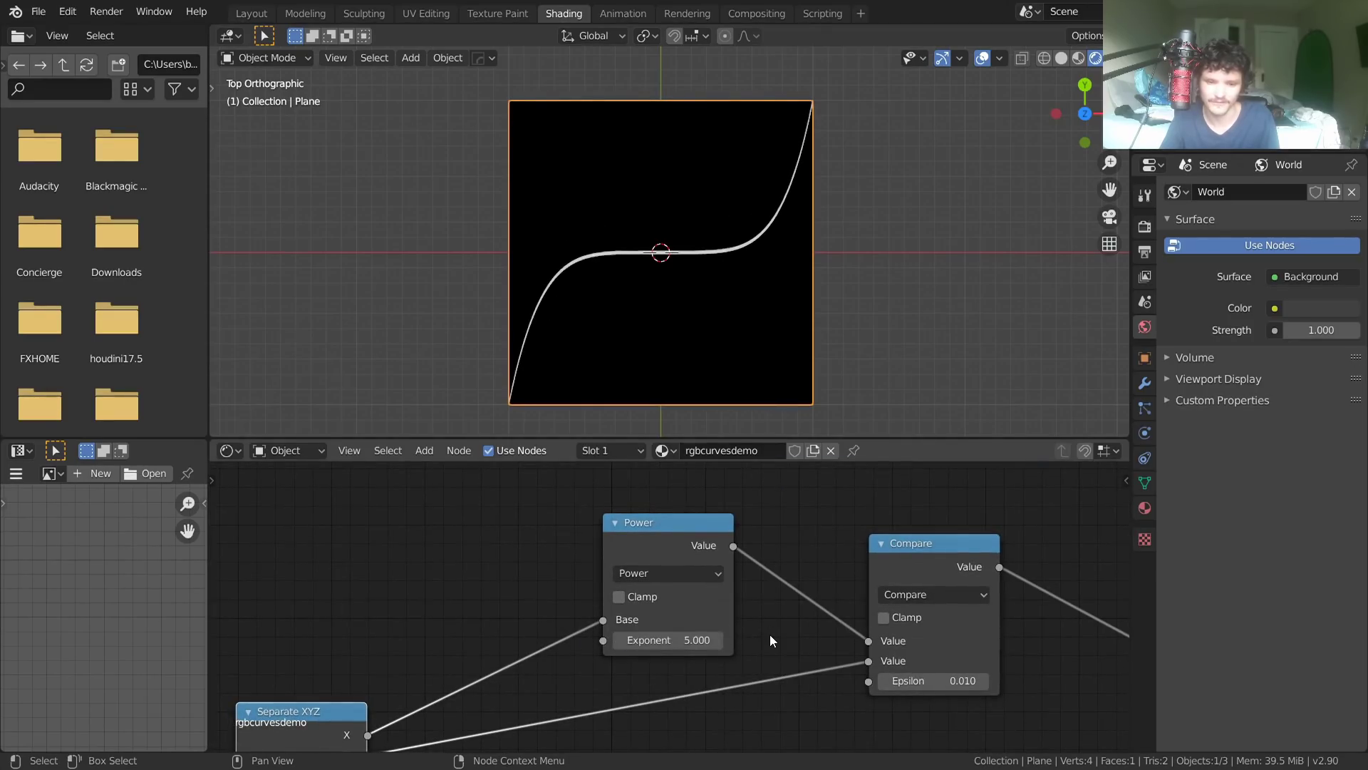
pyautogui.click(697, 640)
pyautogui.write('2')
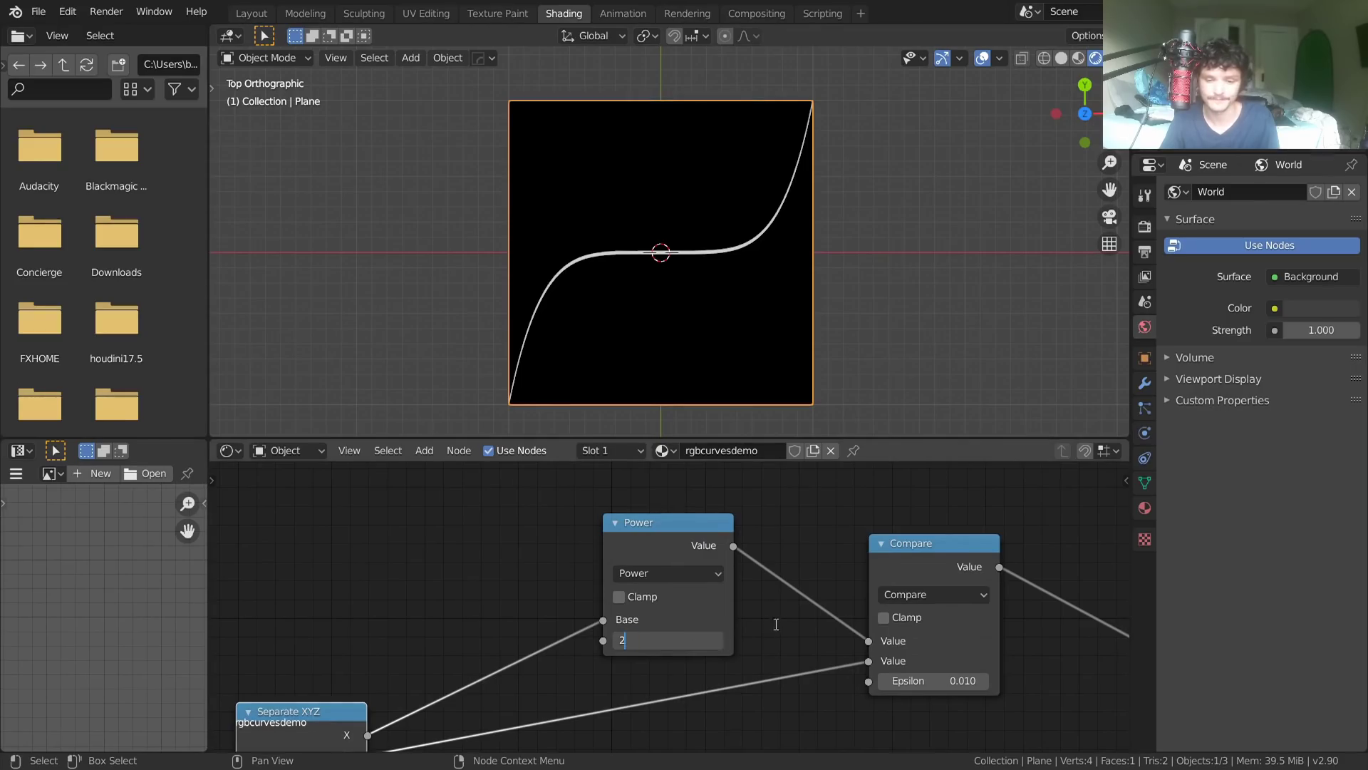
pyautogui.press('Return')
# Test exponent 0.5 for a square-root curve, then restore exponent 2.
pyautogui.click(695, 639)
pyautogui.press('BackSpace')
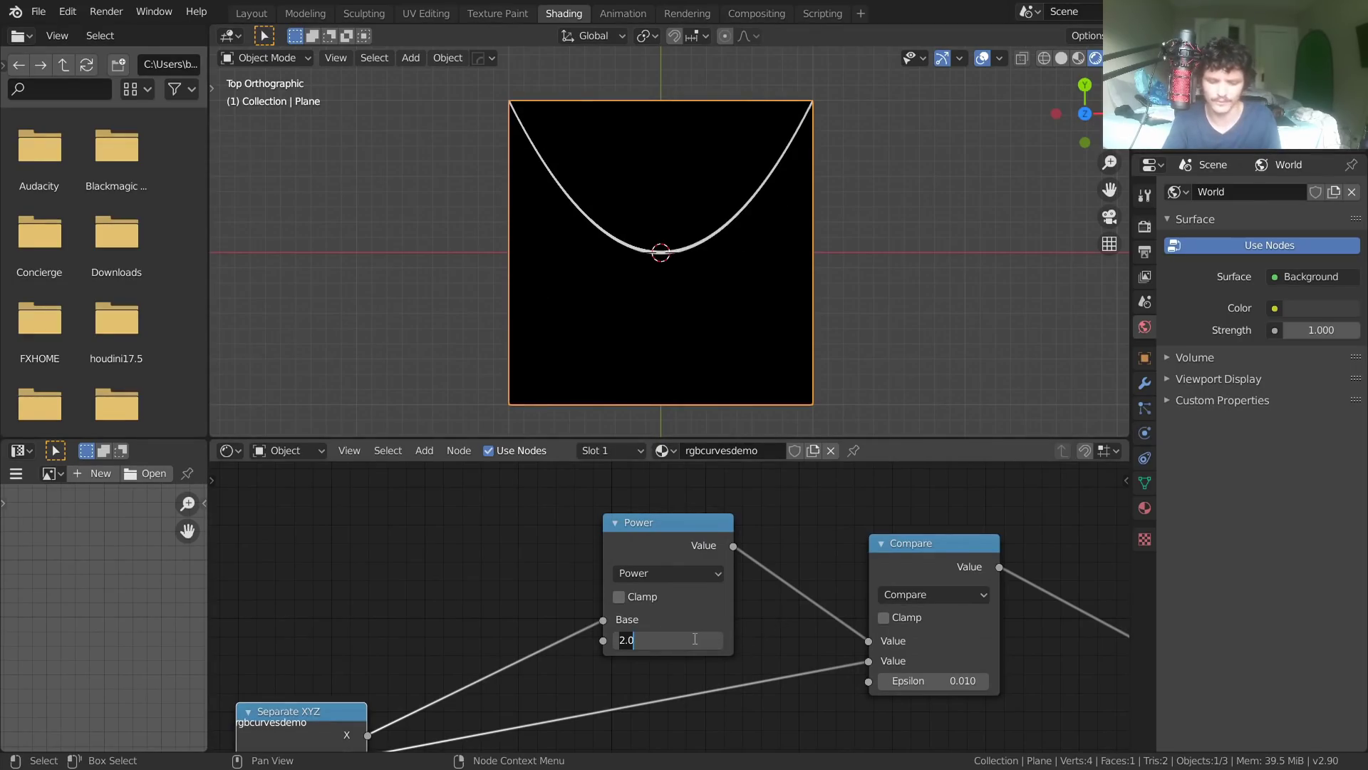
pyautogui.write('.5')
pyautogui.press('Return')
pyautogui.scroll(5, 673, 211)
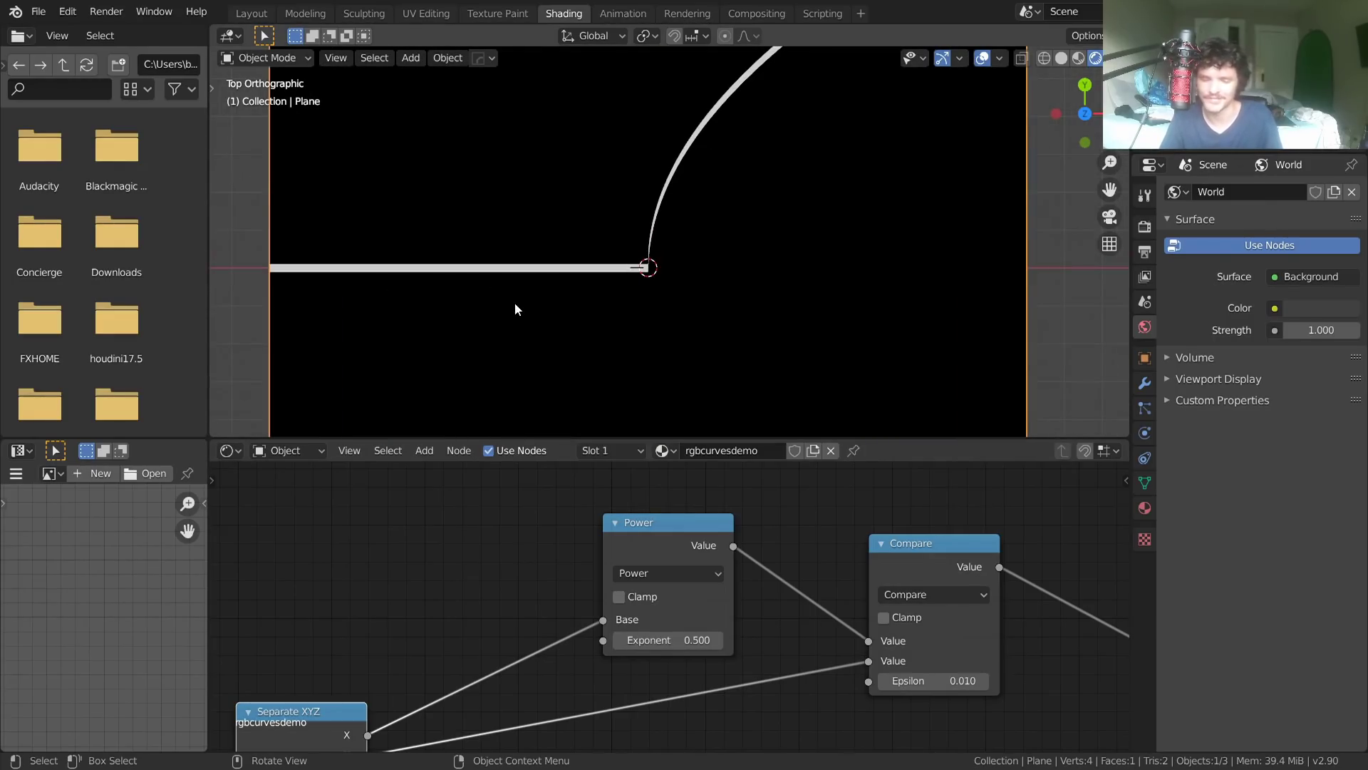
pyautogui.scroll(-3, 514, 302)
pyautogui.click(684, 639)
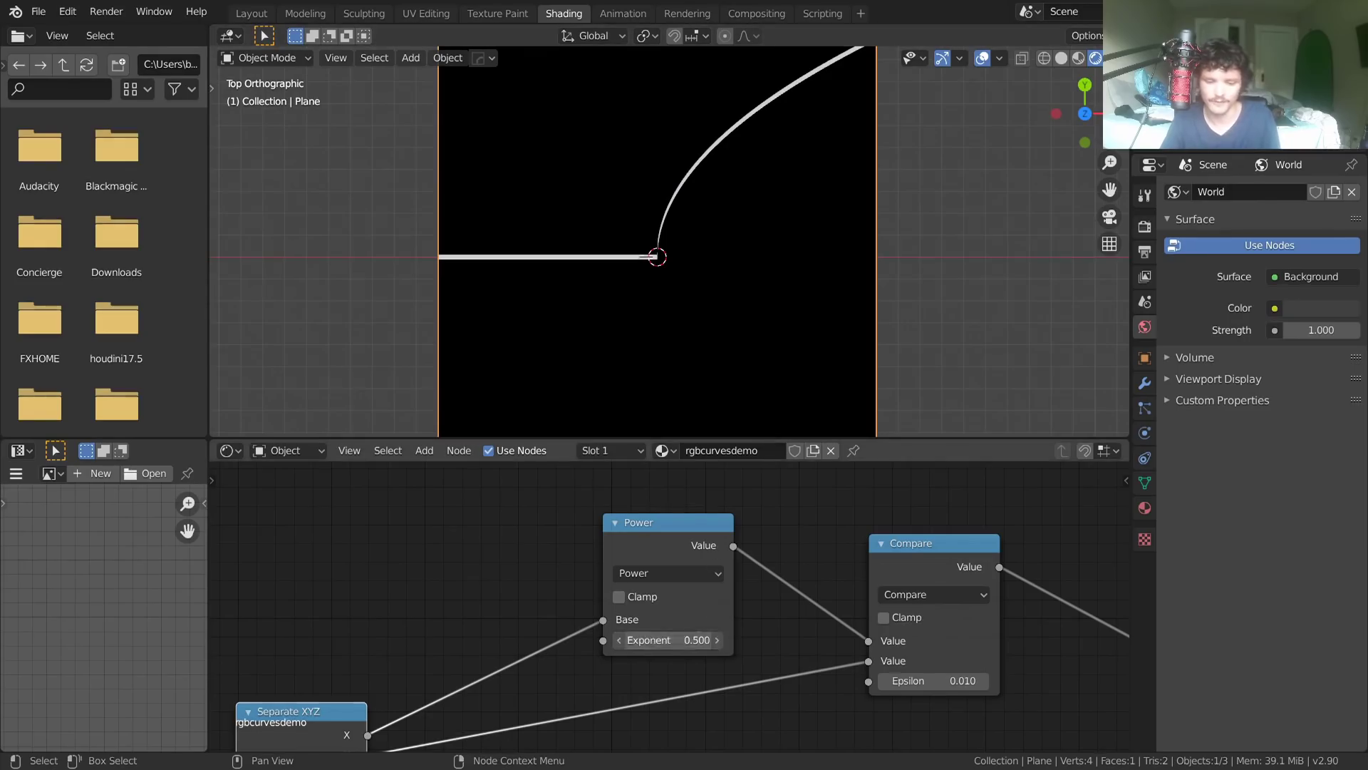
pyautogui.write('2')
pyautogui.press('Return')
# Connect Texture Coordinate Generated to the Separate XYZ Vector input.
pyautogui.moveTo(282, 673); pyautogui.dragTo(656, 515, button='middle')
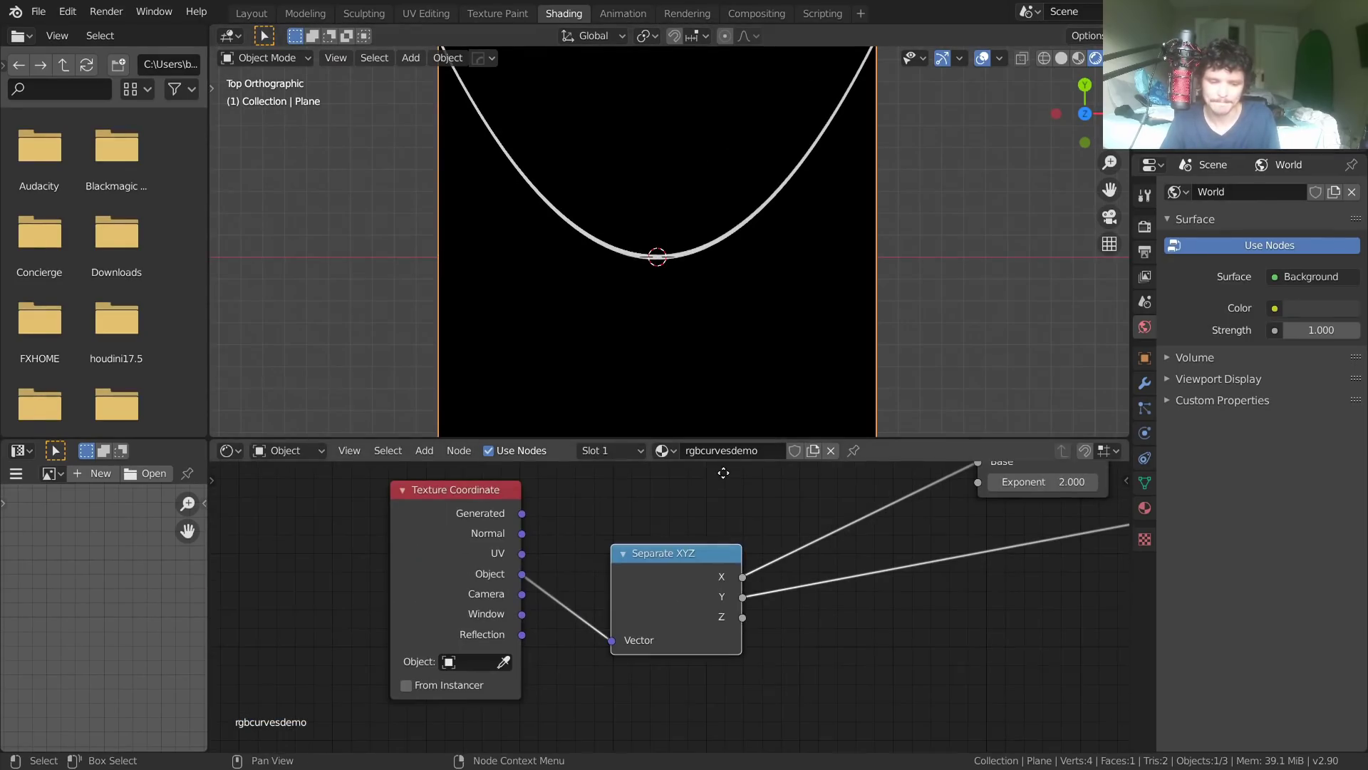
pyautogui.moveTo(667, 553); pyautogui.dragTo(766, 494)
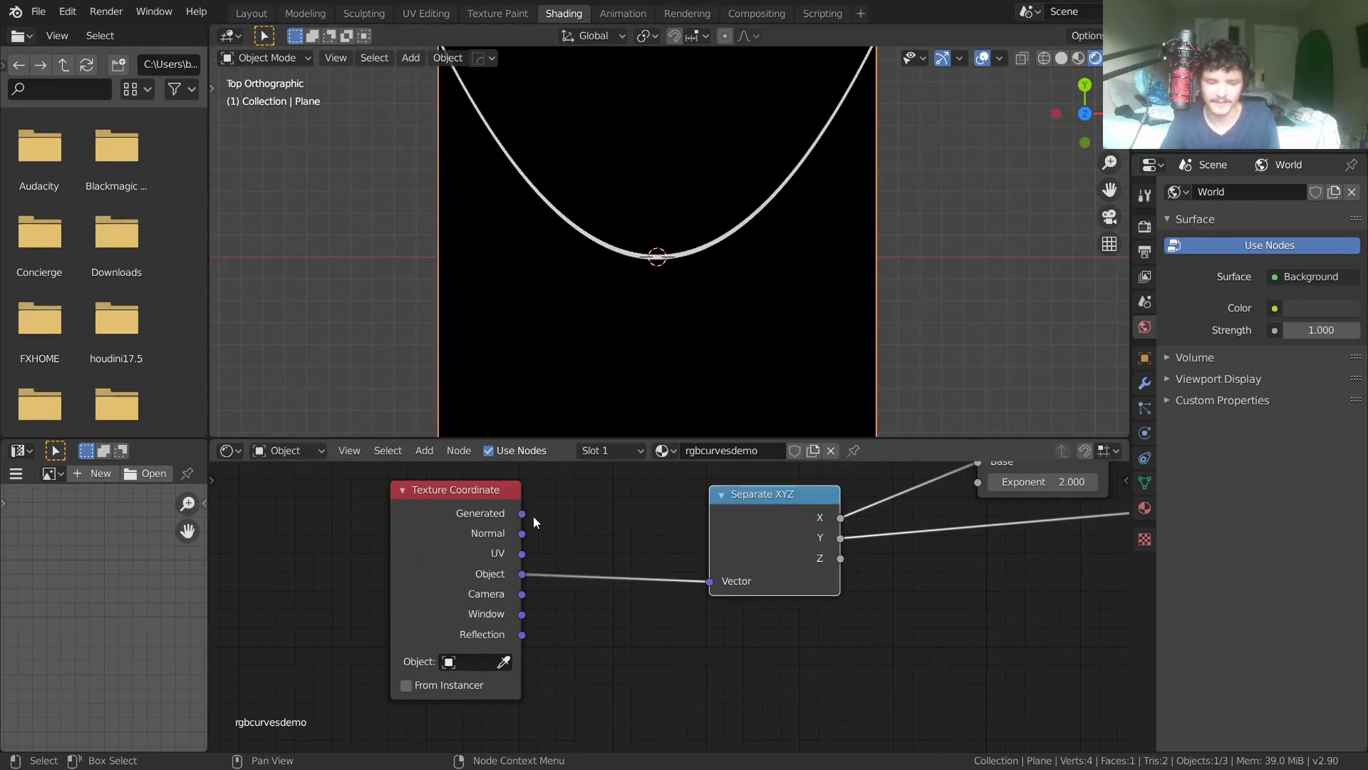
pyautogui.moveTo(523, 513); pyautogui.dragTo(734, 597)
pyautogui.moveTo(711, 581)
pyautogui.mouseDown()
pyautogui.moveTo(514, 499)
pyautogui.moveTo(695, 597)
pyautogui.moveTo(710, 581)
pyautogui.mouseUp()
pyautogui.moveTo(478, 503); pyautogui.dragTo(254, 530)
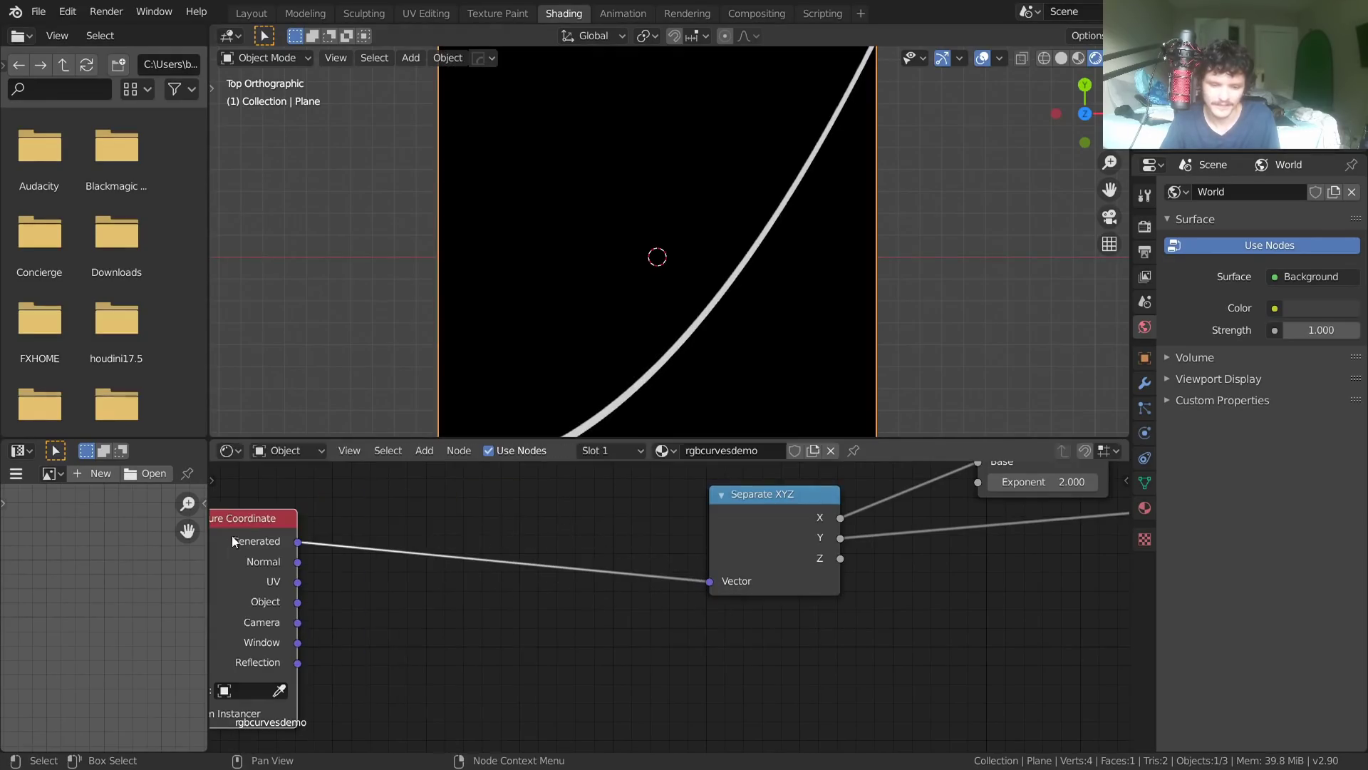
pyautogui.scroll(-3, 652, 278)
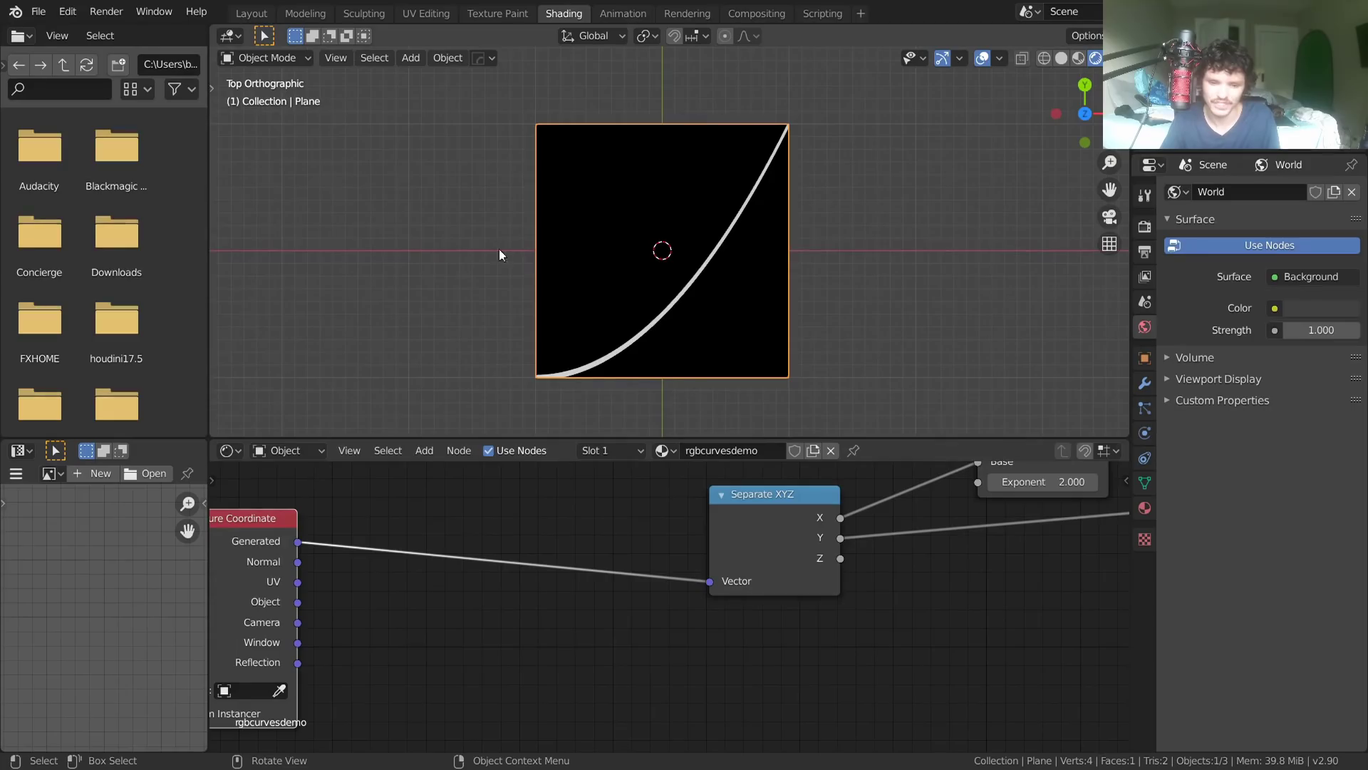
# Insert a Vector Math Add node on the coordinate link and test an offset.
pyautogui.hotkey('shift', 'a')
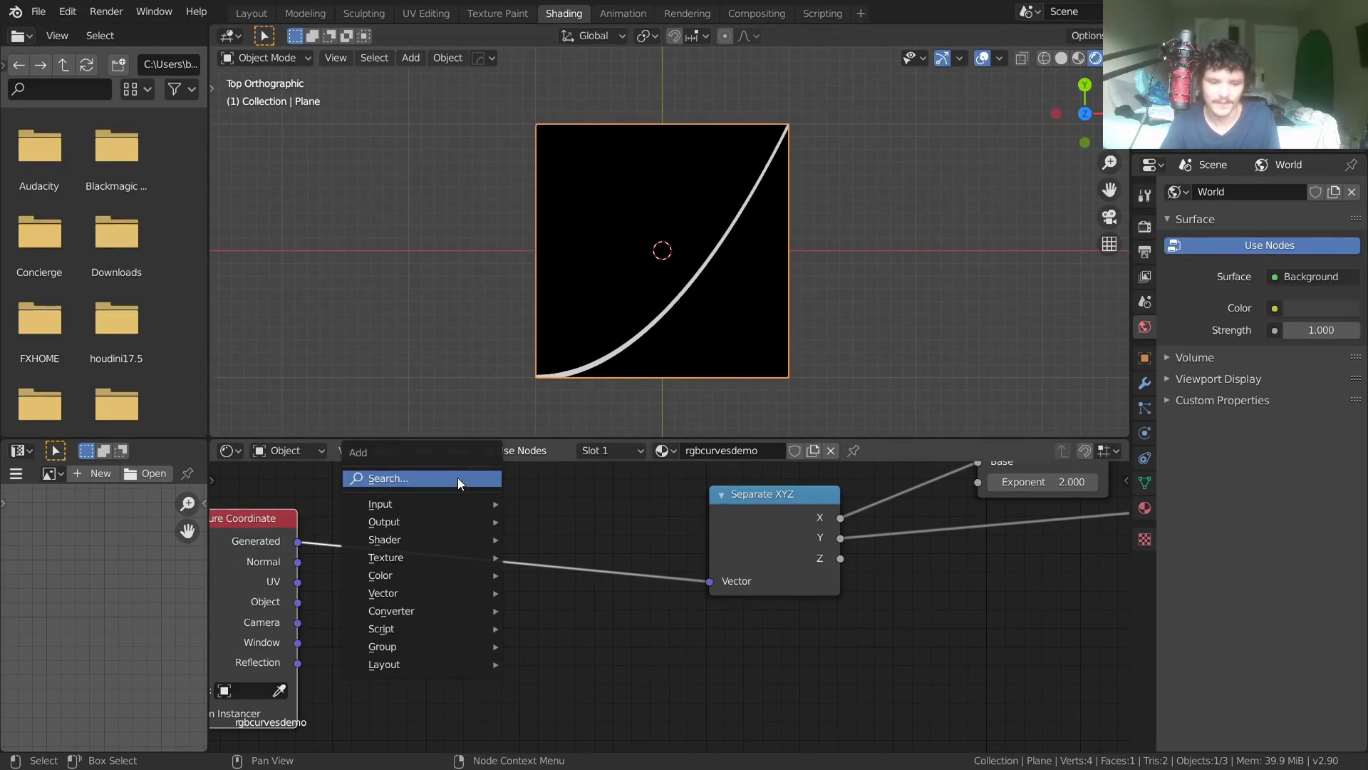
pyautogui.click(457, 478)
pyautogui.write('vector')
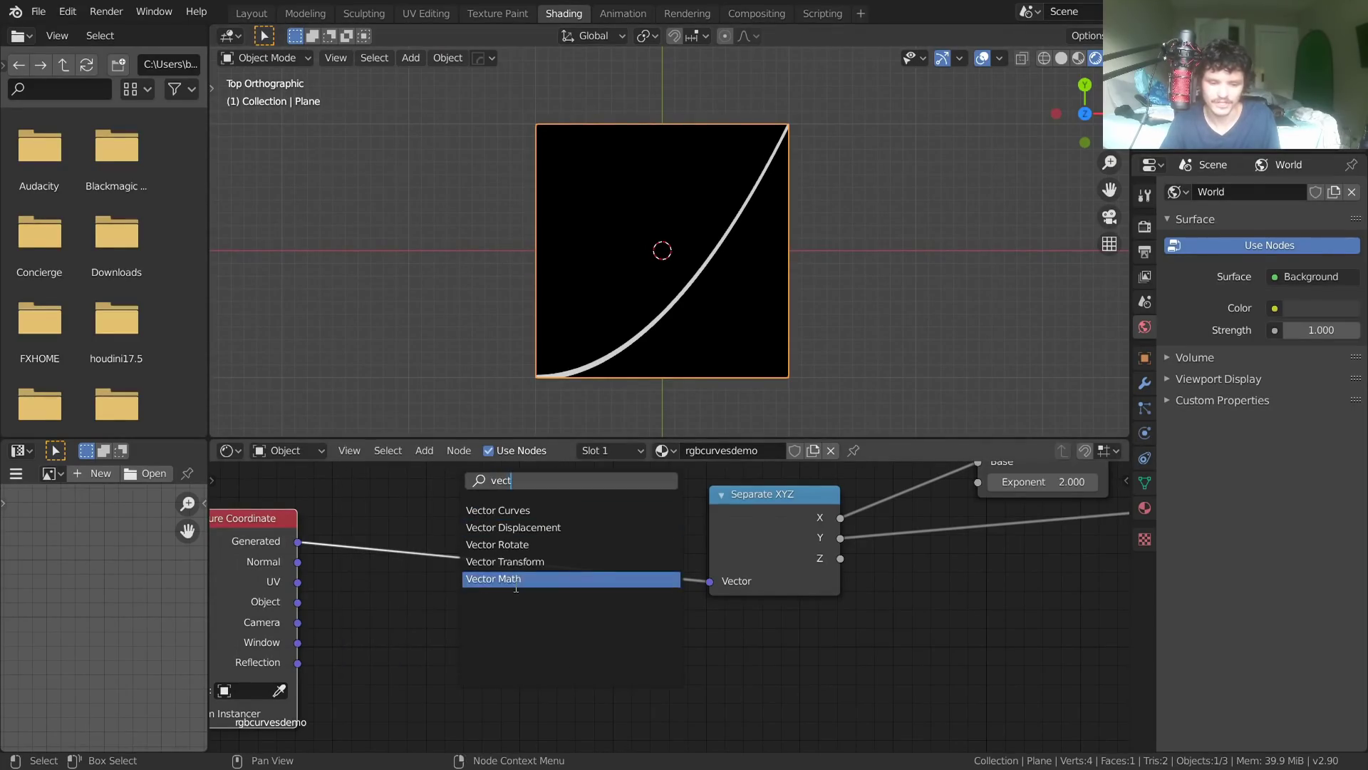
pyautogui.click(498, 578)
pyautogui.click(474, 529)
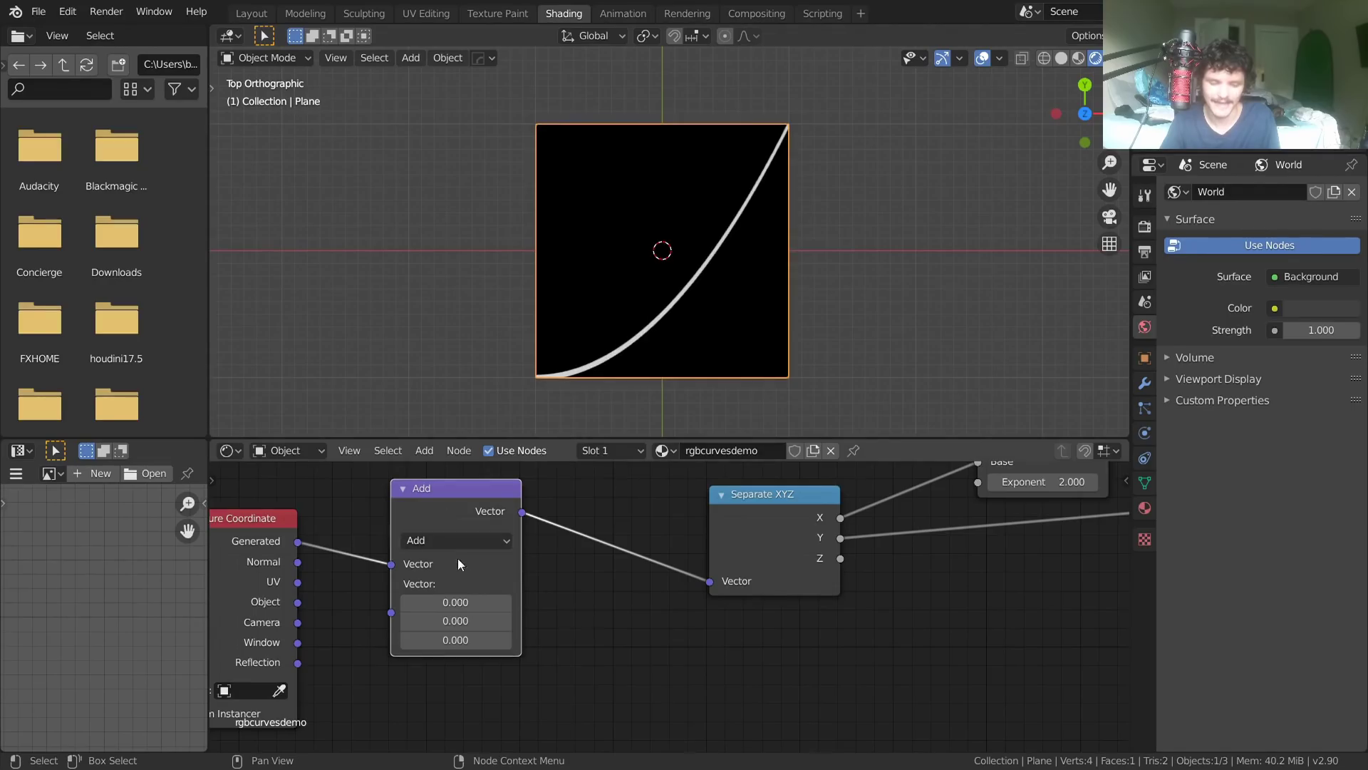
pyautogui.moveTo(457, 558); pyautogui.dragTo(628, 547, button='middle')
pyautogui.keyDown('shift'); pyautogui.moveTo(620, 590); pyautogui.dragTo(583, 609); pyautogui.keyUp('shift')
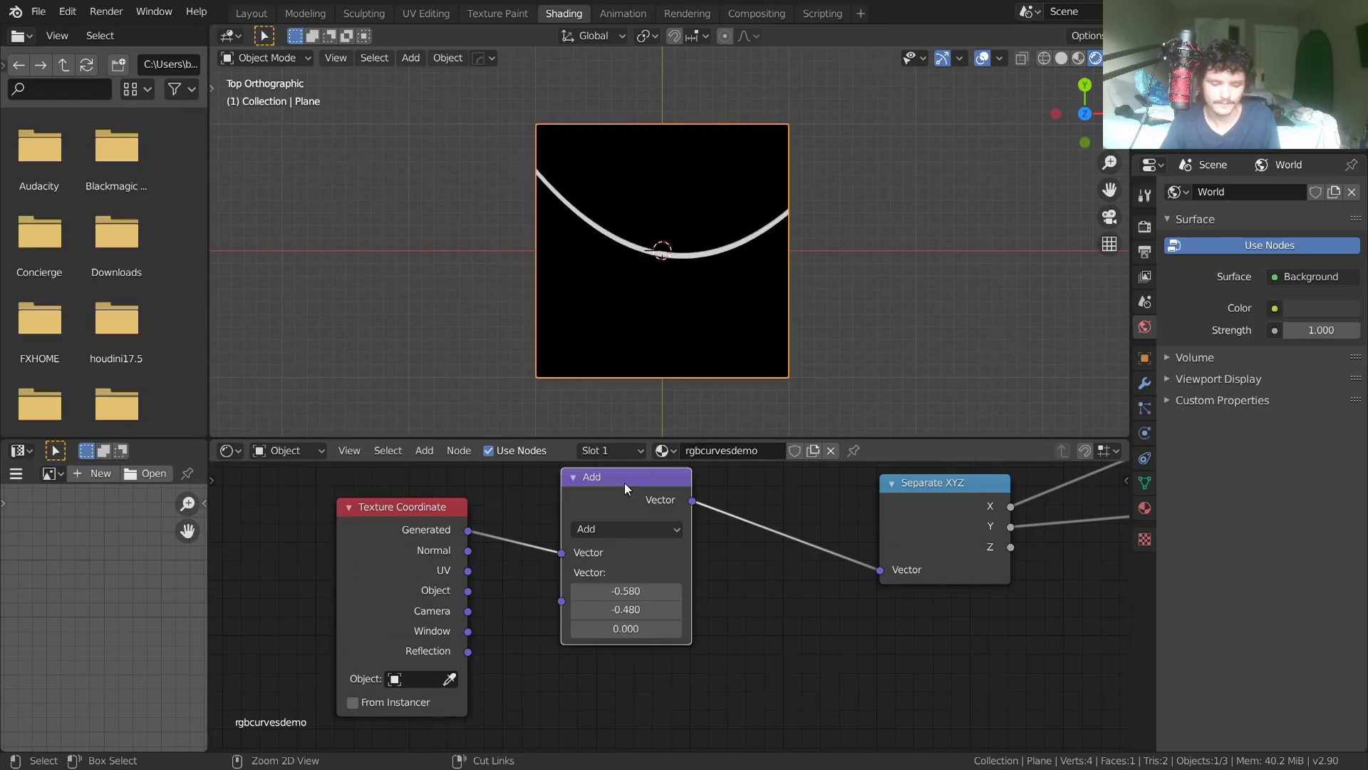
# Dissolve the Add node with Ctrl+X and recentre the plane in top orthographic view.
pyautogui.hotkey('ctrl', 'x')
pyautogui.moveTo(429, 506); pyautogui.dragTo(651, 523)
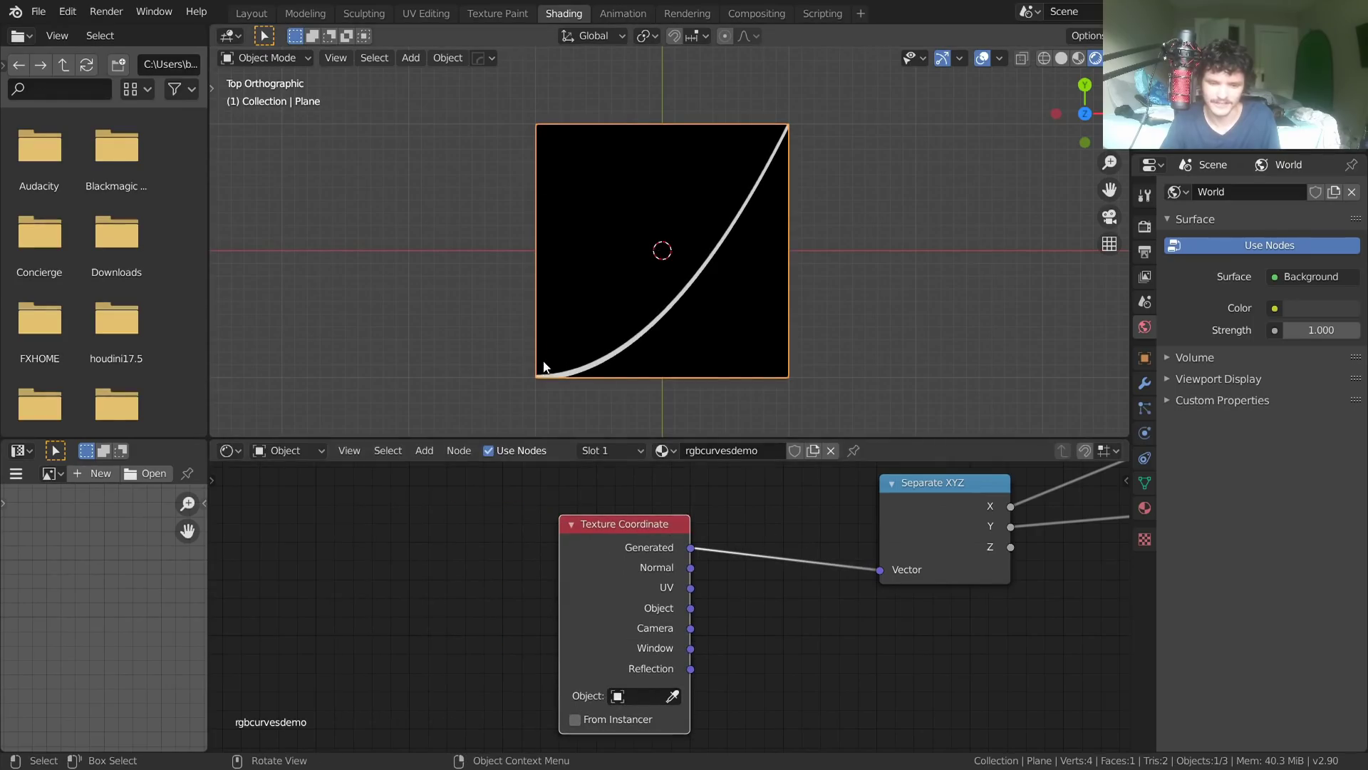
pyautogui.moveTo(887, 381); pyautogui.dragTo(926, 285, button='middle')
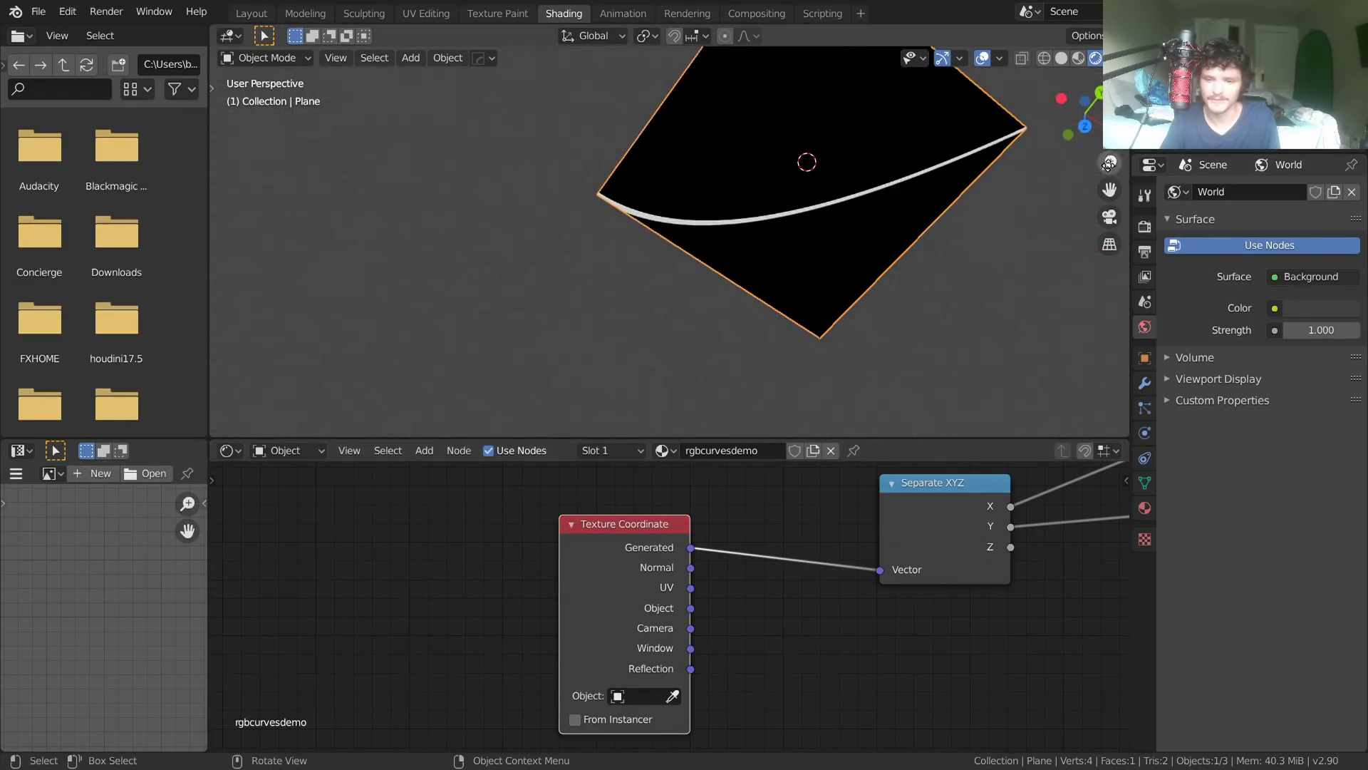
pyautogui.click(1084, 114)
pyautogui.keyDown('shift'); pyautogui.moveTo(750, 133); pyautogui.dragTo(696, 296, button='middle'); pyautogui.keyUp('shift')
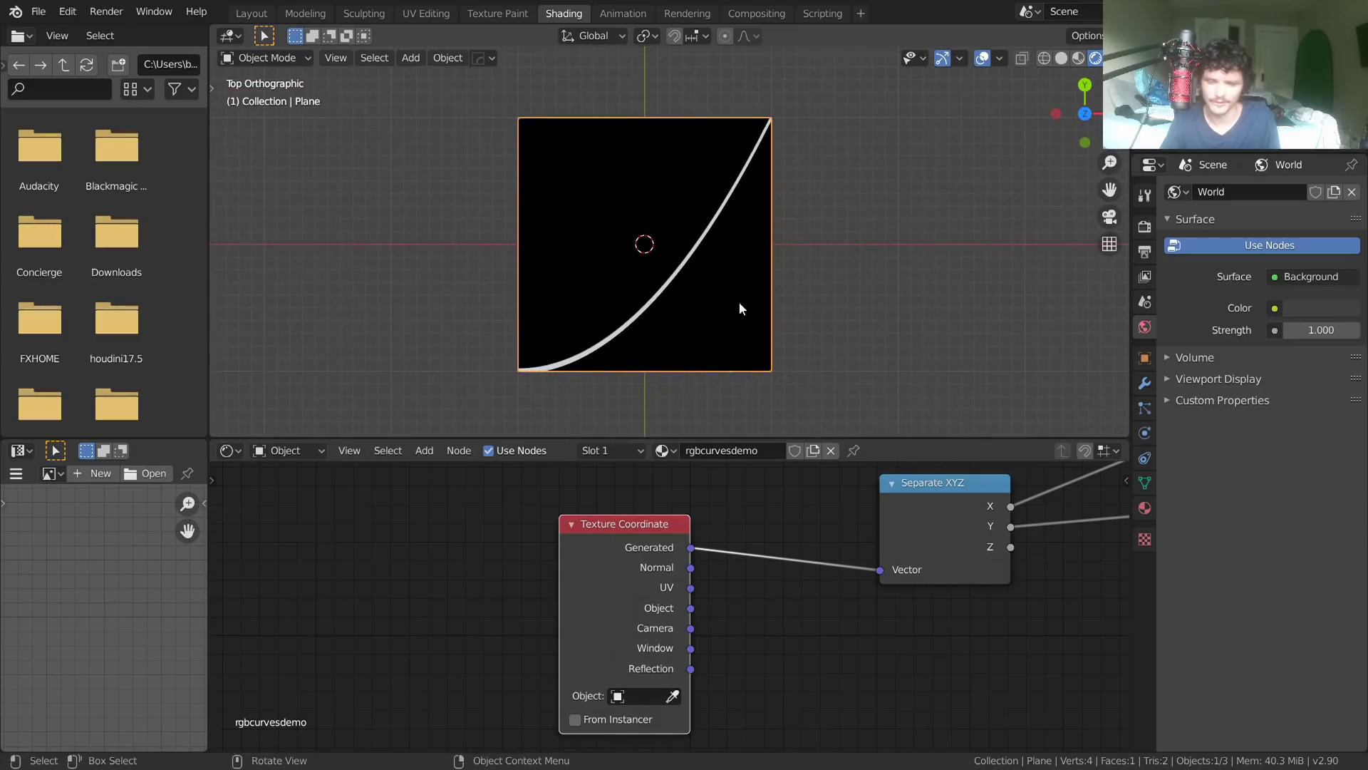
pyautogui.moveTo(860, 566); pyautogui.dragTo(577, 670, button='middle')
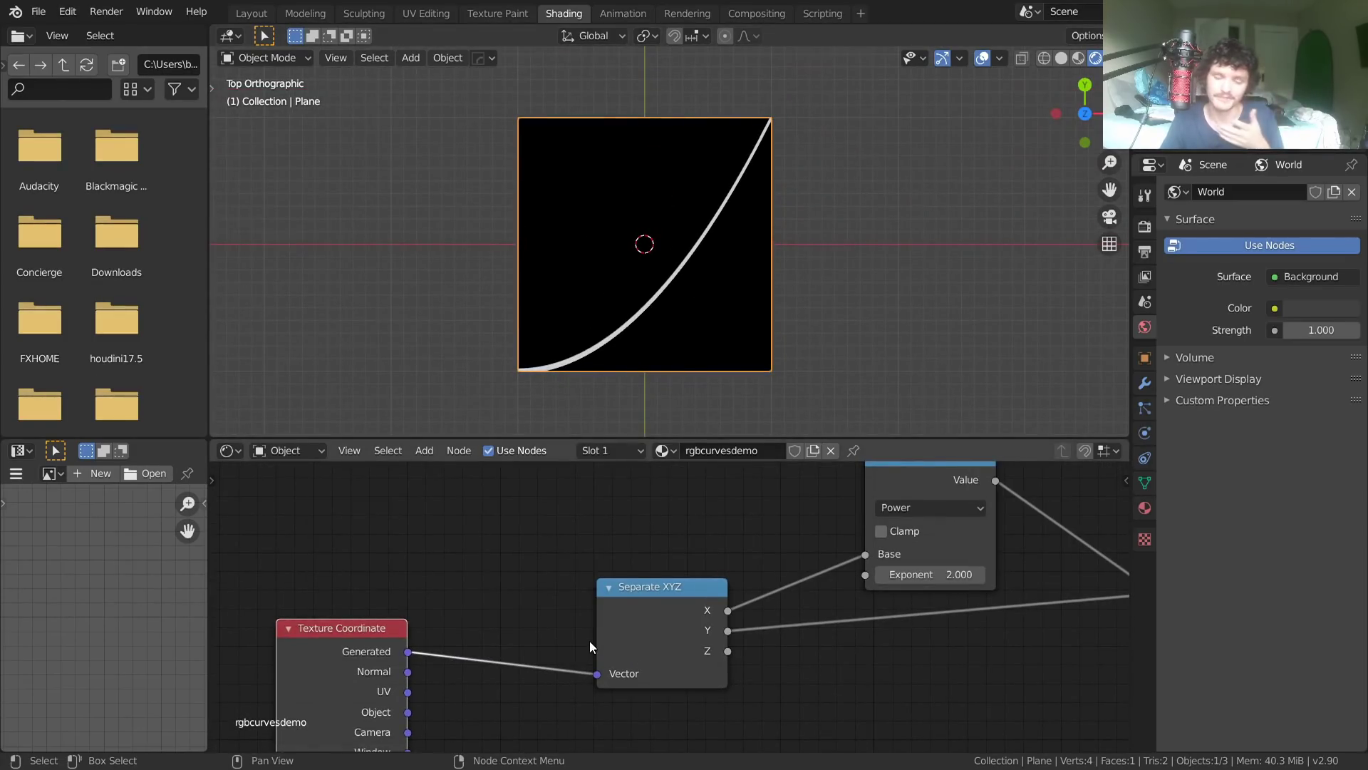
# Zoom into the plane's lower-left corner to inspect the thin curve.
pyautogui.scroll(2, 645, 283)
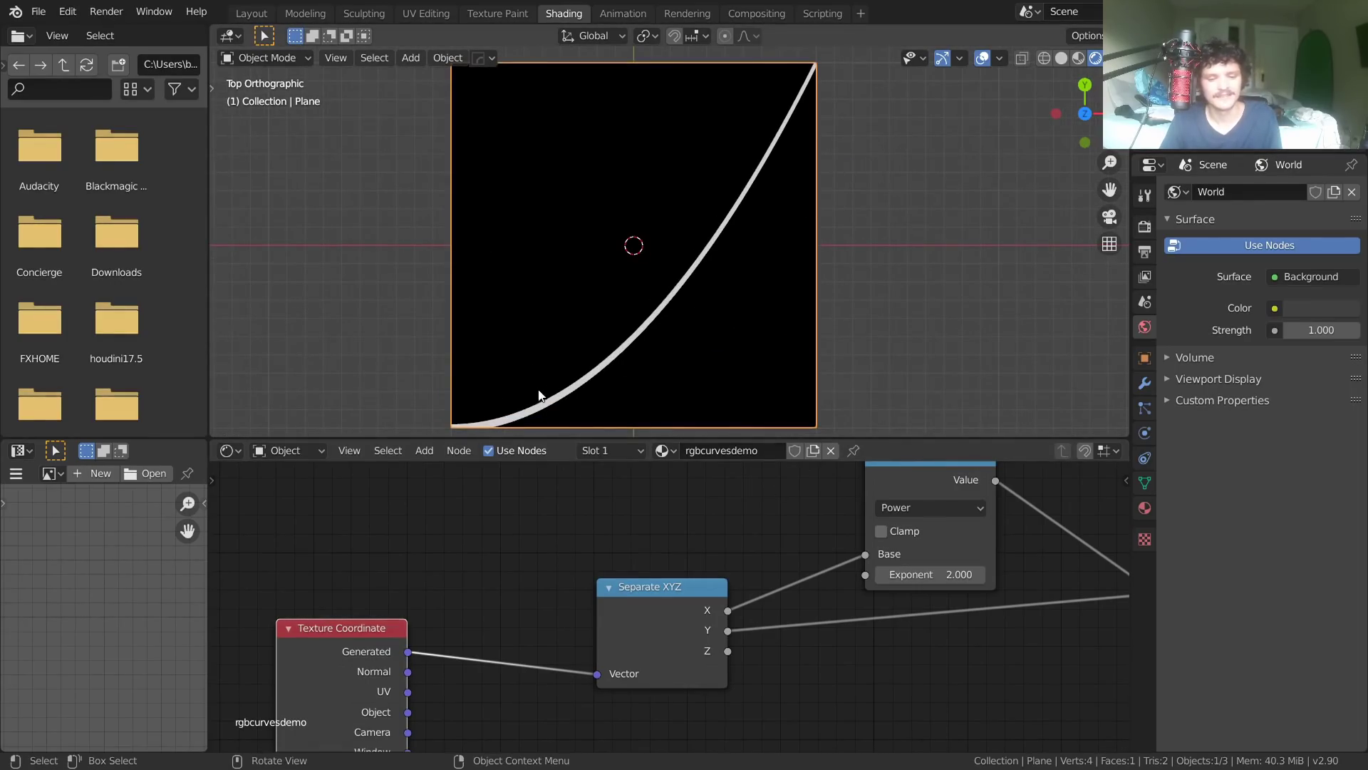
pyautogui.keyDown('ctrl'); pyautogui.moveTo(539, 394); pyautogui.dragTo(526, 356, button='middle'); pyautogui.keyUp('ctrl')
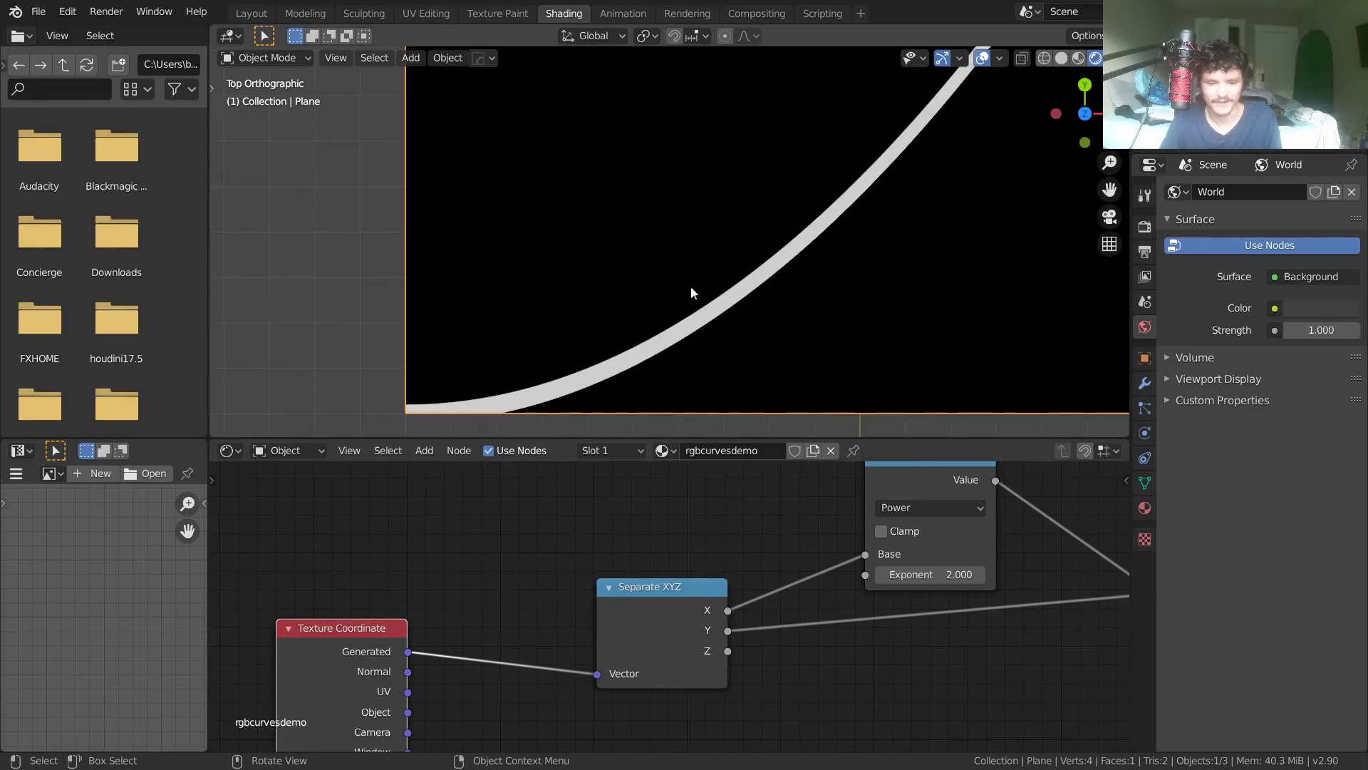
pyautogui.keyDown('ctrl'); pyautogui.moveTo(690, 287); pyautogui.dragTo(714, 194, button='middle'); pyautogui.keyUp('ctrl')
pyautogui.scroll(-2, 714, 193)
# Arrange the Power and Compare nodes and raise Compare Epsilon from 0.010 to 0.030.
pyautogui.moveTo(948, 614); pyautogui.dragTo(491, 599, button='middle')
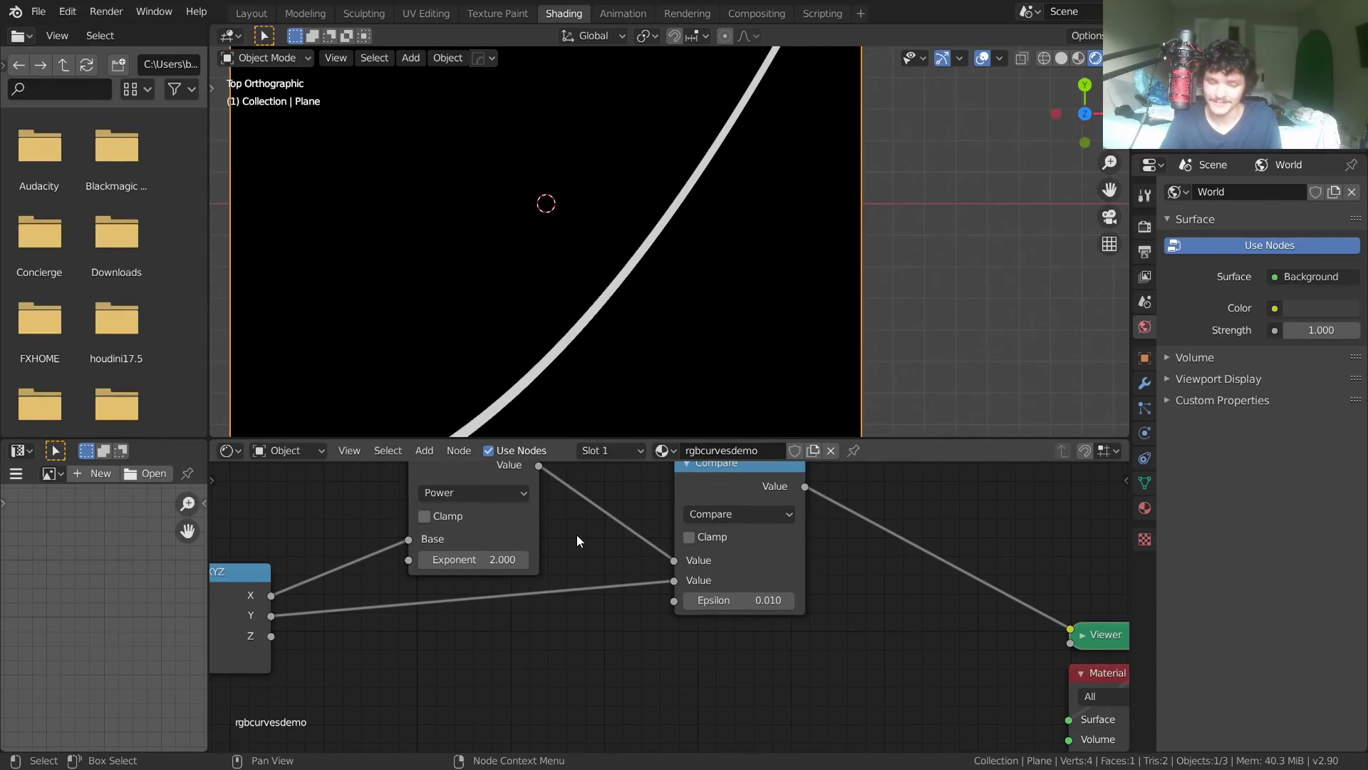
pyautogui.moveTo(575, 535); pyautogui.dragTo(648, 590, button='middle')
pyautogui.moveTo(571, 502); pyautogui.dragTo(506, 487)
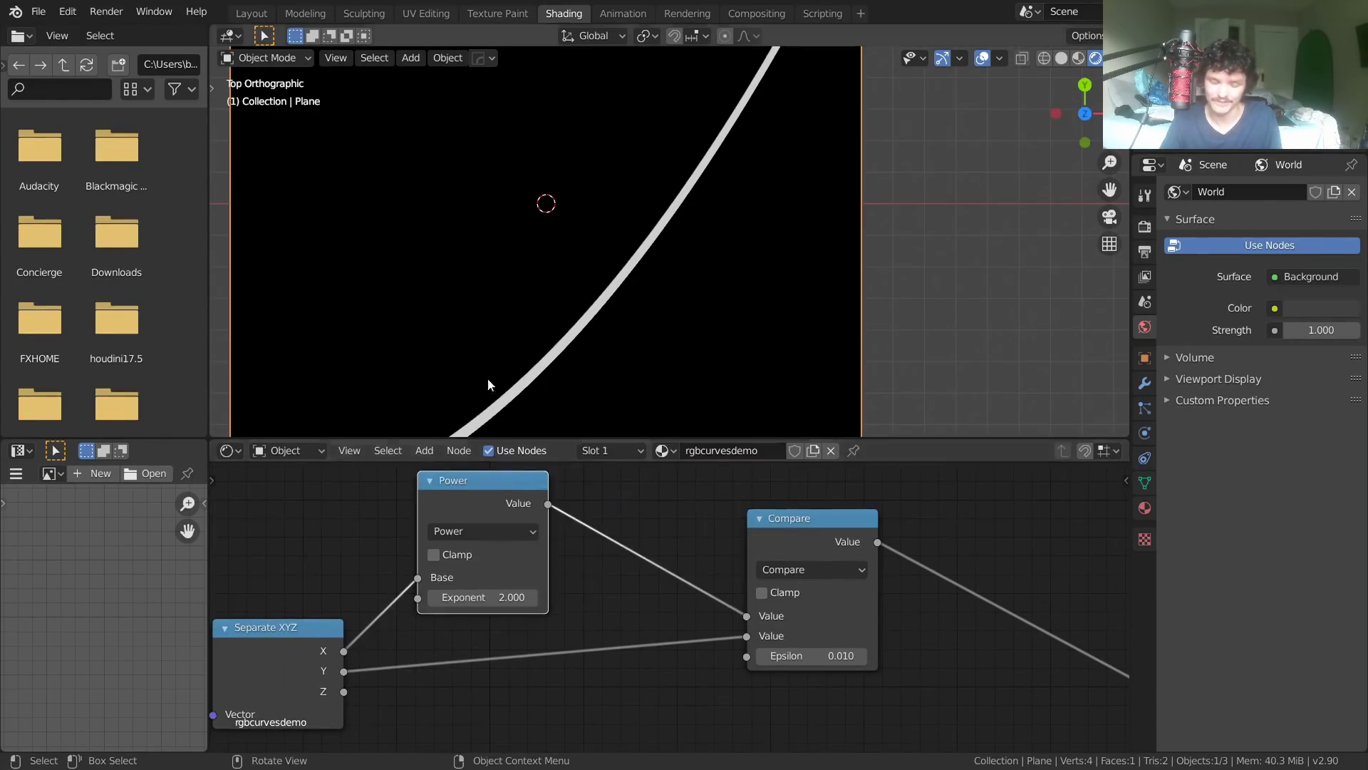
pyautogui.scroll(-3, 713, 266)
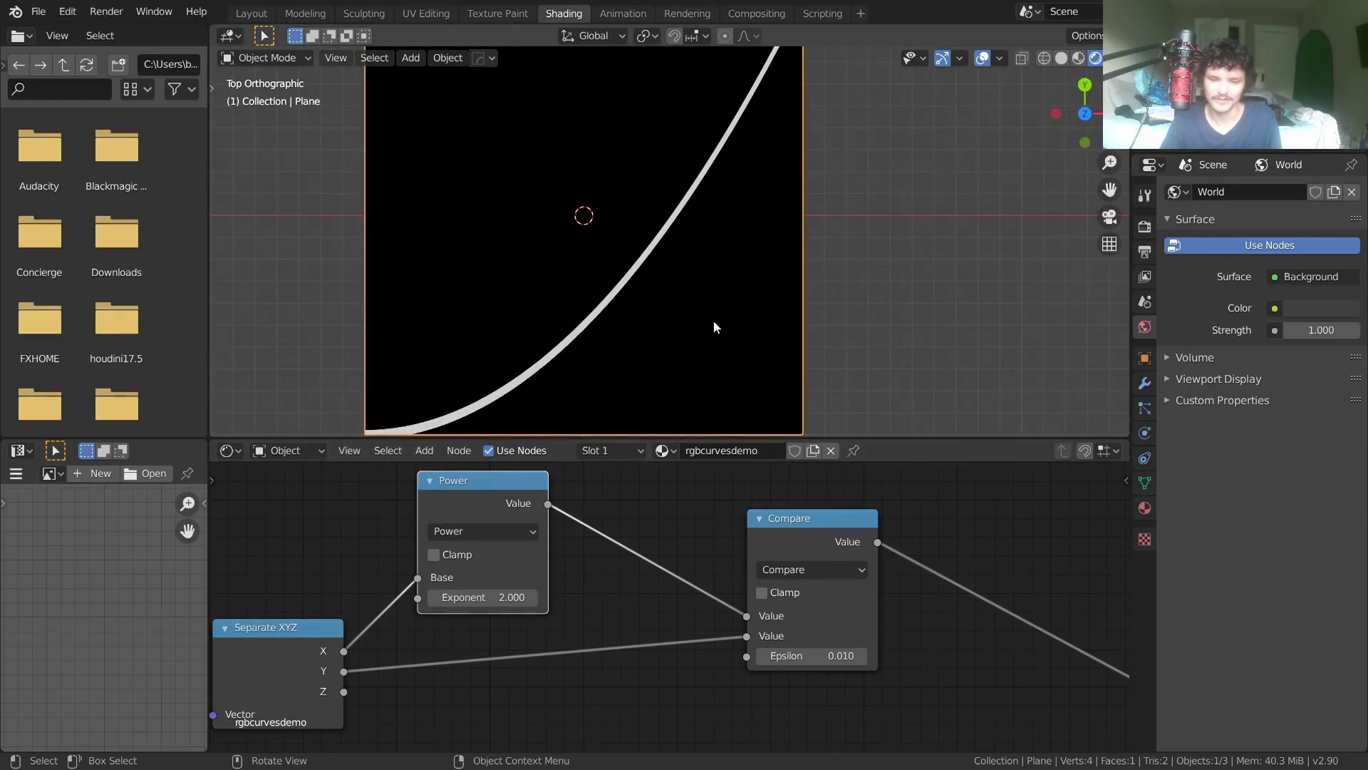
pyautogui.moveTo(686, 635); pyautogui.dragTo(788, 634, button='middle')
pyautogui.moveTo(835, 478); pyautogui.dragTo(621, 497, button='middle')
pyautogui.moveTo(694, 536); pyautogui.dragTo(646, 529)
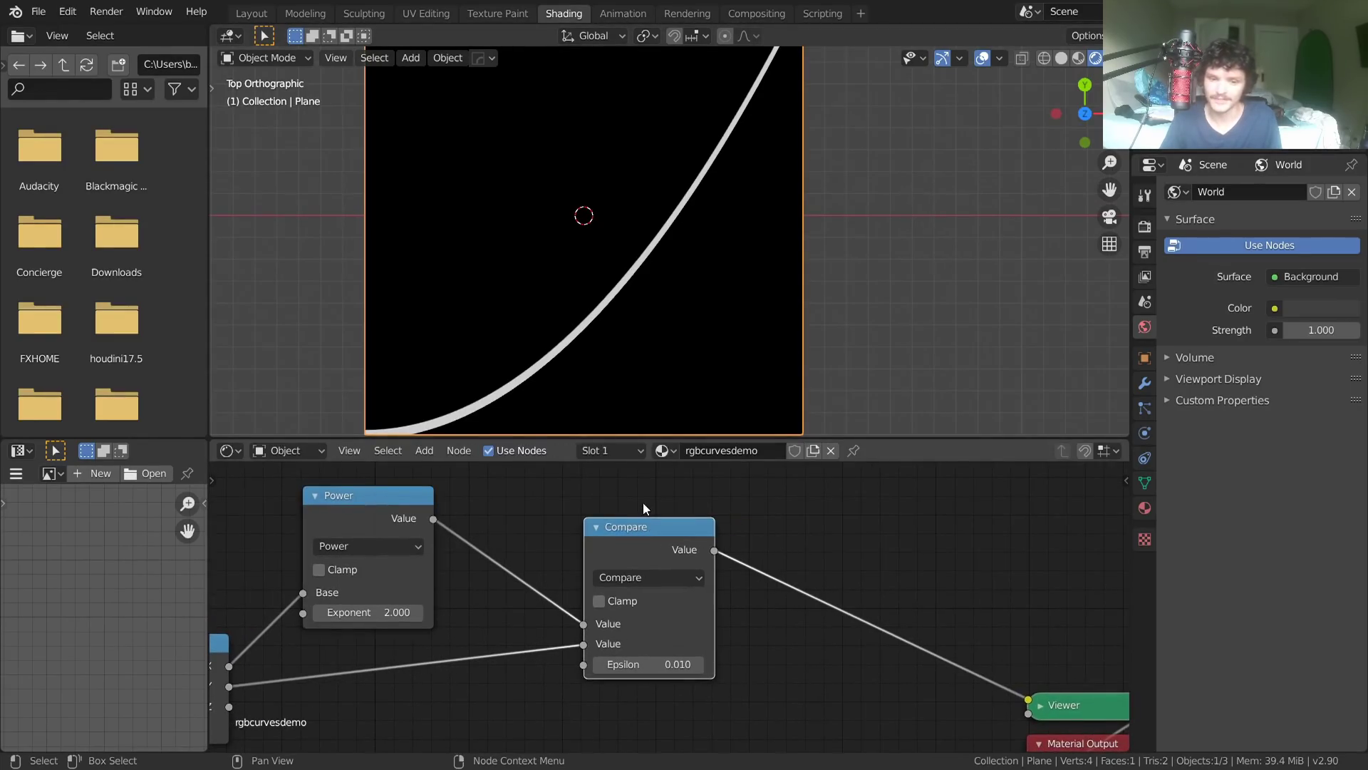
pyautogui.moveTo(673, 659)
pyautogui.keyDown('shift'); pyautogui.mouseDown()
pyautogui.moveTo(652, 659)
pyautogui.moveTo(688, 659)
pyautogui.mouseUp(); pyautogui.keyUp('shift')
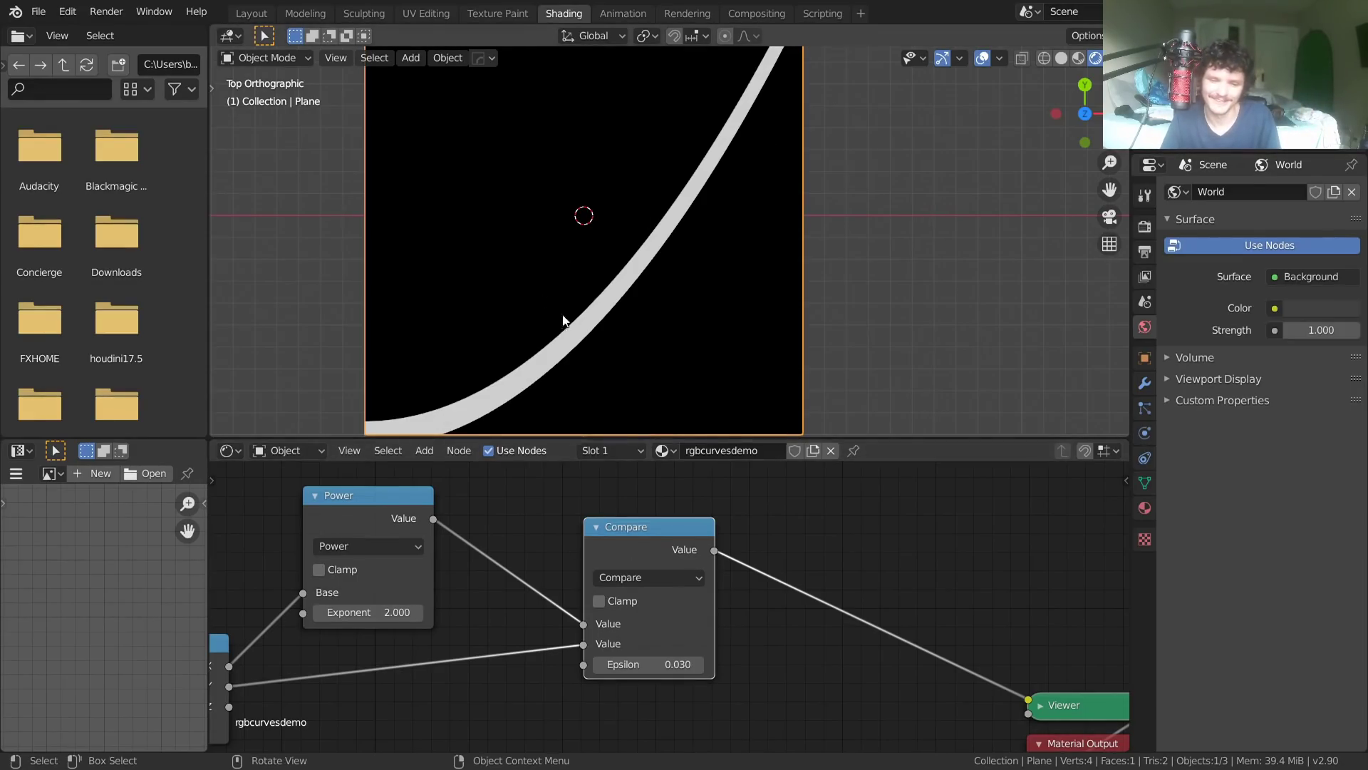
pyautogui.scroll(-2, 571, 322)
pyautogui.moveTo(633, 534); pyautogui.dragTo(593, 518)
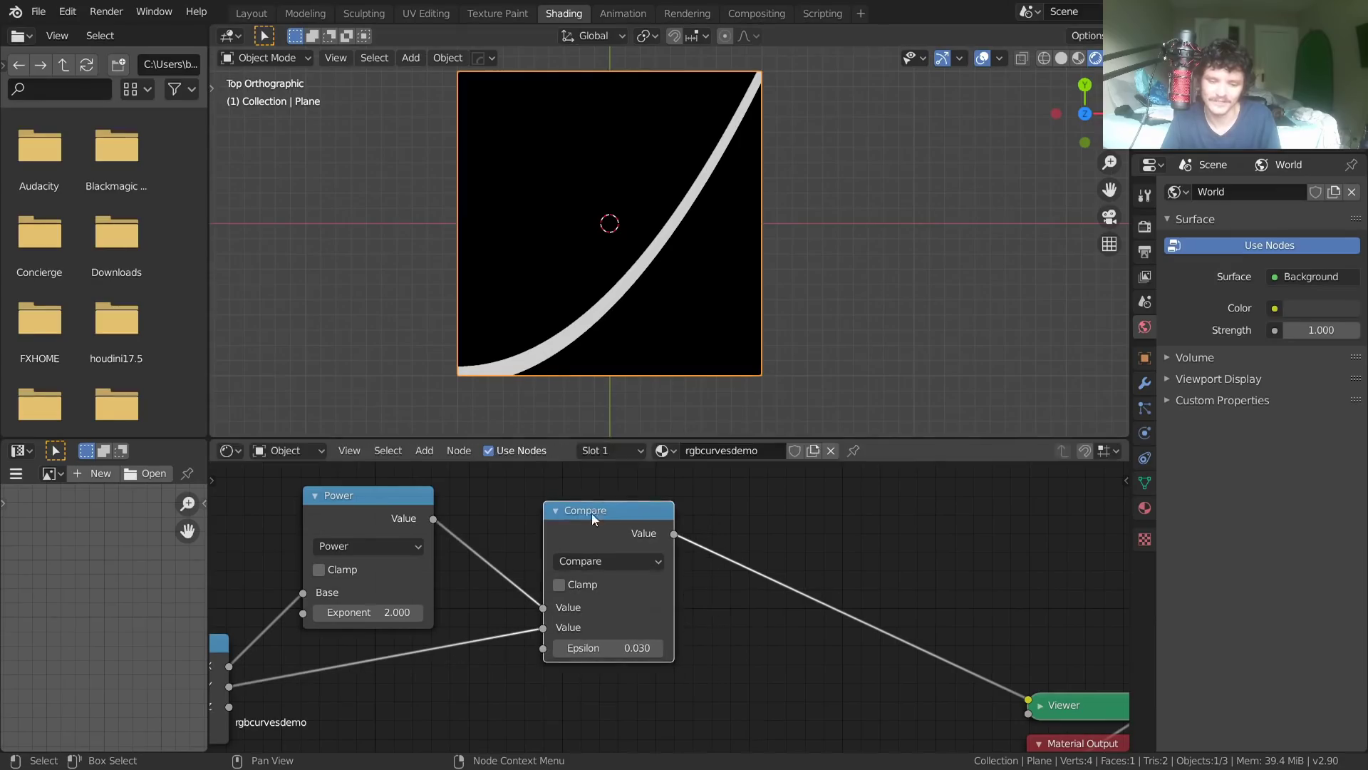
# Change Compare to Less Than, then Greater Than, and relink Object coordinates into Separate XYZ.
pyautogui.click(597, 558)
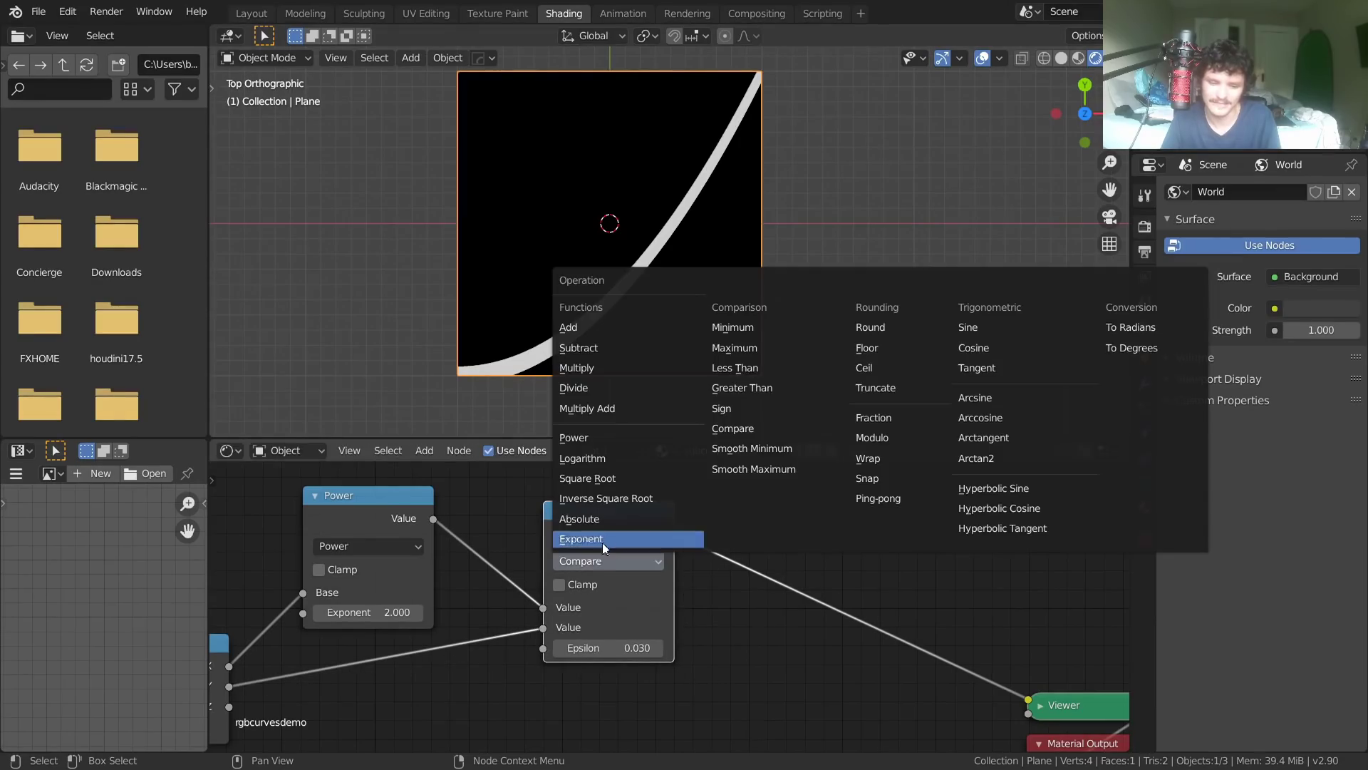
pyautogui.click(737, 365)
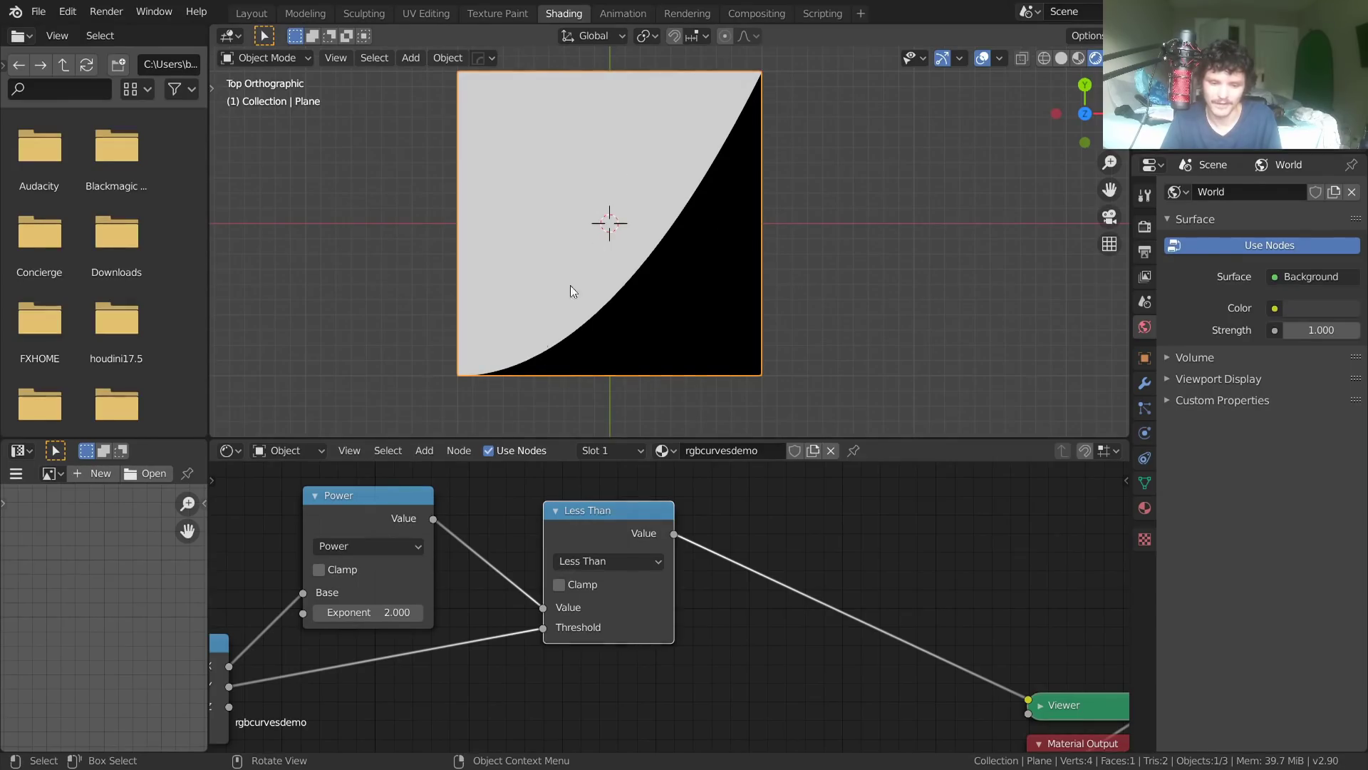
pyautogui.moveTo(485, 573); pyautogui.dragTo(738, 554, button='middle')
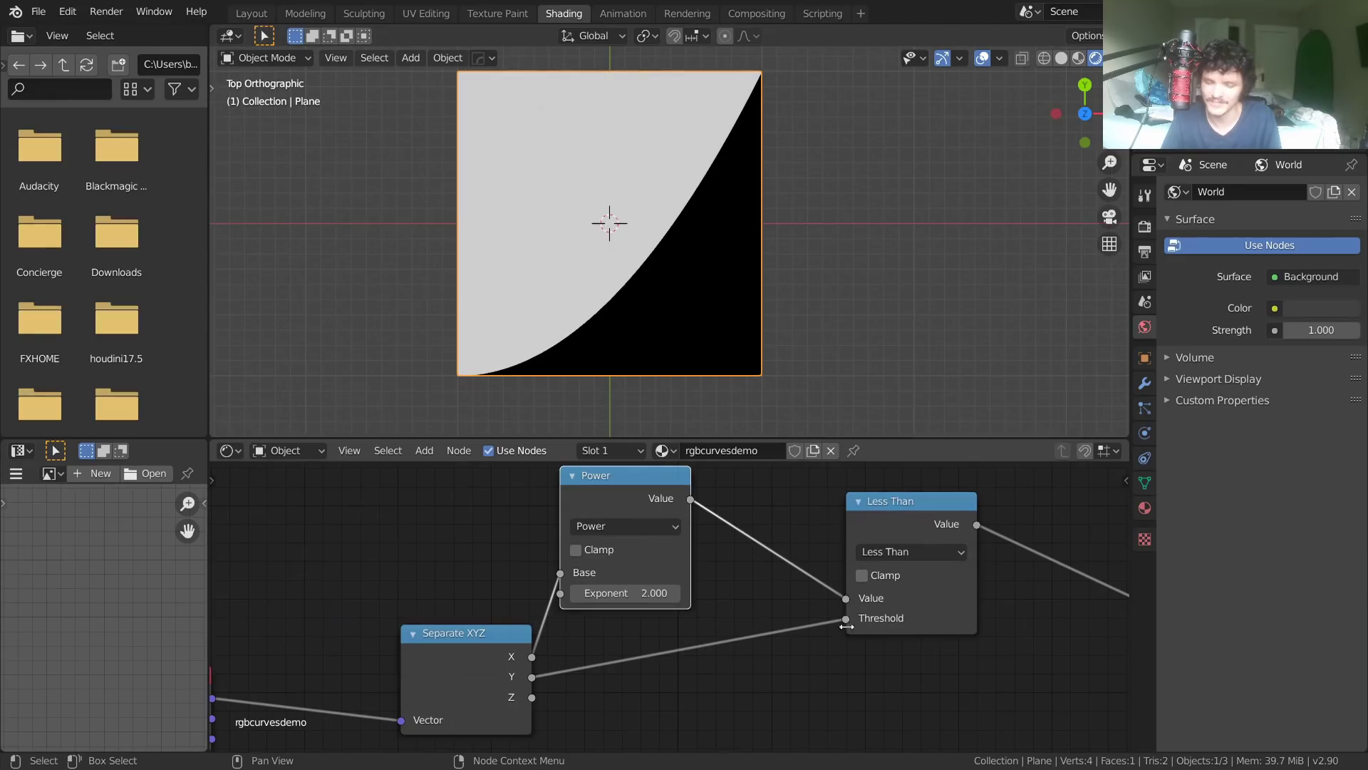
pyautogui.moveTo(848, 618); pyautogui.dragTo(677, 610, button='middle')
pyautogui.click(704, 567)
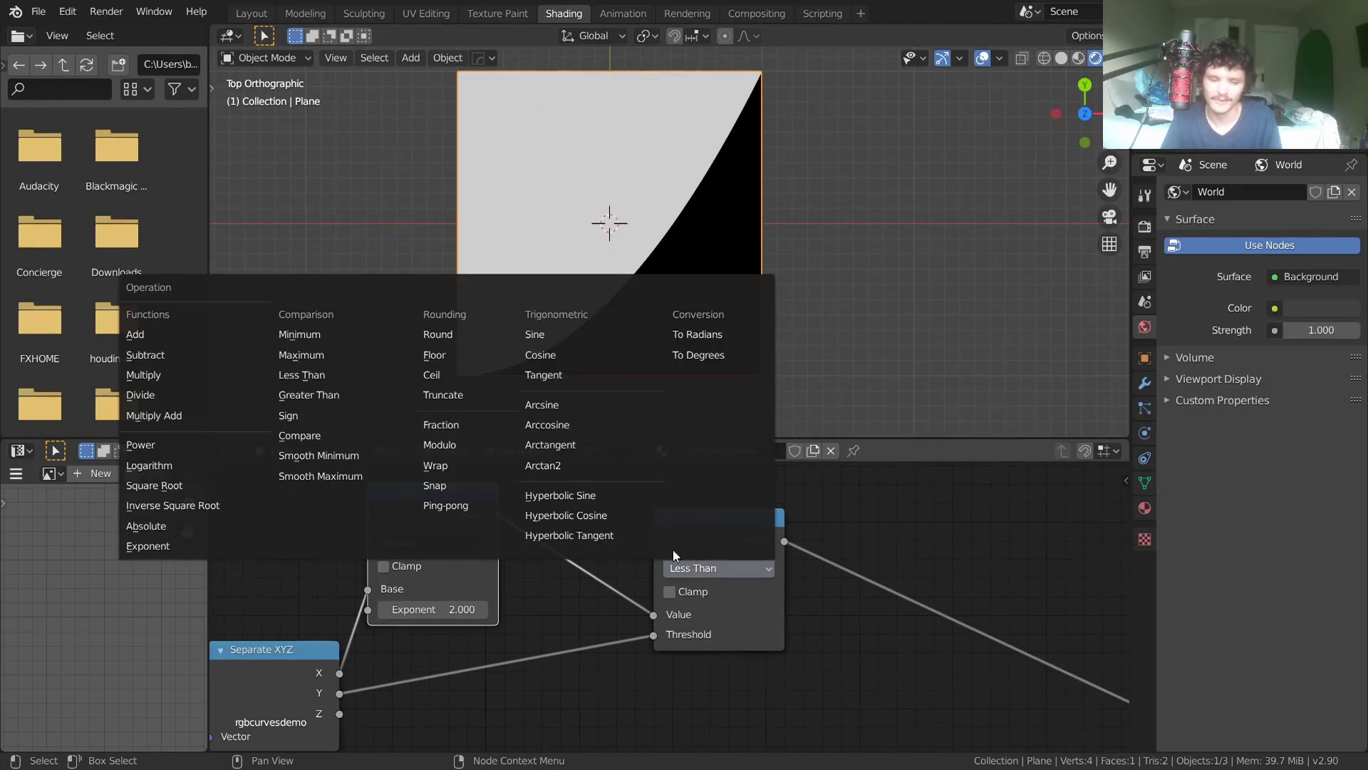
pyautogui.click(351, 393)
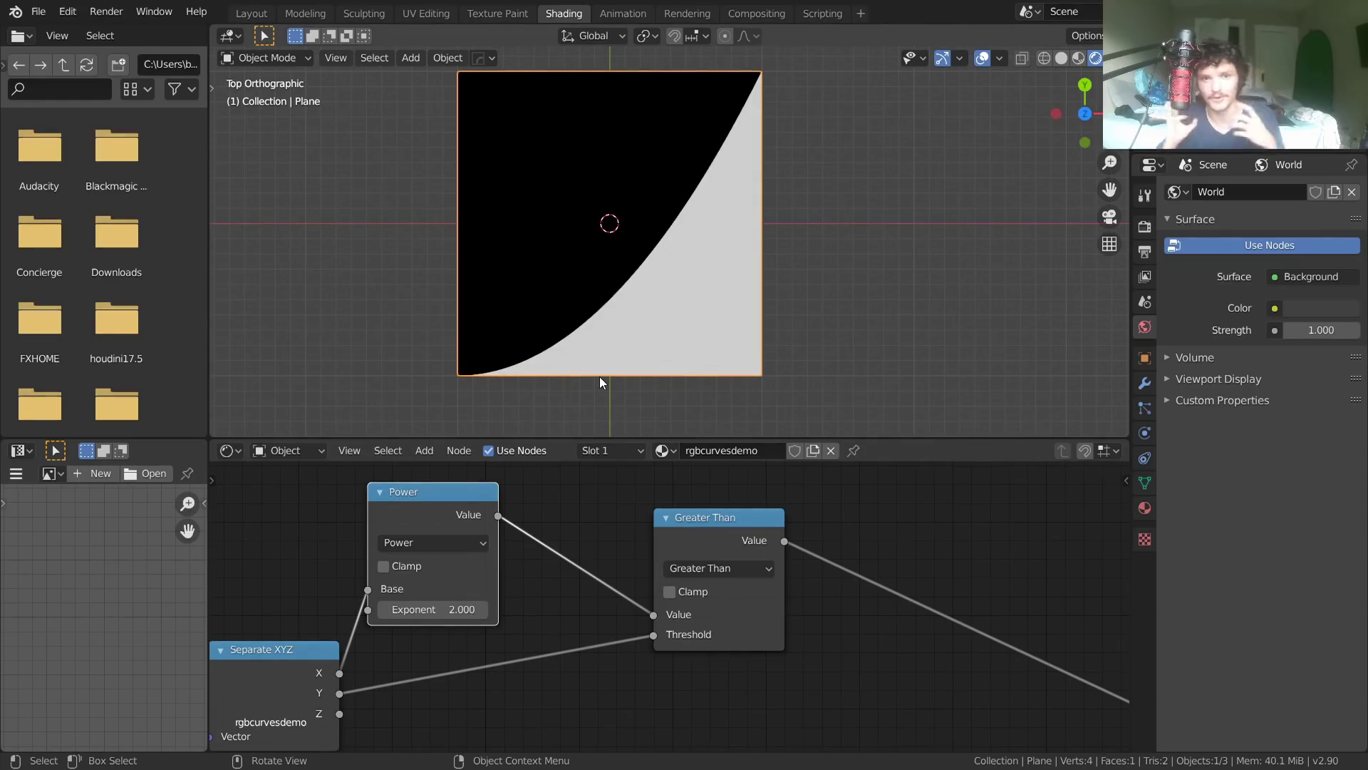
pyautogui.moveTo(332, 639); pyautogui.dragTo(908, 542, button='middle')
pyautogui.moveTo(595, 677); pyautogui.dragTo(801, 634)
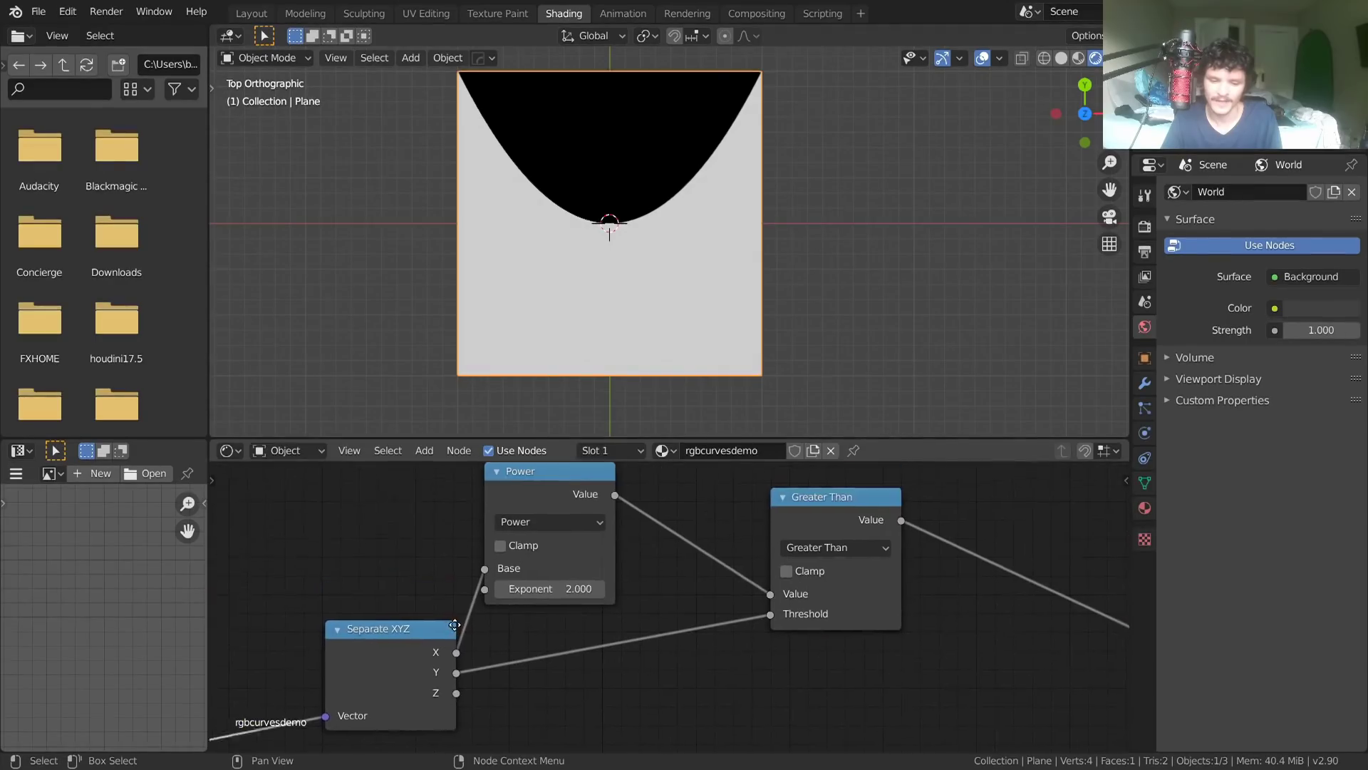
# Set the Power exponent to 3, try 4, and settle back on 3.
pyautogui.doubleClick(552, 594)
pyautogui.write('3')
pyautogui.press('Return')
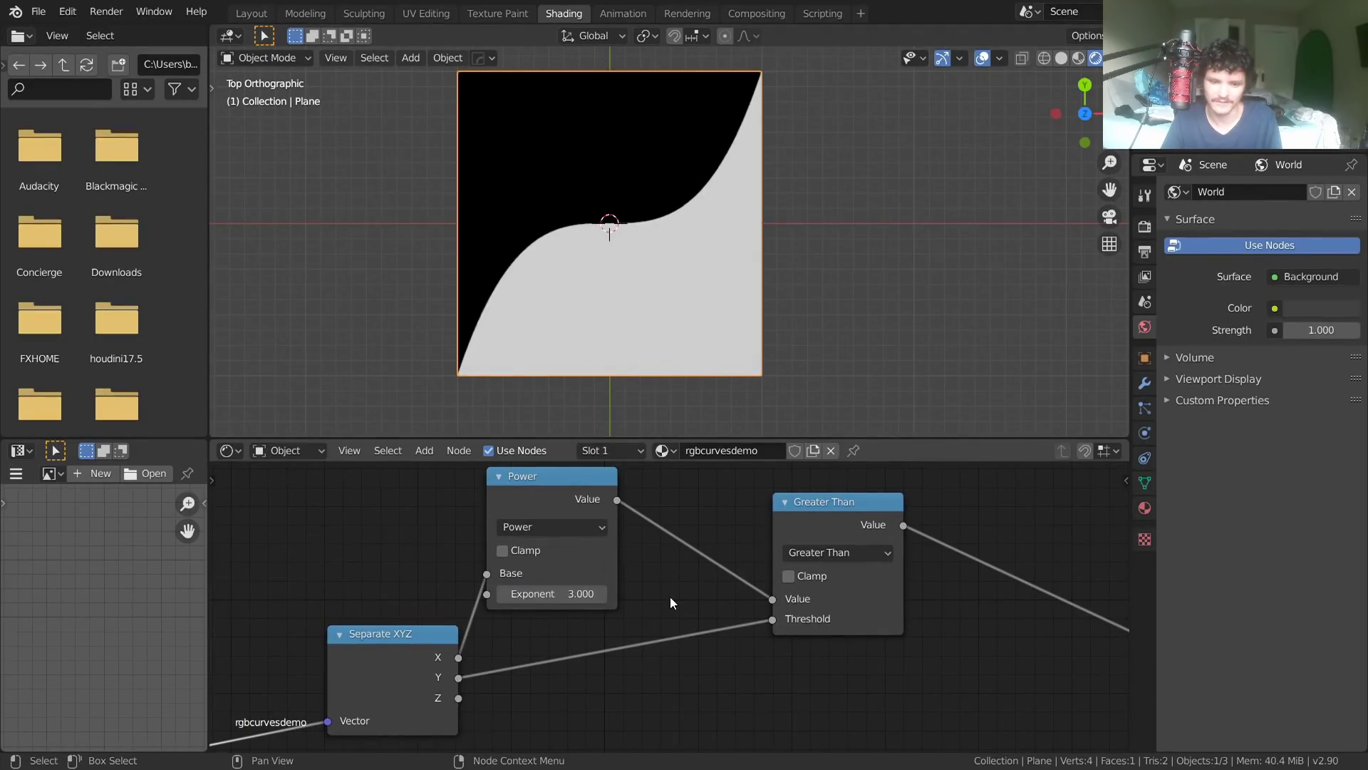
pyautogui.doubleClick(552, 593)
pyautogui.write('4')
pyautogui.press('Return')
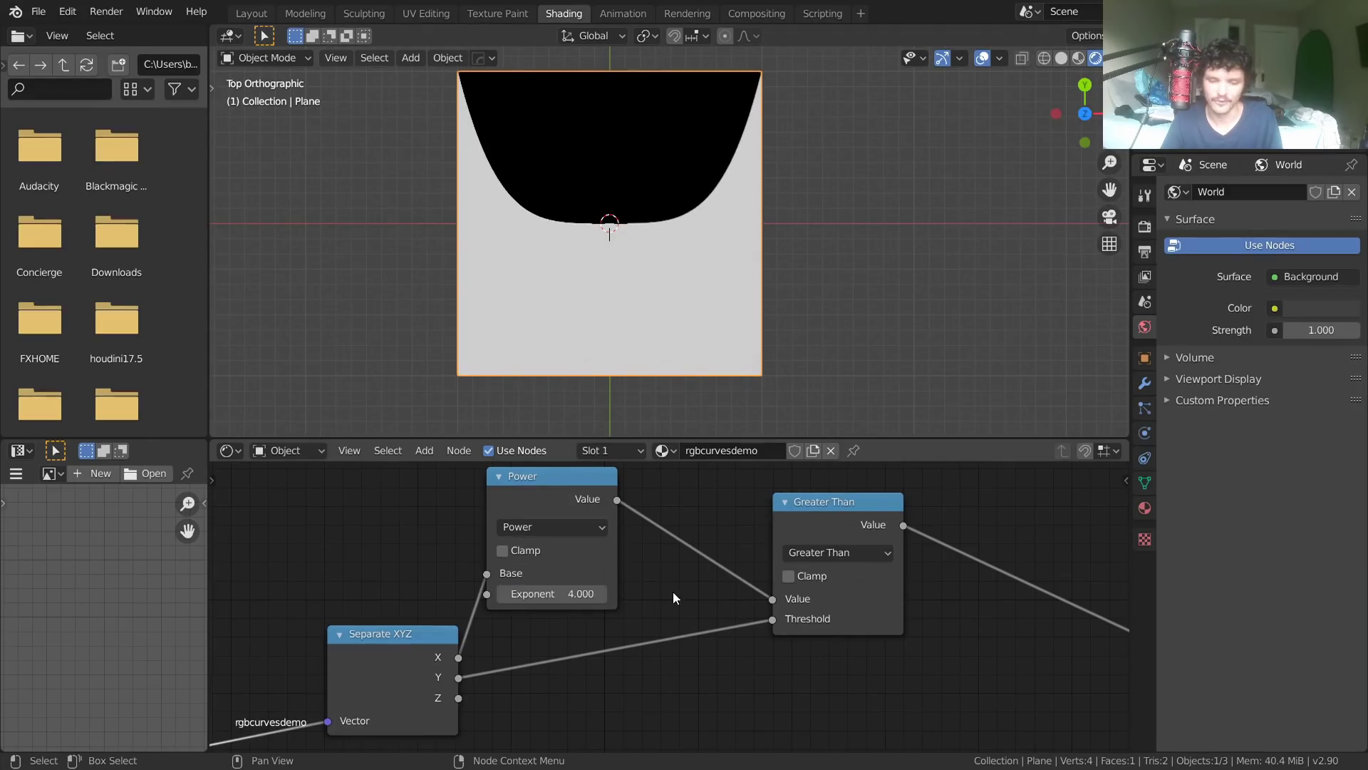
pyautogui.doubleClick(563, 593)
pyautogui.write('3')
pyautogui.press('Return')
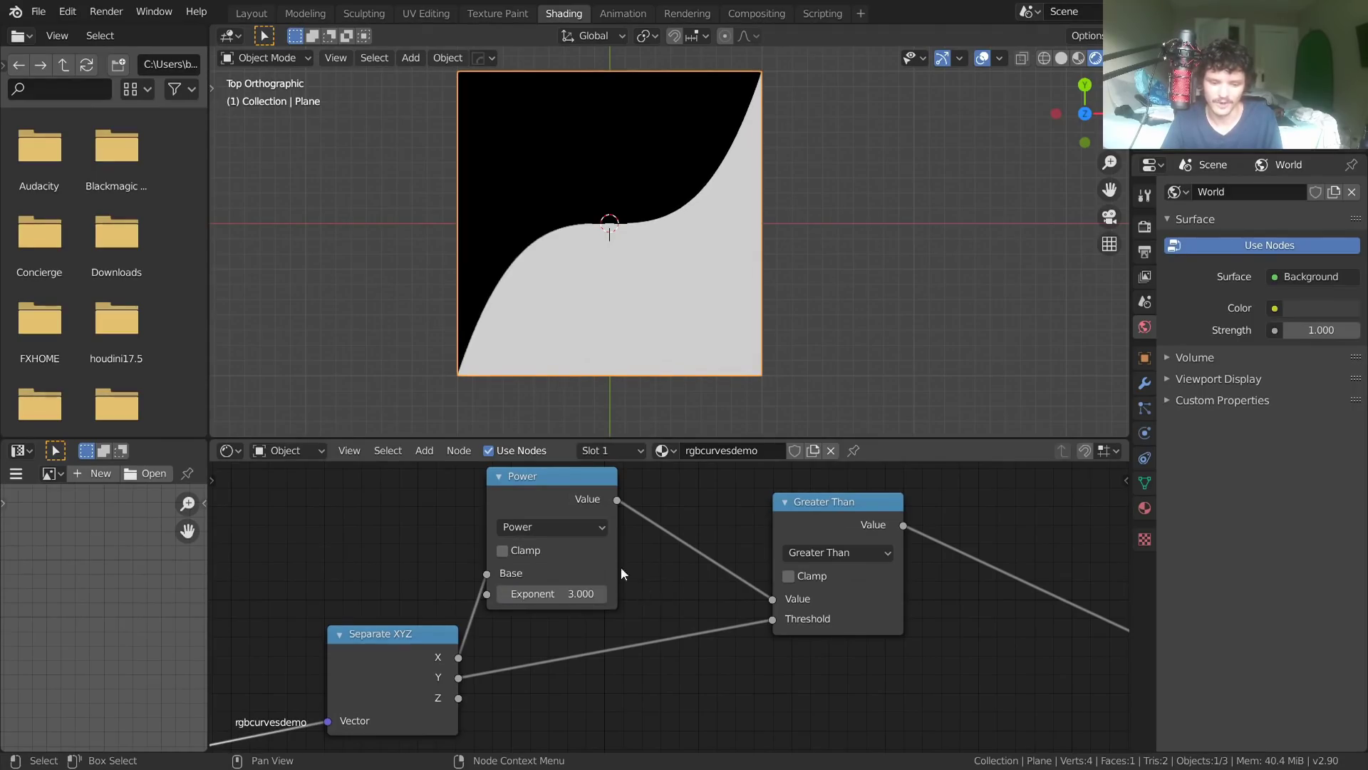
pyautogui.click(553, 529)
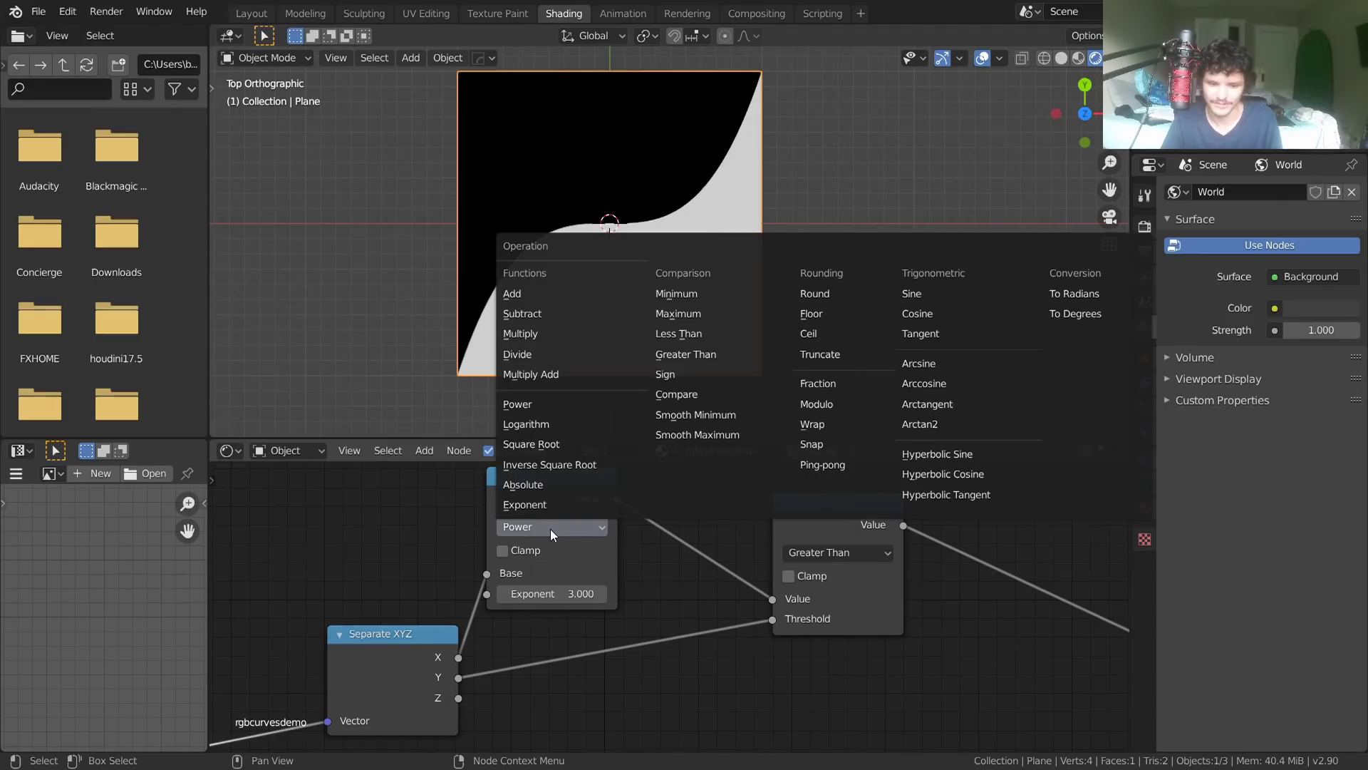
pyautogui.click(545, 465)
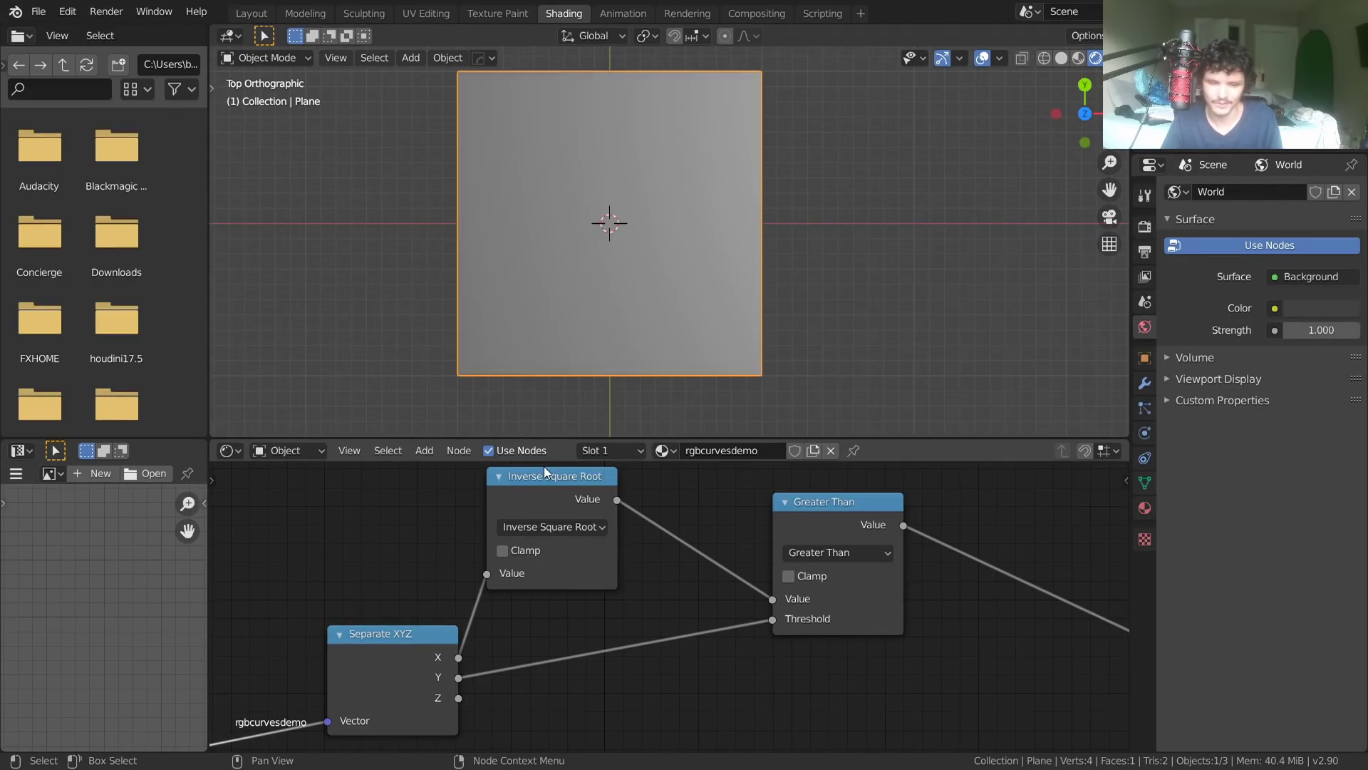
pyautogui.click(546, 520)
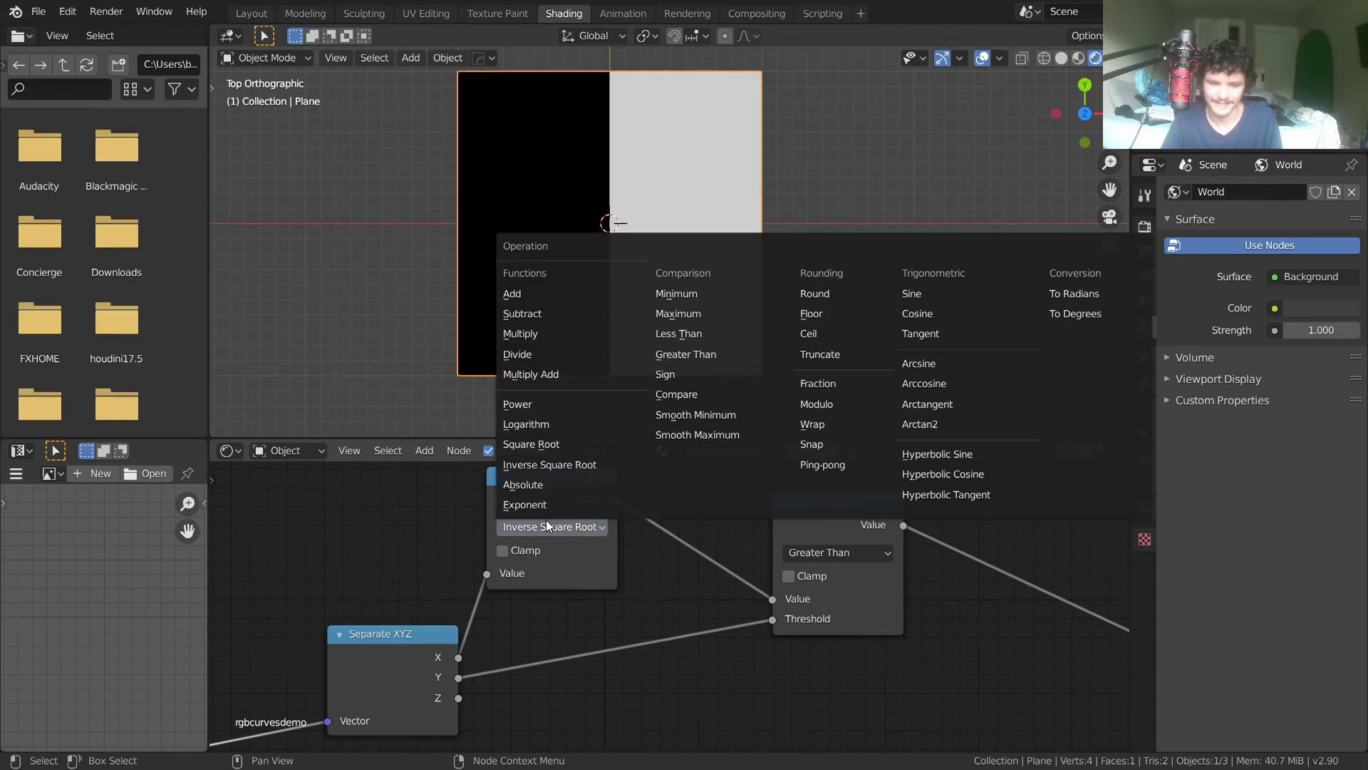
pyautogui.click(544, 447)
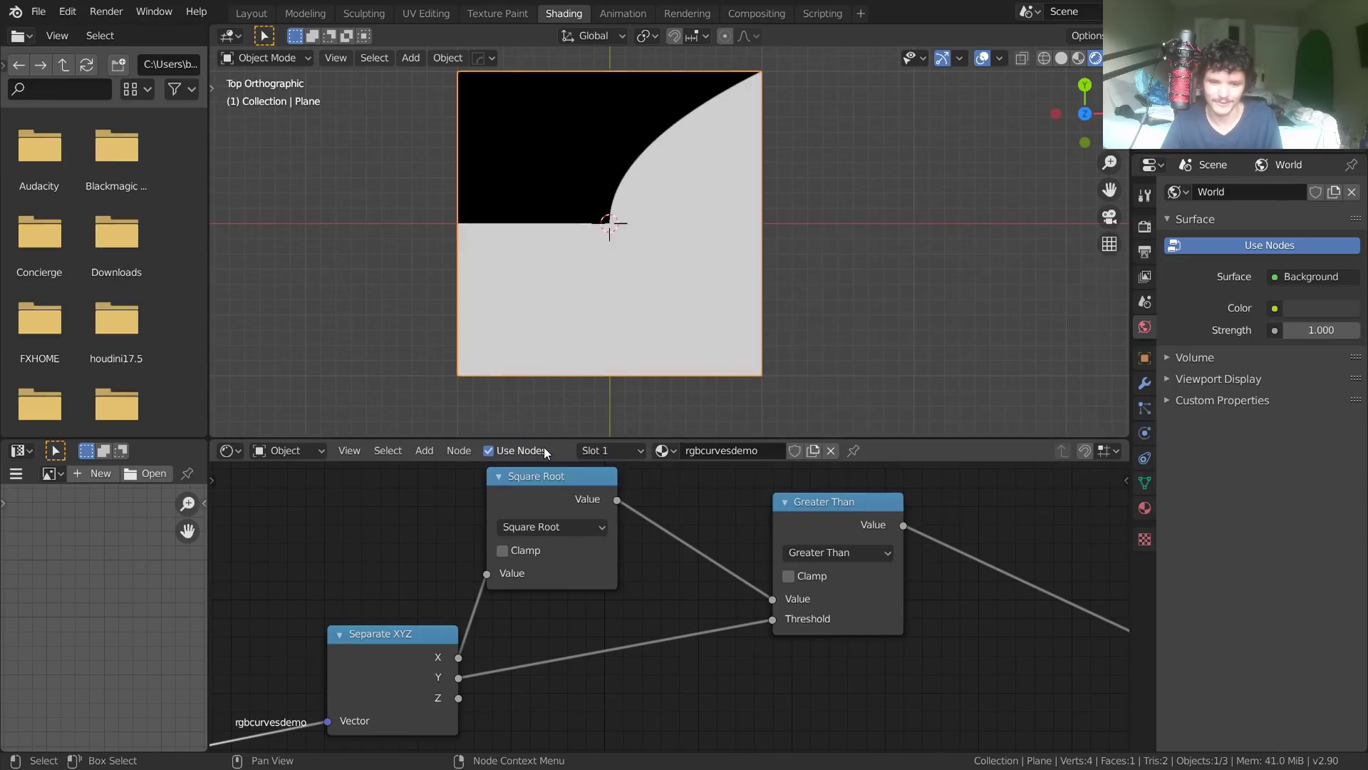
pyautogui.hotkey('ctrl', 'z')
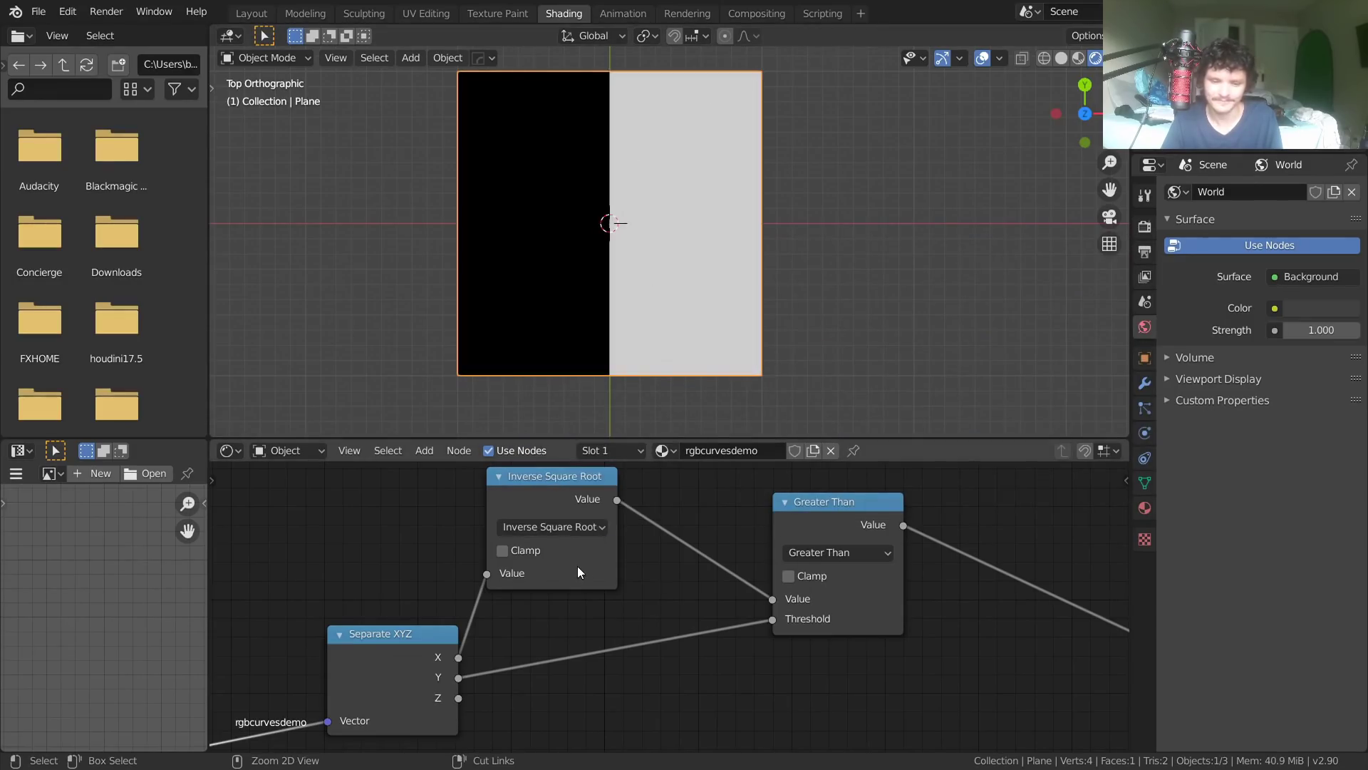
pyautogui.hotkey('ctrl', 'z')
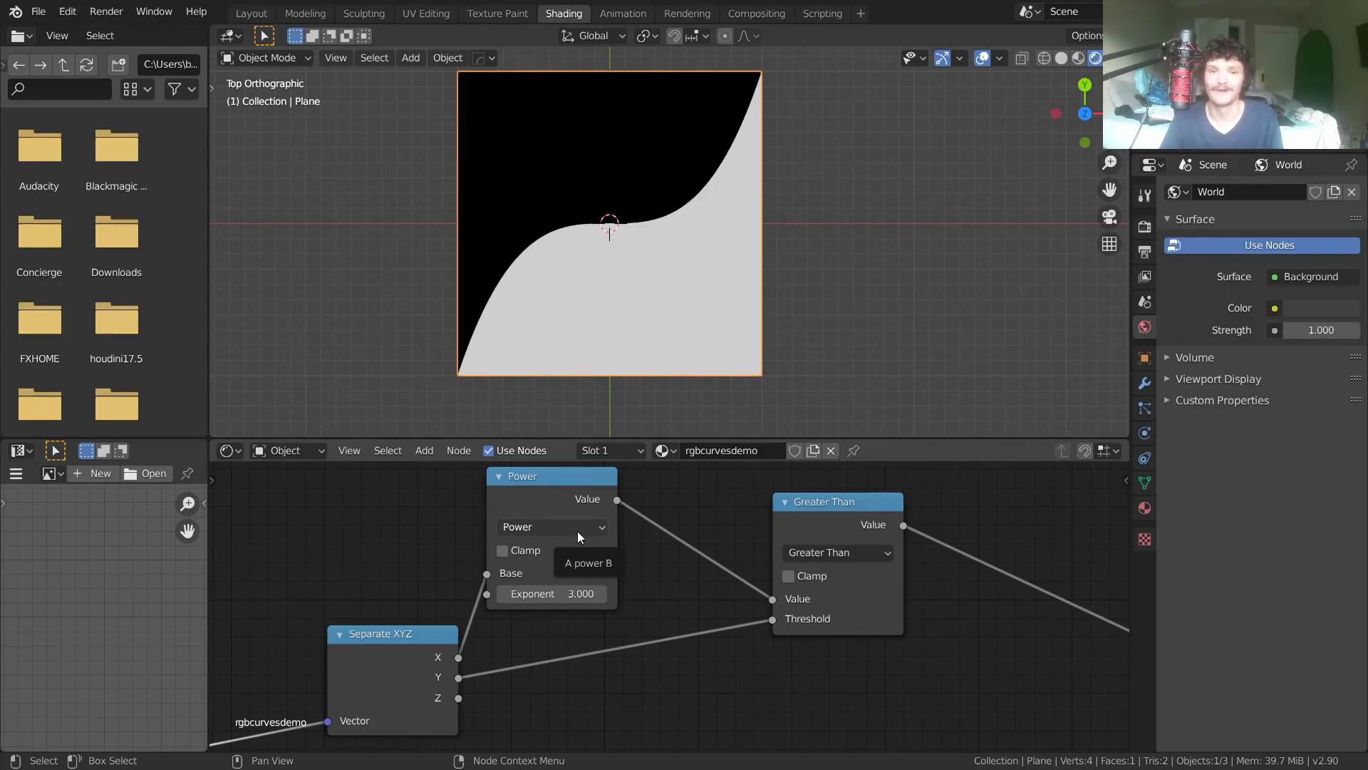
pyautogui.moveTo(667, 579); pyautogui.dragTo(660, 632, button='middle')
pyautogui.moveTo(566, 546); pyautogui.dragTo(523, 533)
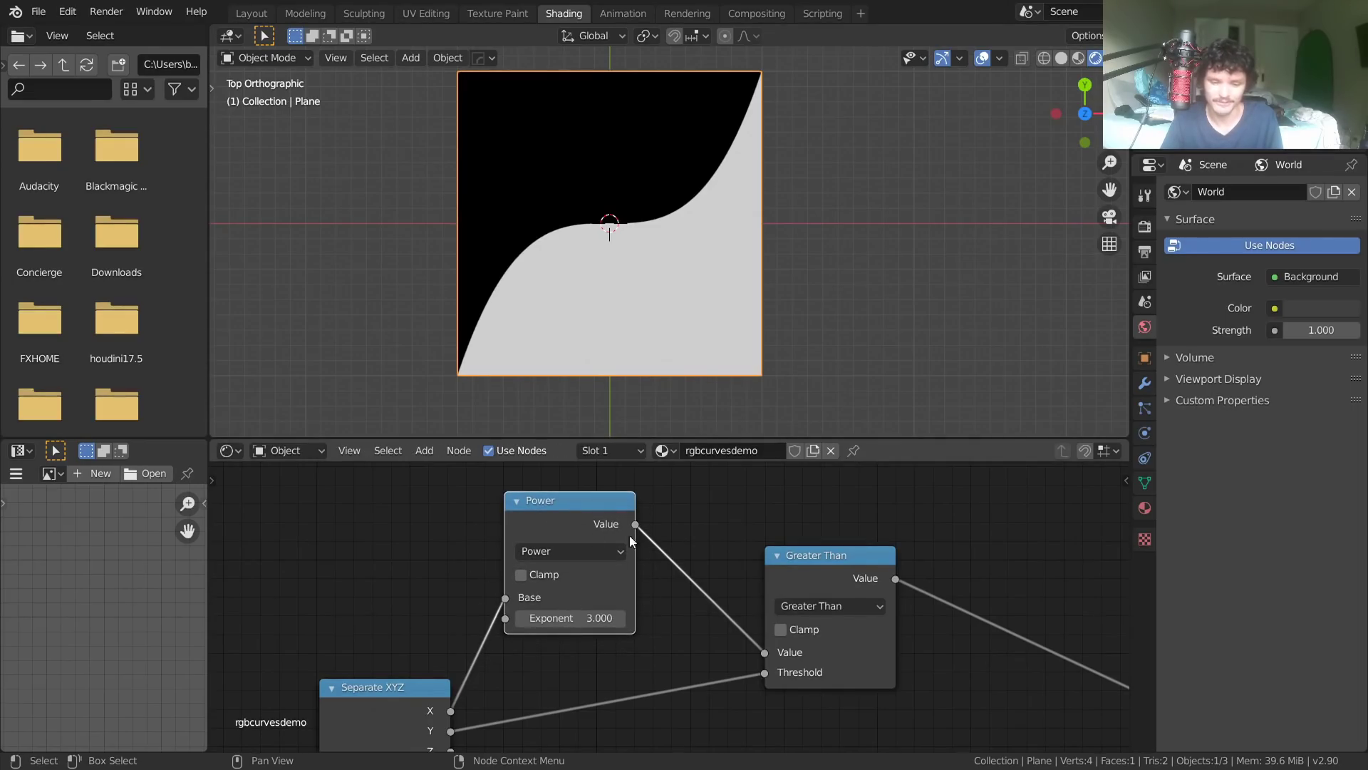
pyautogui.moveTo(474, 592); pyautogui.dragTo(364, 584, button='middle')
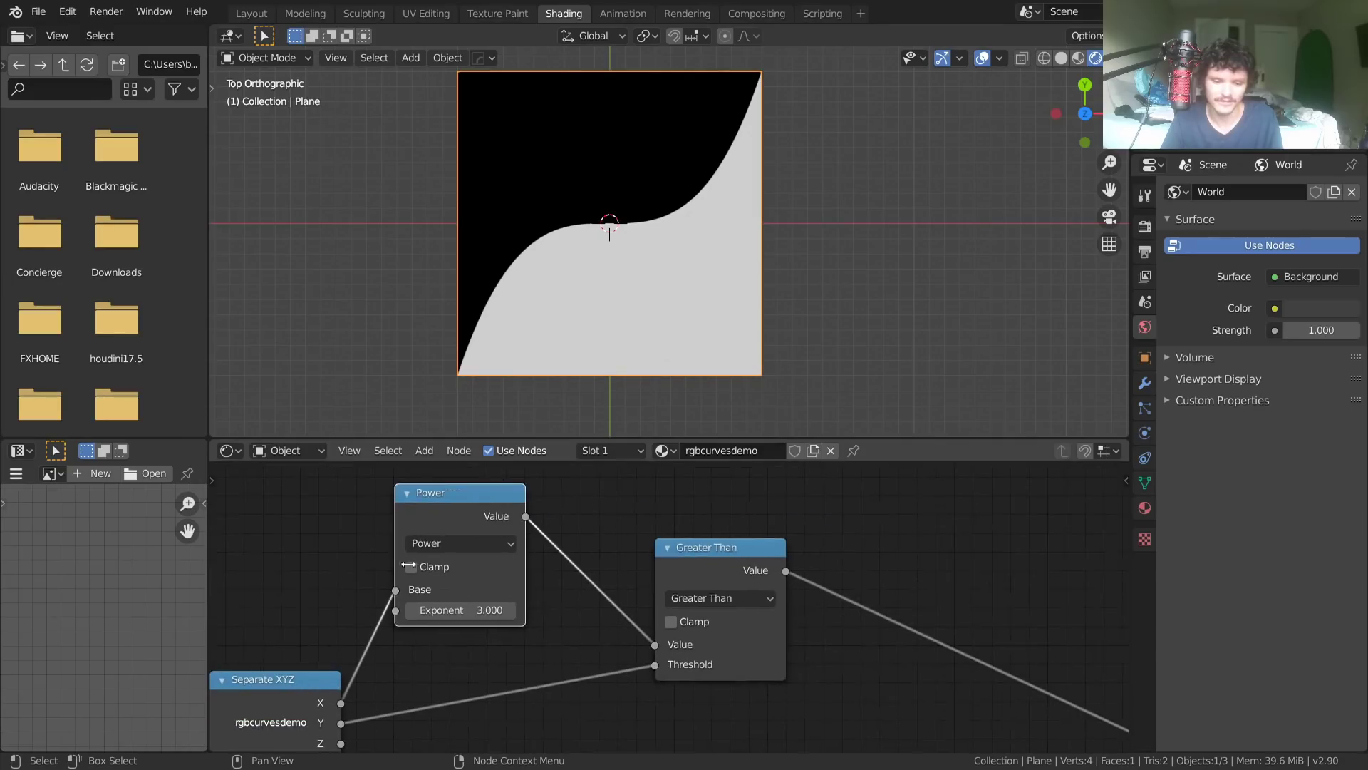
pyautogui.click(702, 601)
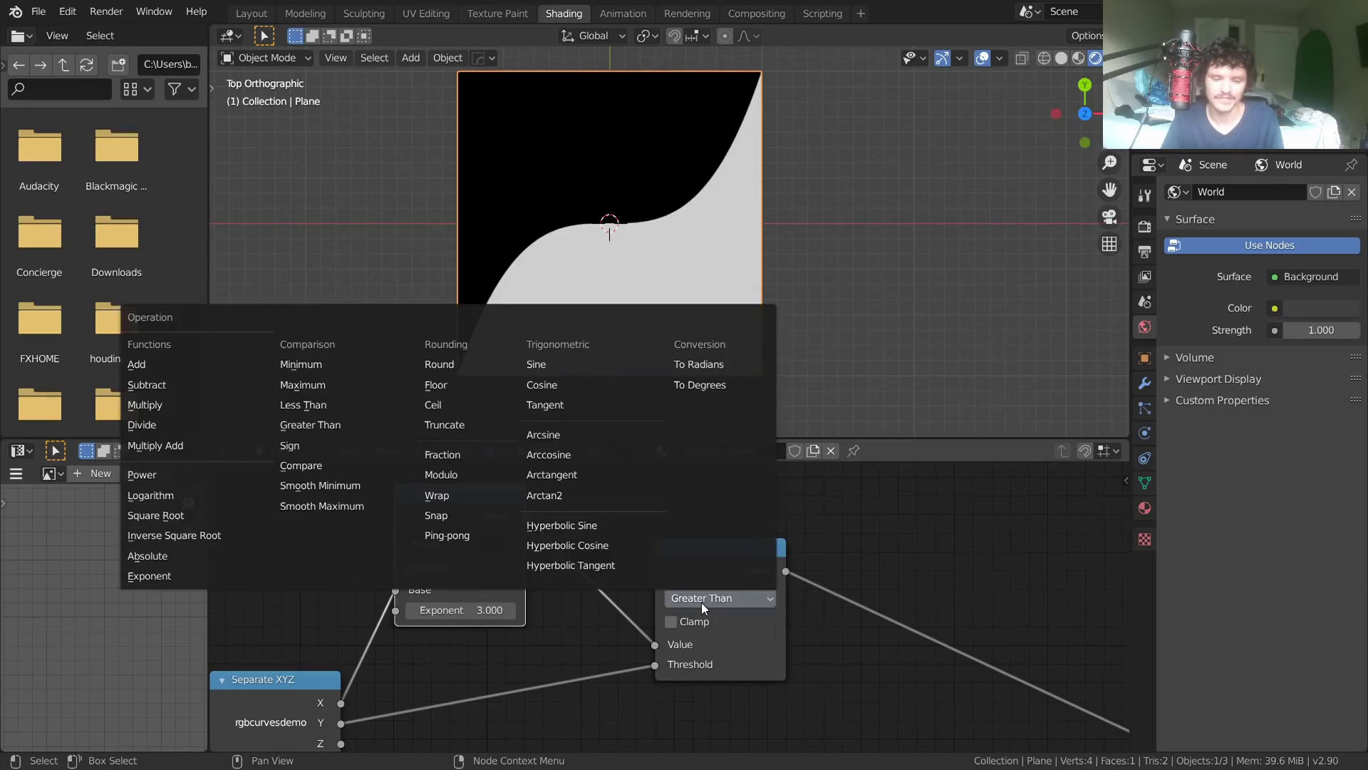
# Switch the comparison node to Subtract and toggle Clamp on and back off.
pyautogui.press('s')
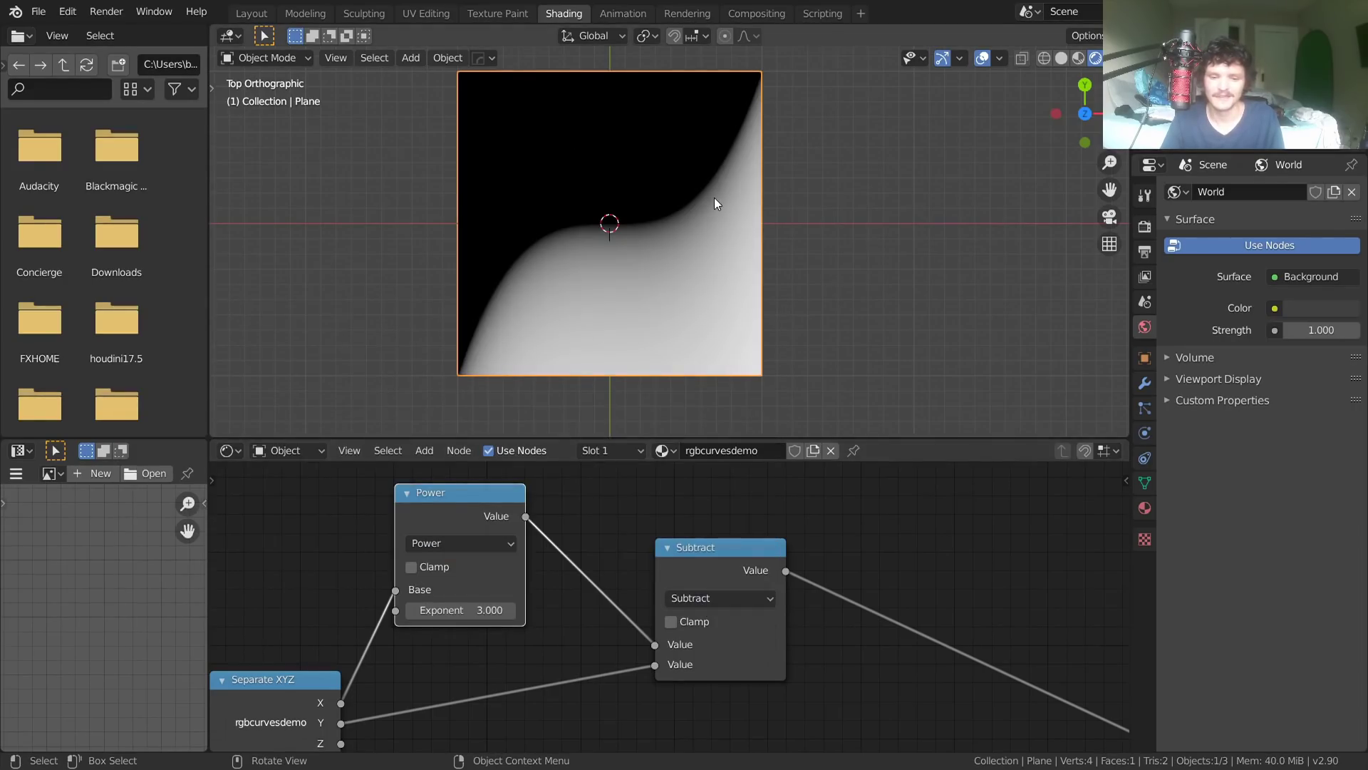
pyautogui.scroll(3, 730, 194)
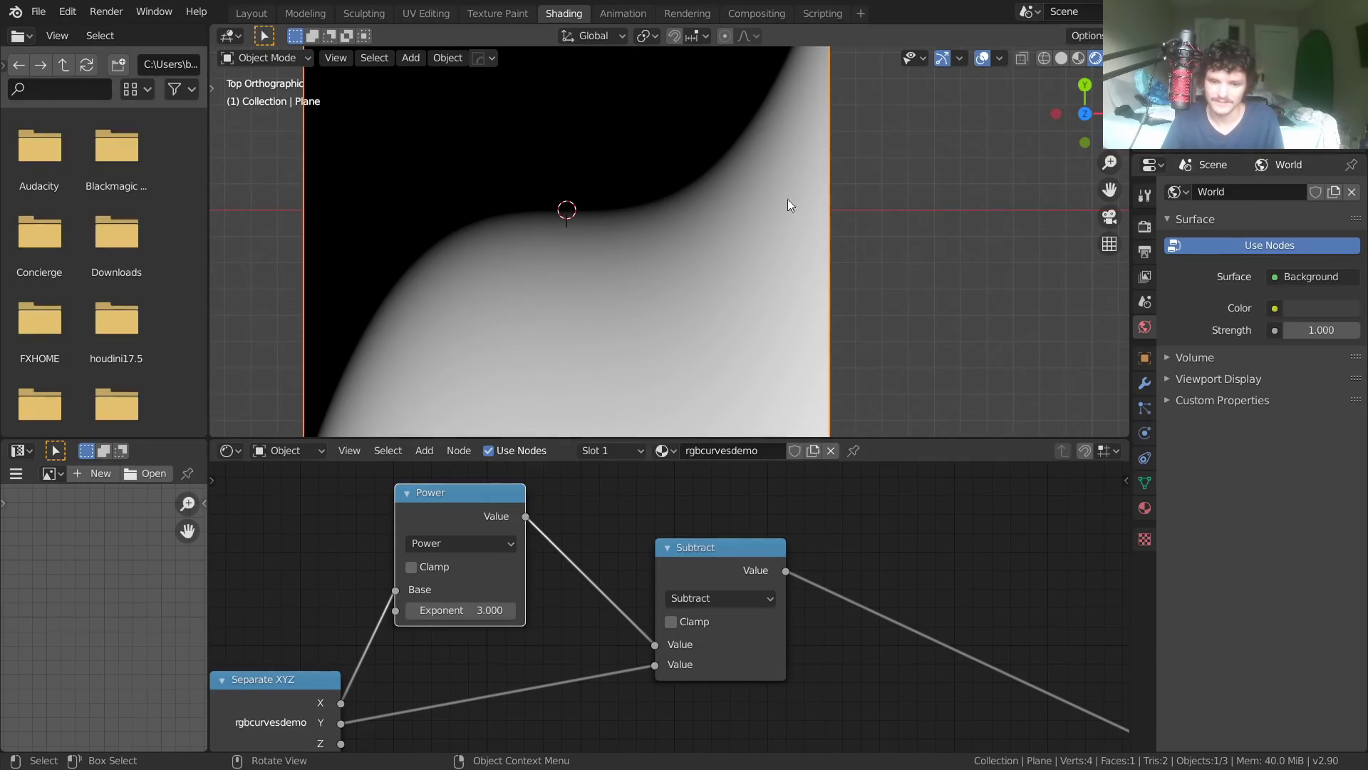
pyautogui.scroll(1, 674, 234)
pyautogui.keyDown('shift'); pyautogui.moveTo(602, 110); pyautogui.dragTo(712, 330, button='middle'); pyautogui.keyUp('shift')
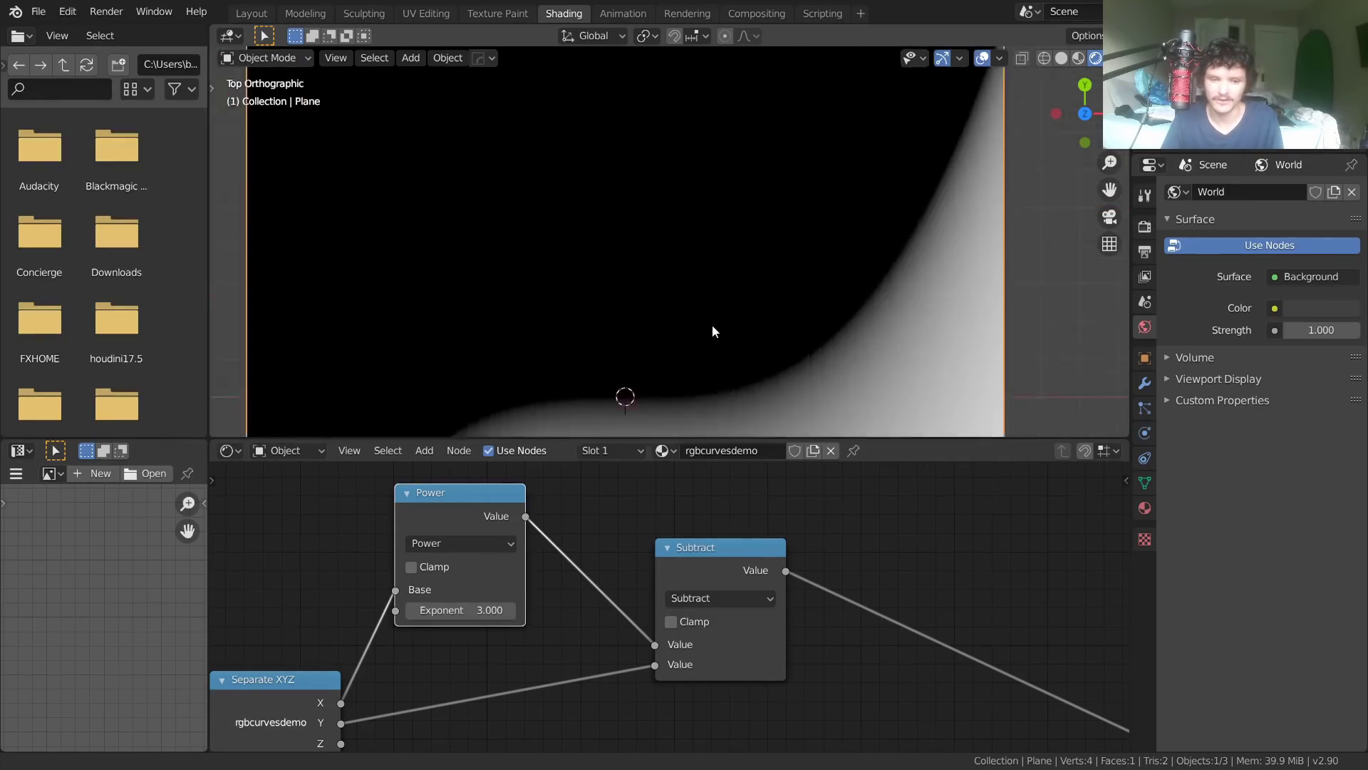
pyautogui.scroll(2, 714, 342)
pyautogui.scroll(-4, 695, 300)
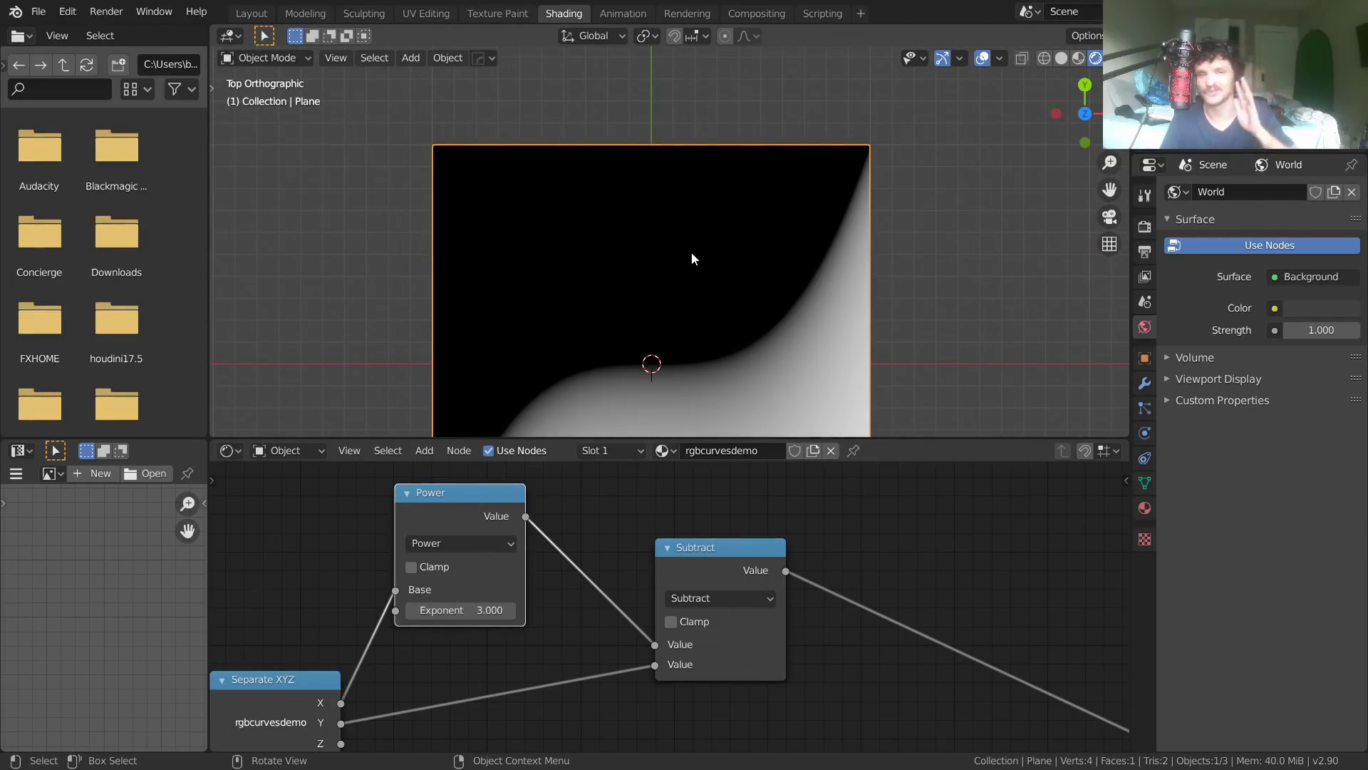
pyautogui.click(671, 622)
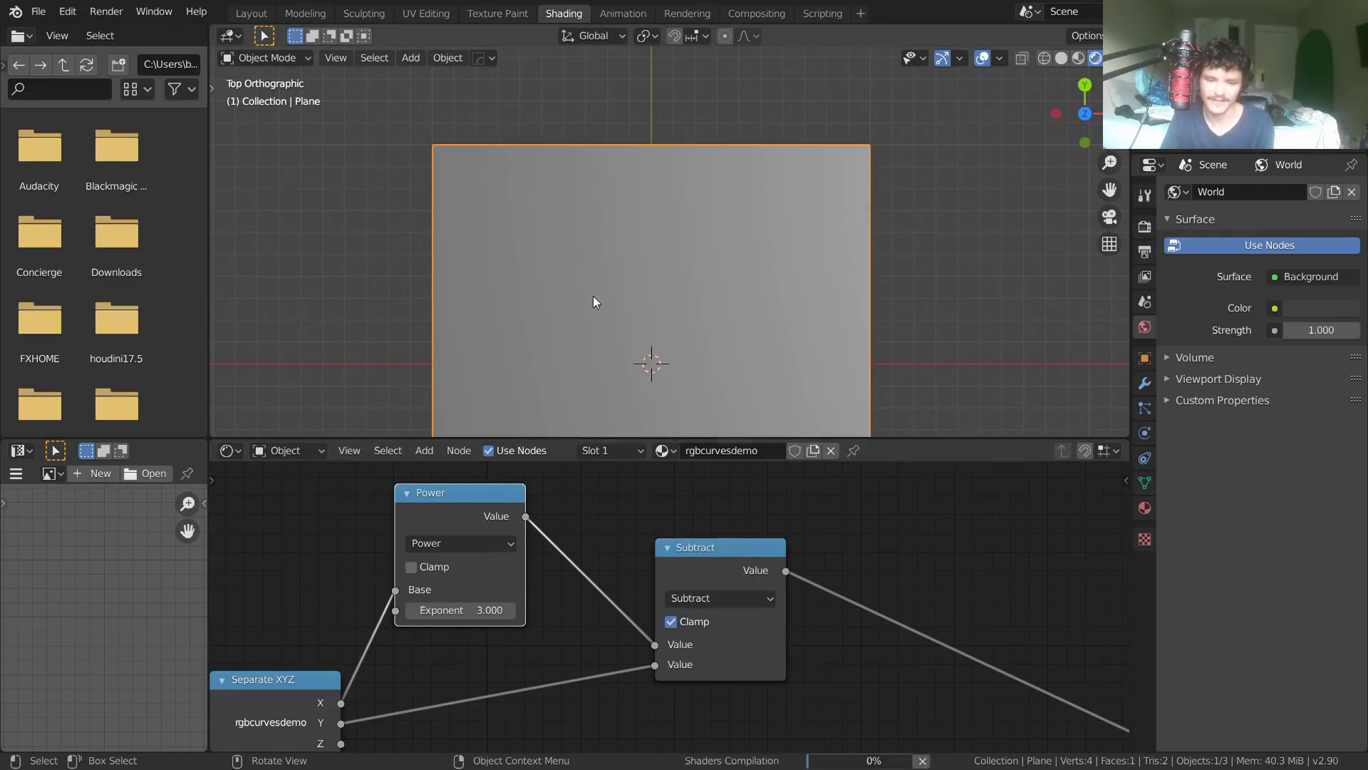
pyautogui.scroll(-3, 603, 256)
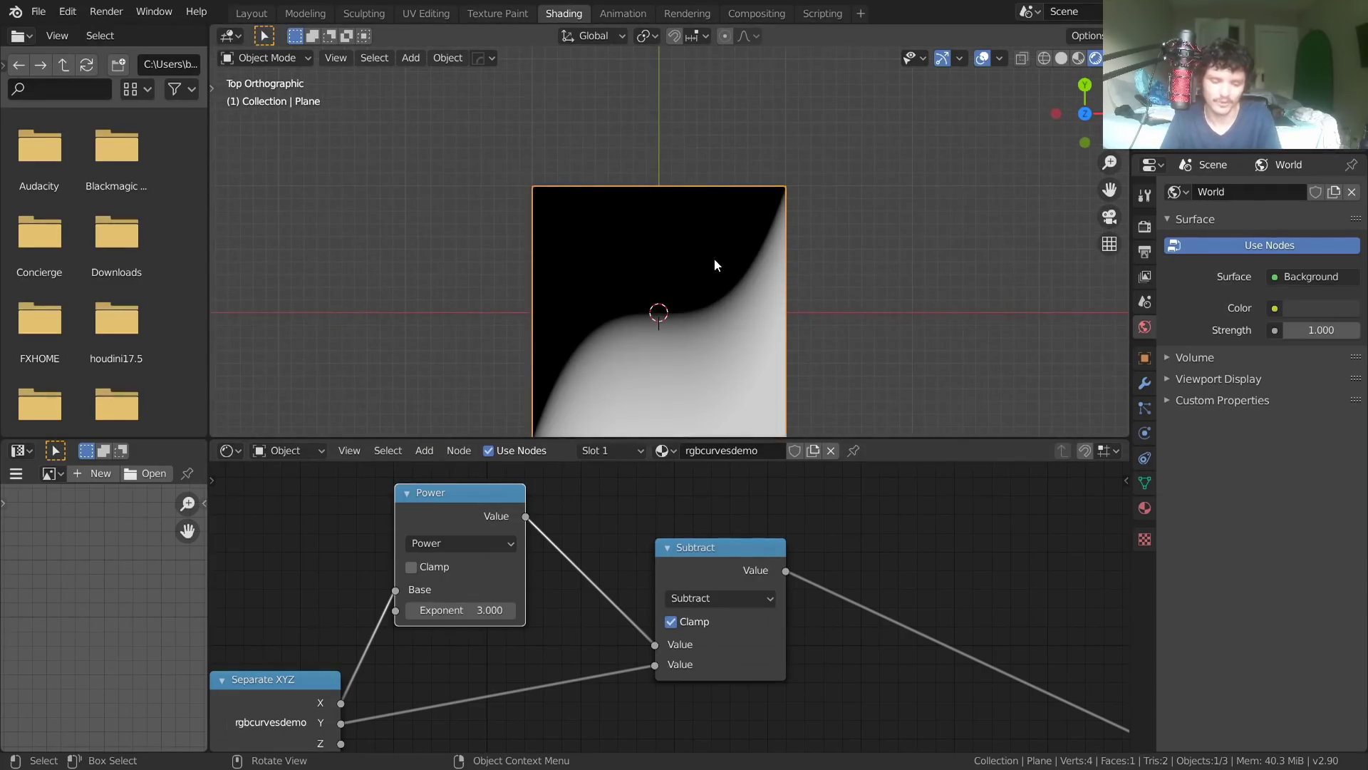
pyautogui.click(671, 623)
# Set the Power exponent to 2 and test swapping Subtract inputs, keeping Power first.
pyautogui.doubleClick(490, 610)
pyautogui.write('2')
pyautogui.press('Return')
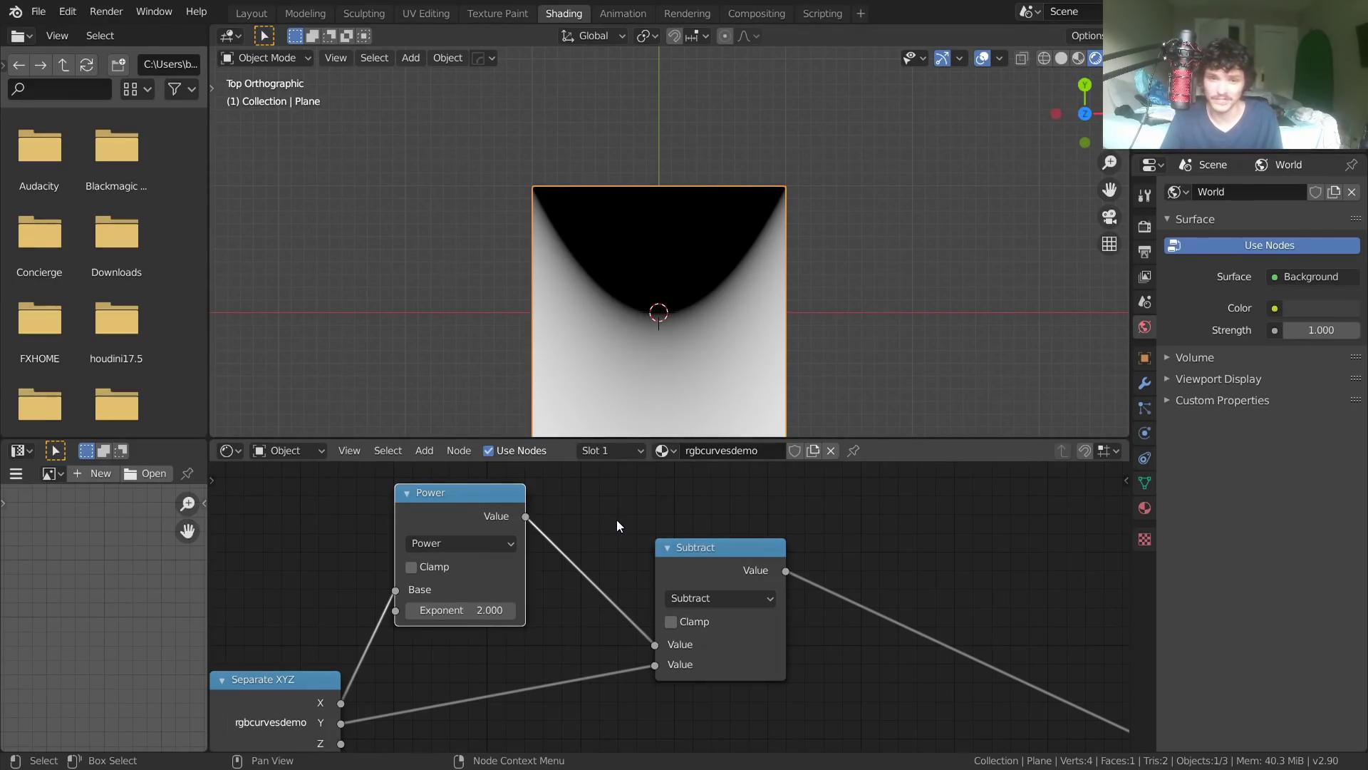
pyautogui.hotkey('alt', 's')
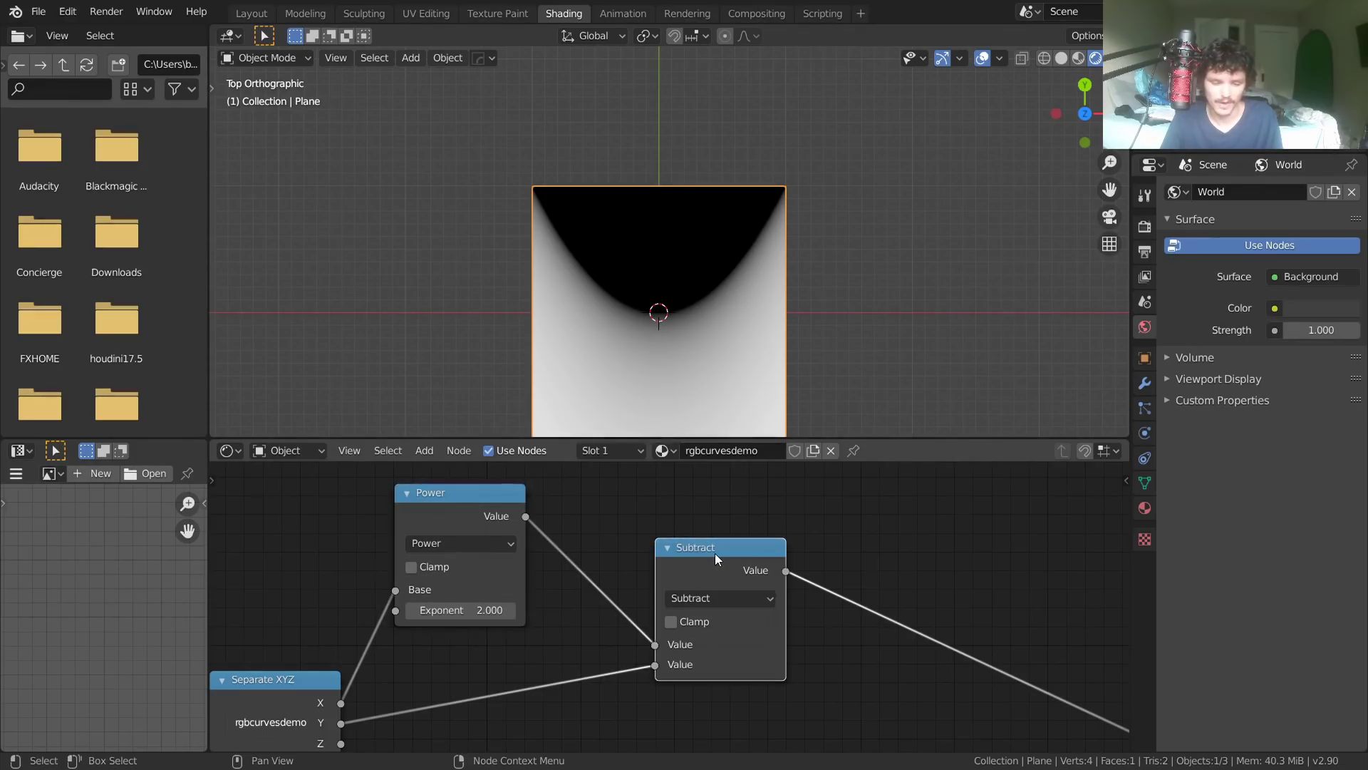
pyautogui.hotkey('alt', 's')
pyautogui.hotkey('alt', 's')
pyautogui.hotkey('alt', 's')
pyautogui.hotkey('alt', 's')
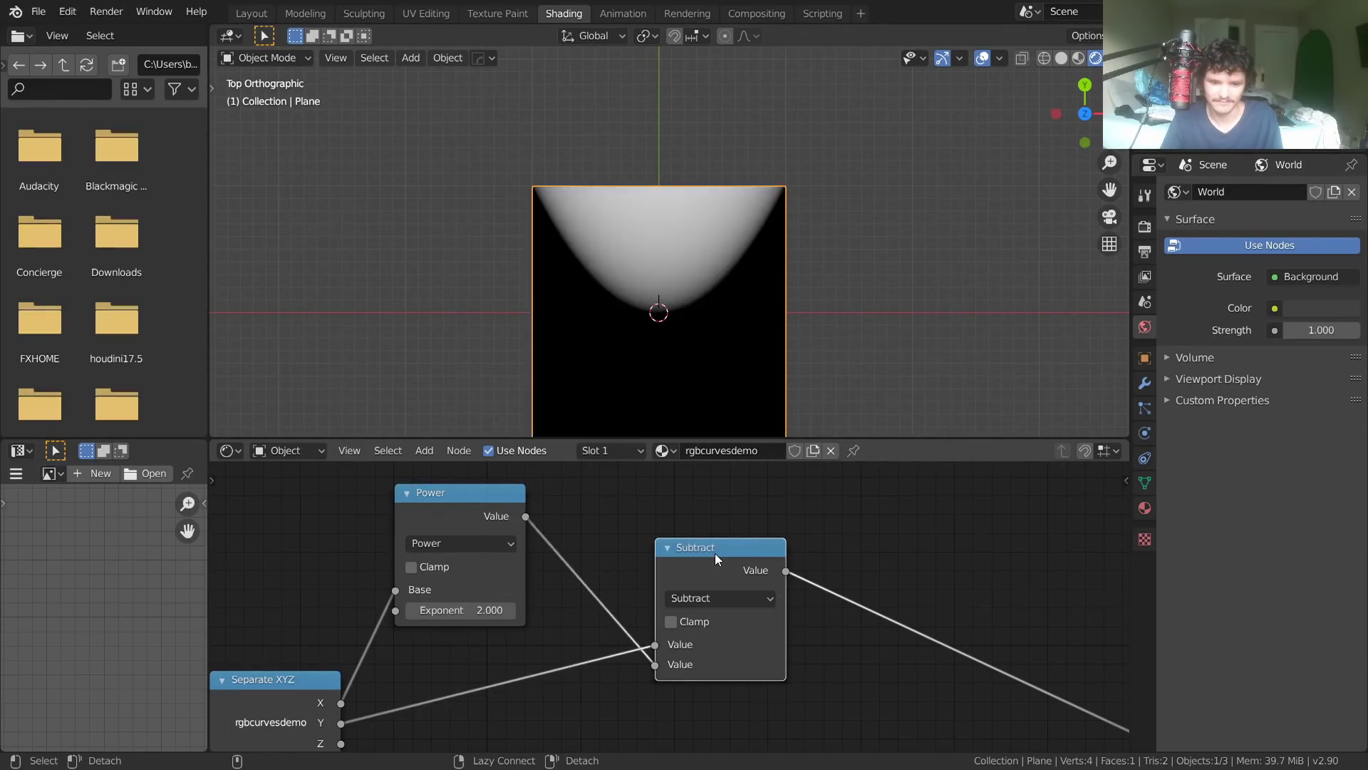
pyautogui.hotkey('alt', 's')
pyautogui.hotkey('alt', 's')
pyautogui.hotkey('alt', 's')
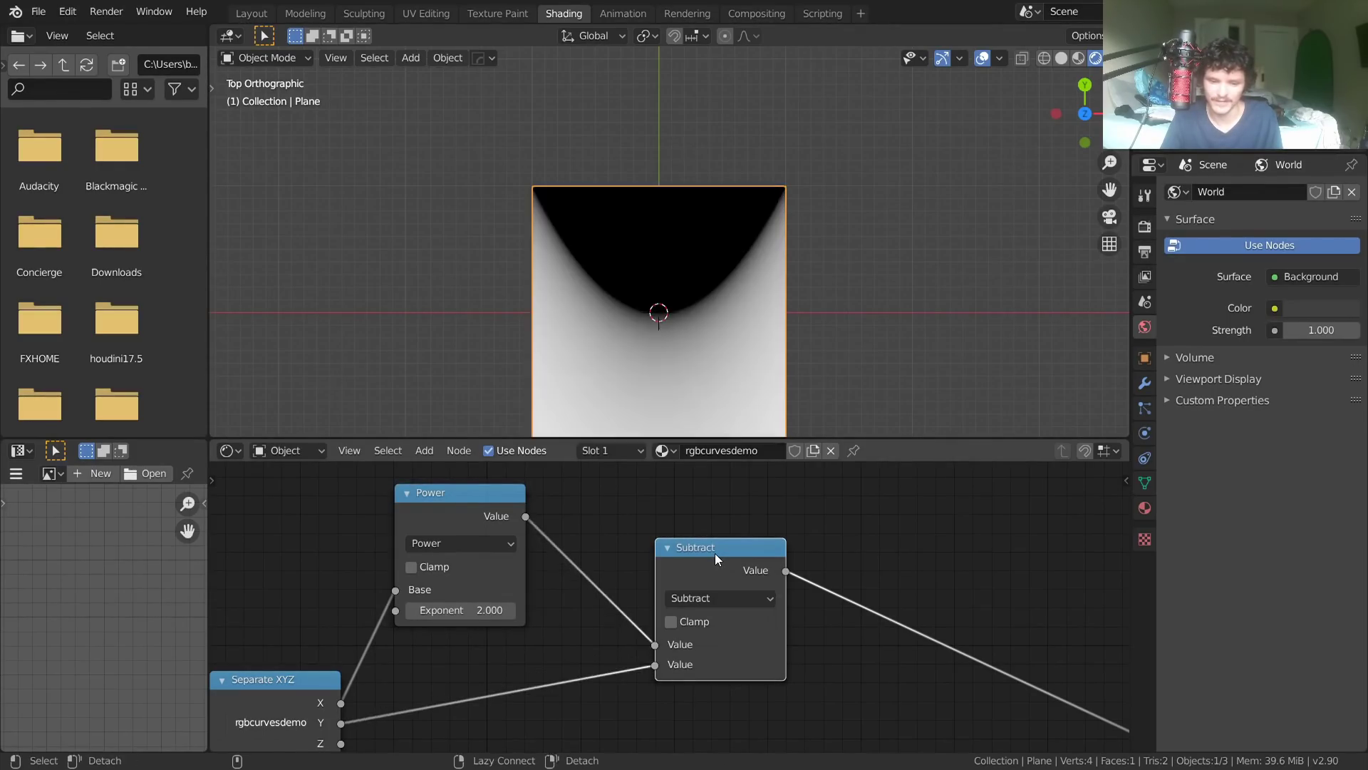
# Feed Generated coordinates into Separate XYZ and rearrange the nodes to the left.
pyautogui.keyDown('shift'); pyautogui.moveTo(750, 334); pyautogui.dragTo(735, 295, button='middle'); pyautogui.keyUp('shift')
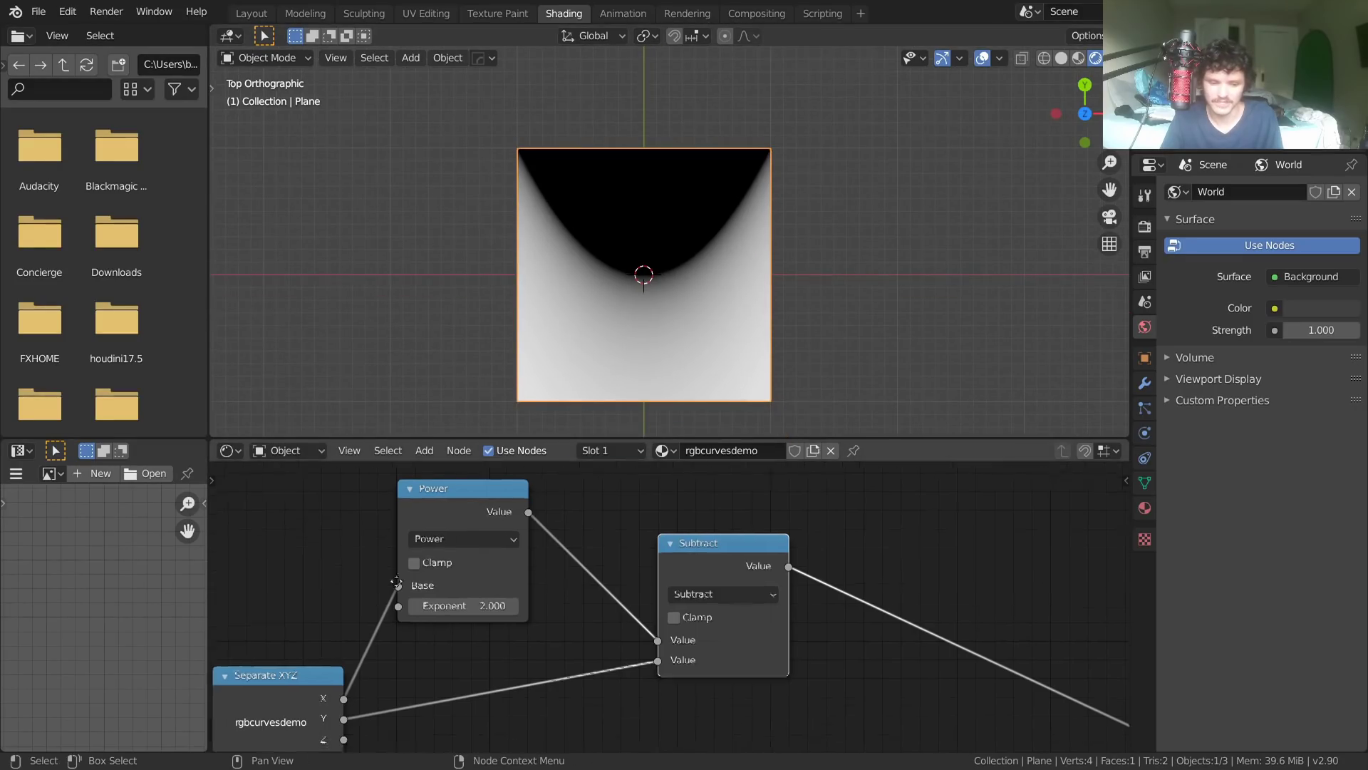
pyautogui.moveTo(218, 674); pyautogui.dragTo(510, 553, button='middle')
pyautogui.moveTo(392, 623); pyautogui.dragTo(582, 645)
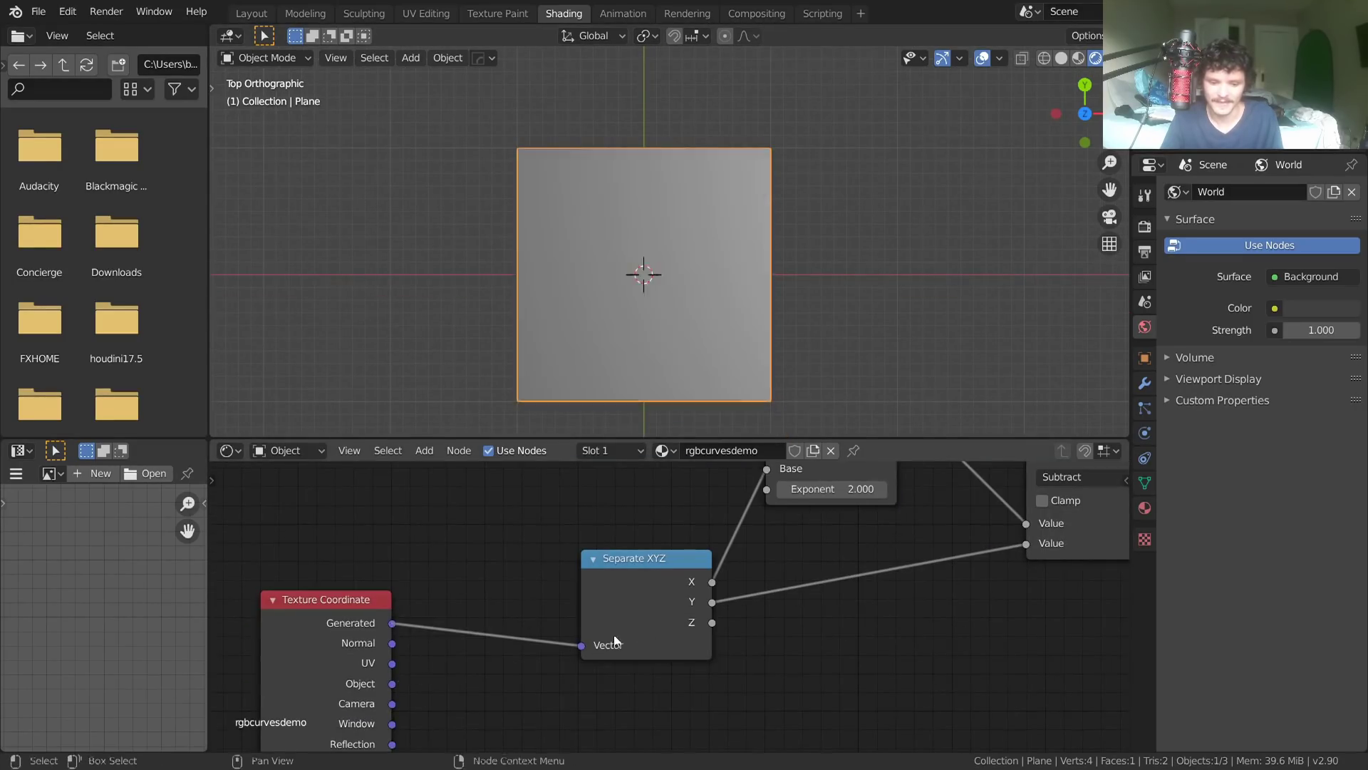
pyautogui.moveTo(768, 563); pyautogui.dragTo(618, 643, button='middle')
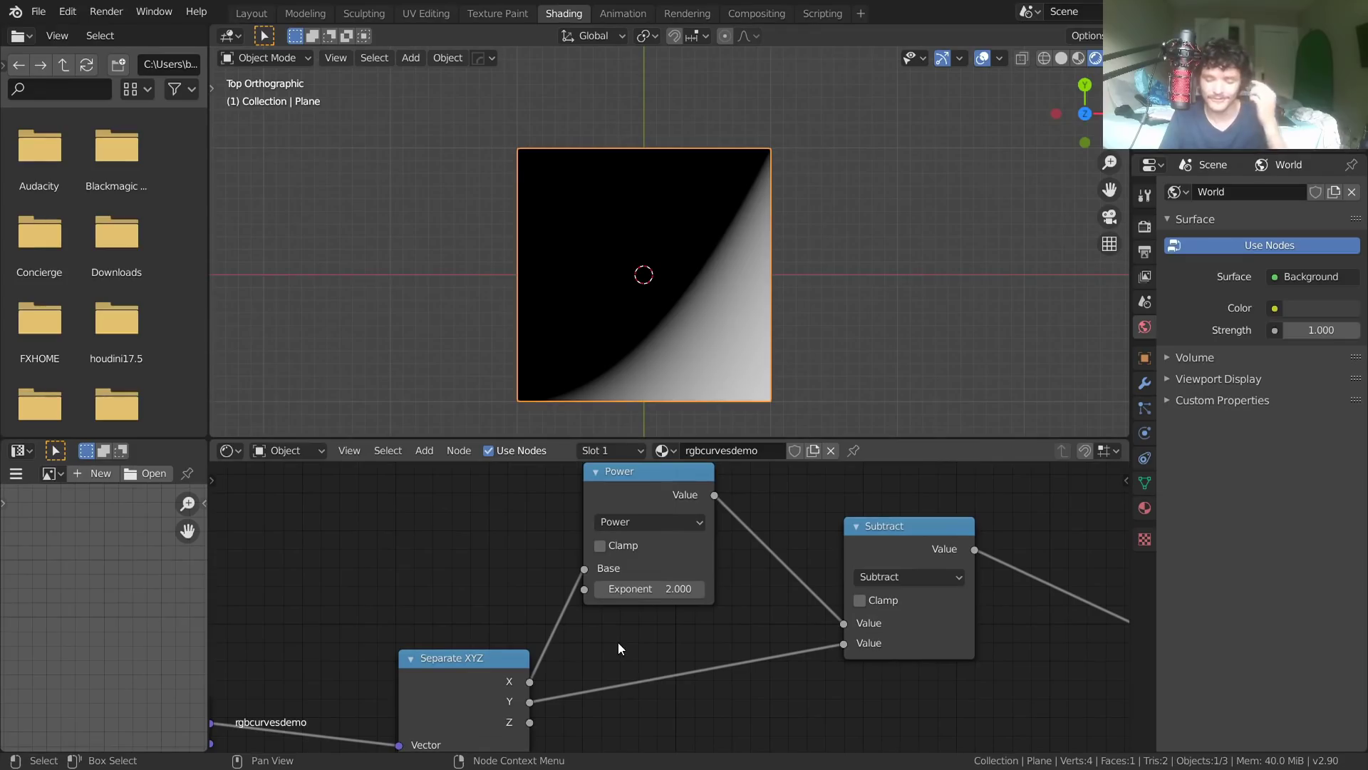
pyautogui.scroll(-2, 625, 559)
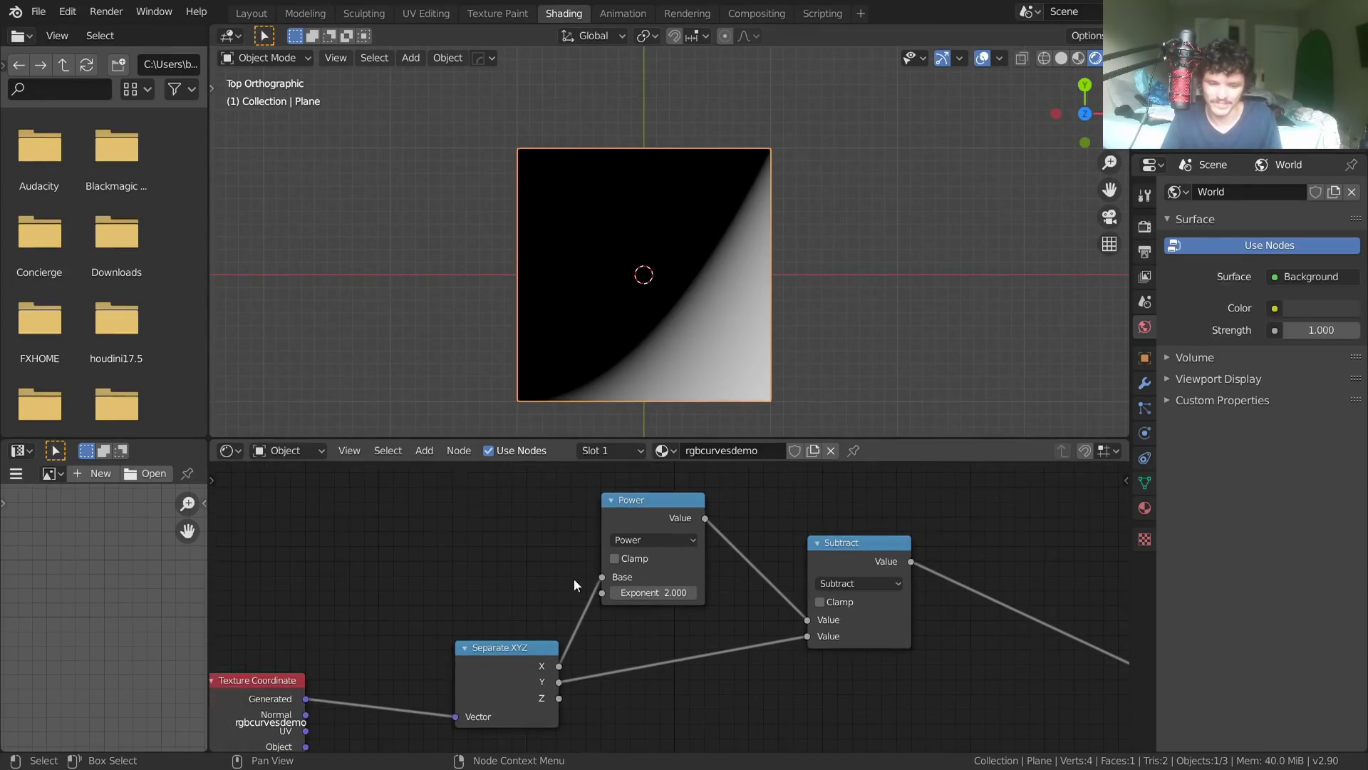
pyautogui.moveTo(487, 671); pyautogui.dragTo(395, 686)
pyautogui.moveTo(569, 585); pyautogui.dragTo(519, 597, button='middle')
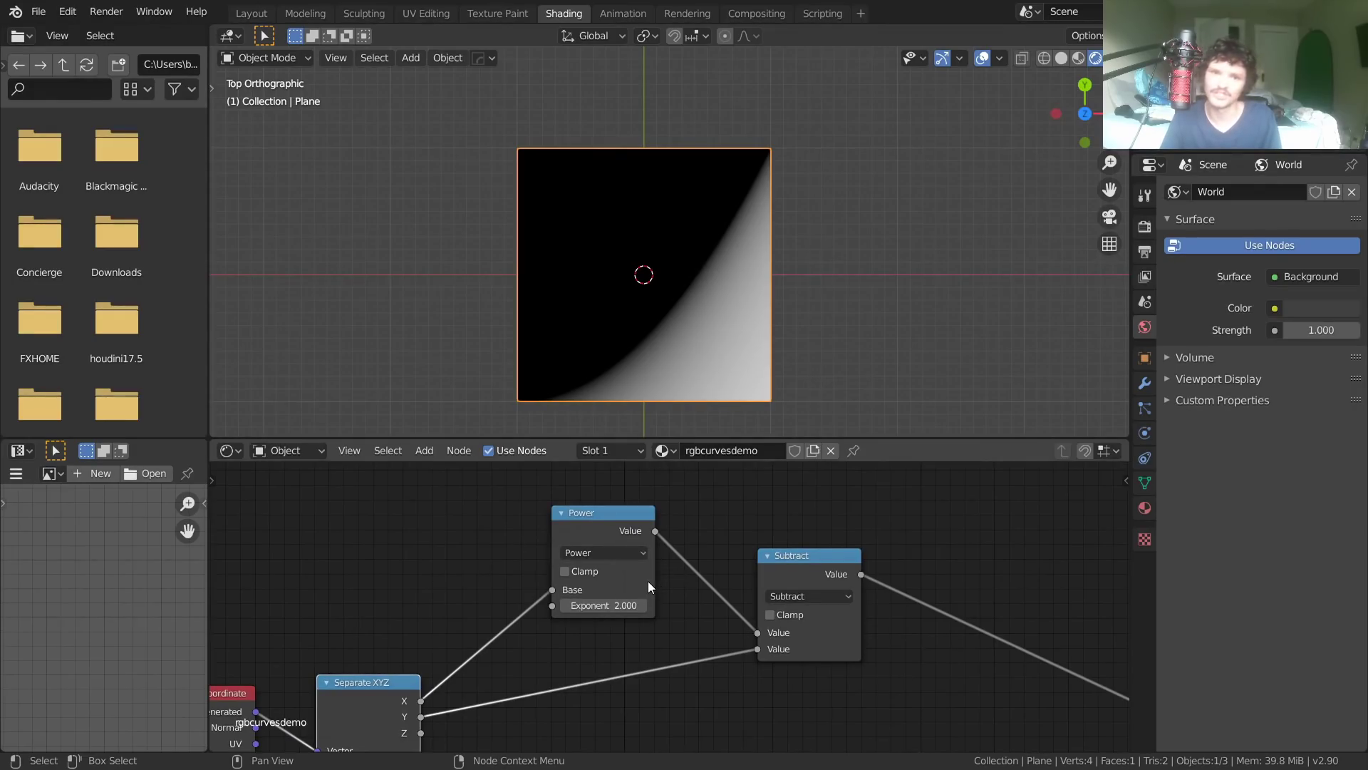
pyautogui.moveTo(589, 523); pyautogui.dragTo(546, 528)
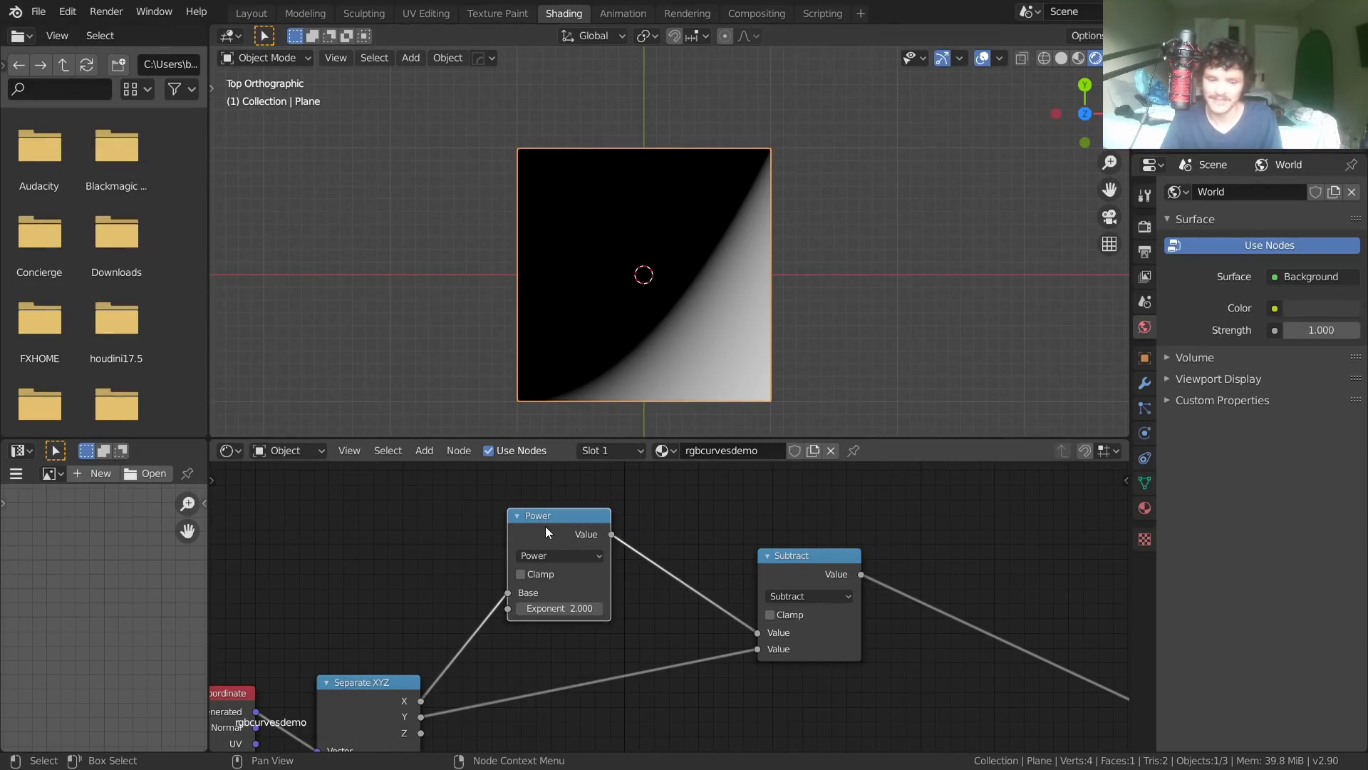
# Replace the Power node with RGB Curves between Separate XYZ X and Subtract's first Value.
pyautogui.press('Delete')
pyautogui.hotkey('shift', 'a')
pyautogui.click(523, 512)
pyautogui.write('rgb')
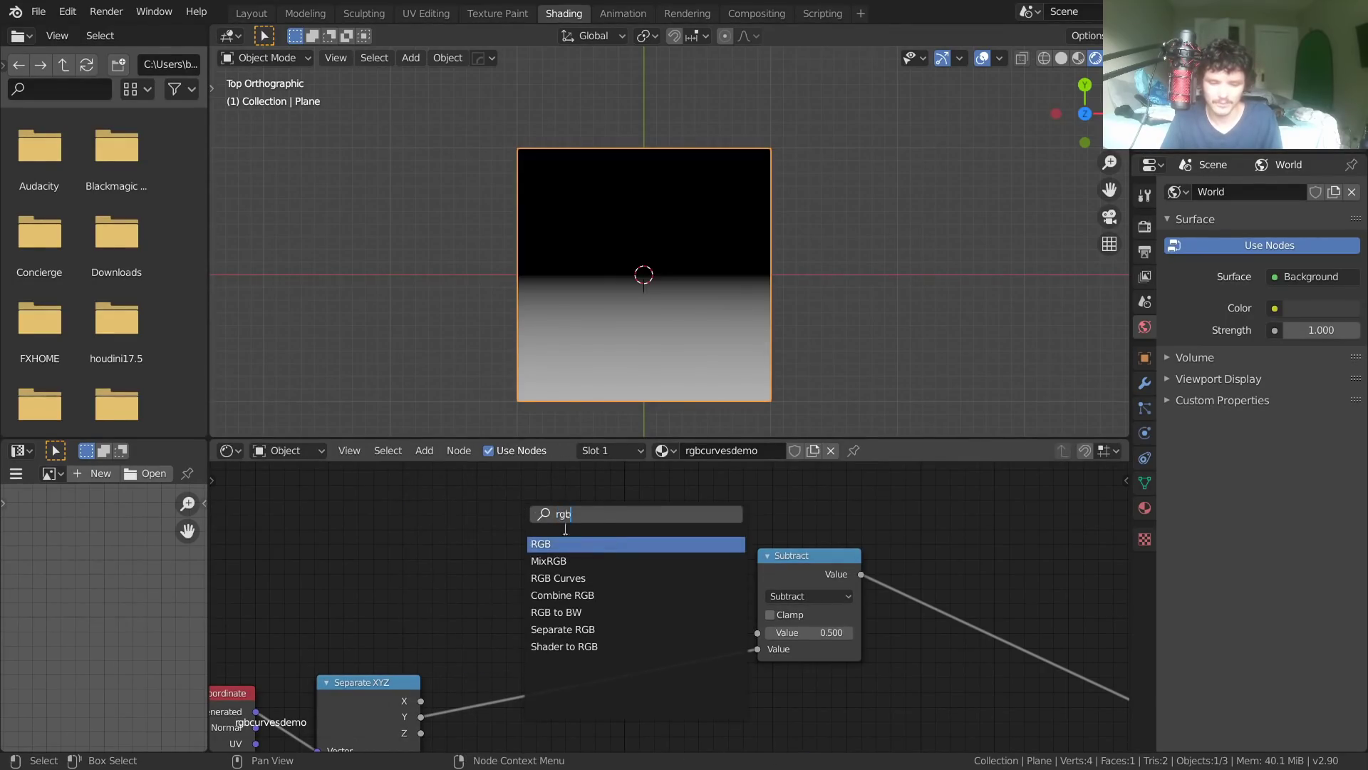
pyautogui.press('Down')
pyautogui.press('Down')
pyautogui.press('Return')
pyautogui.click(565, 528)
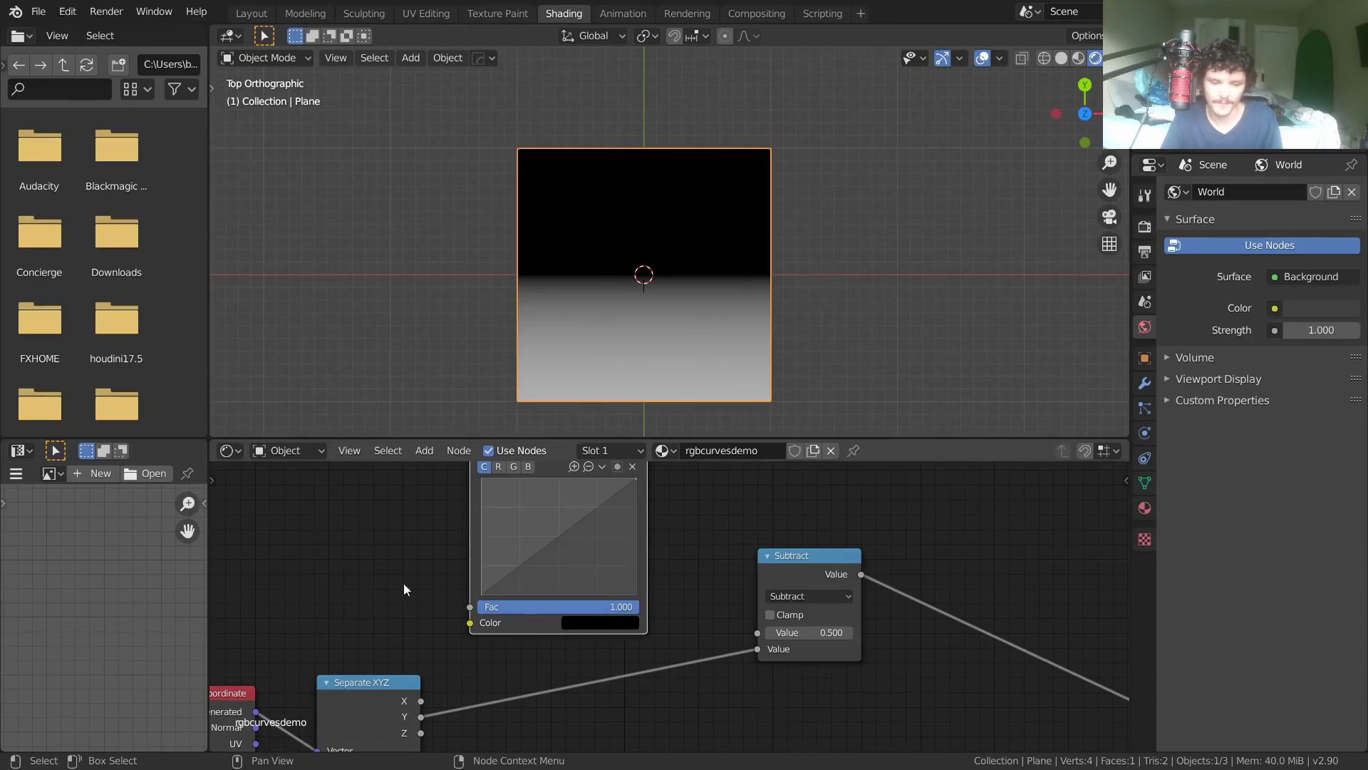
pyautogui.moveTo(420, 701); pyautogui.dragTo(462, 622)
pyautogui.moveTo(670, 575); pyautogui.dragTo(530, 644, button='middle')
pyautogui.moveTo(507, 490); pyautogui.dragTo(625, 695)
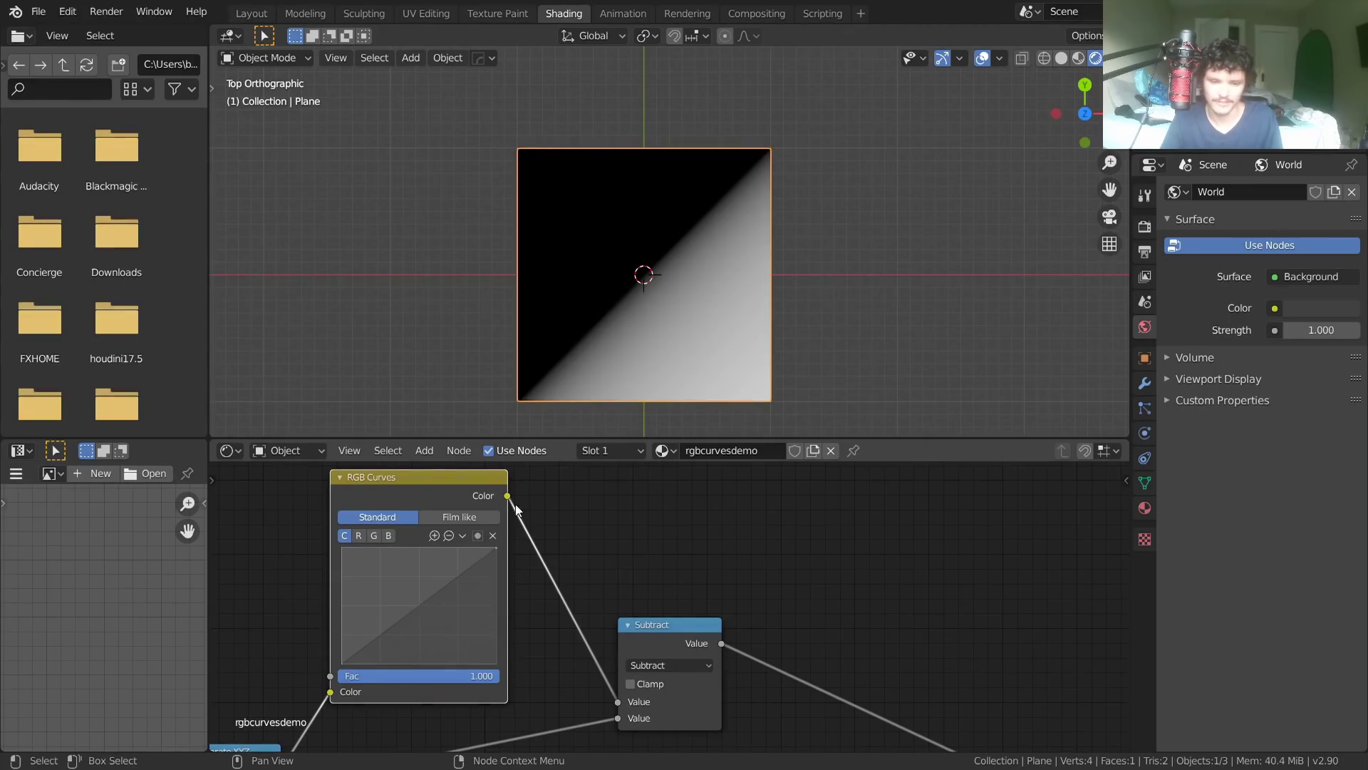
pyautogui.moveTo(513, 502); pyautogui.dragTo(605, 496, button='middle')
pyautogui.moveTo(605, 496); pyautogui.dragTo(634, 495)
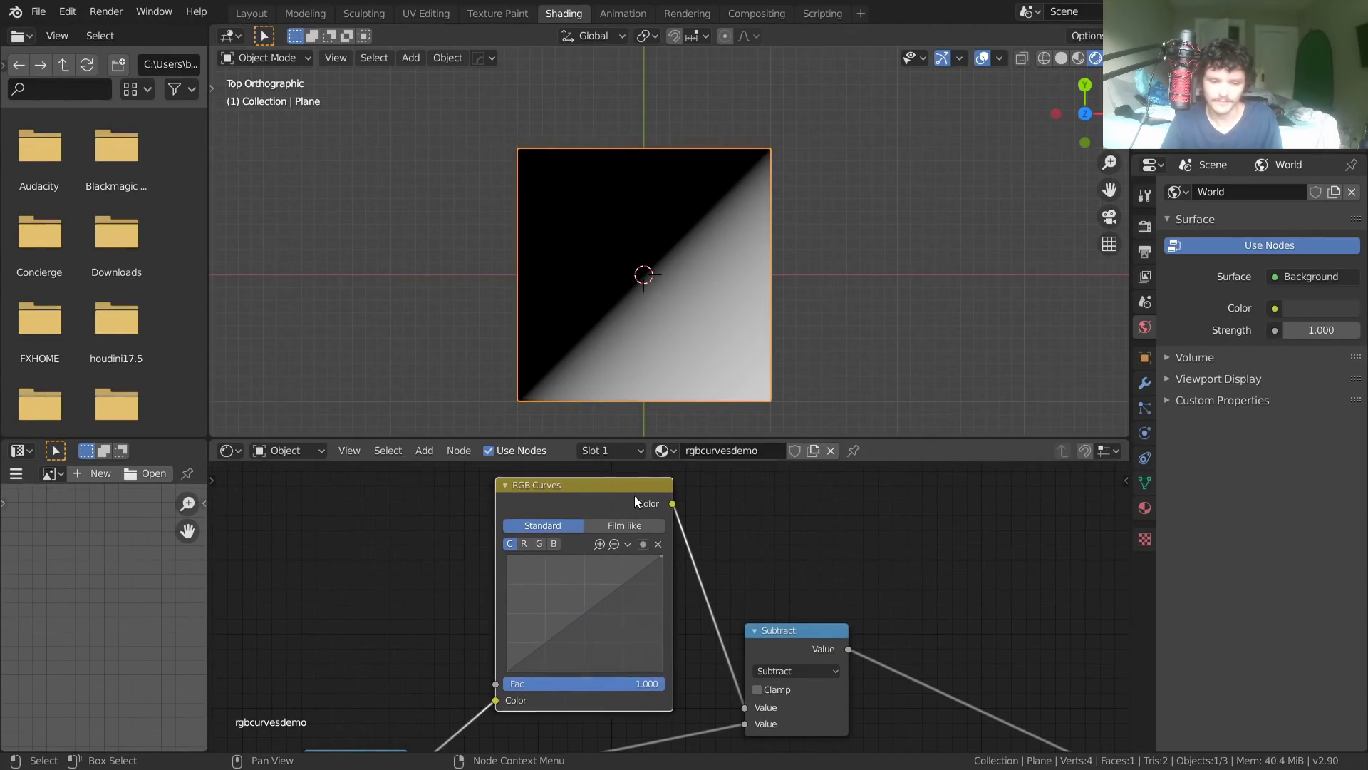
# Add and drag RGB Curves points into an S-shaped wave.
pyautogui.scroll(1, 770, 208)
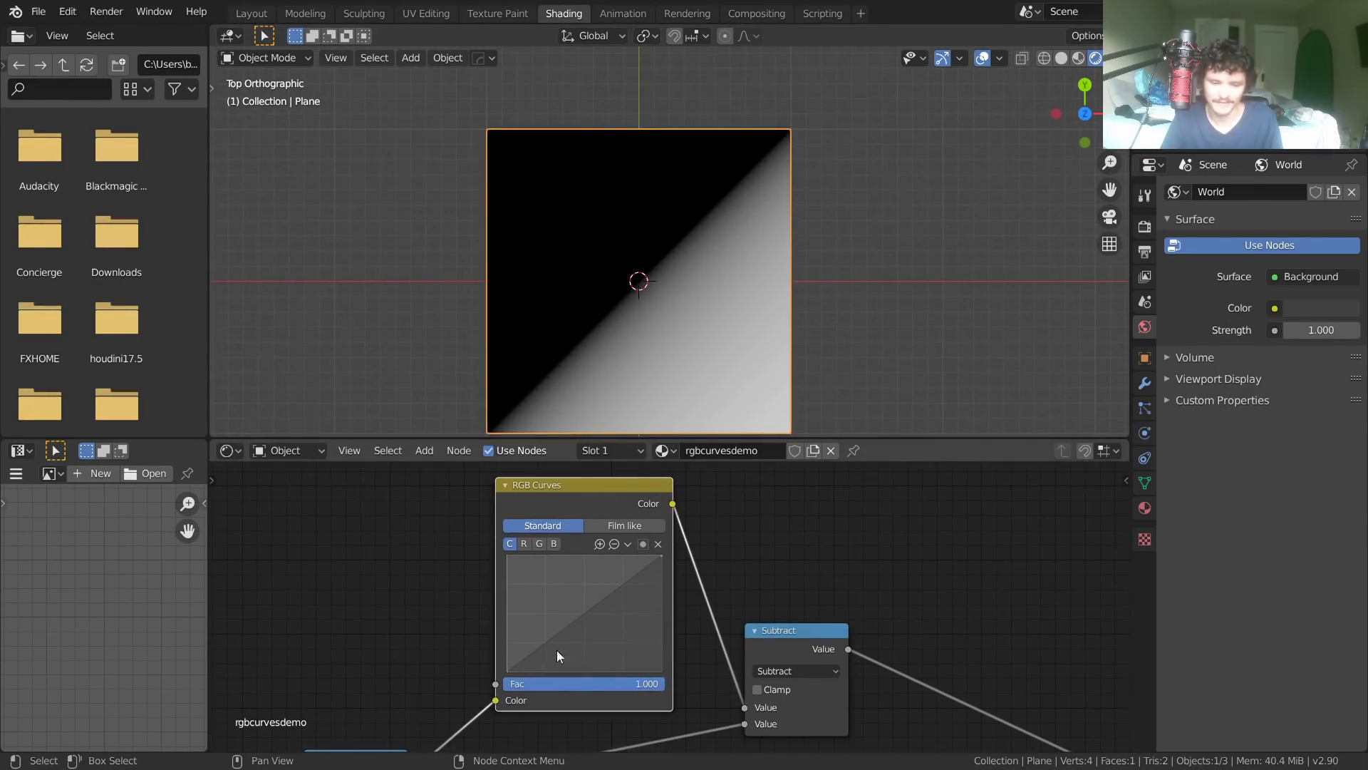
pyautogui.keyDown('shift'); pyautogui.moveTo(733, 353); pyautogui.dragTo(727, 313, button='middle'); pyautogui.keyUp('shift')
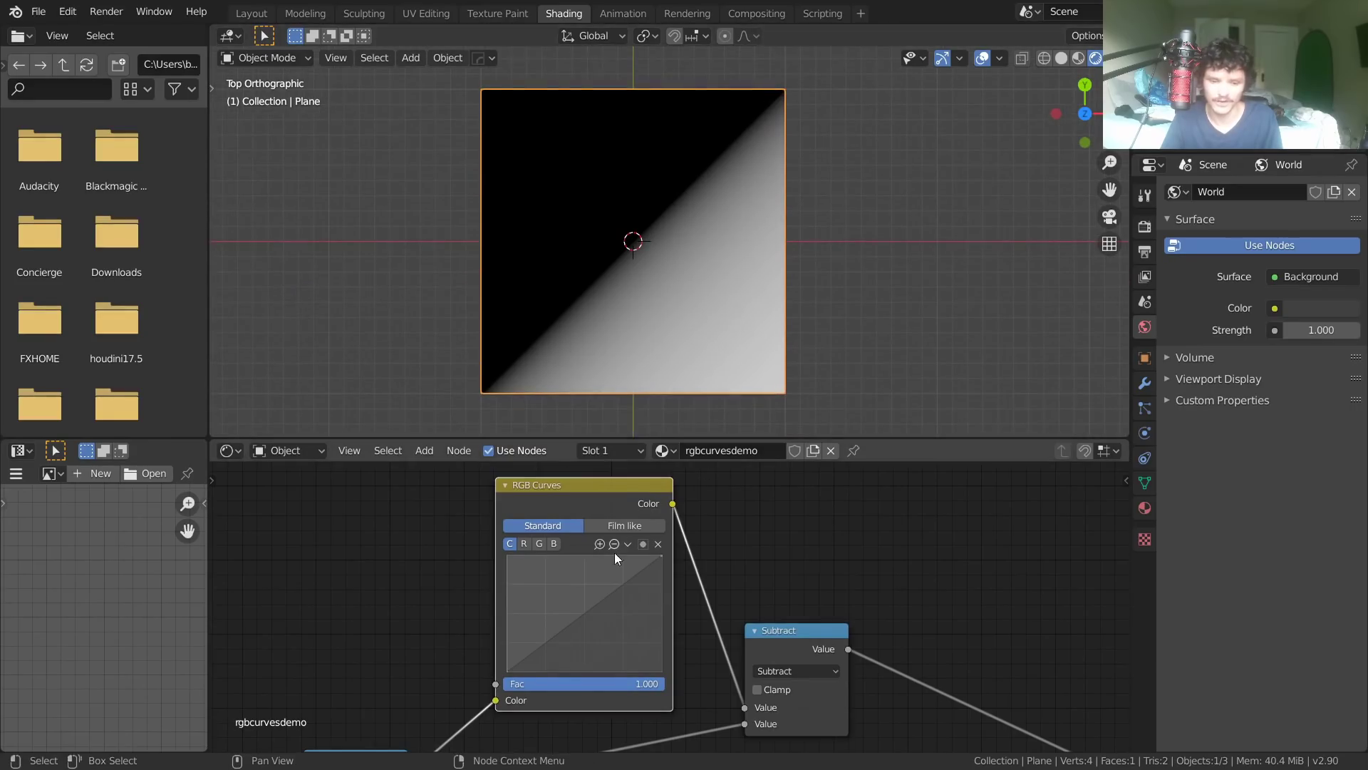
pyautogui.moveTo(586, 613); pyautogui.dragTo(540, 578)
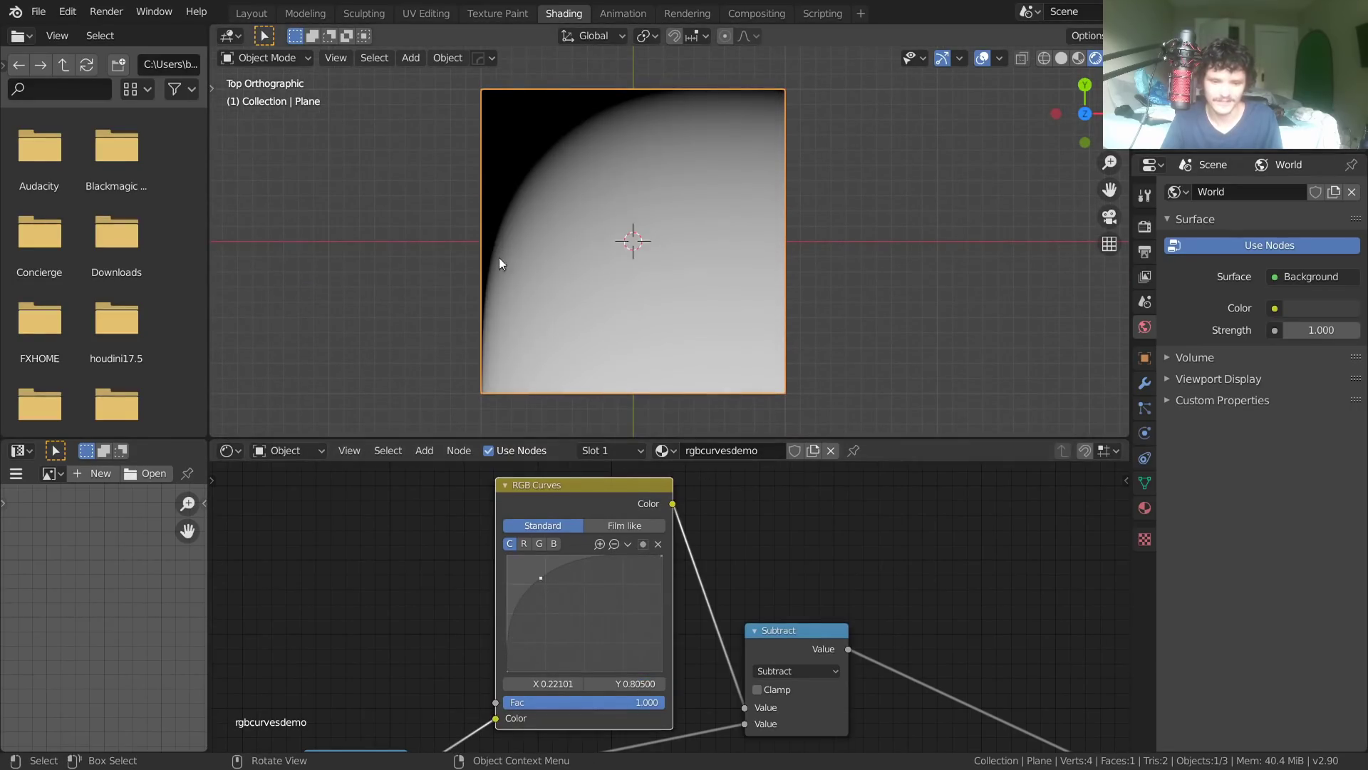
pyautogui.hotkey('ctrl', 'z')
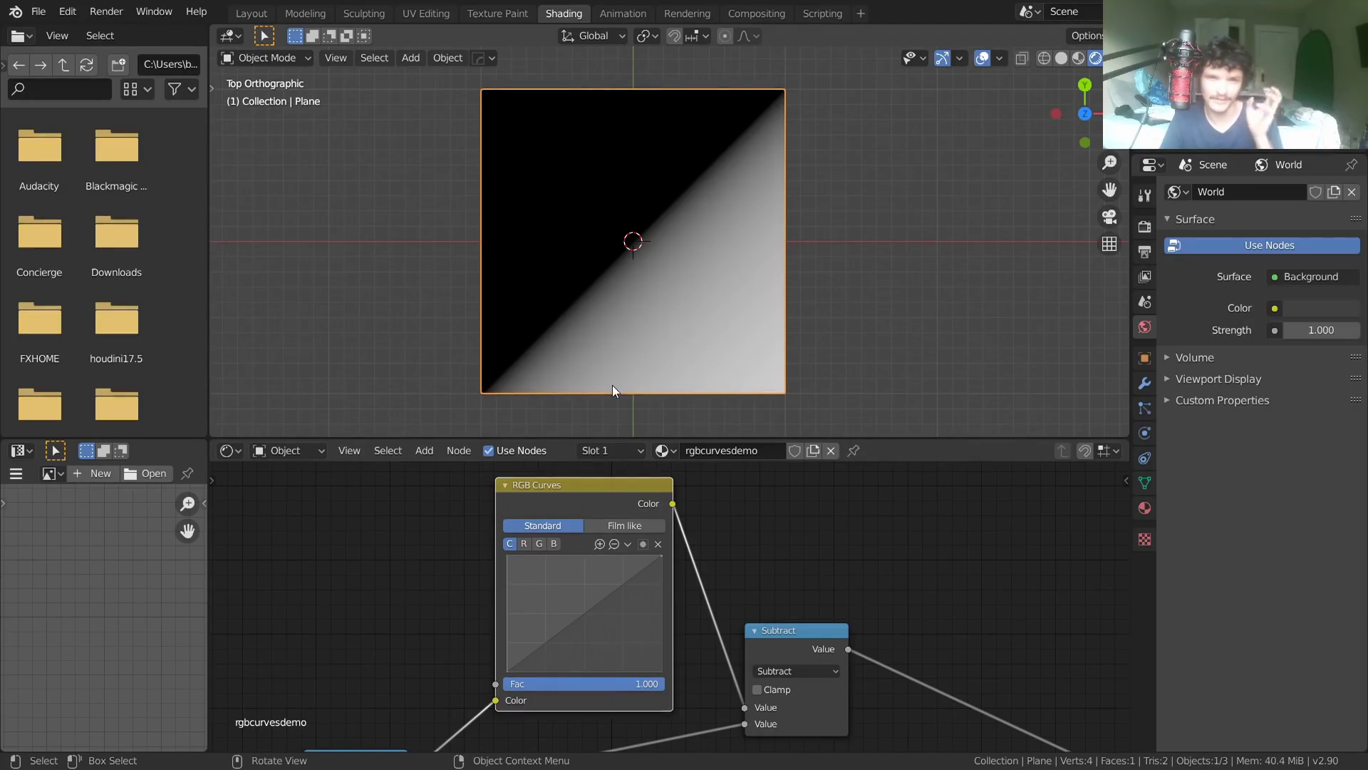
pyautogui.moveTo(576, 621); pyautogui.dragTo(534, 576)
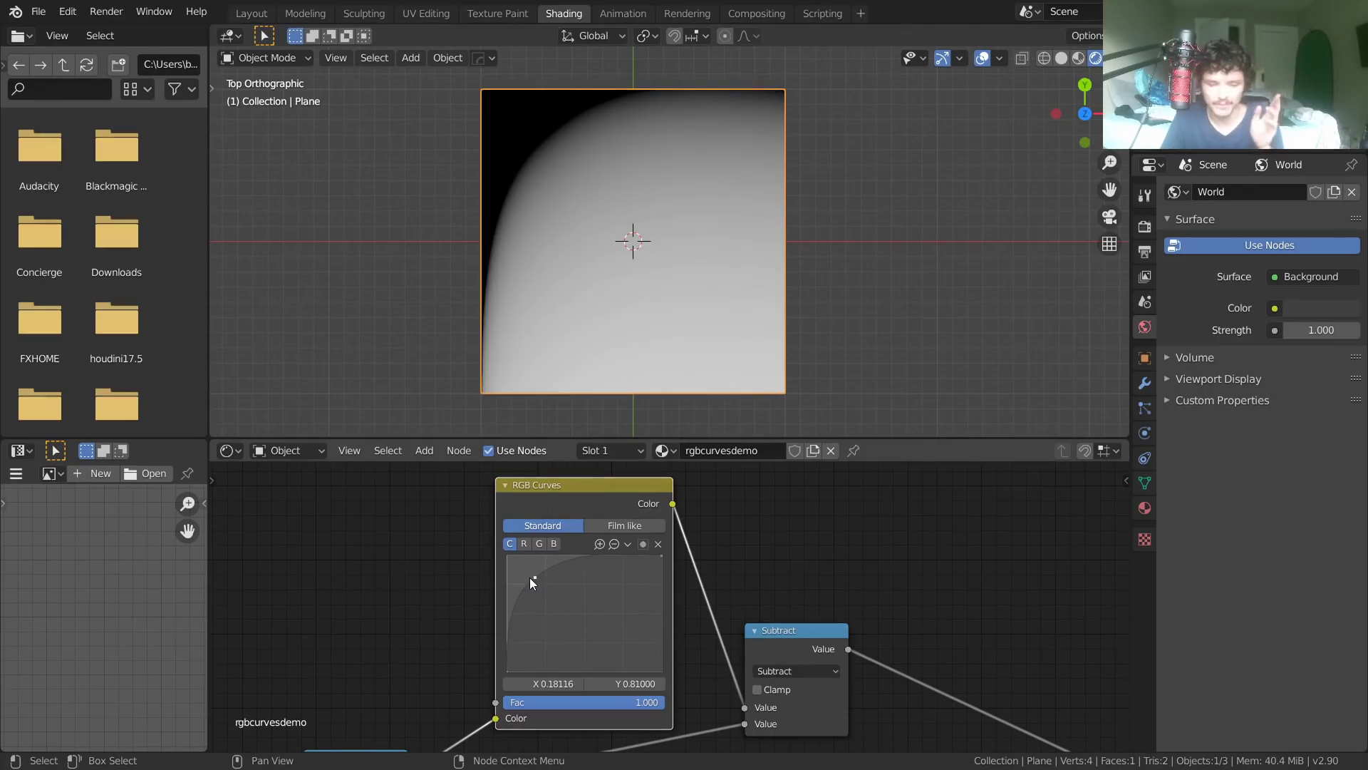
pyautogui.moveTo(528, 578)
pyautogui.mouseDown()
pyautogui.moveTo(570, 654)
pyautogui.moveTo(552, 614)
pyautogui.mouseUp()
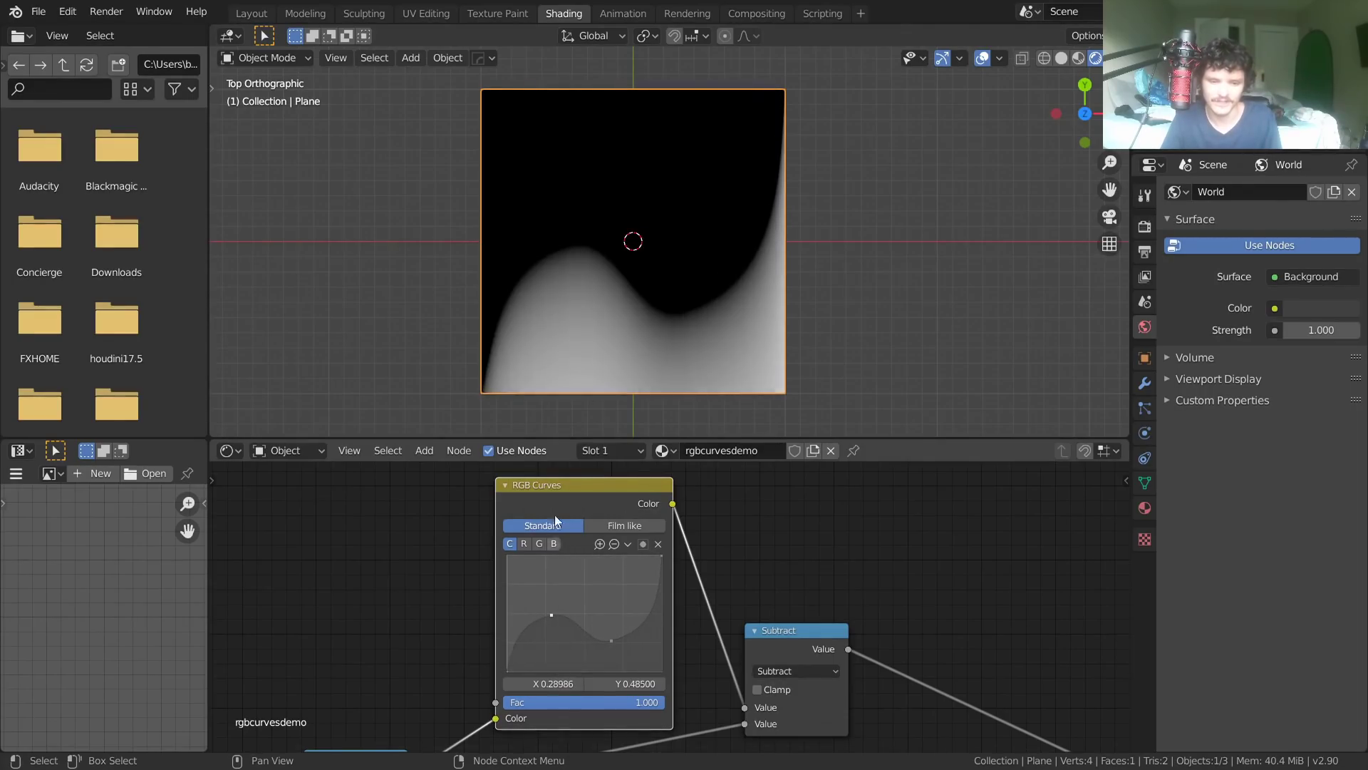
pyautogui.click(793, 671)
pyautogui.click(720, 627)
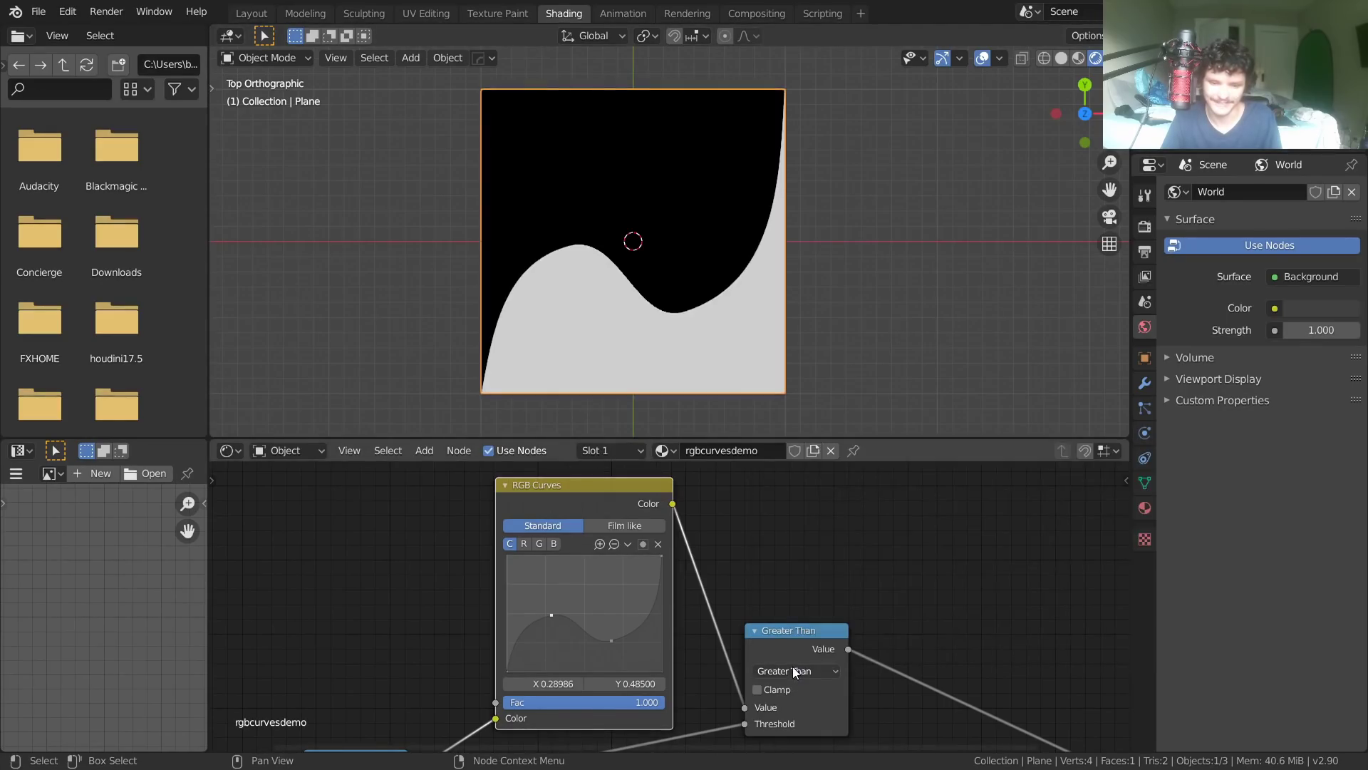
pyautogui.click(793, 670)
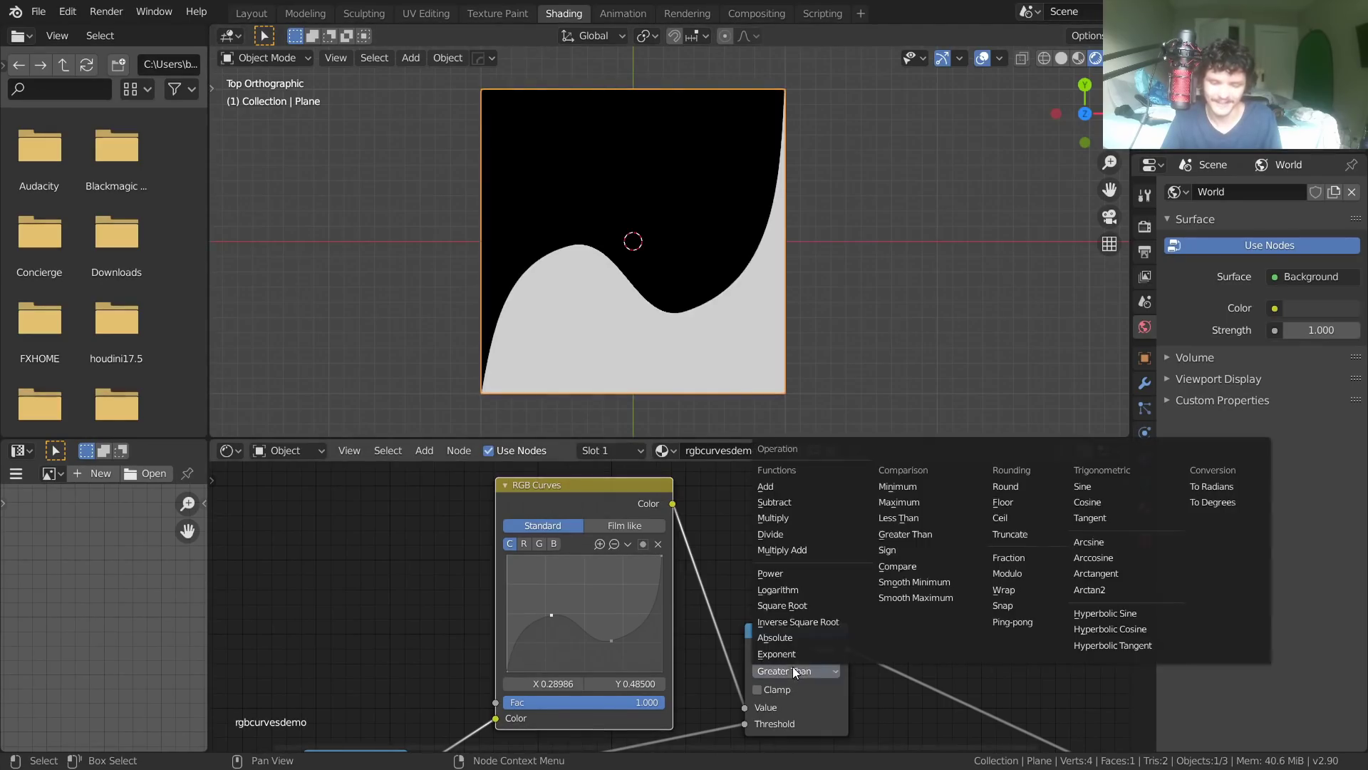
pyautogui.click(914, 566)
pyautogui.moveTo(807, 670); pyautogui.dragTo(797, 602, button='middle')
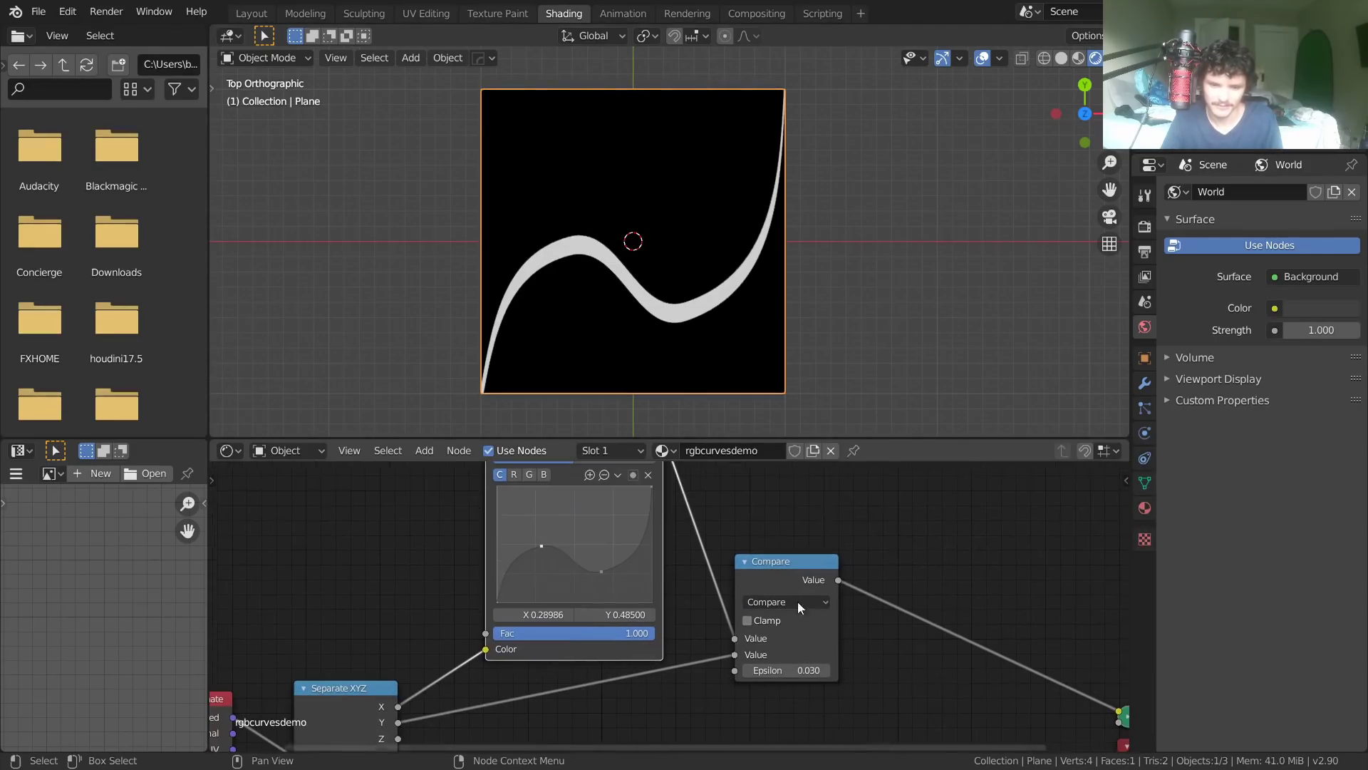
pyautogui.scroll(1, 576, 284)
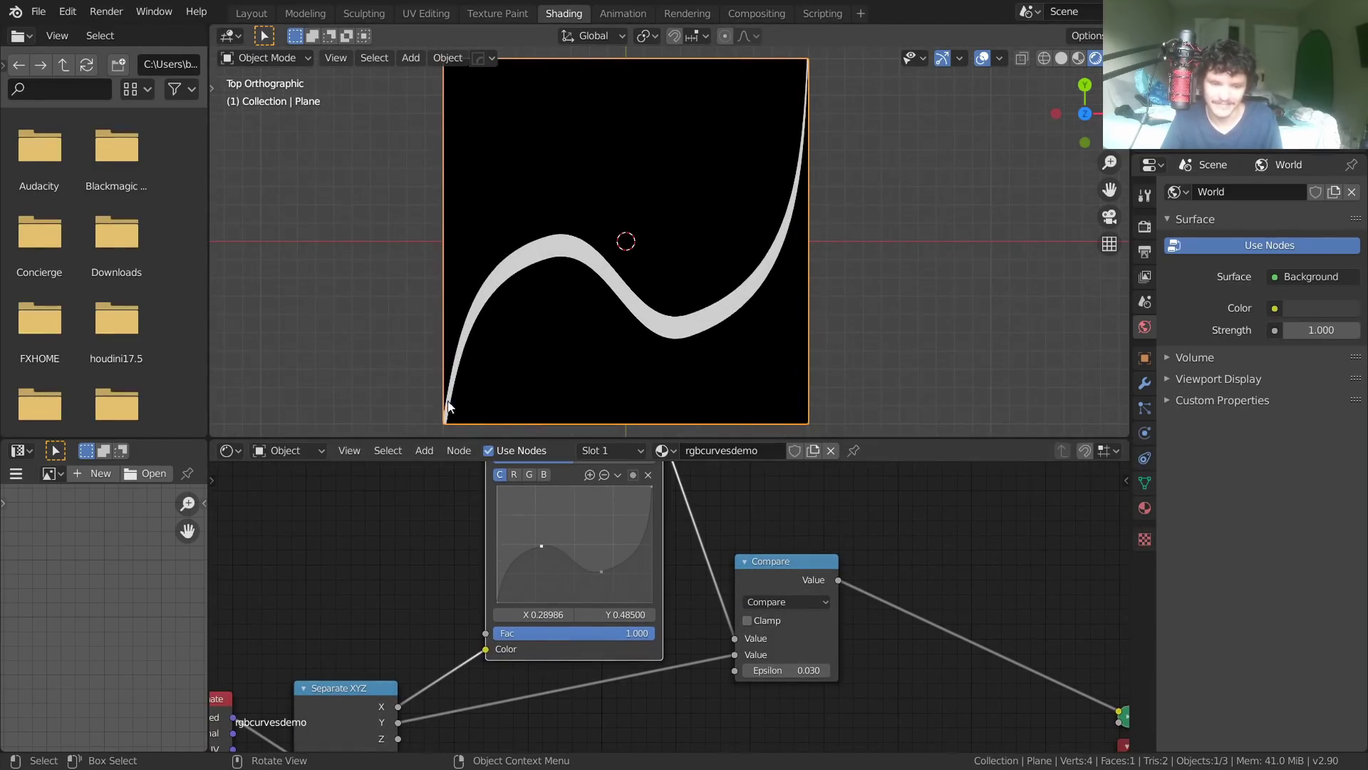
pyautogui.moveTo(794, 669)
pyautogui.mouseDown()
pyautogui.moveTo(769, 670)
pyautogui.moveTo(792, 670)
pyautogui.mouseUp()
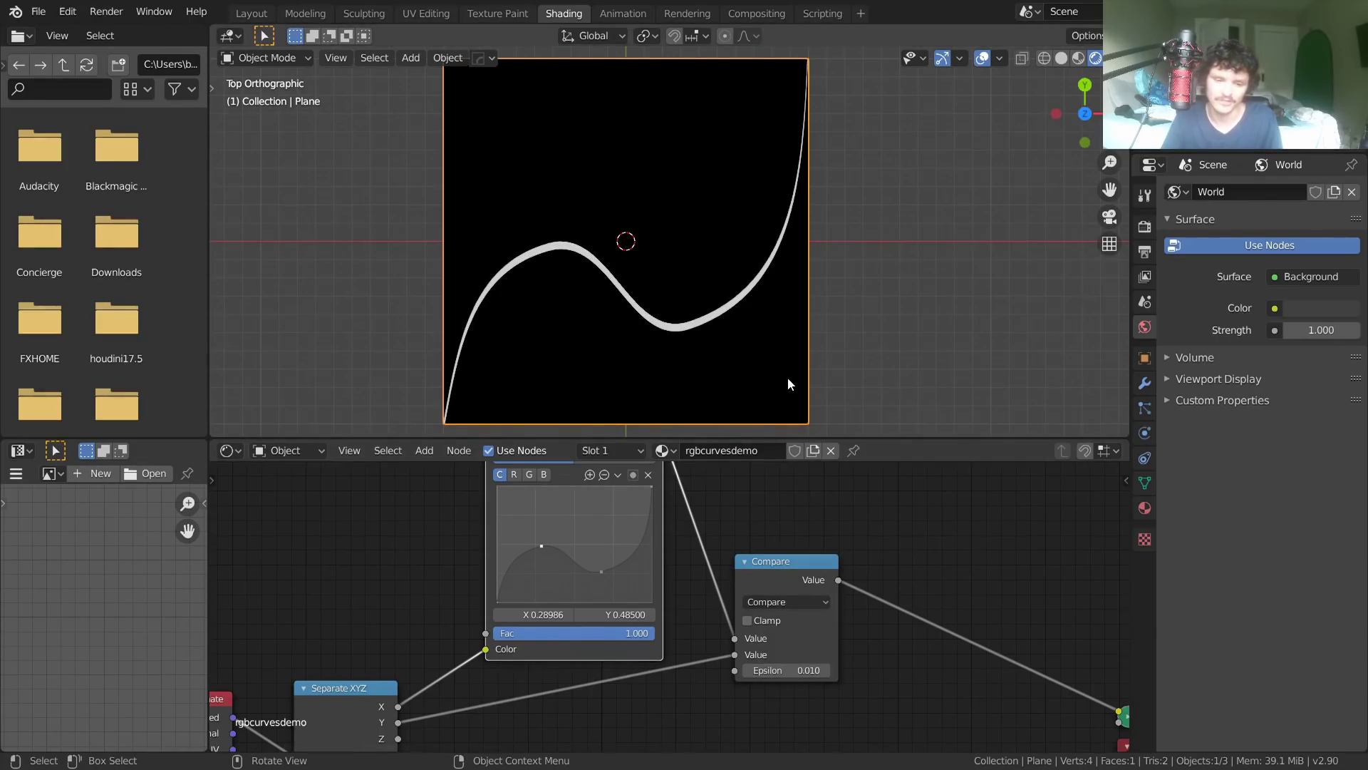
pyautogui.click(786, 601)
pyautogui.click(793, 590)
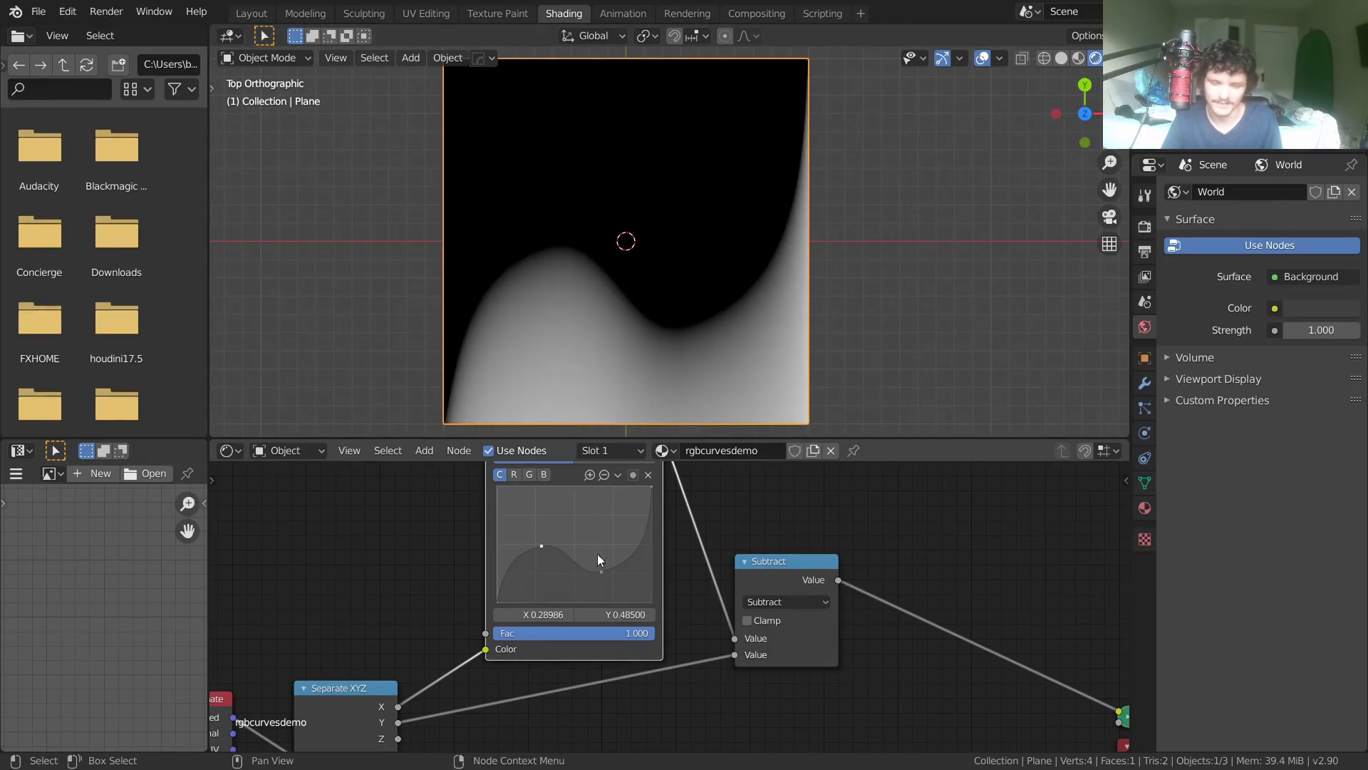
# Reset the RGB curve and invert it by raising the start point and dropping the end point to zero.
pyautogui.moveTo(599, 559); pyautogui.dragTo(638, 617, button='middle')
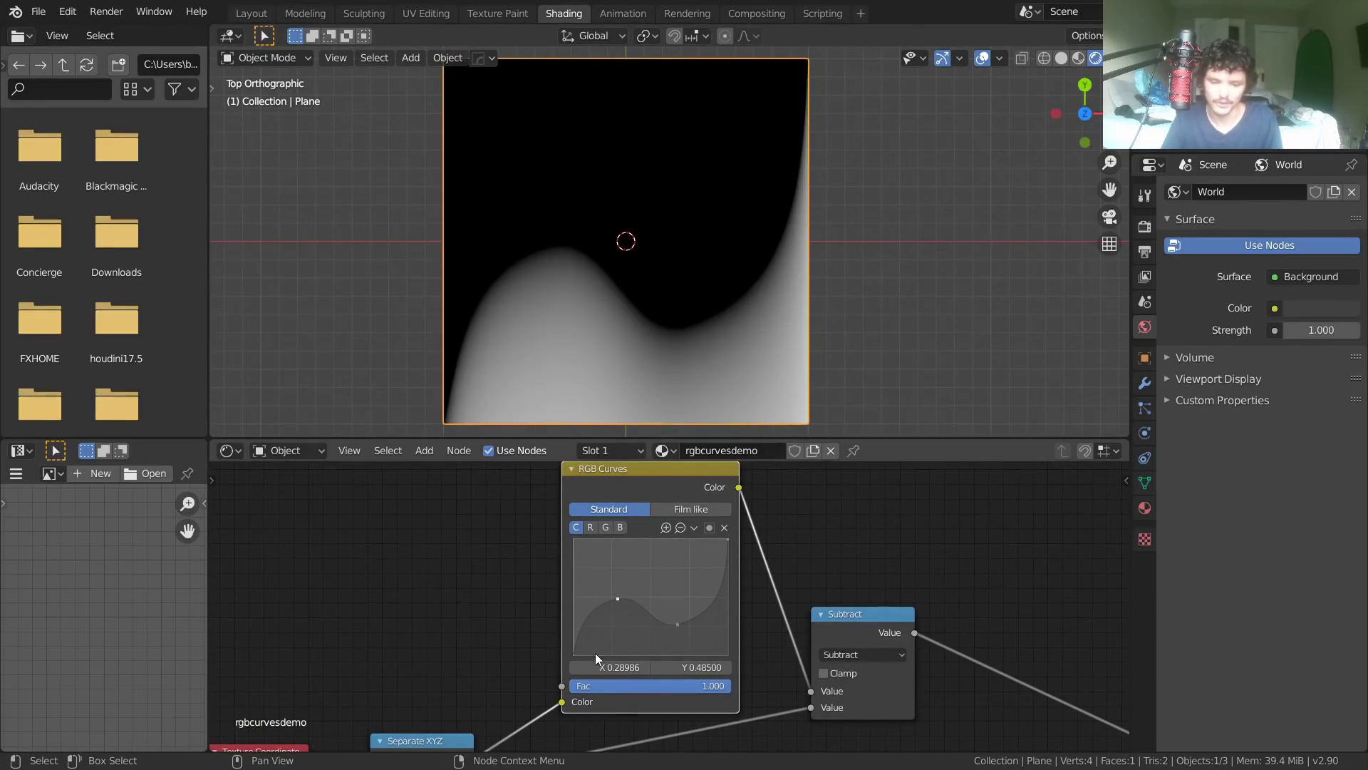
pyautogui.click(694, 528)
pyautogui.click(727, 630)
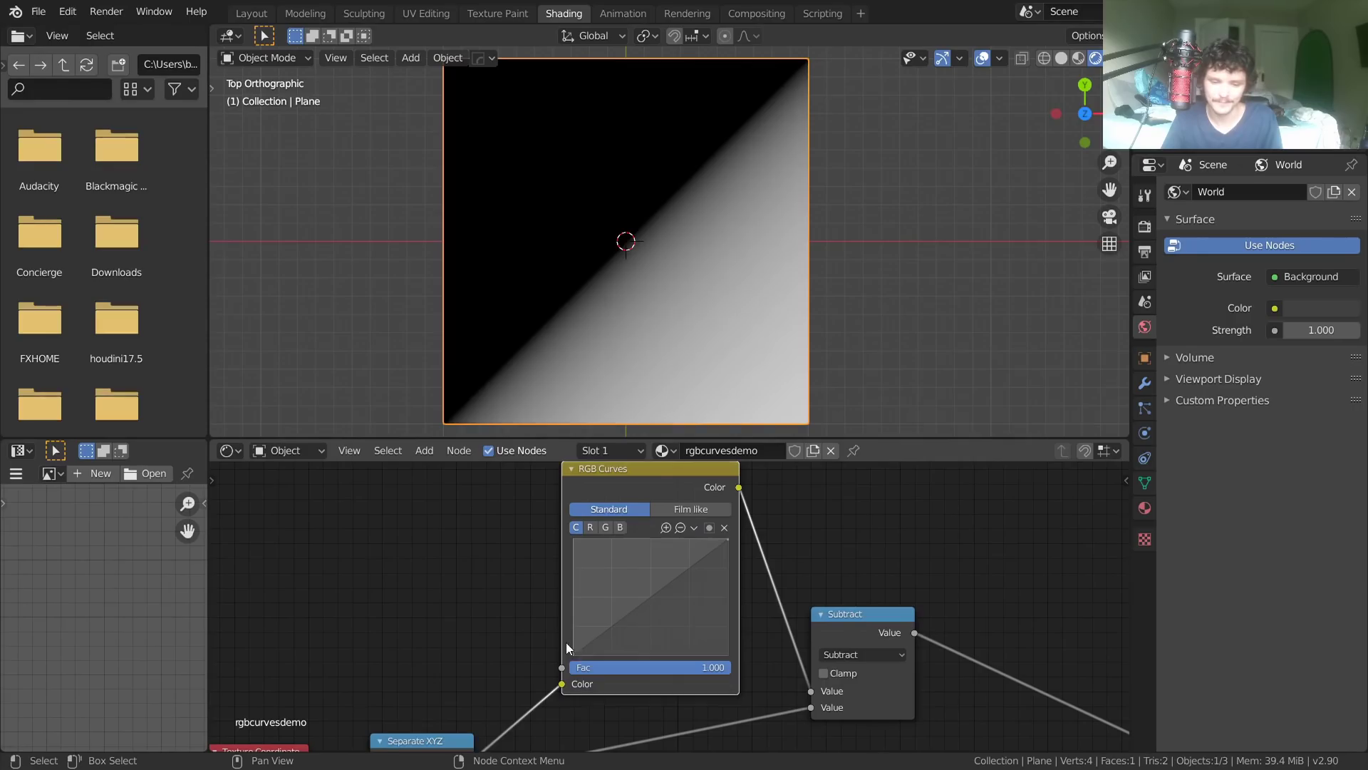
pyautogui.moveTo(574, 653); pyautogui.dragTo(575, 540)
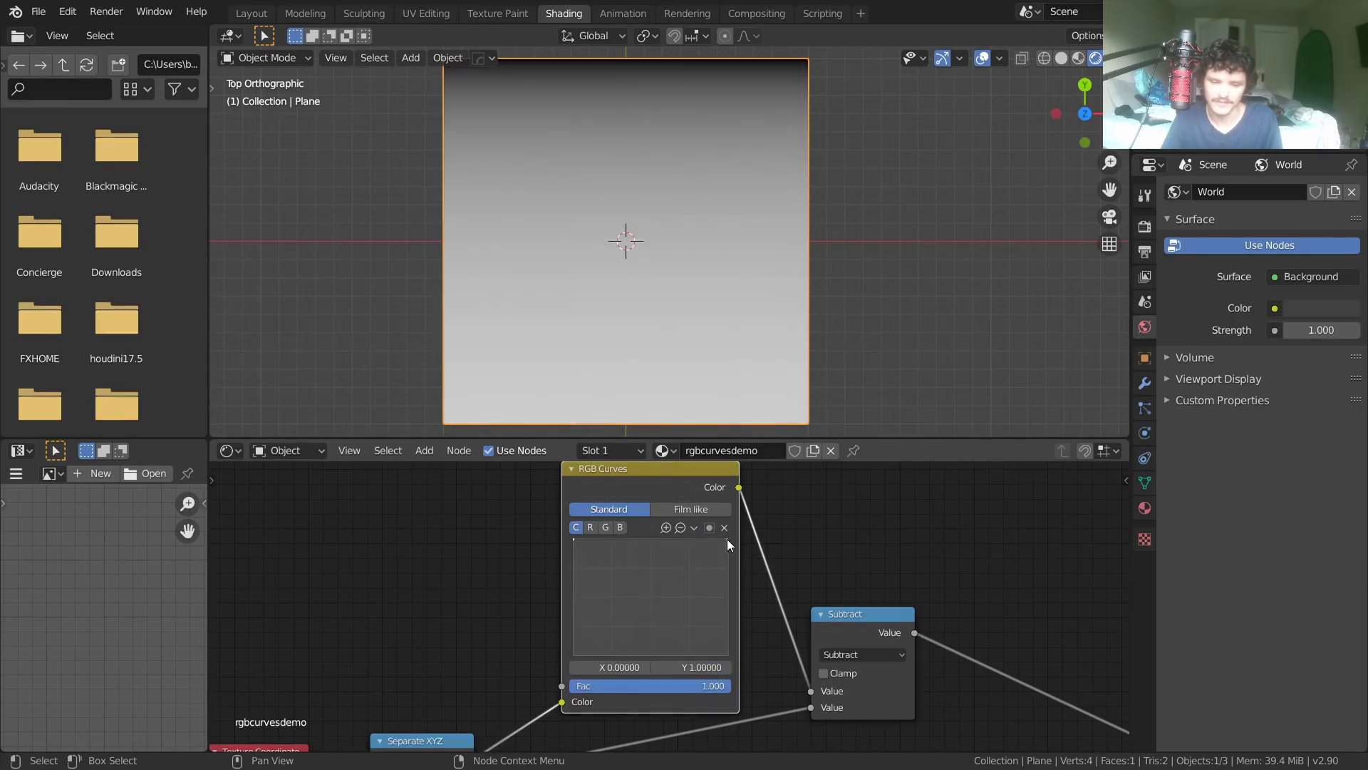
pyautogui.moveTo(727, 539); pyautogui.dragTo(733, 656)
pyautogui.moveTo(660, 608); pyautogui.dragTo(575, 618, button='middle')
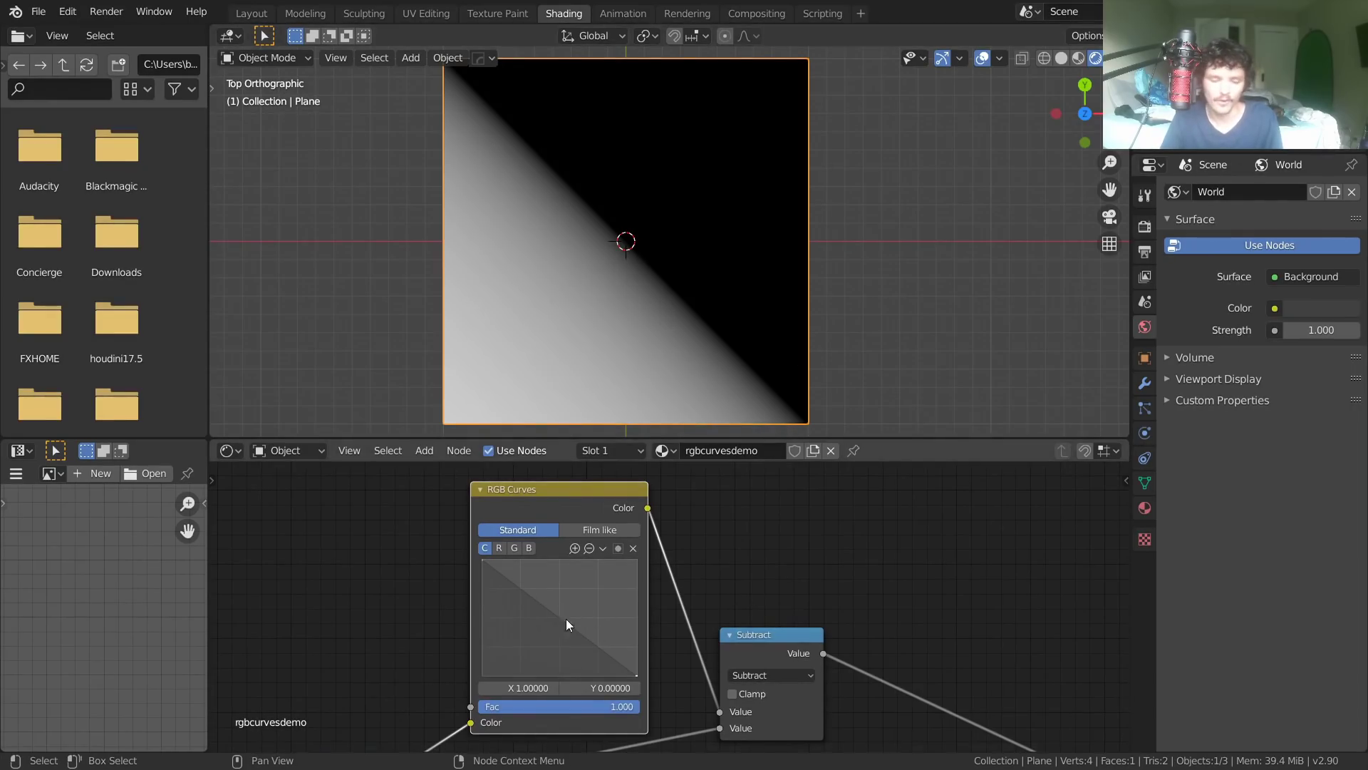
# Reframe the node tree and nudge the Subtract node slightly down.
pyautogui.moveTo(523, 647); pyautogui.dragTo(525, 596, button='middle')
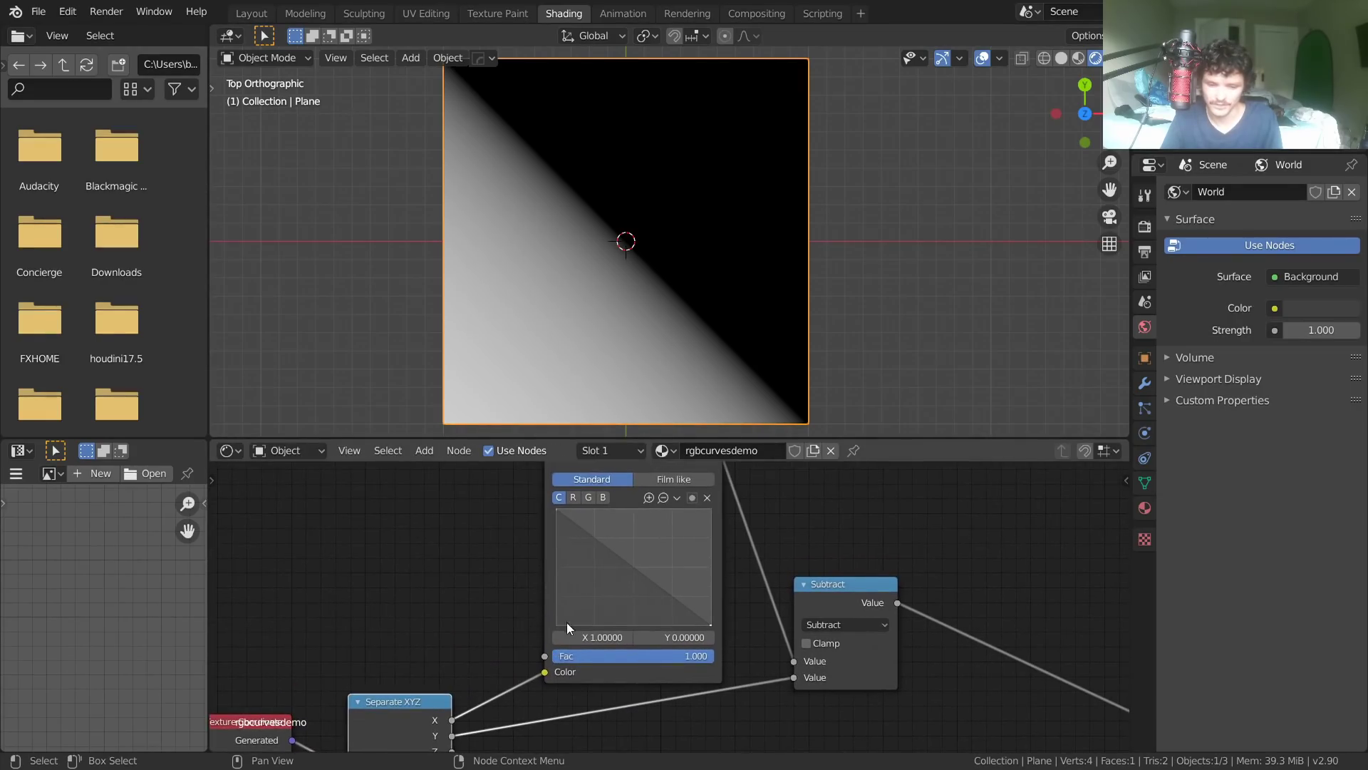
pyautogui.rightClick(563, 631)
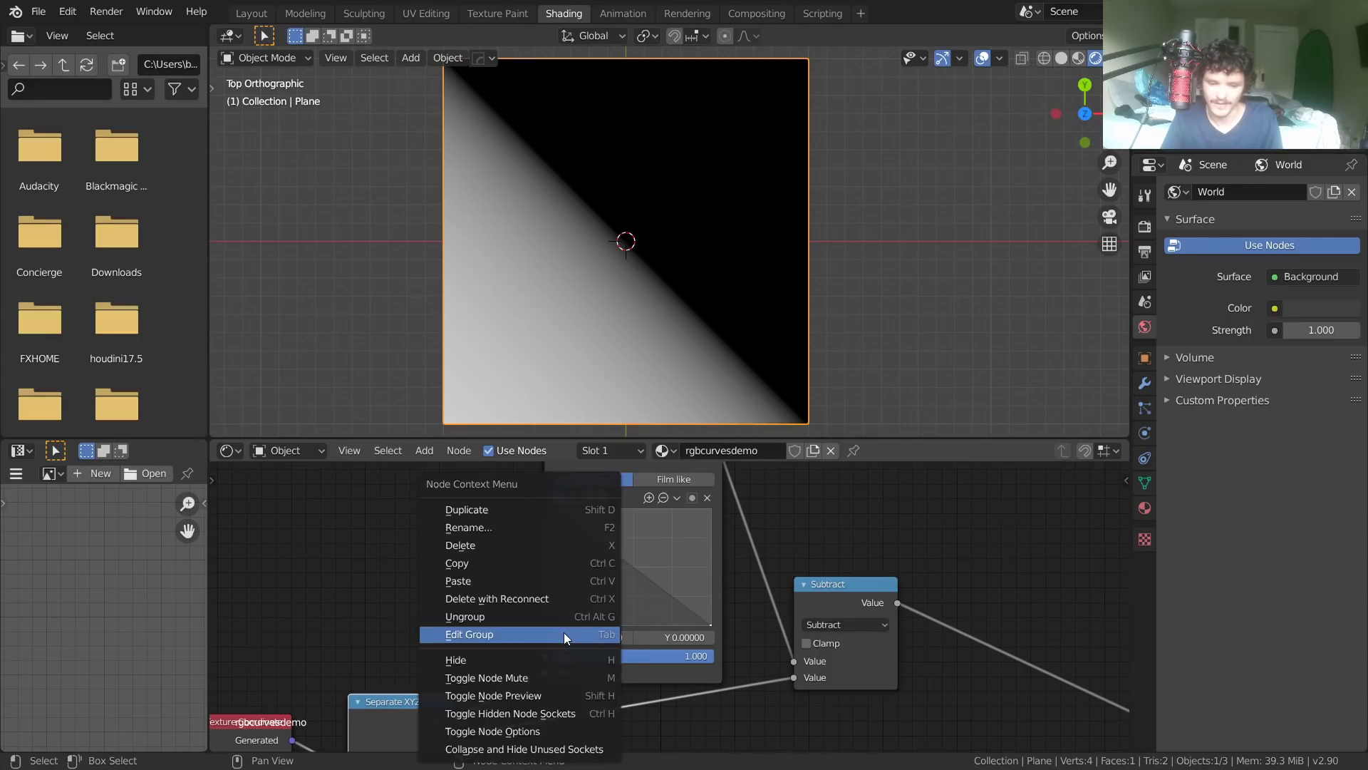
pyautogui.press('Escape')
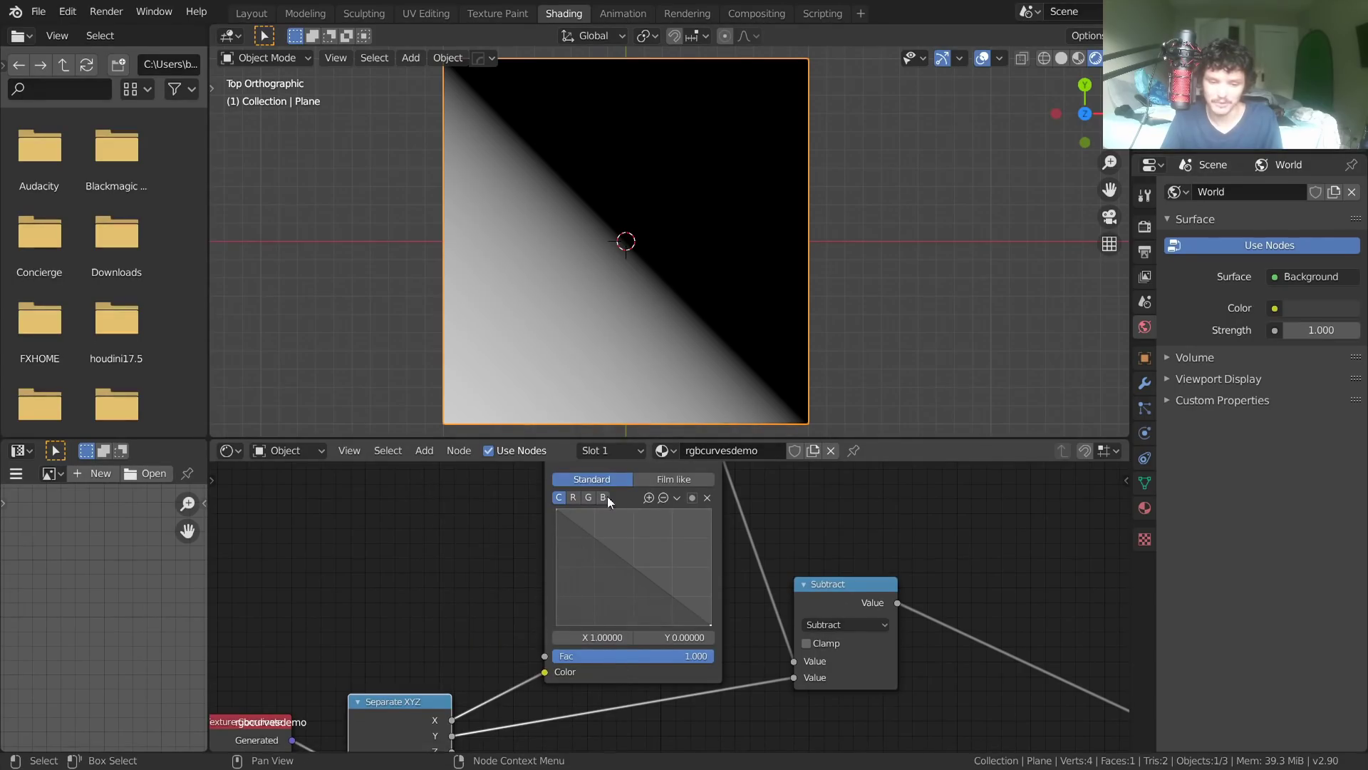
pyautogui.scroll(-2, 784, 611)
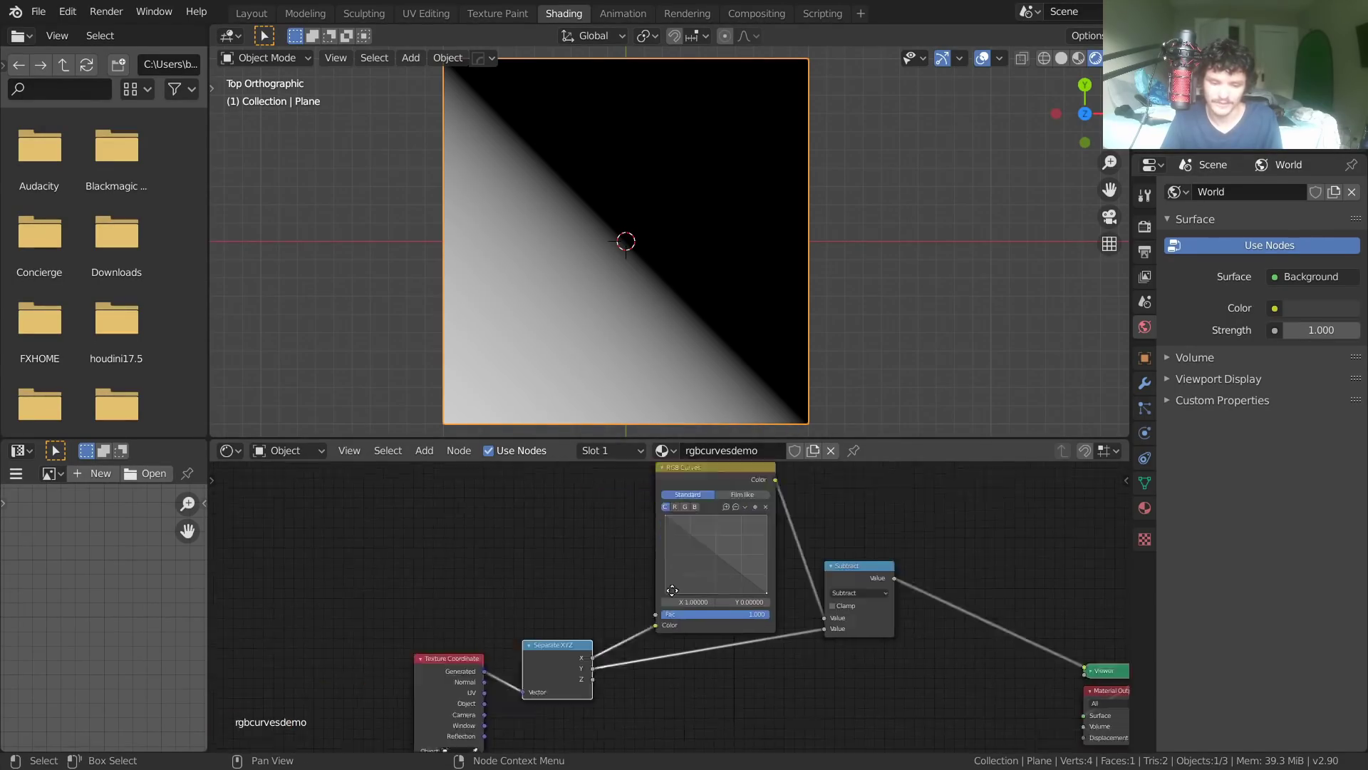
pyautogui.moveTo(868, 650); pyautogui.dragTo(960, 601, button='middle')
pyautogui.moveTo(950, 529); pyautogui.dragTo(957, 541)
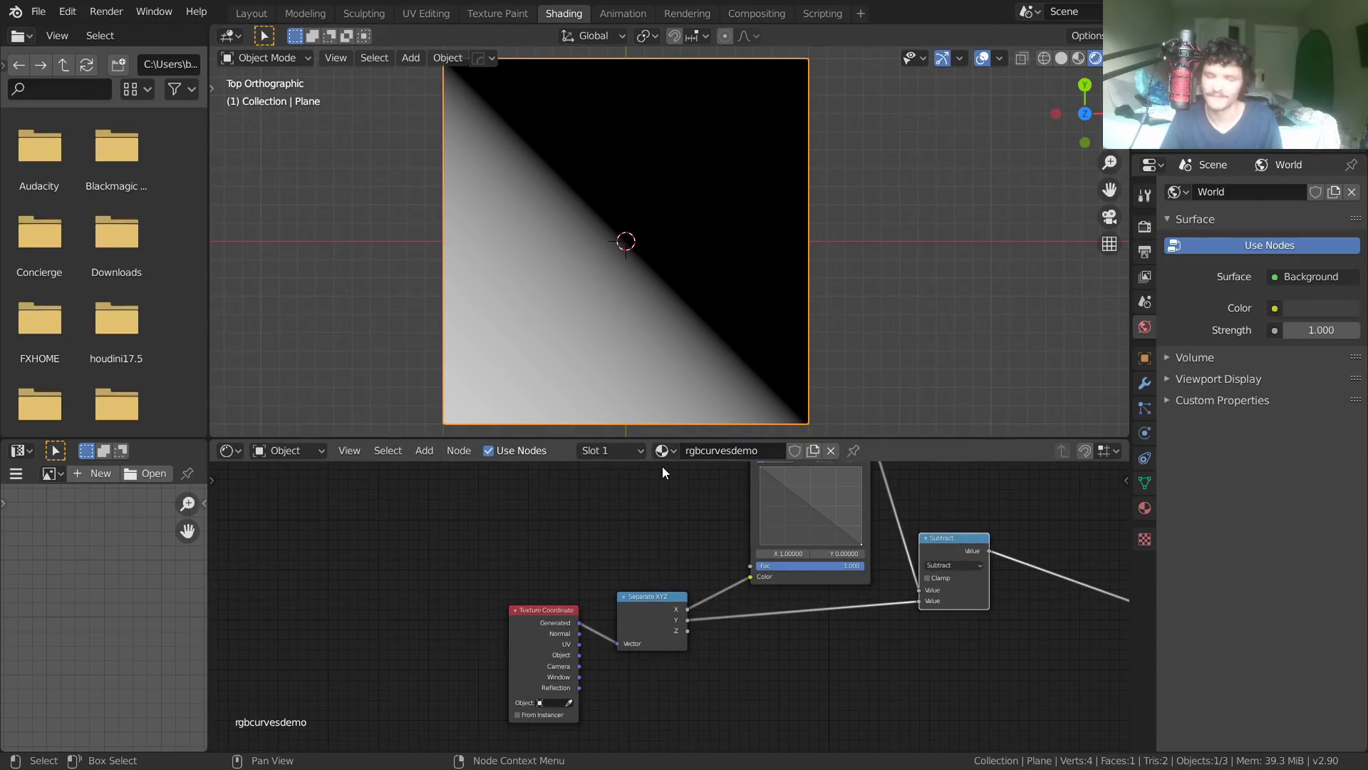
pyautogui.scroll(2, 741, 527)
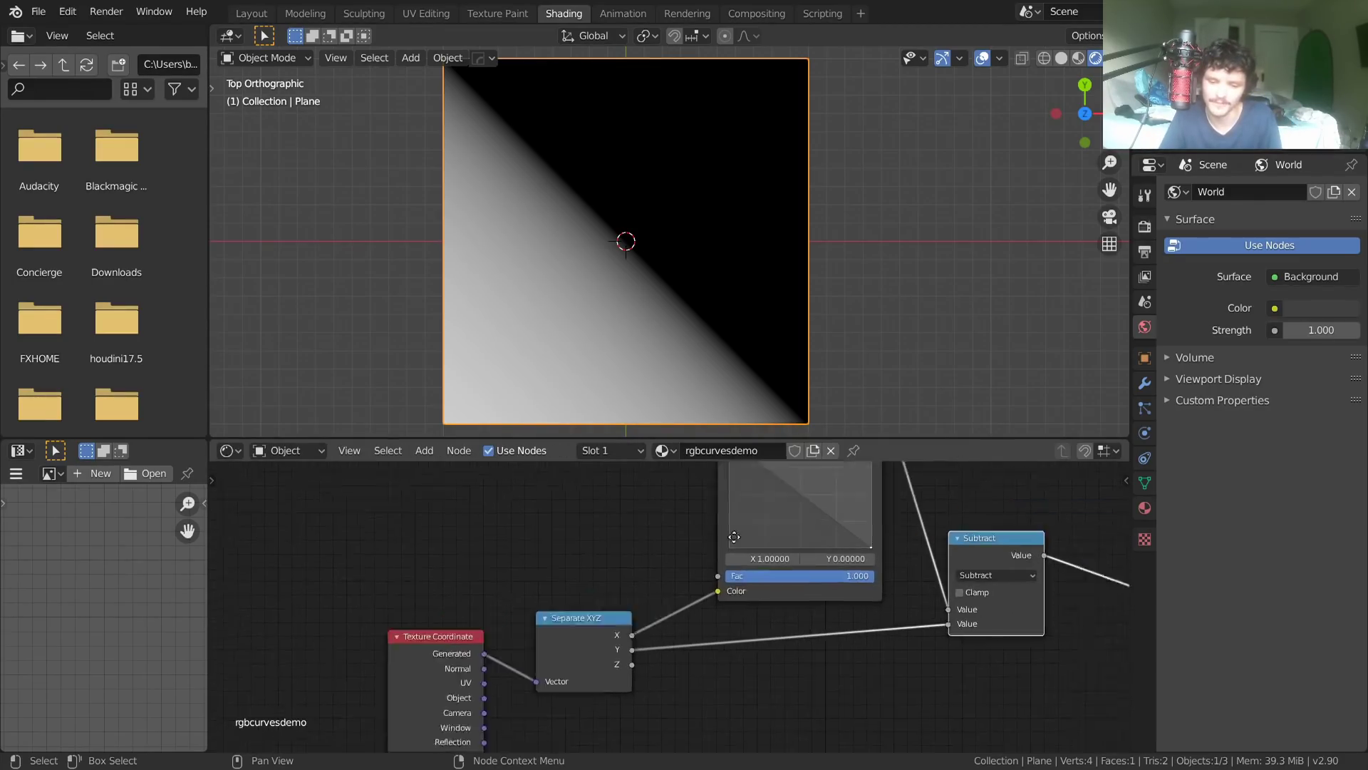
# Reset the curve again and bow it upward with one point at X 0.279, Y 0.78.
pyautogui.moveTo(734, 536); pyautogui.dragTo(531, 620, button='middle')
pyautogui.click(637, 514)
pyautogui.click(662, 607)
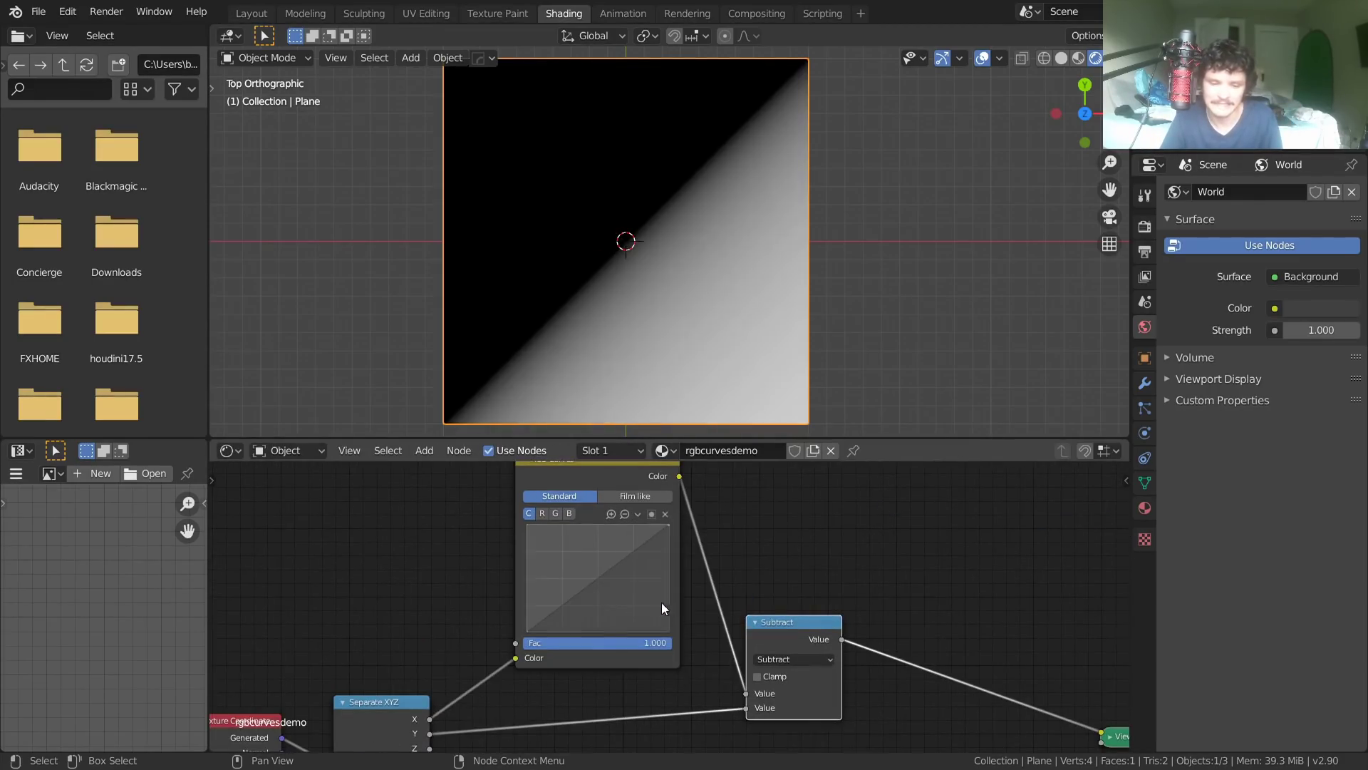
pyautogui.moveTo(593, 581); pyautogui.dragTo(565, 548)
pyautogui.scroll(-4, 677, 377)
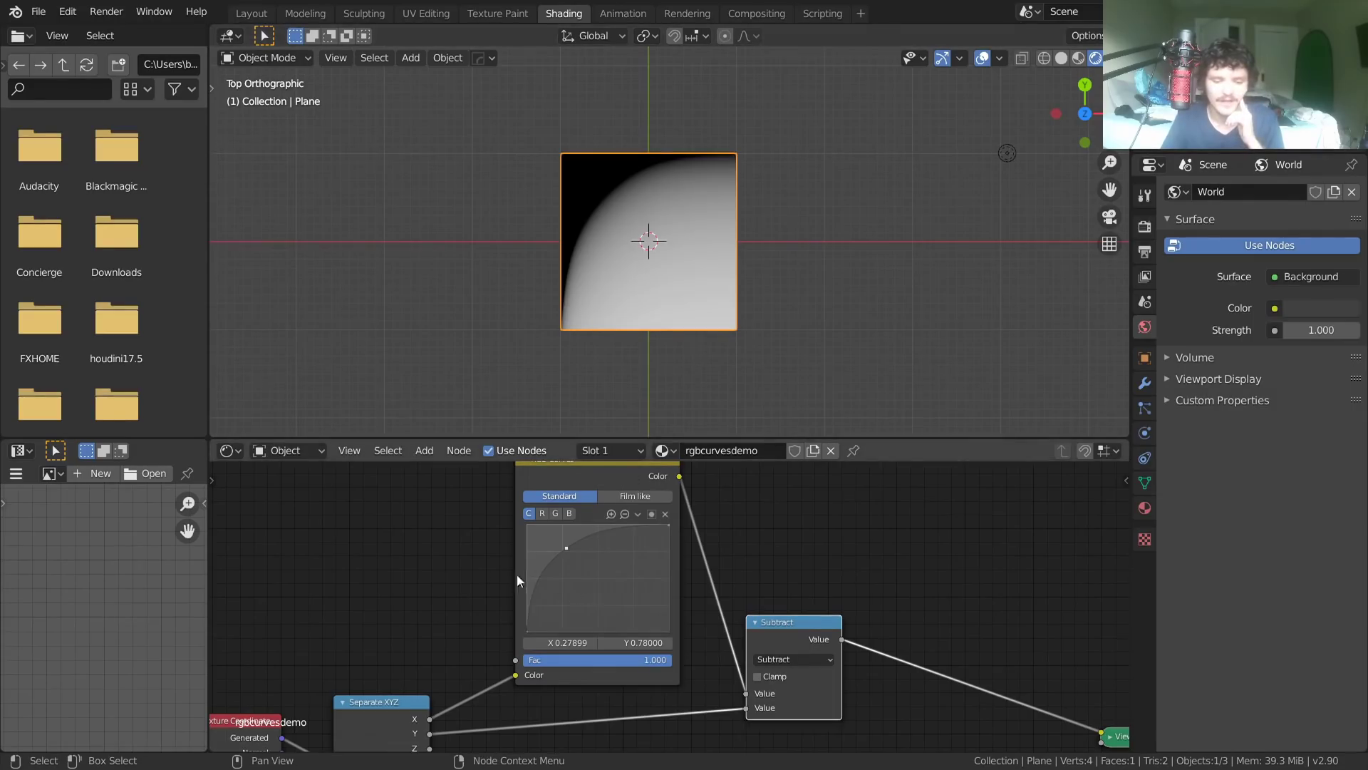
pyautogui.scroll(2, 662, 182)
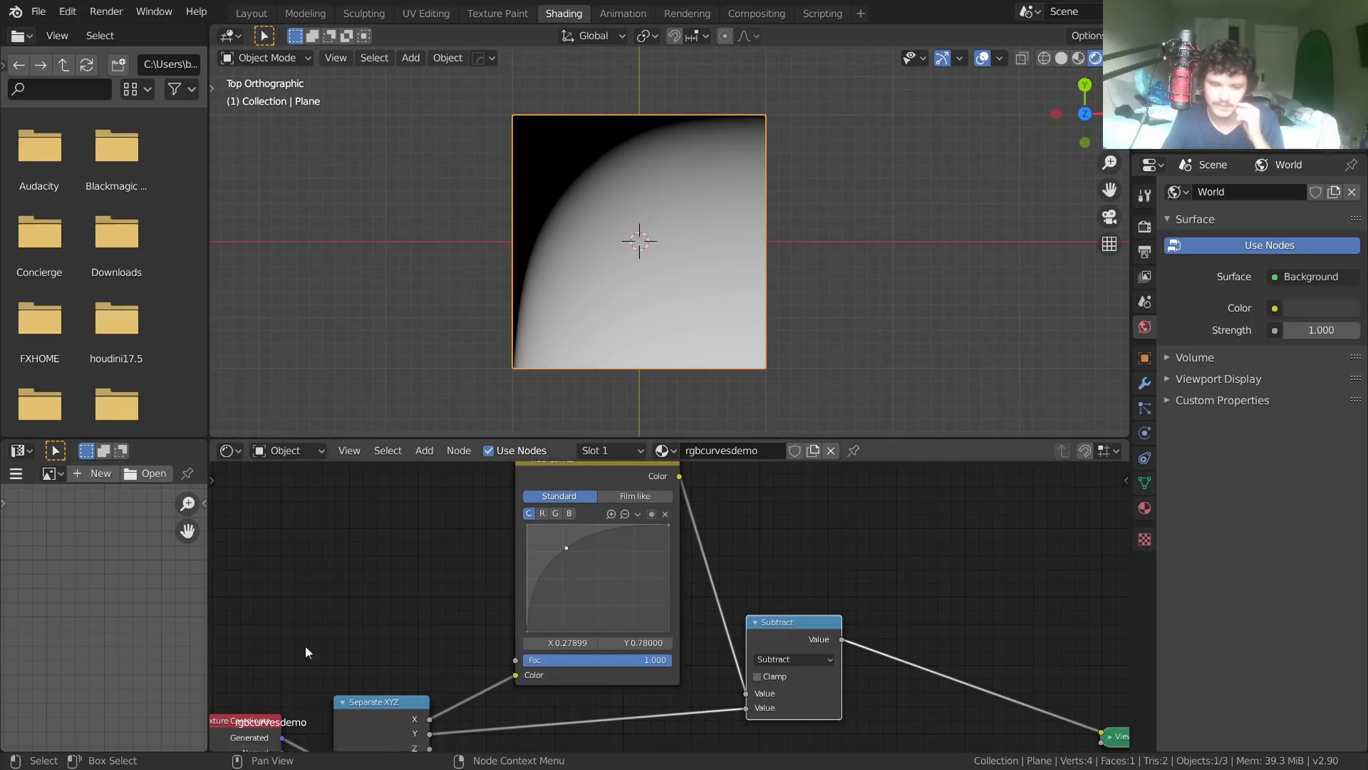
# Link Texture Coordinate's Object output into Separate XYZ's Vector input, keeping it over Generated.
pyautogui.moveTo(304, 645); pyautogui.dragTo(644, 737, button='middle')
pyautogui.scroll(2, 621, 618)
pyautogui.moveTo(622, 618); pyautogui.dragTo(513, 676, button='middle')
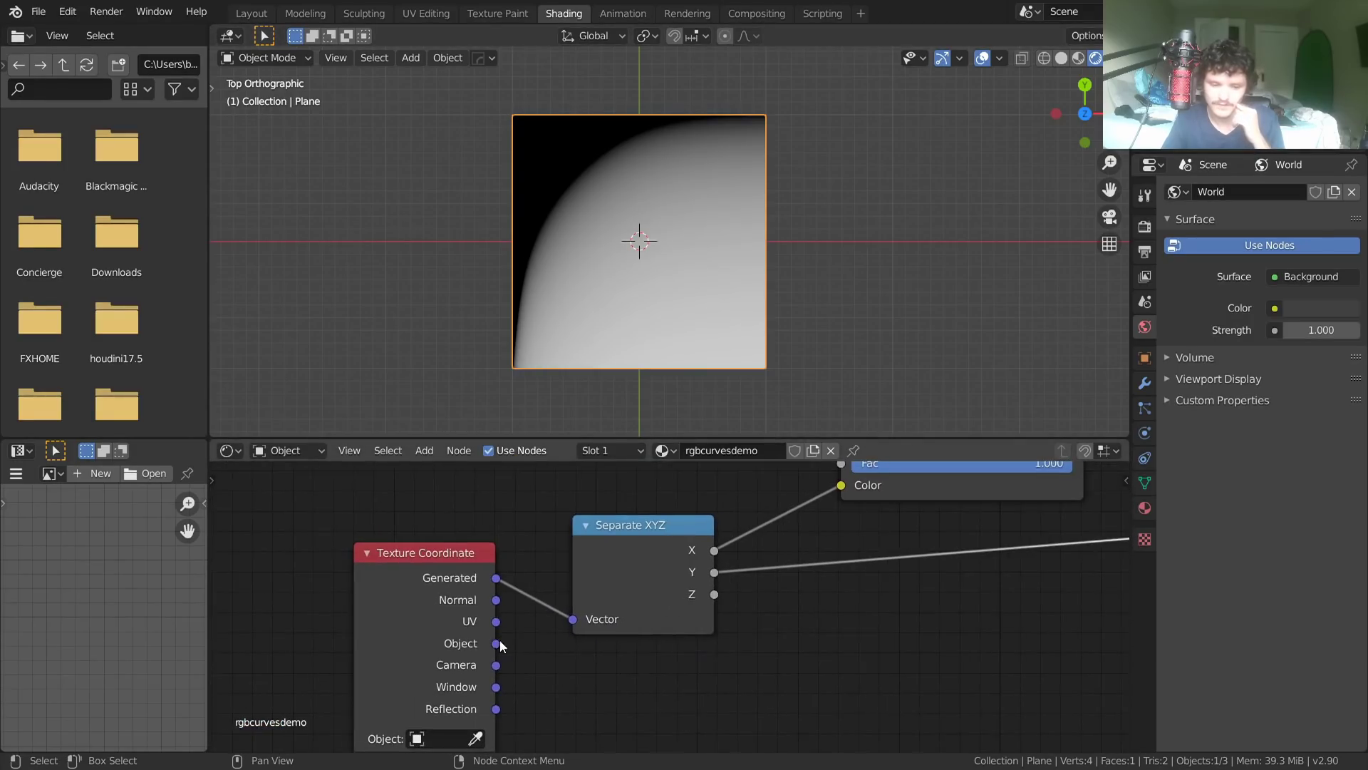
pyautogui.moveTo(496, 643); pyautogui.dragTo(575, 618)
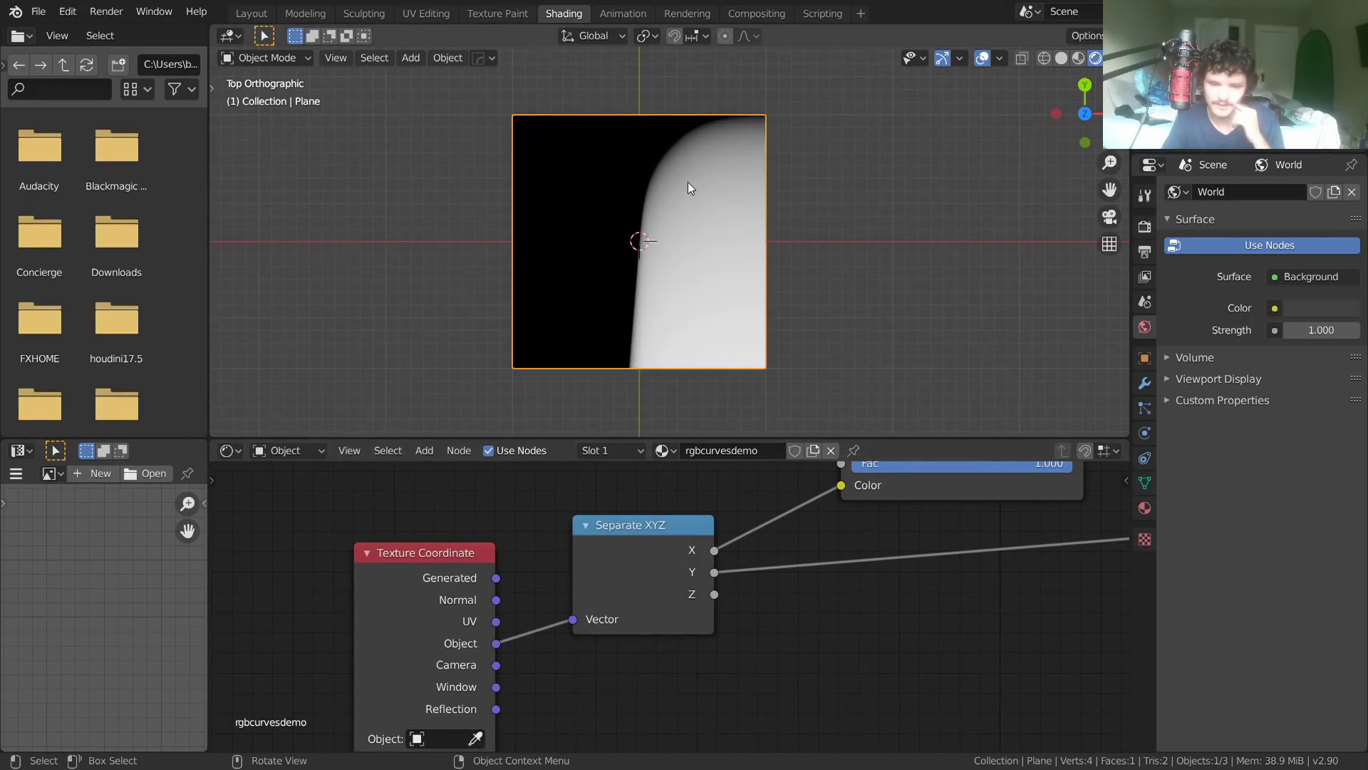
pyautogui.scroll(2, 687, 181)
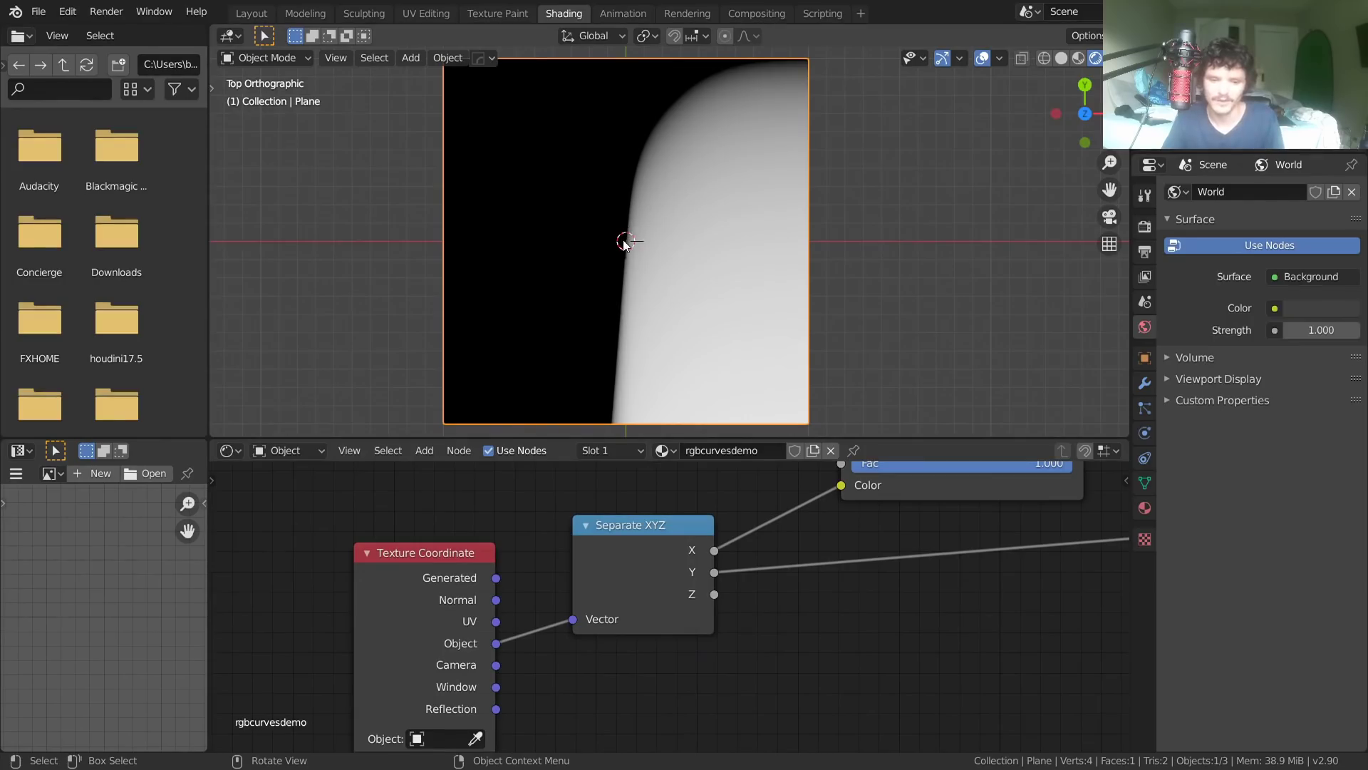
pyautogui.keyDown('shift'); pyautogui.moveTo(623, 246); pyautogui.dragTo(618, 288, button='middle'); pyautogui.keyUp('shift')
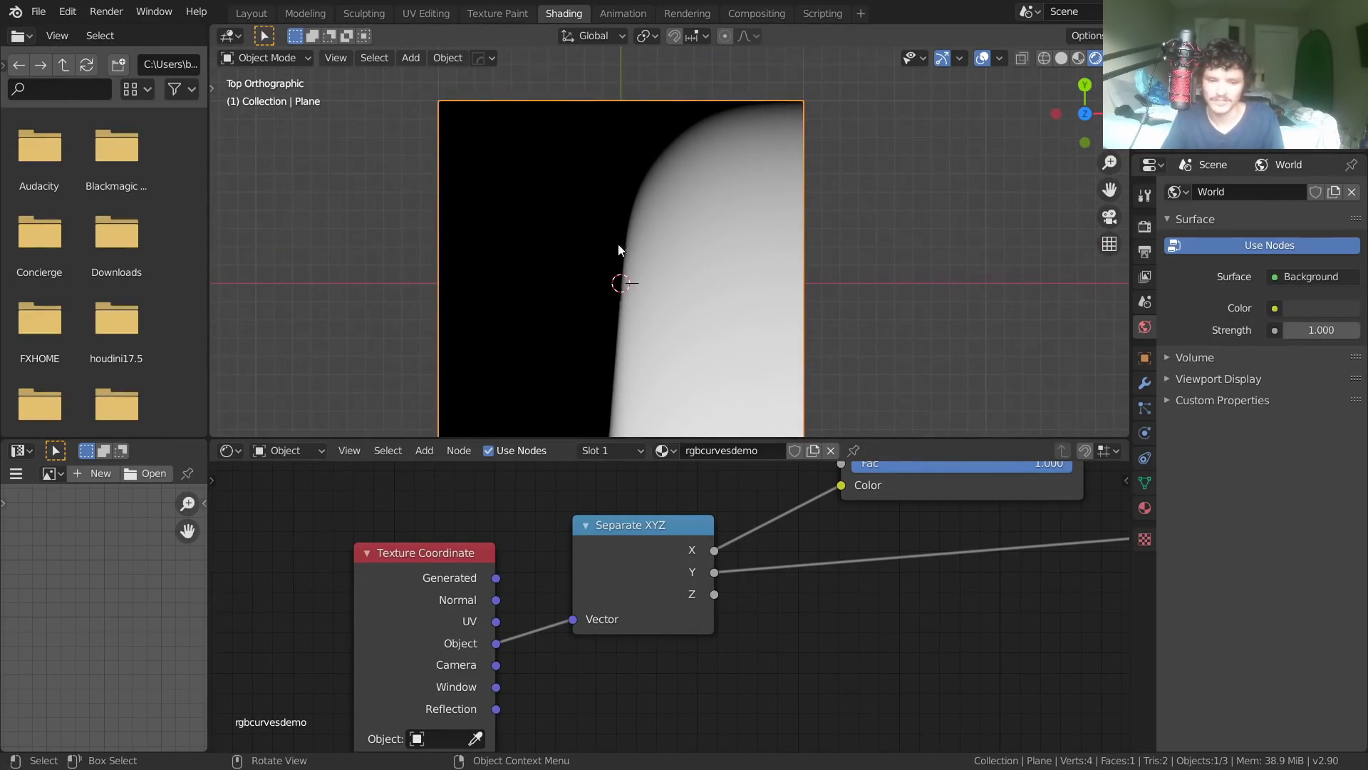
pyautogui.moveTo(496, 577); pyautogui.dragTo(573, 619)
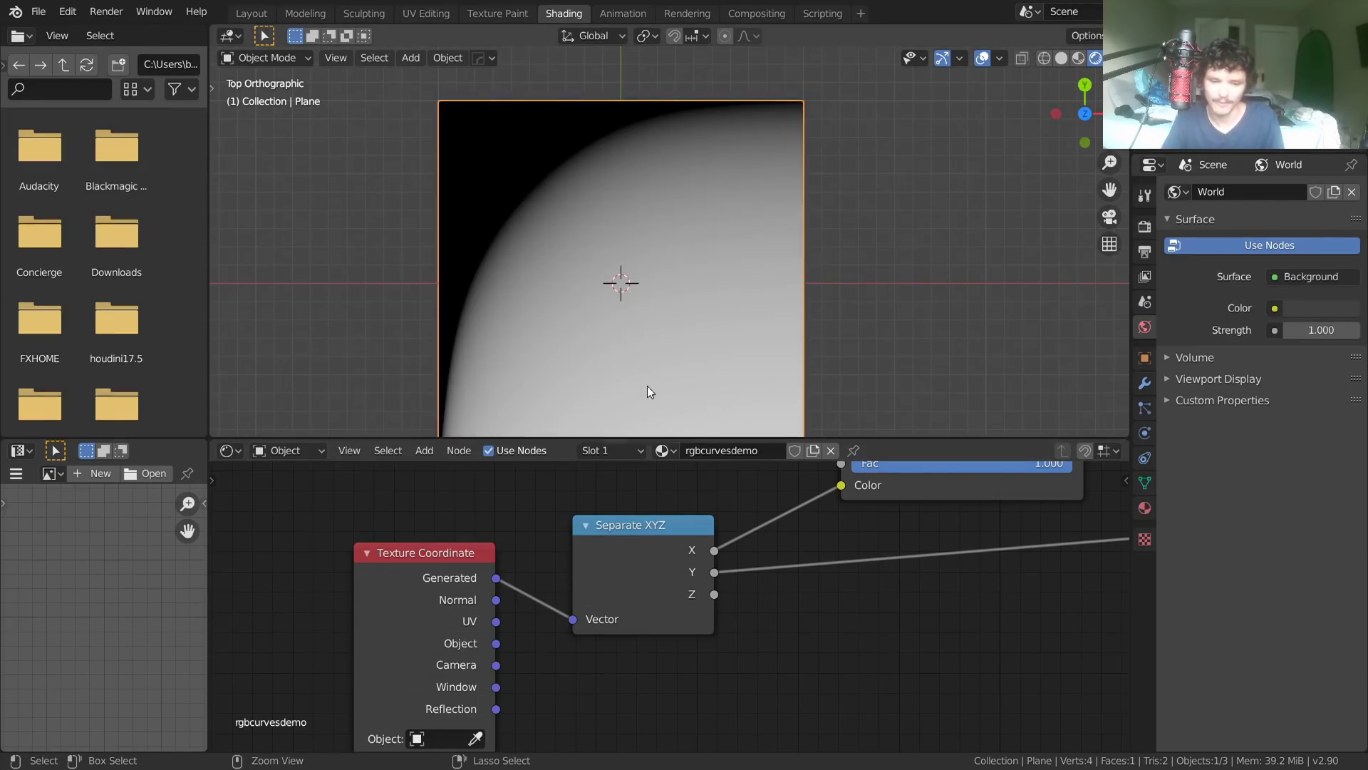
pyautogui.scroll(-1, 600, 289)
pyautogui.hotkey('ctrl', 'z')
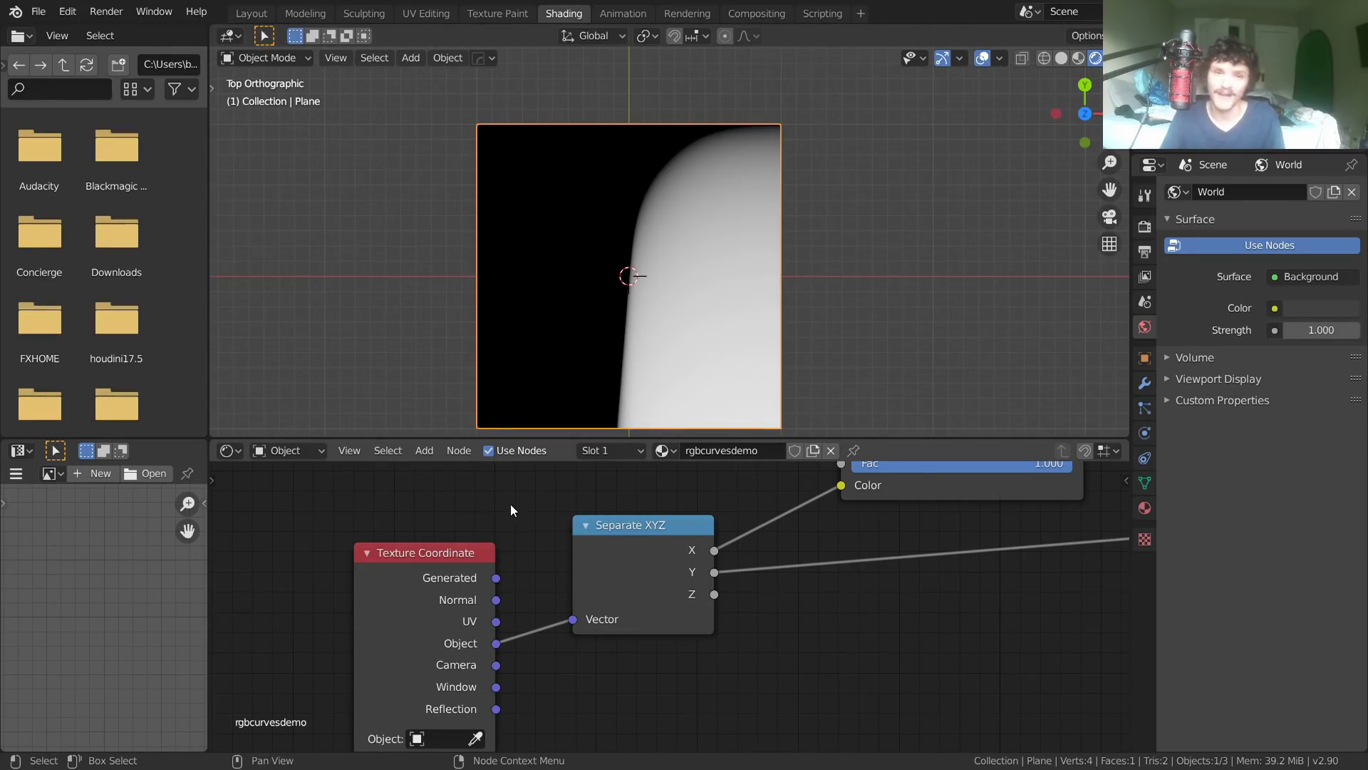
# Move the Texture Coordinate node further to the left.
pyautogui.scroll(1, 511, 486)
pyautogui.moveTo(458, 564); pyautogui.dragTo(652, 558, button='middle')
pyautogui.moveTo(652, 558); pyautogui.dragTo(341, 551)
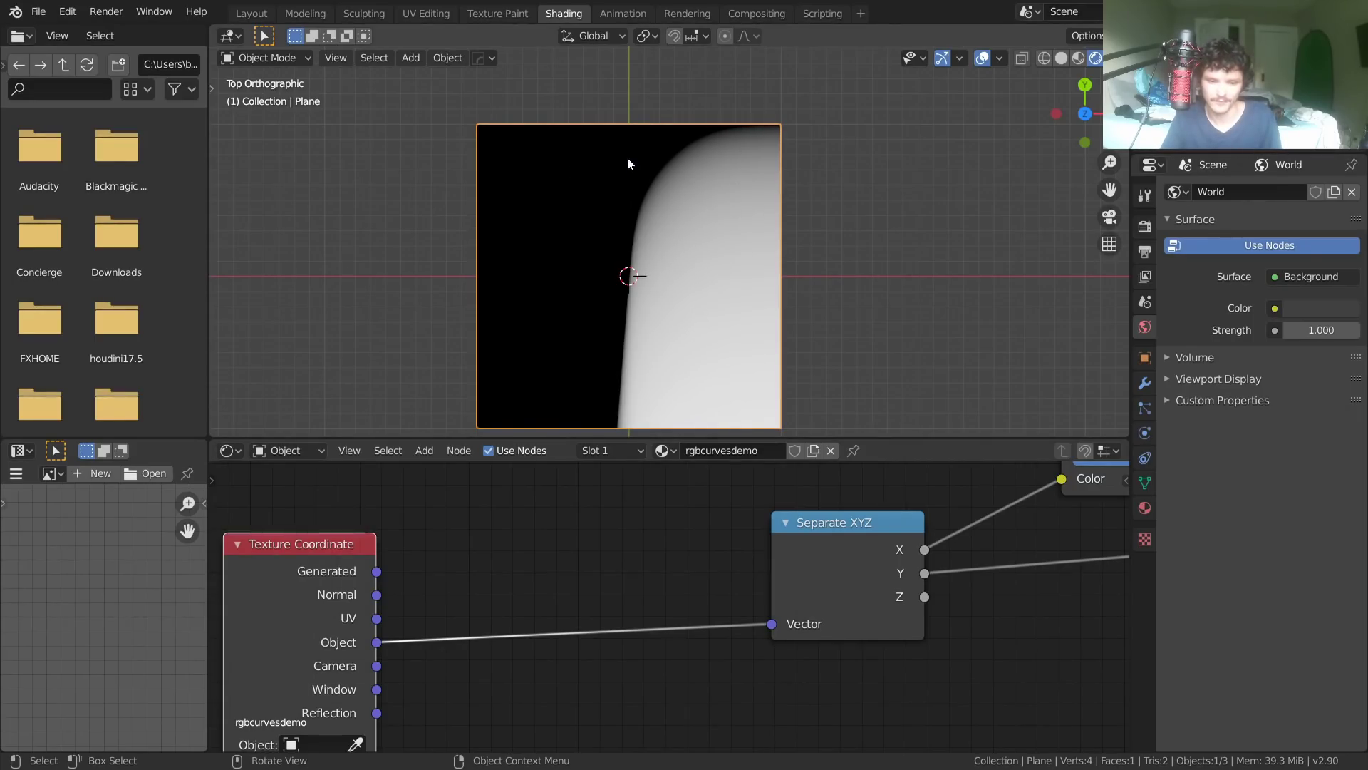
# Insert a Vector Math node before Separate XYZ and set it to Absolute.
pyautogui.moveTo(524, 478)
pyautogui.mouseDown(button='middle')
pyautogui.moveTo(645, 479)
pyautogui.moveTo(531, 468)
pyautogui.mouseUp(button='middle')
pyautogui.hotkey('shift', 'a')
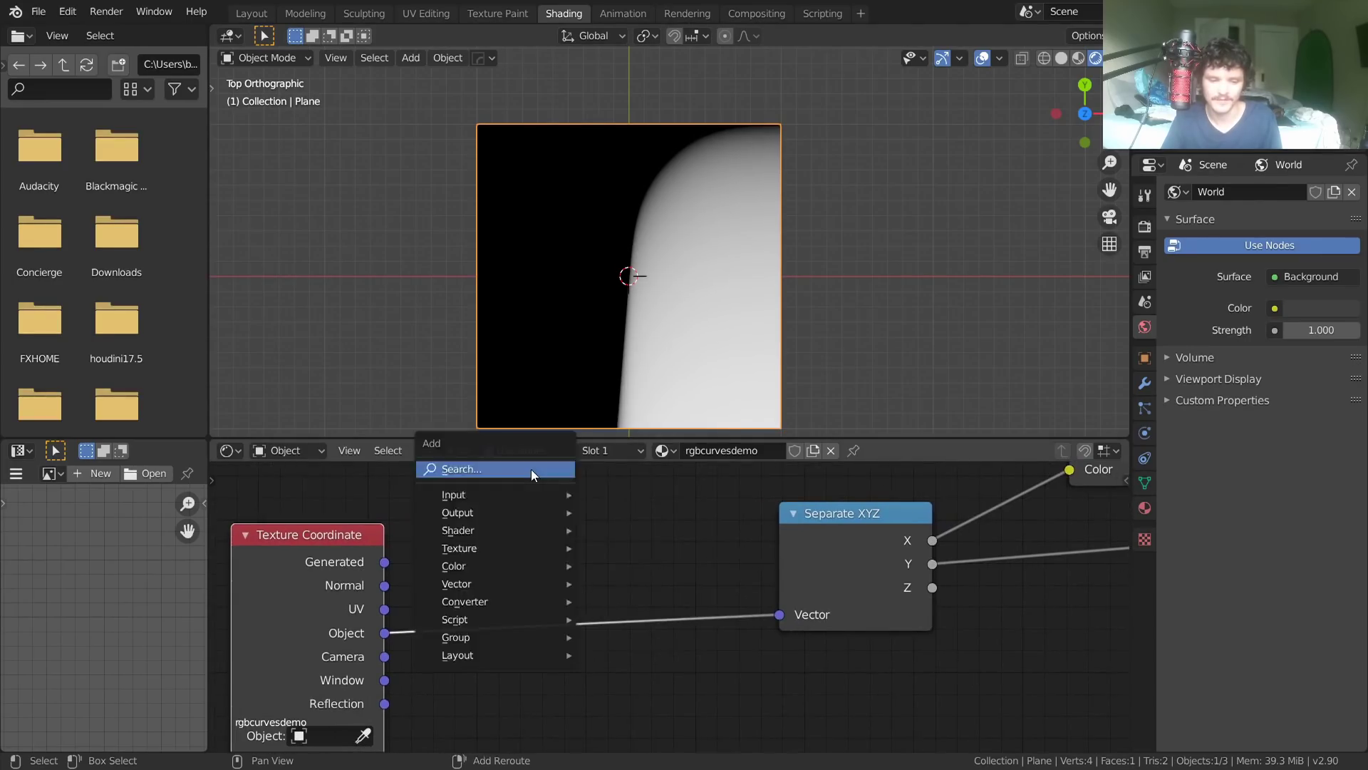
pyautogui.click(531, 469)
pyautogui.write('vect')
pyautogui.click(556, 573)
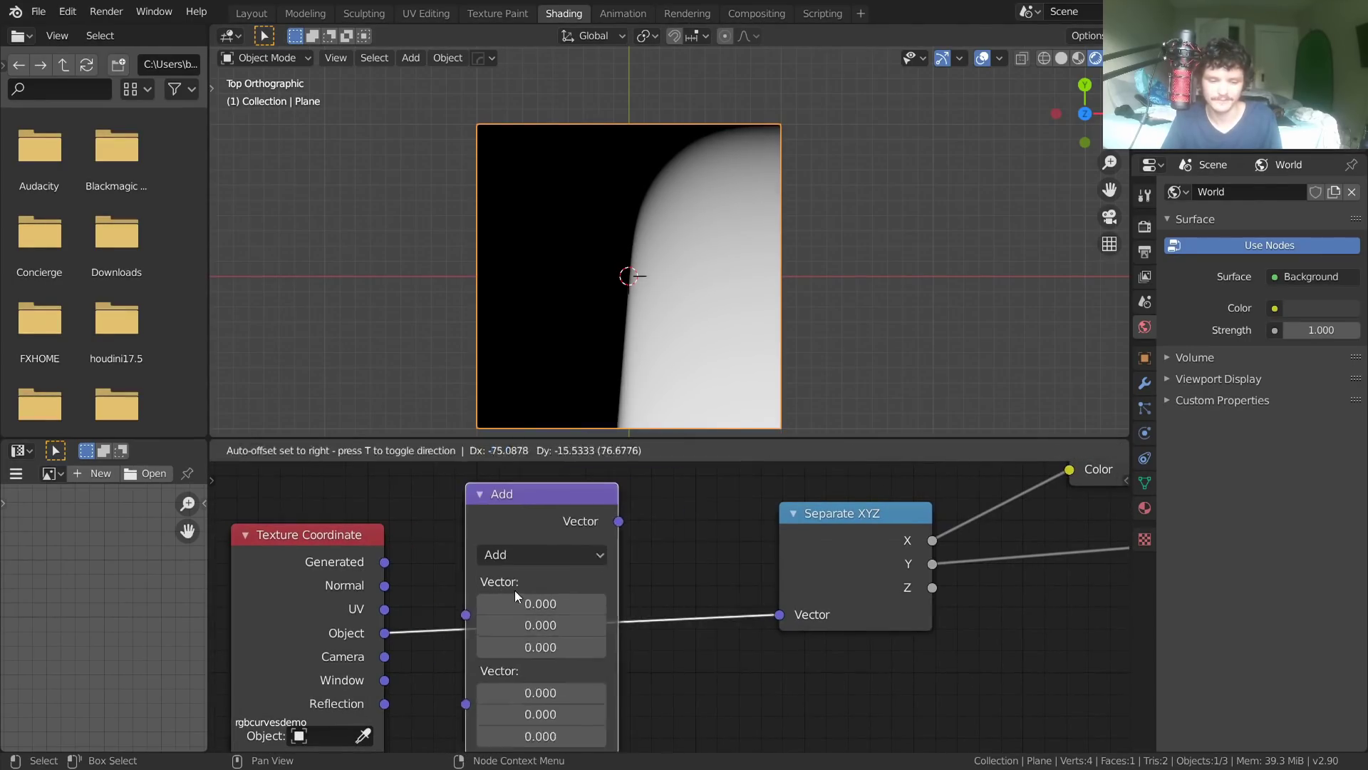
pyautogui.click(507, 510)
pyautogui.click(512, 519)
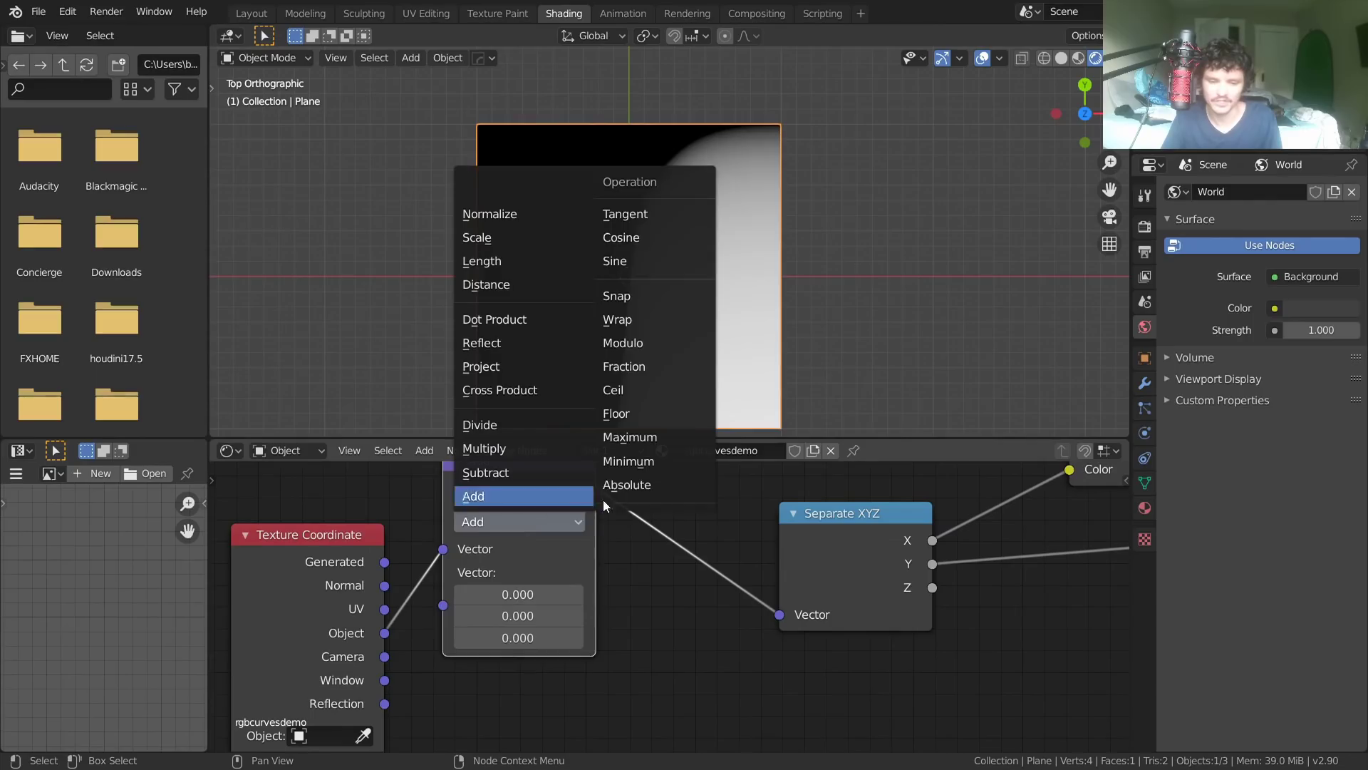
pyautogui.click(634, 483)
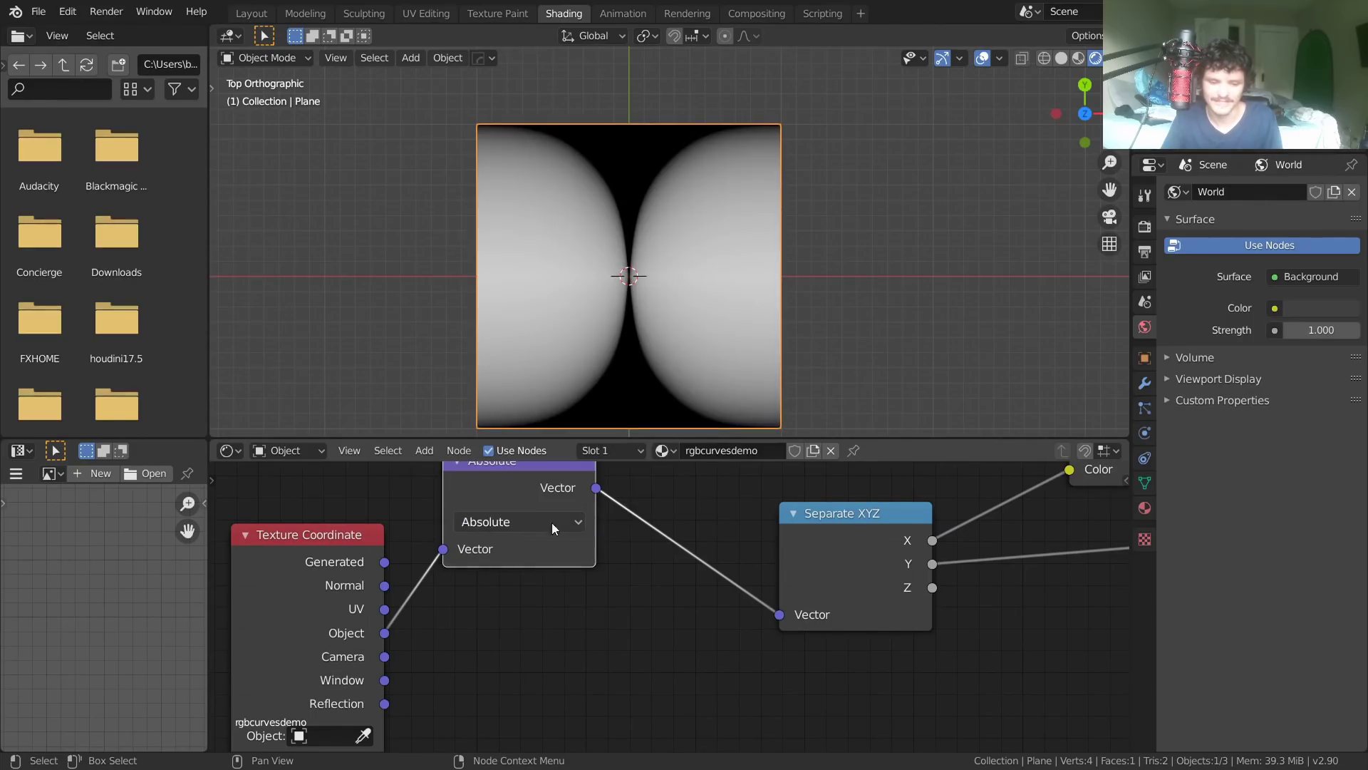
# Replace Vector Math with Separate XYZ and Combine XYZ nodes on the coordinate link, wiring the axes.
pyautogui.hotkey('ctrl', 'z')
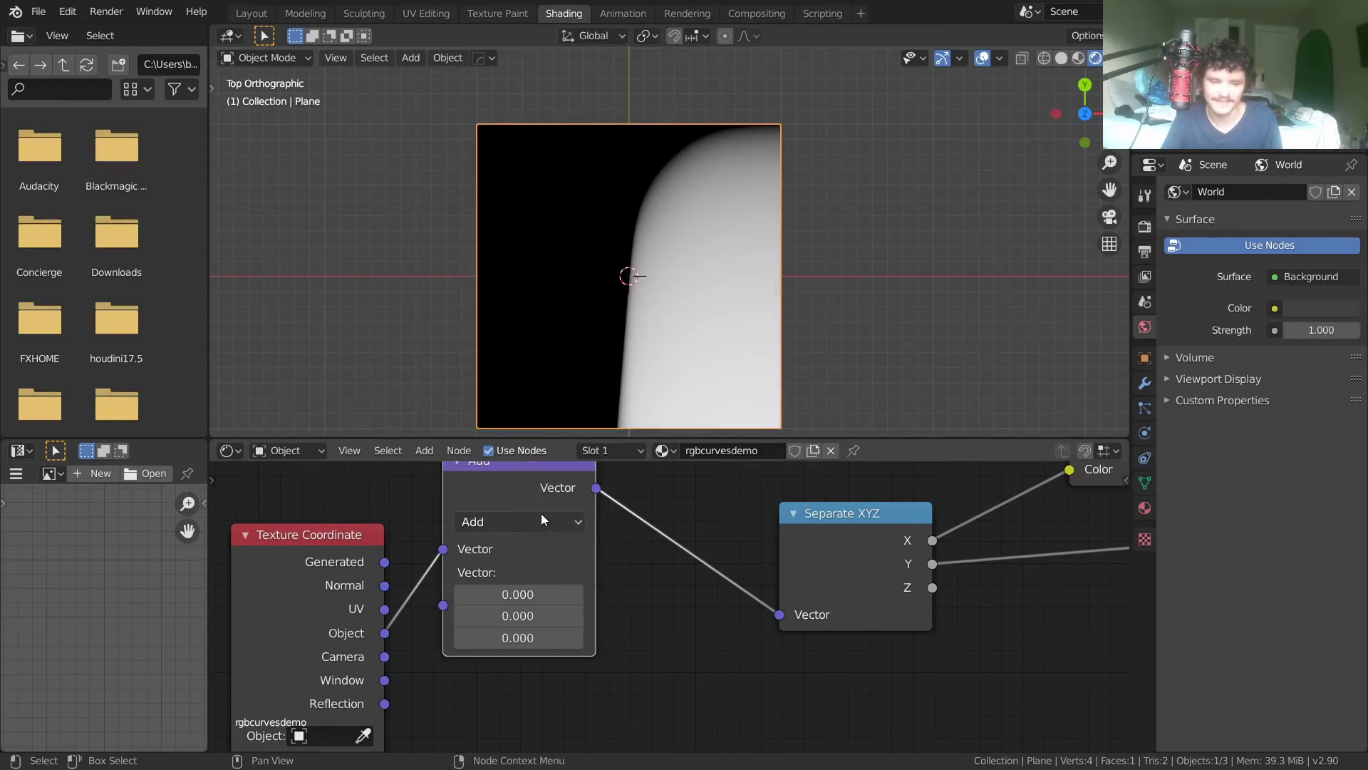
pyautogui.hotkey('ctrl', 'x')
pyautogui.hotkey('shift', 'a')
pyautogui.write('se')
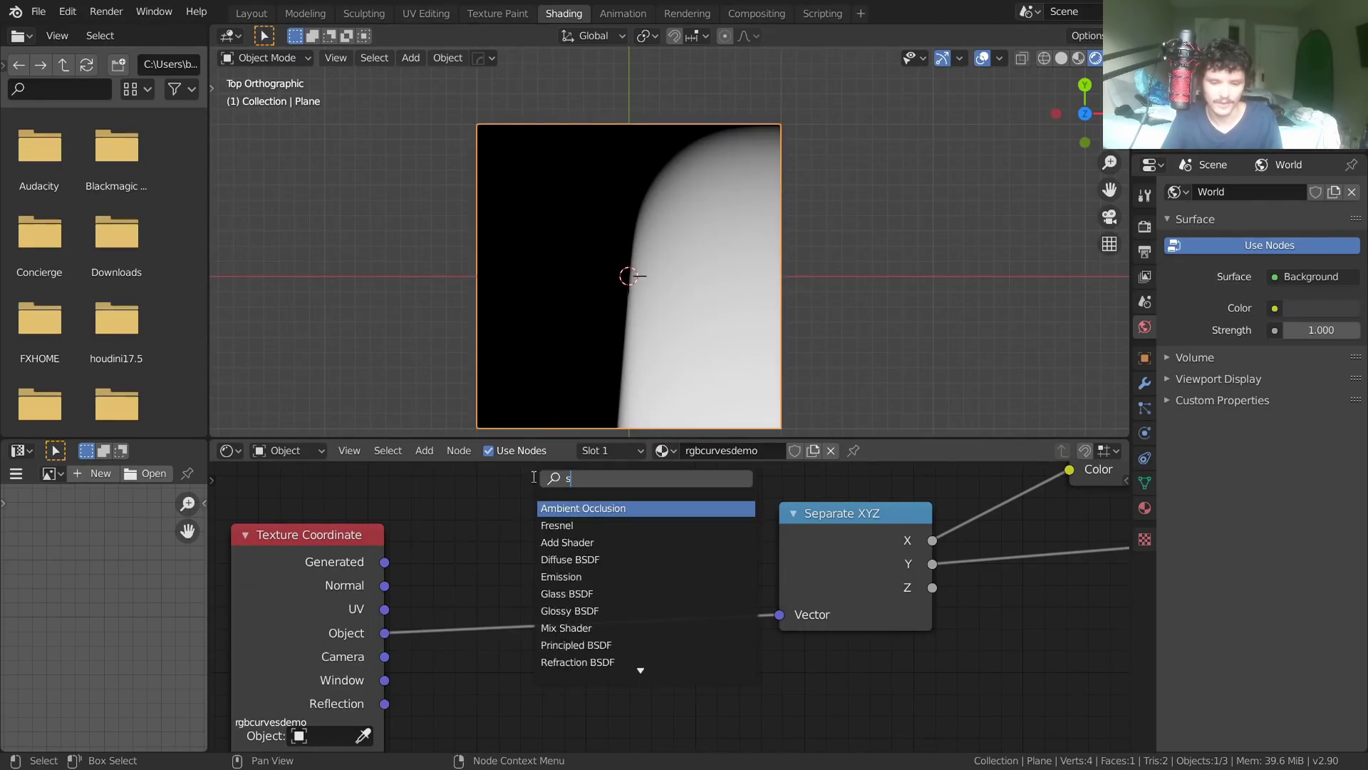
pyautogui.click(596, 586)
pyautogui.click(558, 590)
pyautogui.hotkey('shift', 'a')
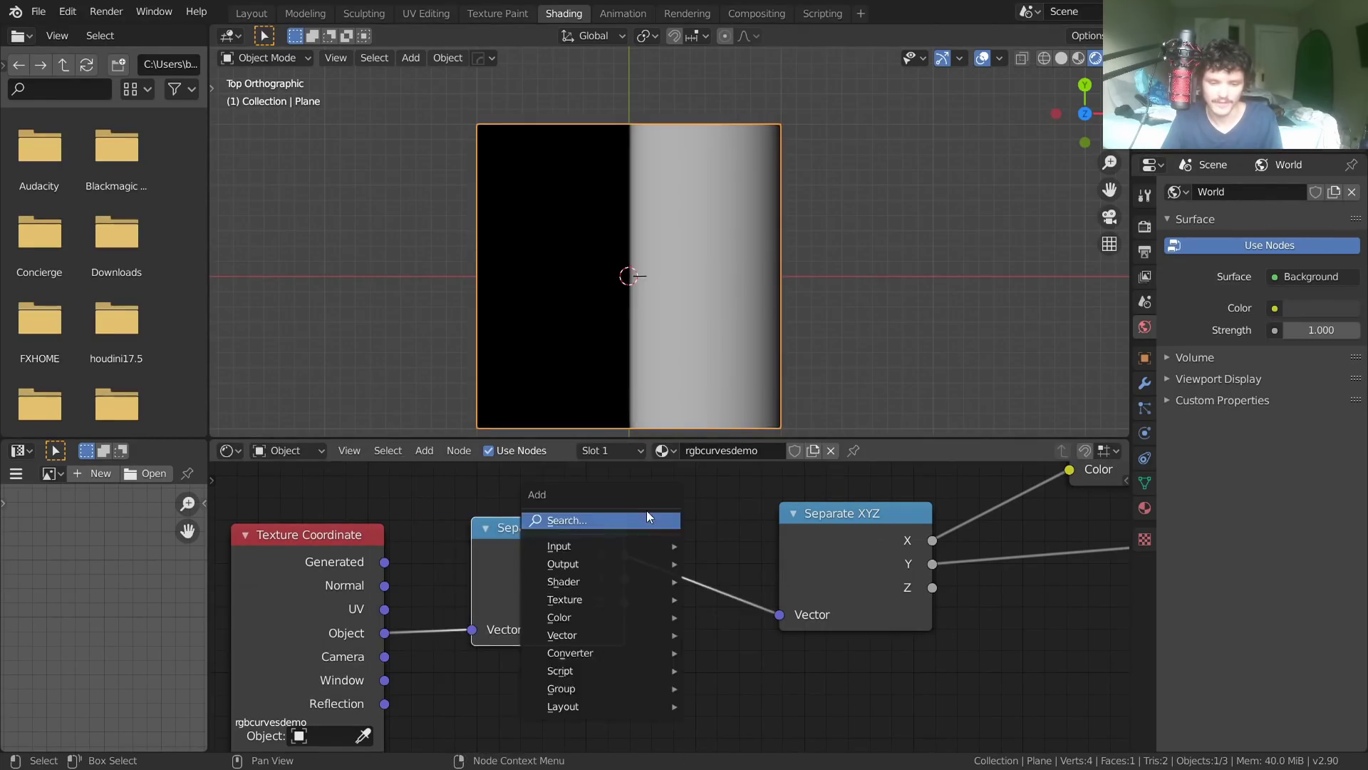
pyautogui.write('com')
pyautogui.click(686, 576)
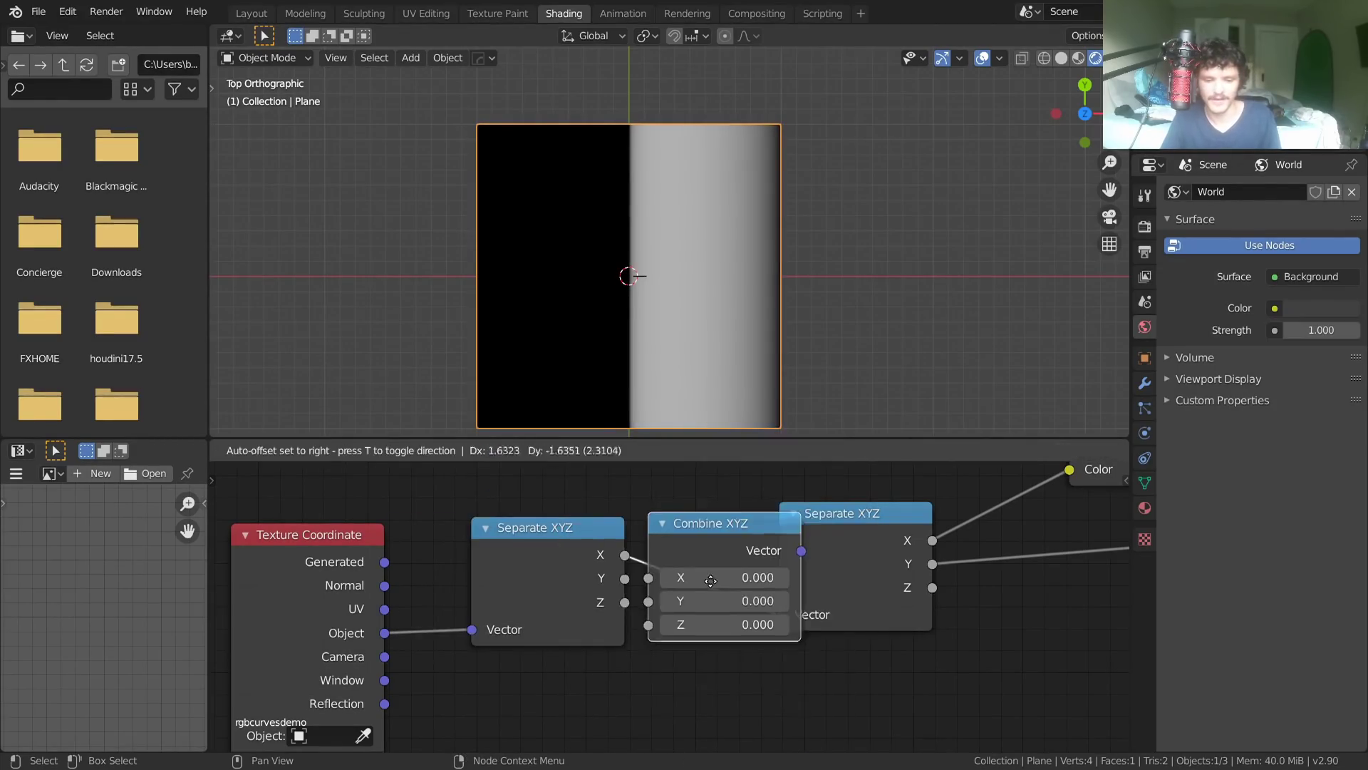
pyautogui.click(725, 583)
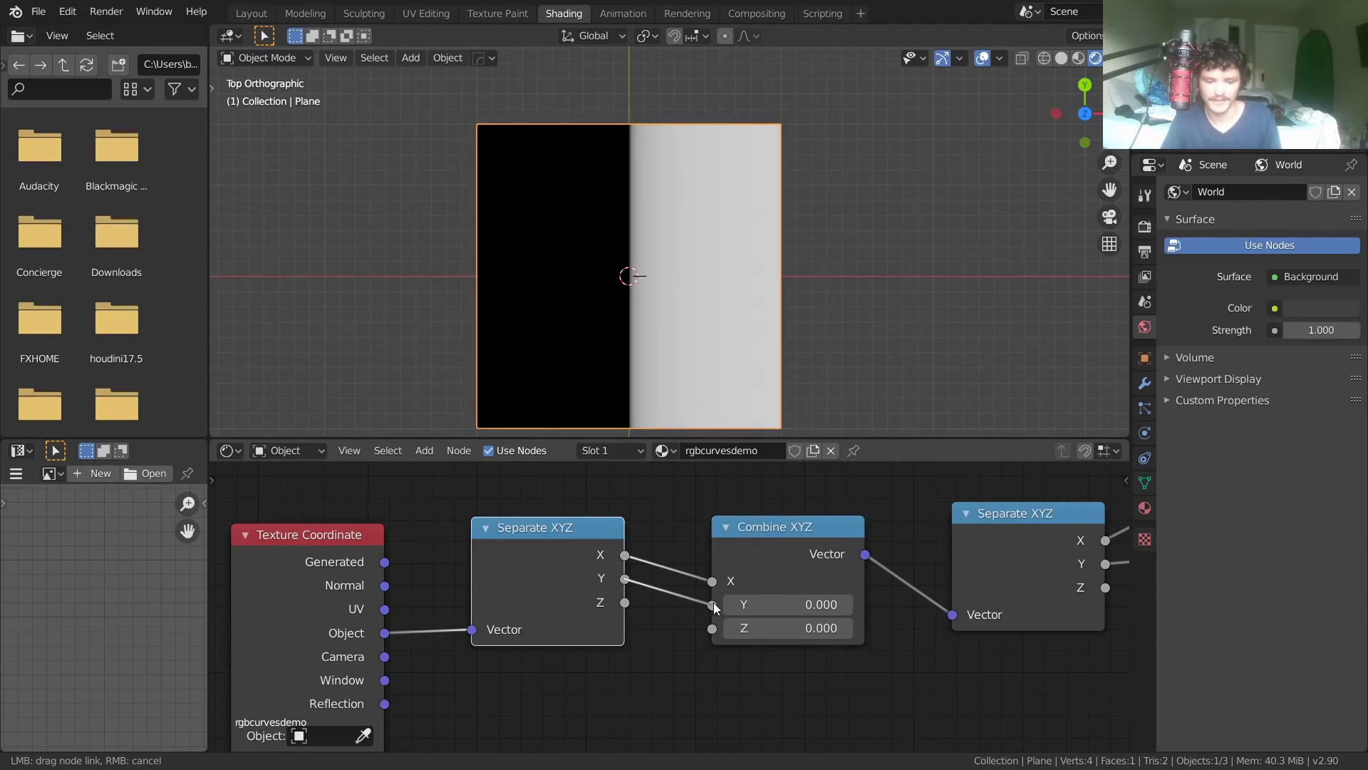
pyautogui.moveTo(714, 603); pyautogui.dragTo(712, 604)
pyautogui.moveTo(712, 629); pyautogui.dragTo(626, 602)
# Add a Math Absolute node per axis, duplicating it onto the Y and Z links.
pyautogui.hotkey('shift', 'a')
pyautogui.write('add')
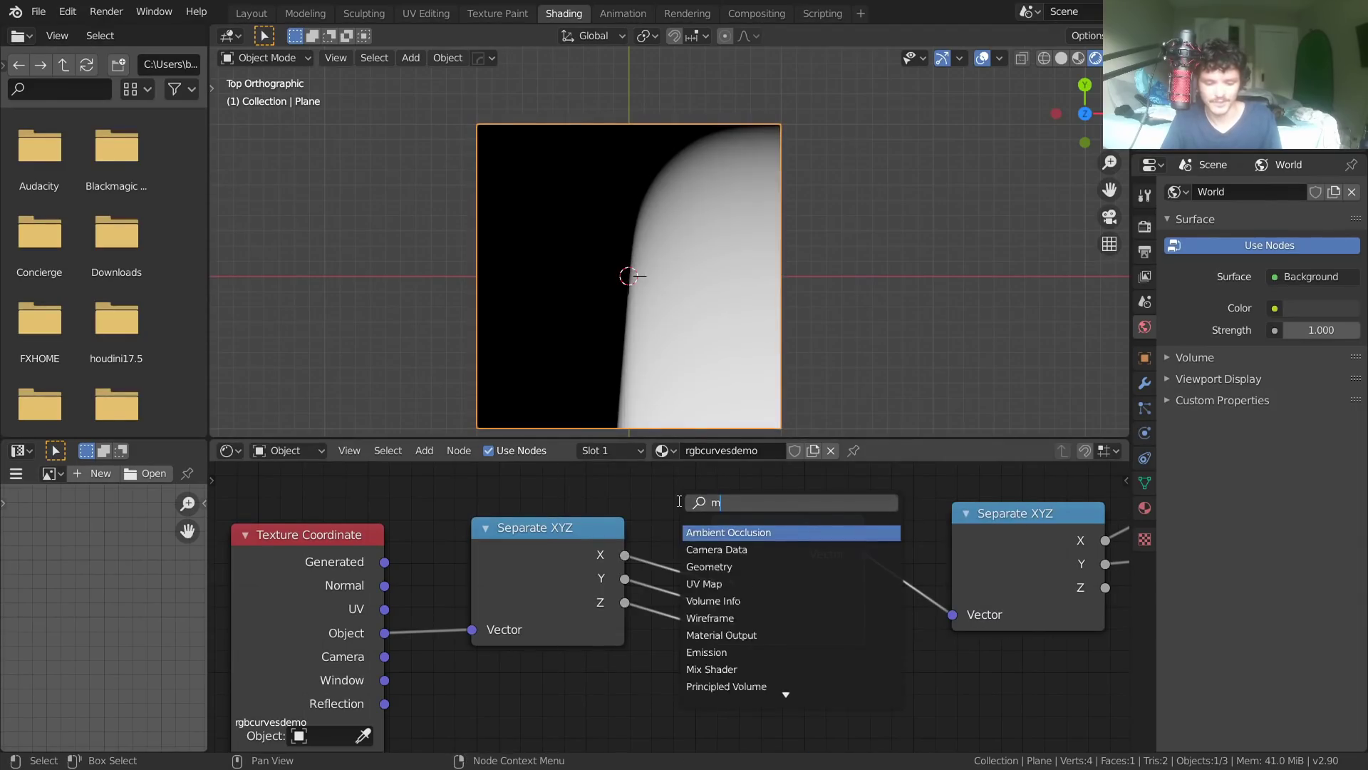
pyautogui.press('Return')
pyautogui.click(677, 541)
pyautogui.moveTo(677, 541); pyautogui.dragTo(745, 541)
pyautogui.click(783, 586)
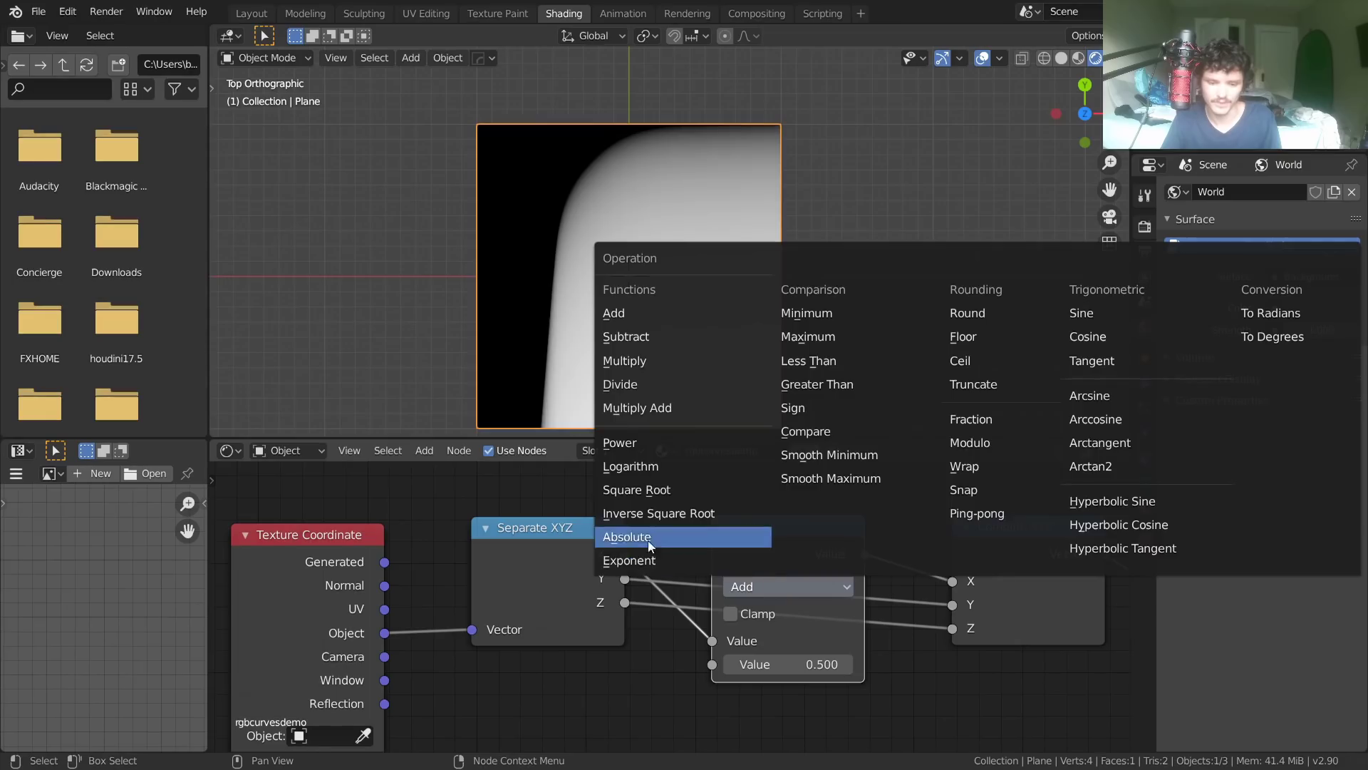
pyautogui.click(638, 533)
pyautogui.press('g')
pyautogui.click(789, 487)
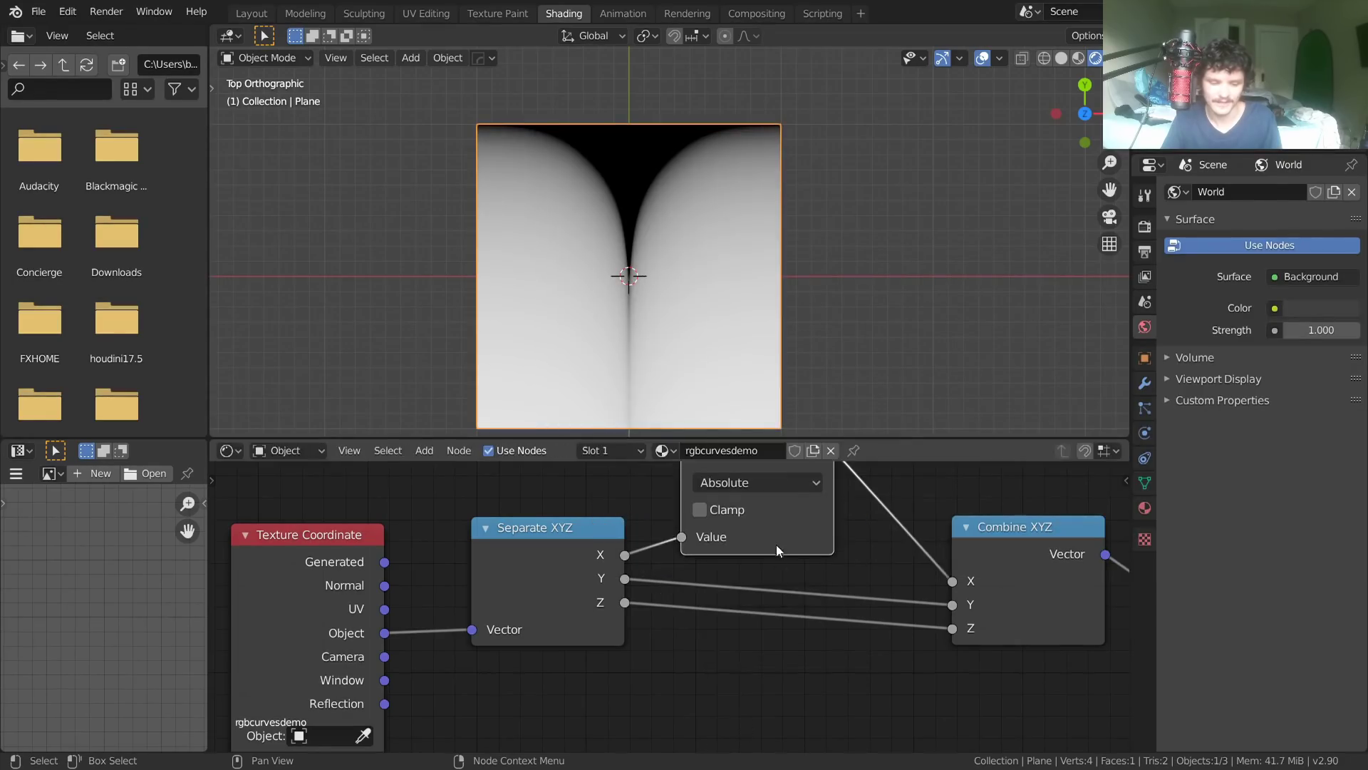
pyautogui.hotkey('shift', 'd')
pyautogui.click(806, 650)
pyautogui.hotkey('shift', 'd')
pyautogui.click(806, 704)
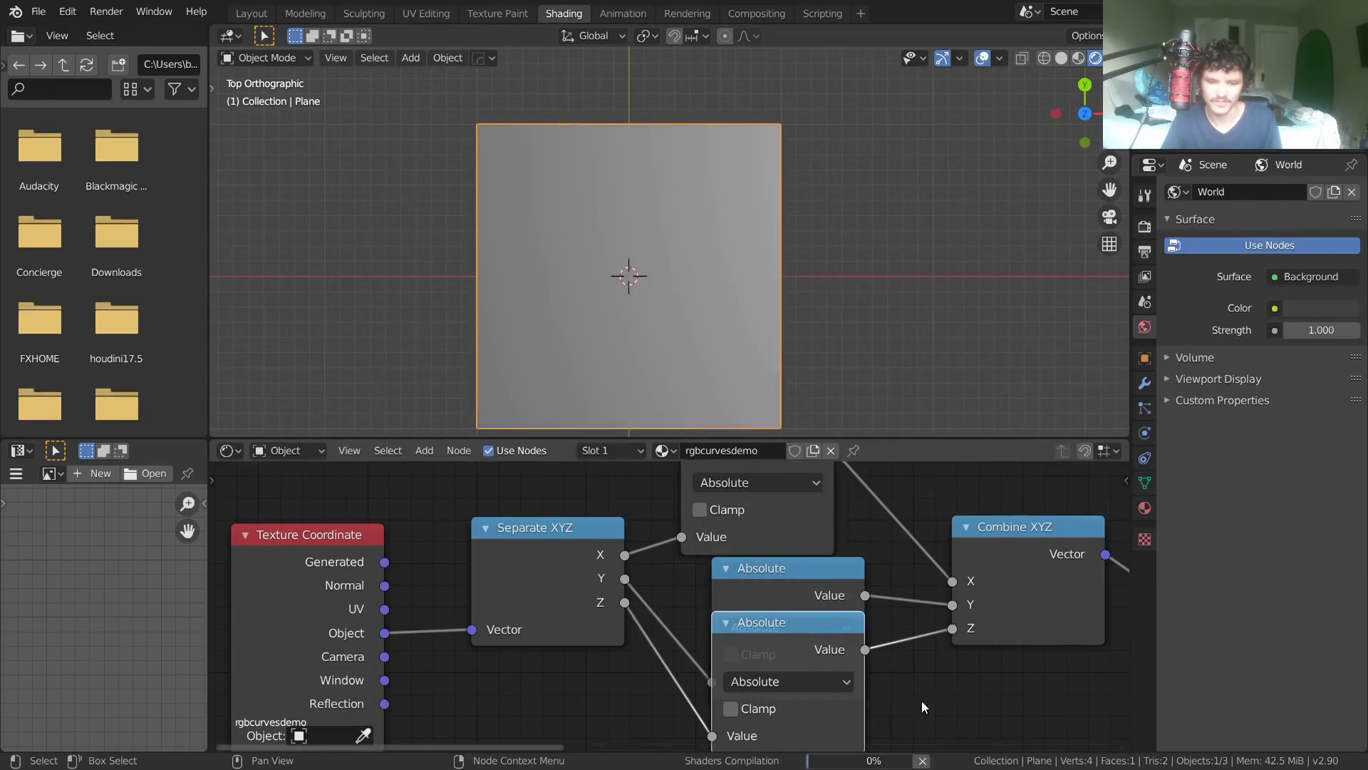
# Undo the per-axis setup, set the Vector Math node to Absolute, and bend the curve.
pyautogui.hotkey('ctrl', 'z')
pyautogui.hotkey('ctrl', 'z')
pyautogui.hotkey('ctrl', 'z')
pyautogui.hotkey('ctrl', 'z')
pyautogui.hotkey('ctrl', 'z')
pyautogui.hotkey('ctrl', 'z')
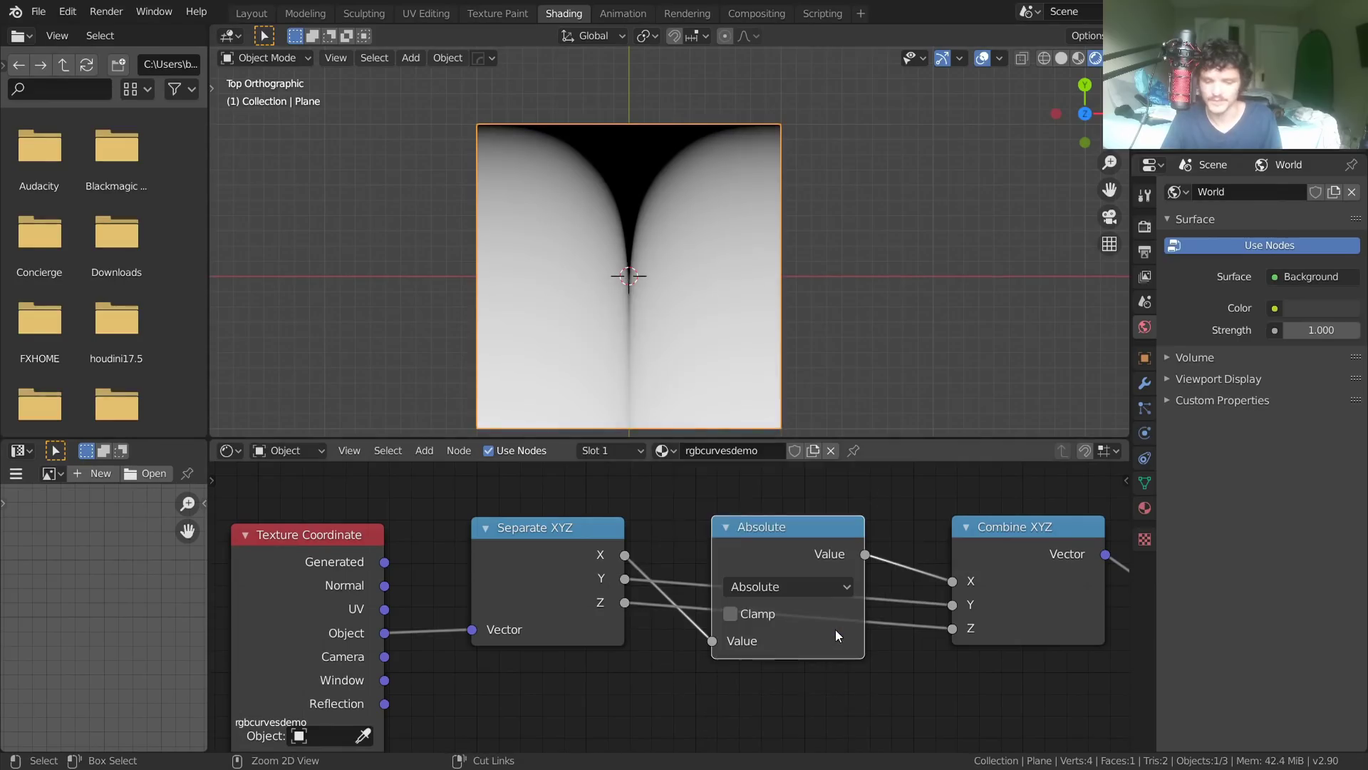
pyautogui.hotkey('ctrl', 'z')
pyautogui.hotkey('ctrl', 'z')
pyautogui.hotkey('ctrl', 'z')
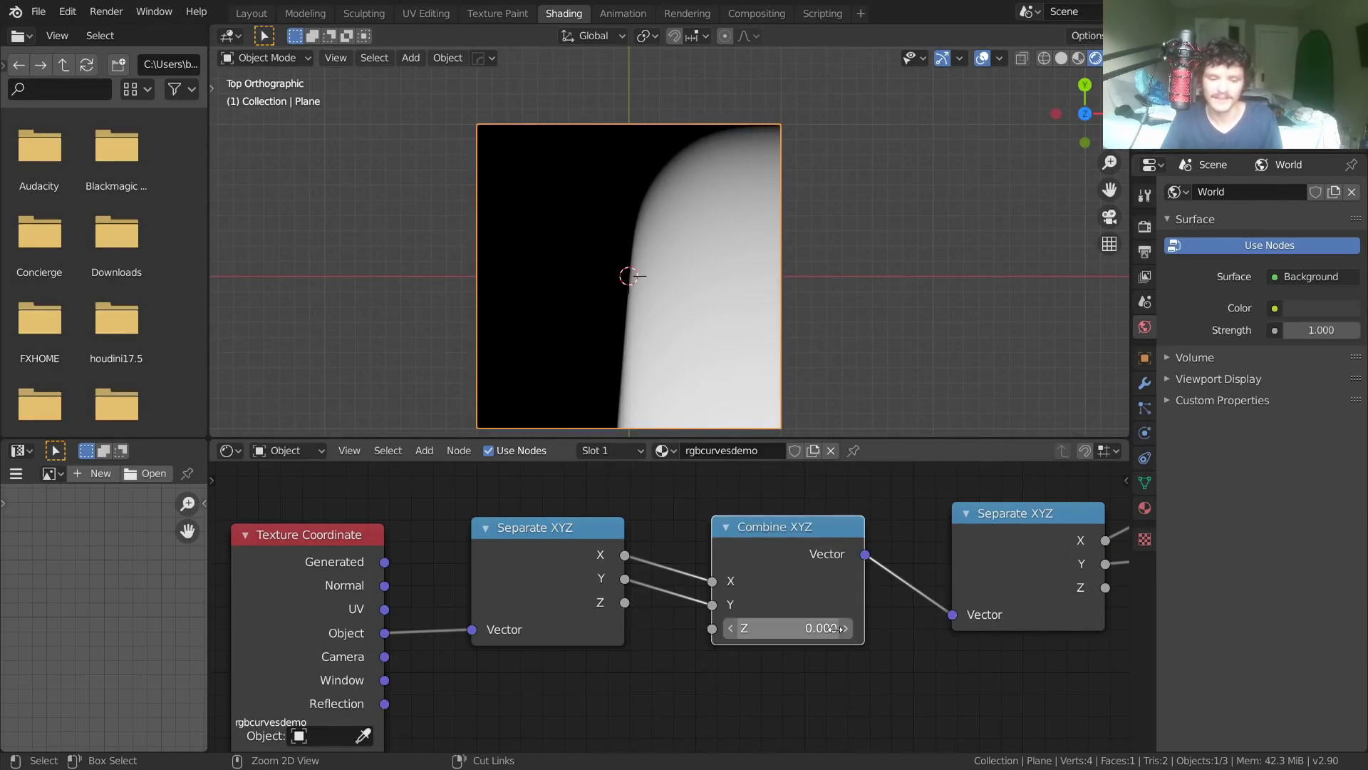
pyautogui.hotkey('ctrl', 'z')
pyautogui.hotkey('ctrl', 'z')
pyautogui.hotkey('ctrl', 'z')
pyautogui.hotkey('ctrl', 'z')
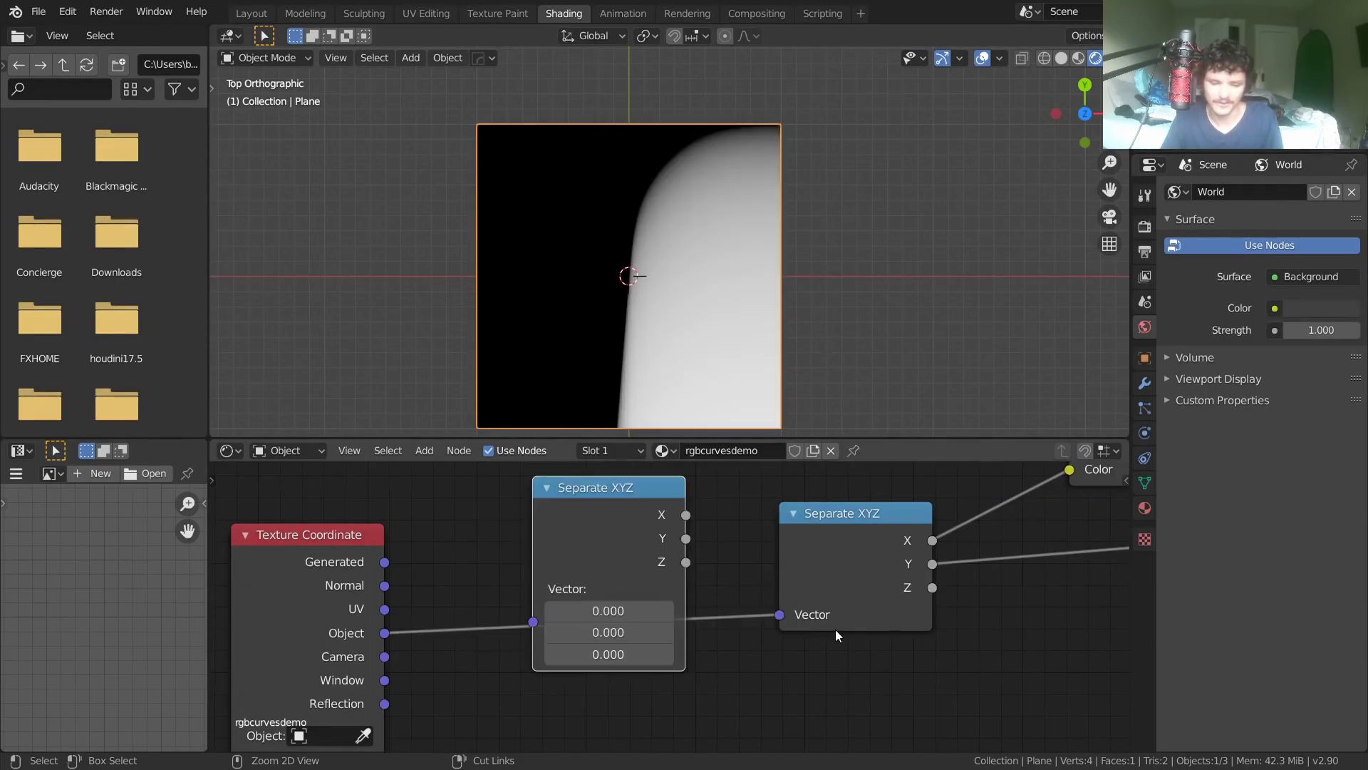
pyautogui.scroll(-1, 637, 548)
pyautogui.click(516, 529)
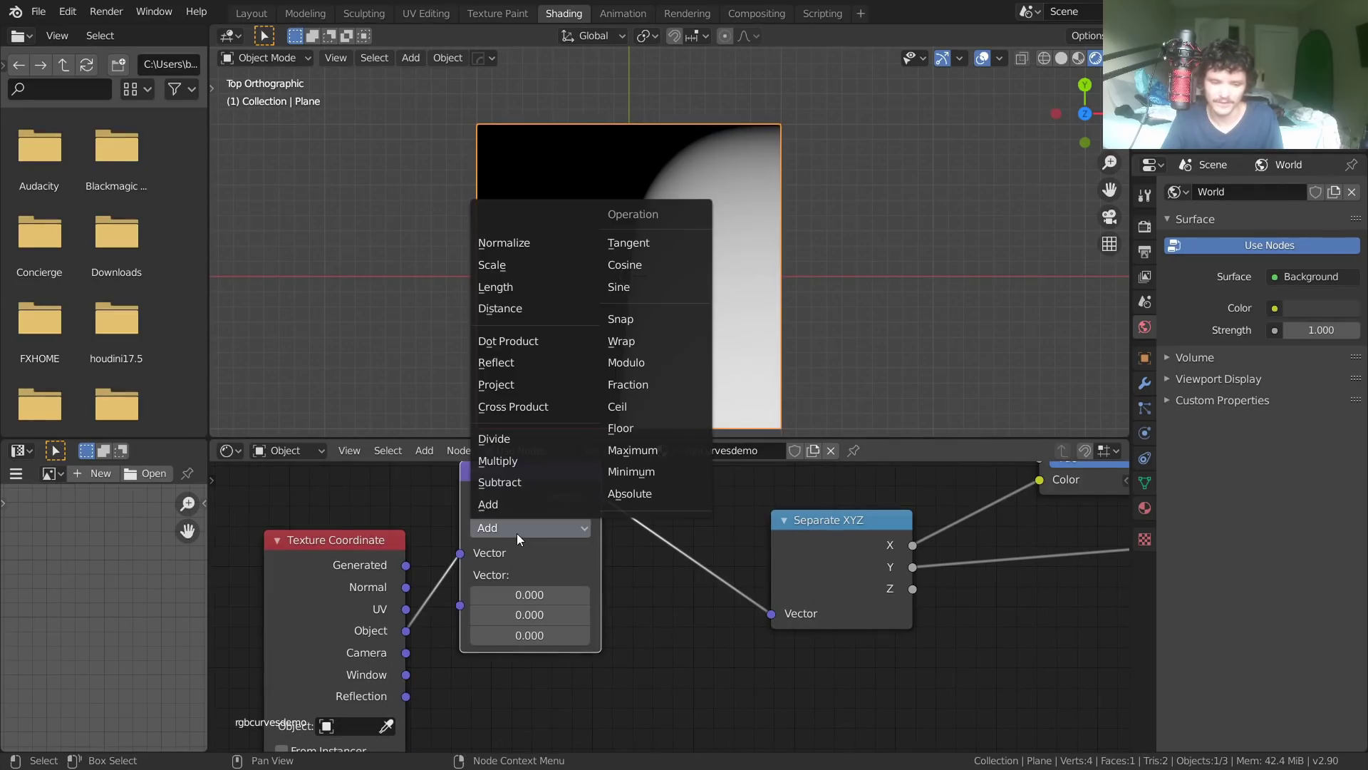
pyautogui.click(636, 493)
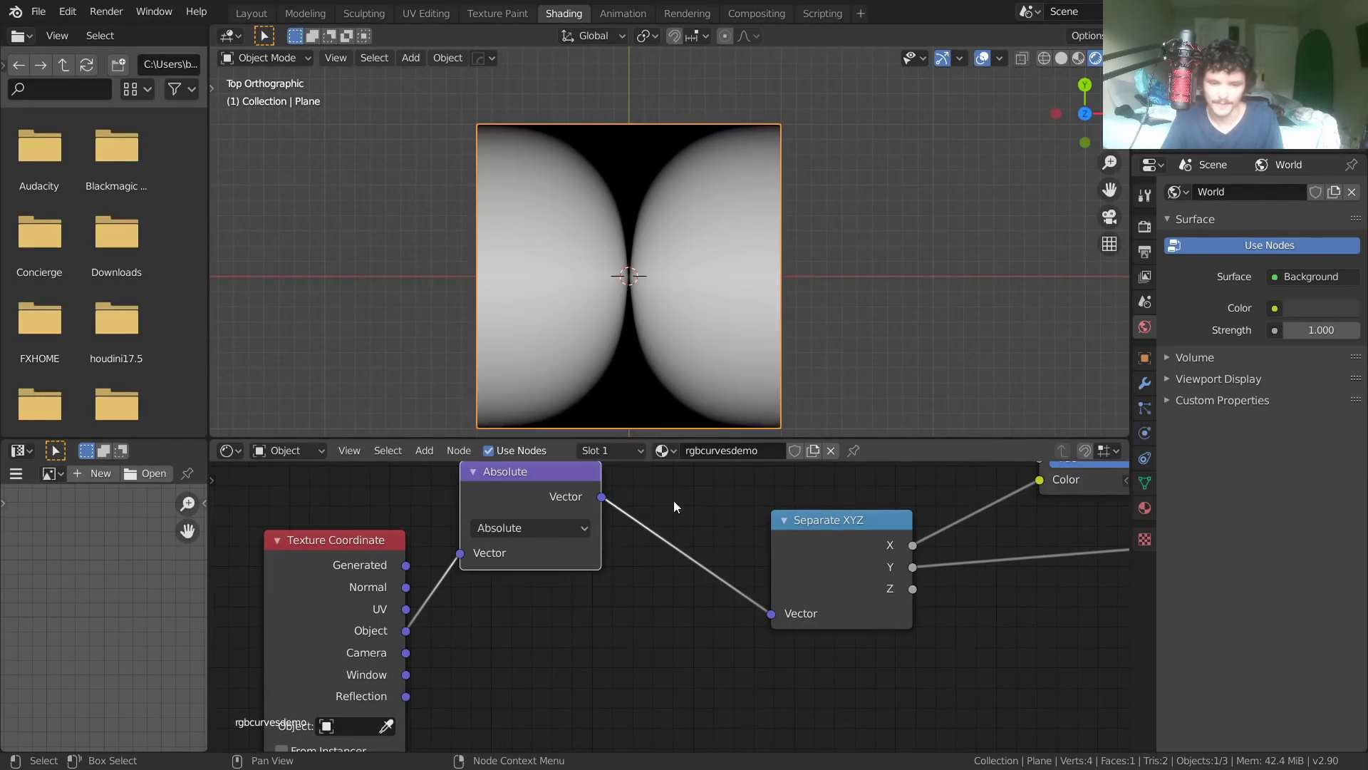
pyautogui.moveTo(958, 552); pyautogui.dragTo(637, 734, button='middle')
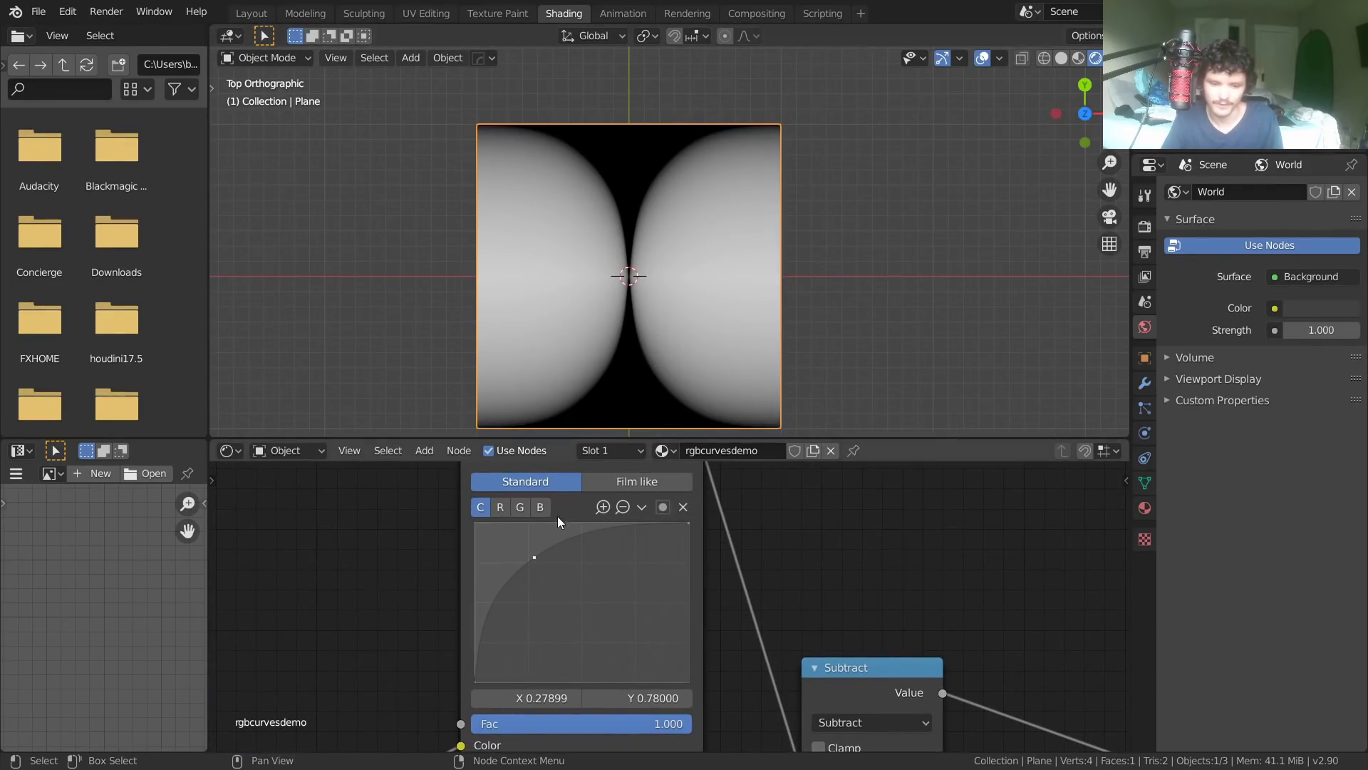
pyautogui.moveTo(536, 563); pyautogui.dragTo(627, 632)
# Reset the RGB curve, then raise the bottom-left point to Y 1 and lower the top-right to Y 0.
pyautogui.click(641, 507)
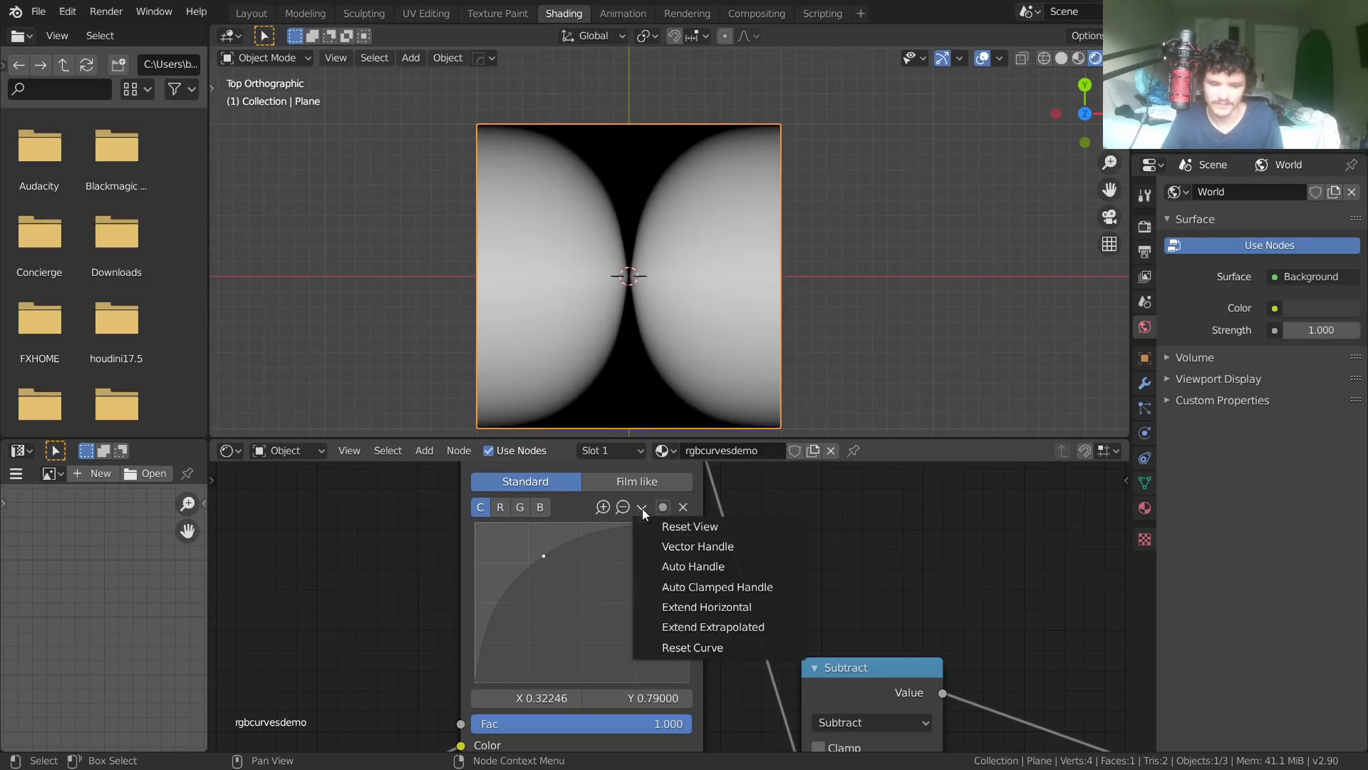
pyautogui.click(706, 645)
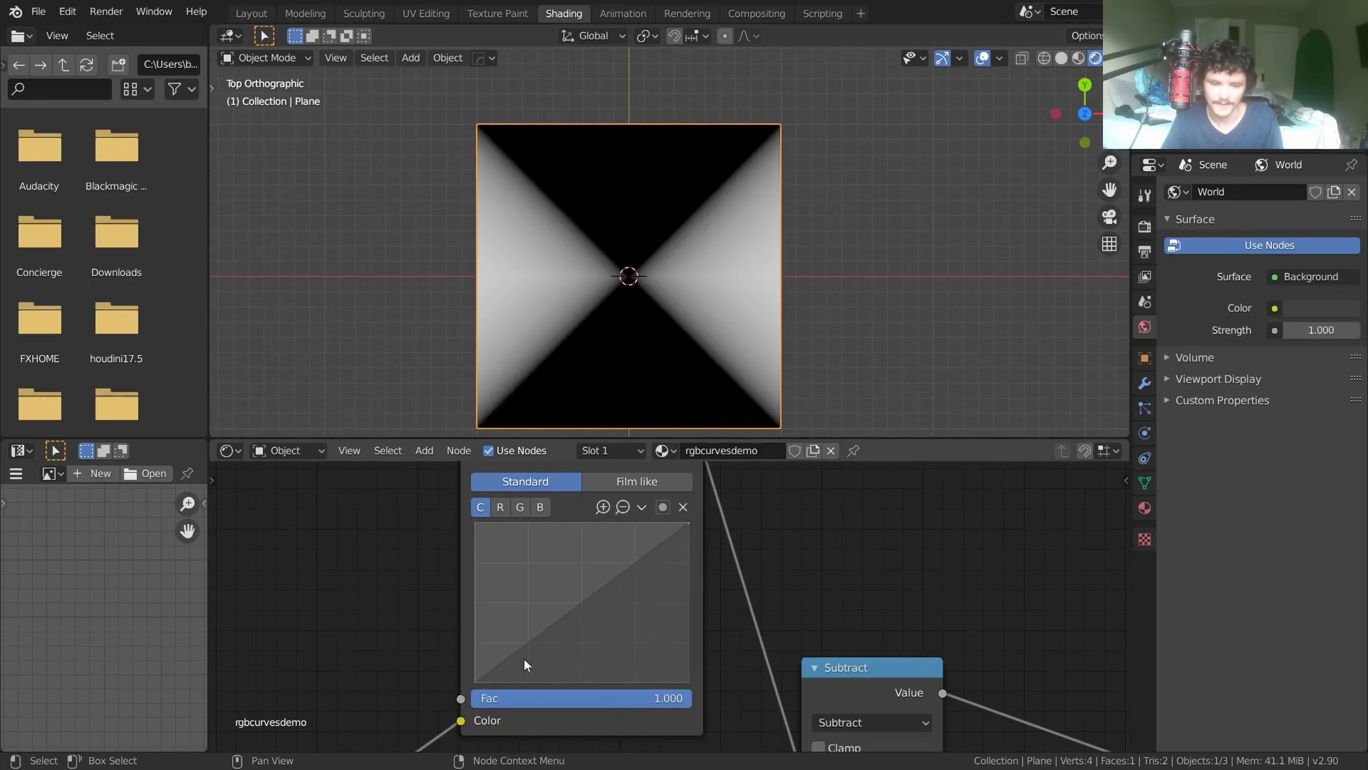
pyautogui.click(476, 681)
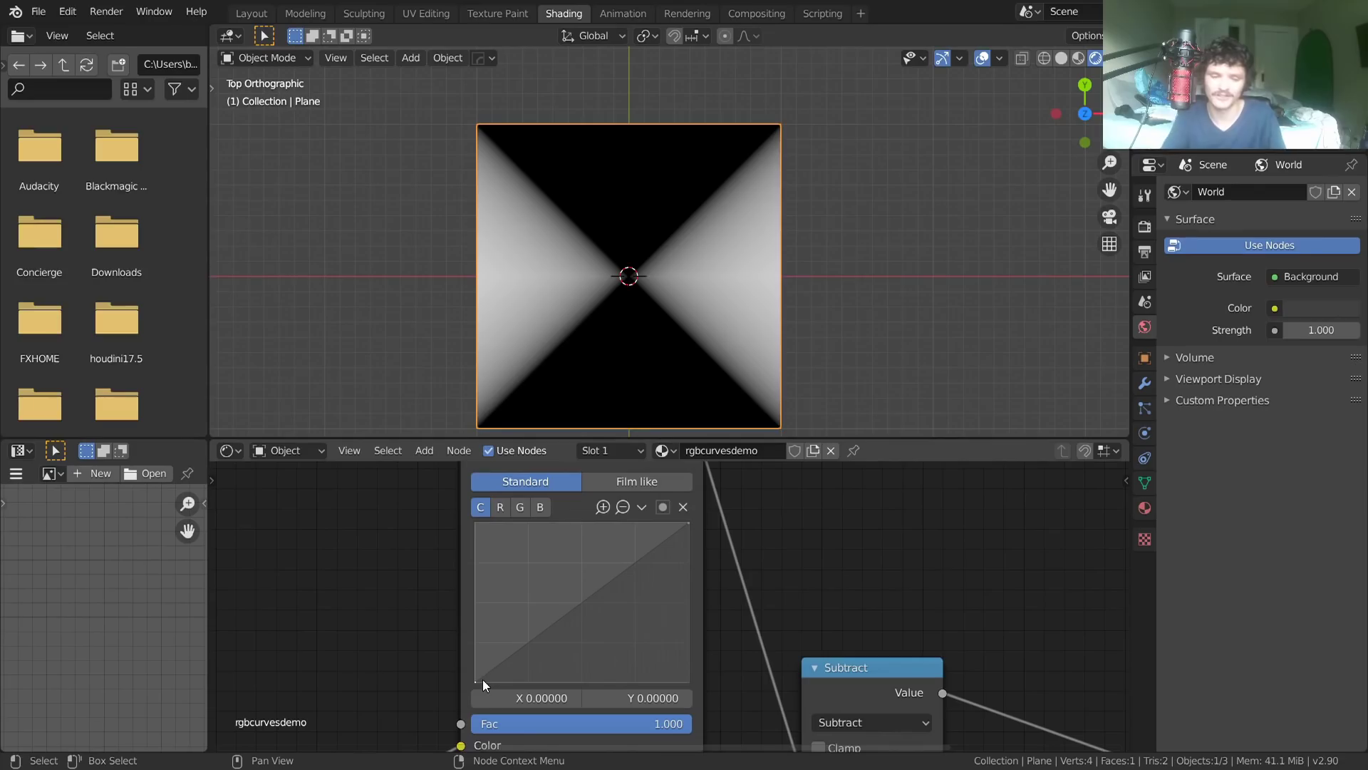
pyautogui.moveTo(475, 680); pyautogui.dragTo(471, 526)
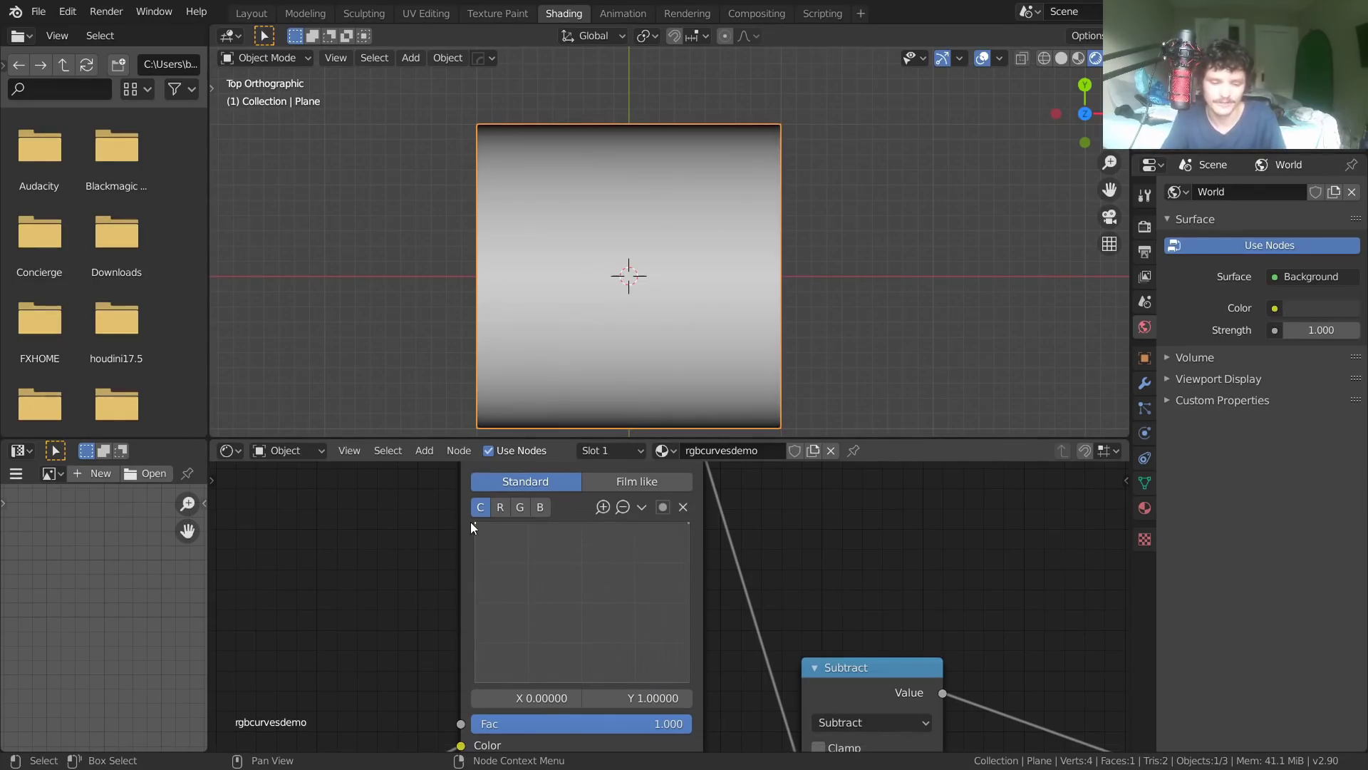
pyautogui.moveTo(688, 523); pyautogui.dragTo(694, 682)
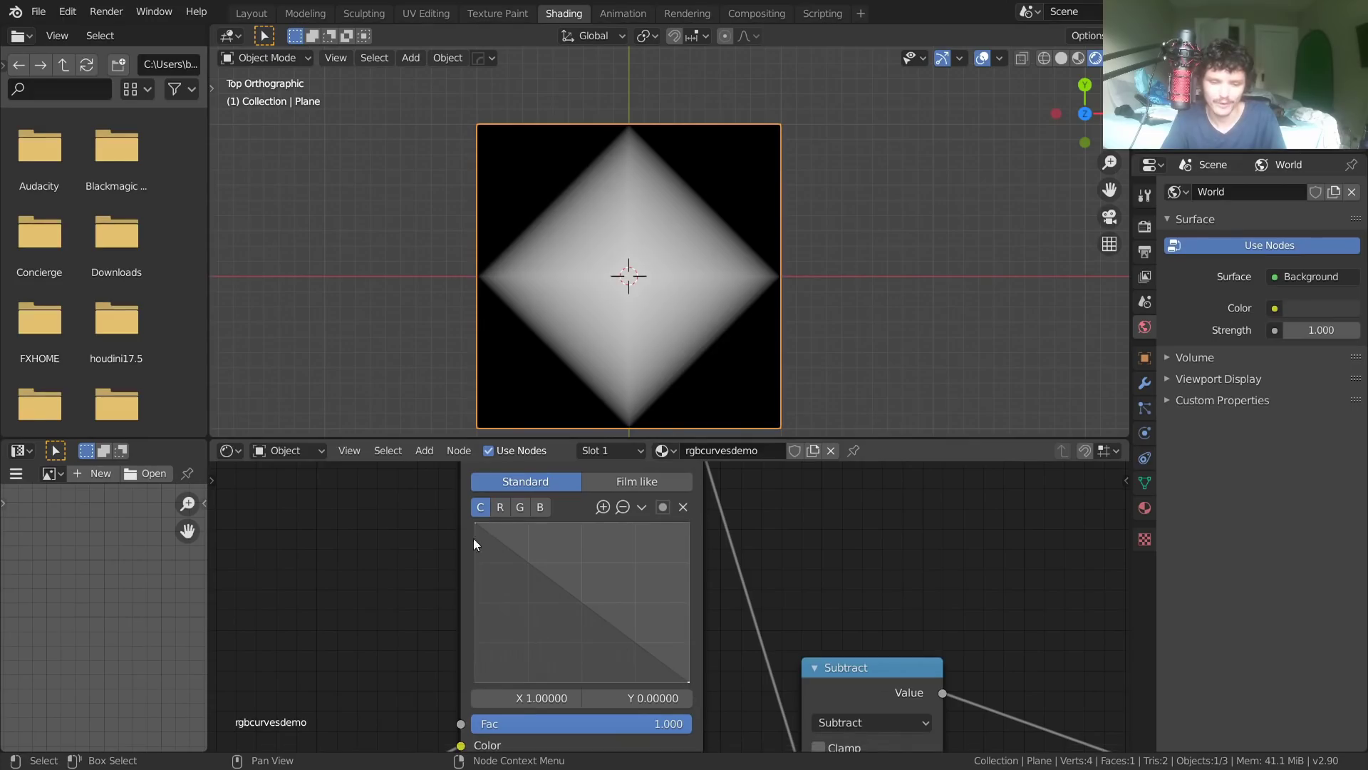
pyautogui.press('Home')
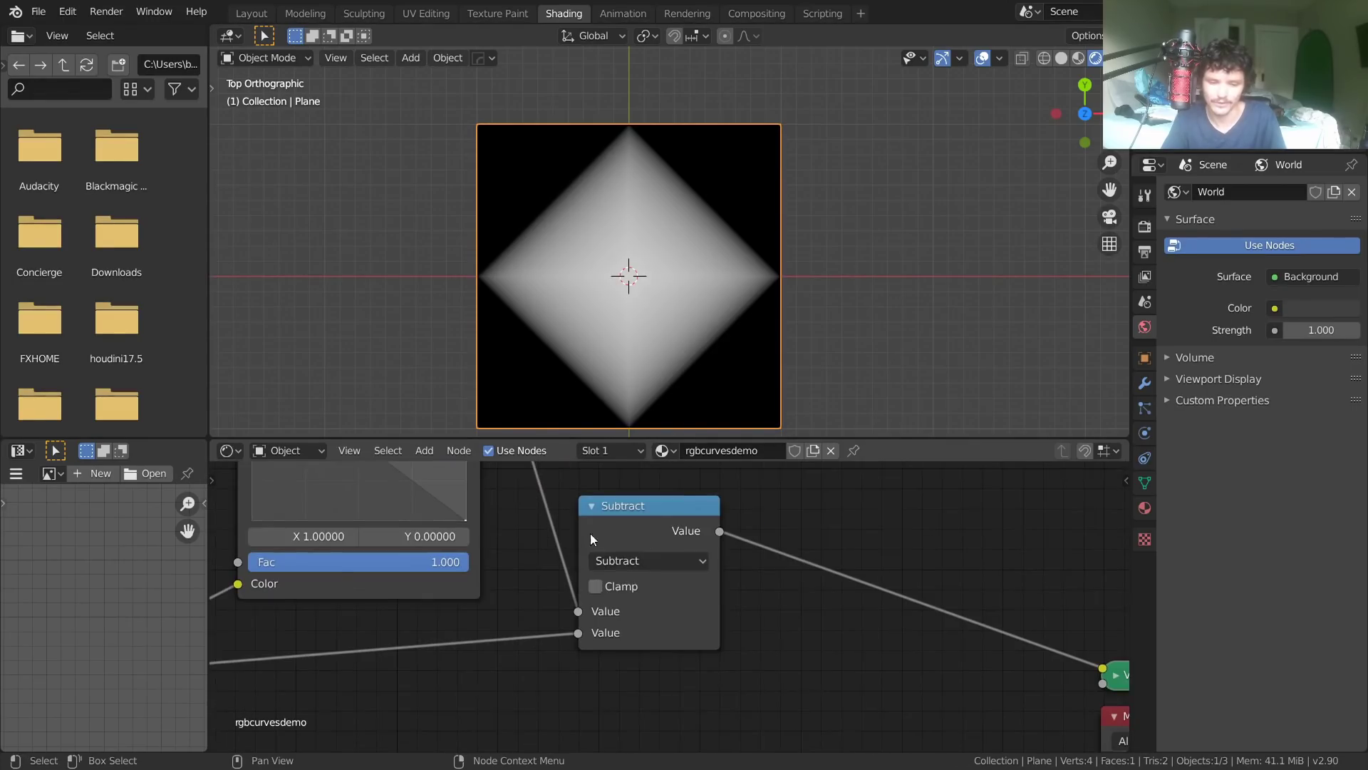
pyautogui.click(625, 561)
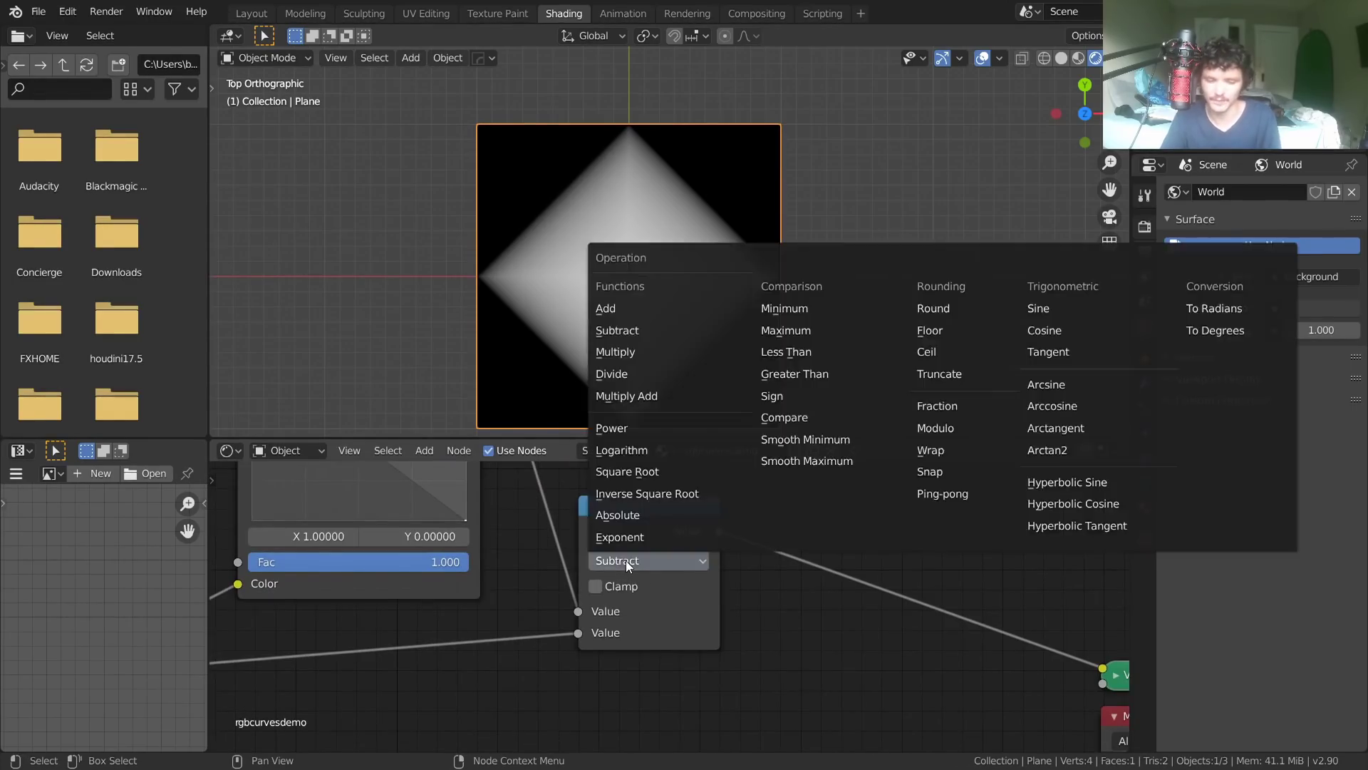
# Switch the math node to Greater Than and bow the RGB curve convex into a rounded square.
pyautogui.click(788, 370)
pyautogui.press('KP_Decimal')
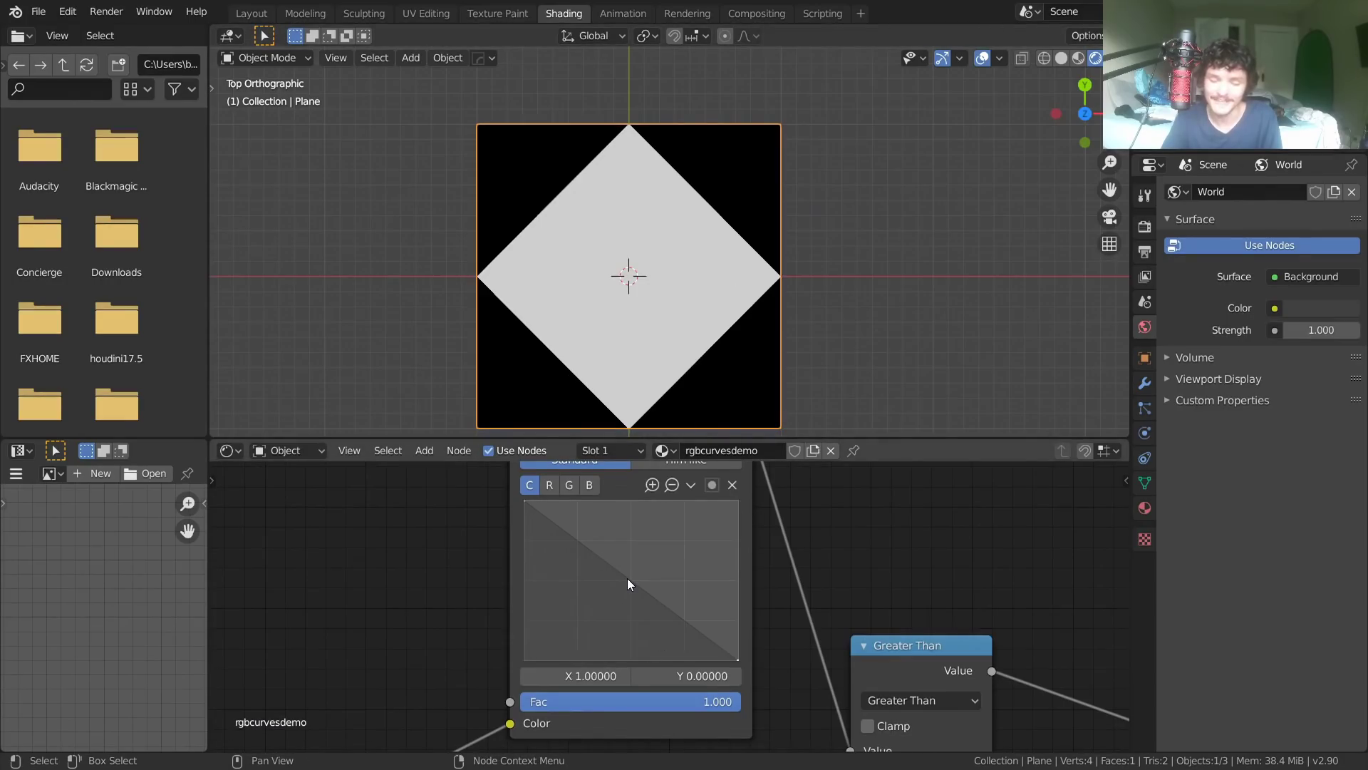
pyautogui.moveTo(630, 580); pyautogui.dragTo(677, 533)
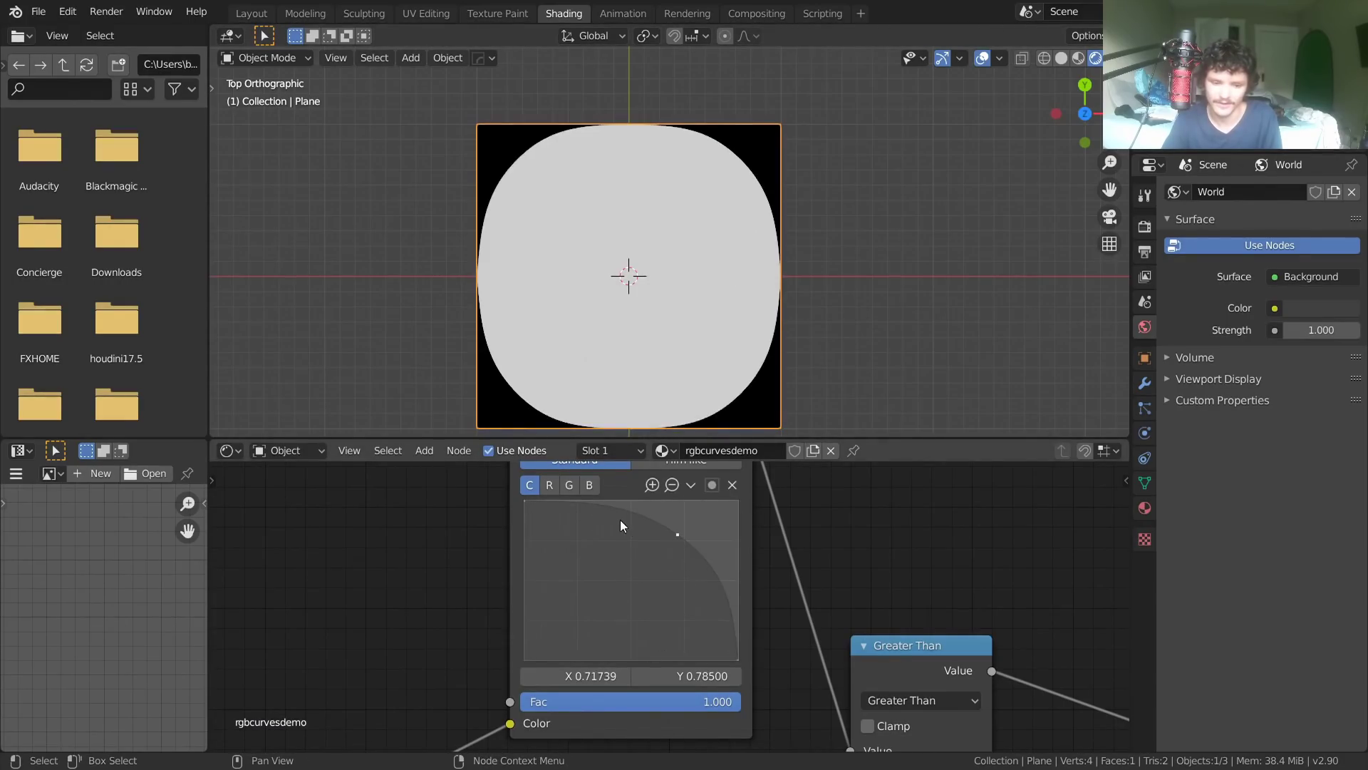
pyautogui.moveTo(608, 507); pyautogui.dragTo(583, 582)
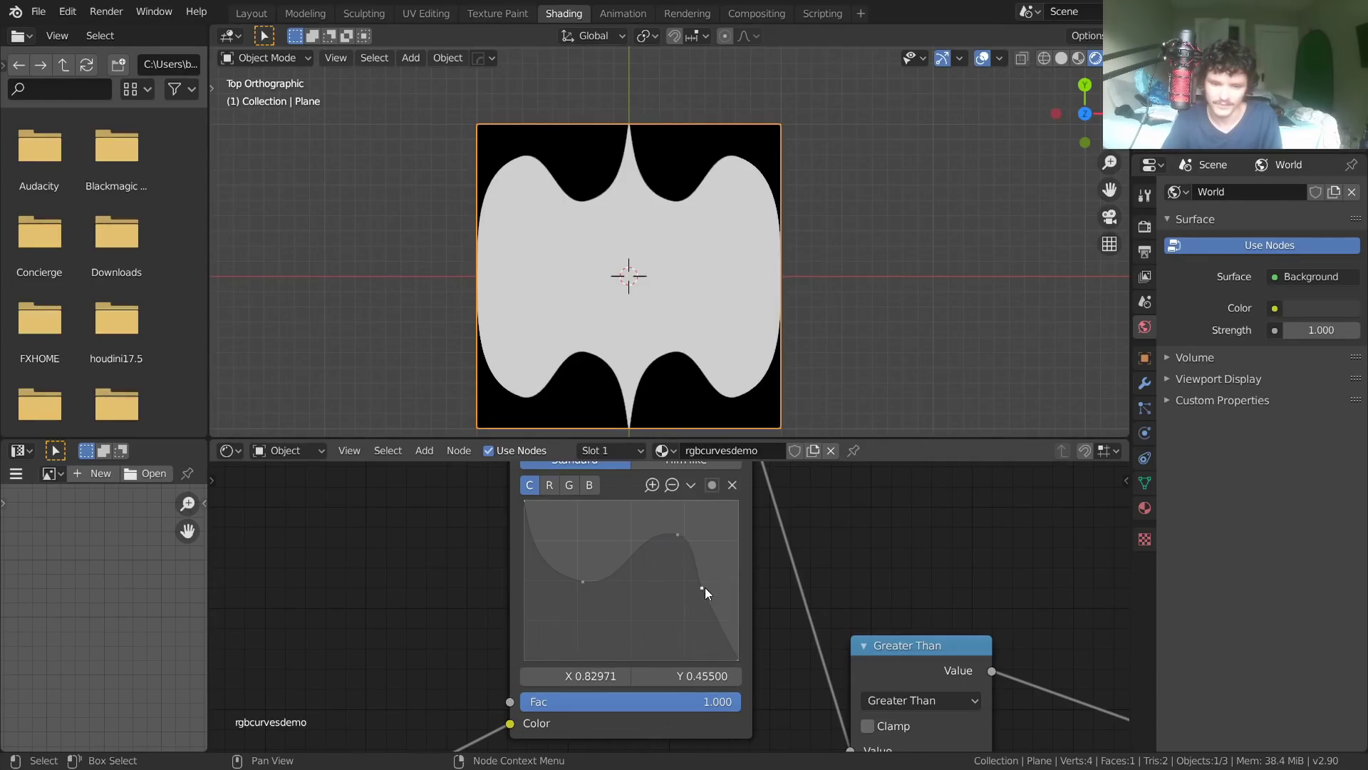
pyautogui.hotkey('ctrl', 'z')
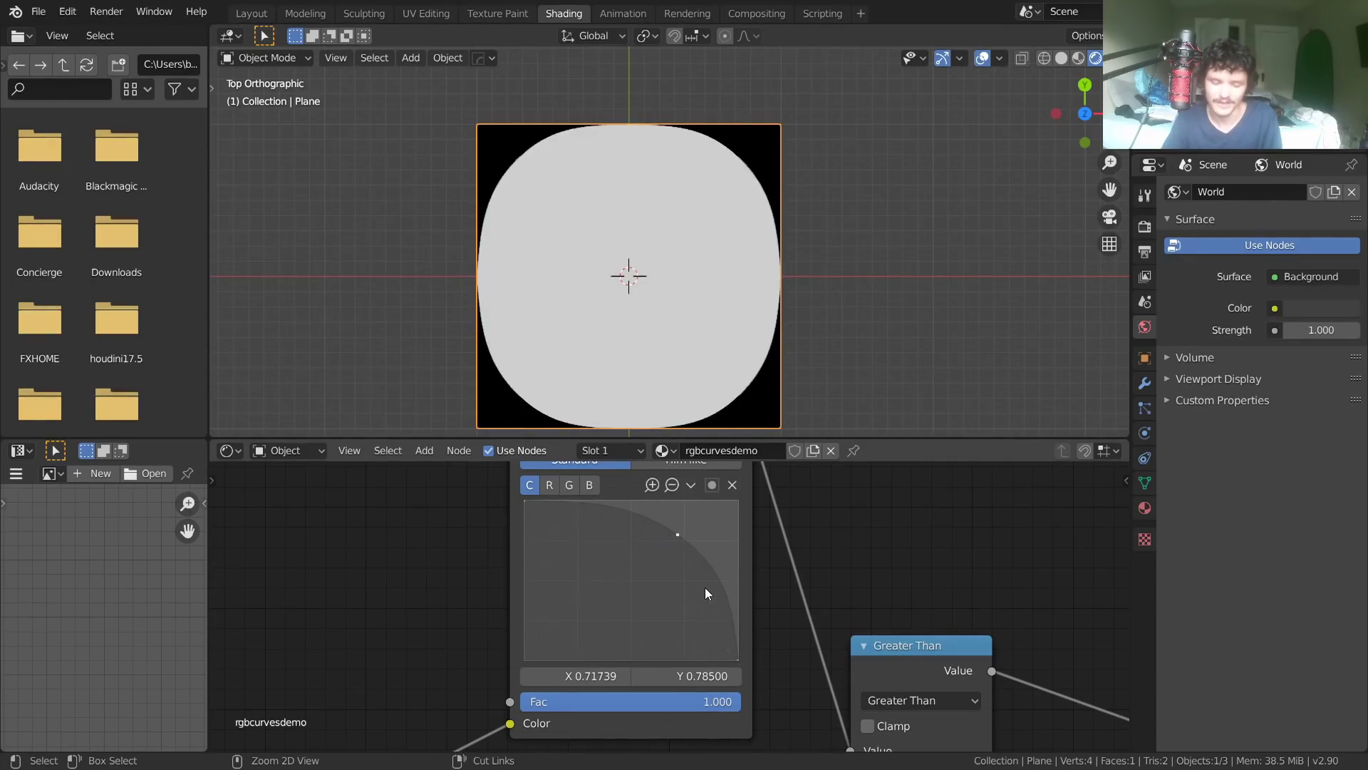
pyautogui.hotkey('ctrl', 'z')
pyautogui.moveTo(624, 580); pyautogui.dragTo(681, 538)
pyautogui.moveTo(721, 509); pyautogui.dragTo(693, 563, button='middle')
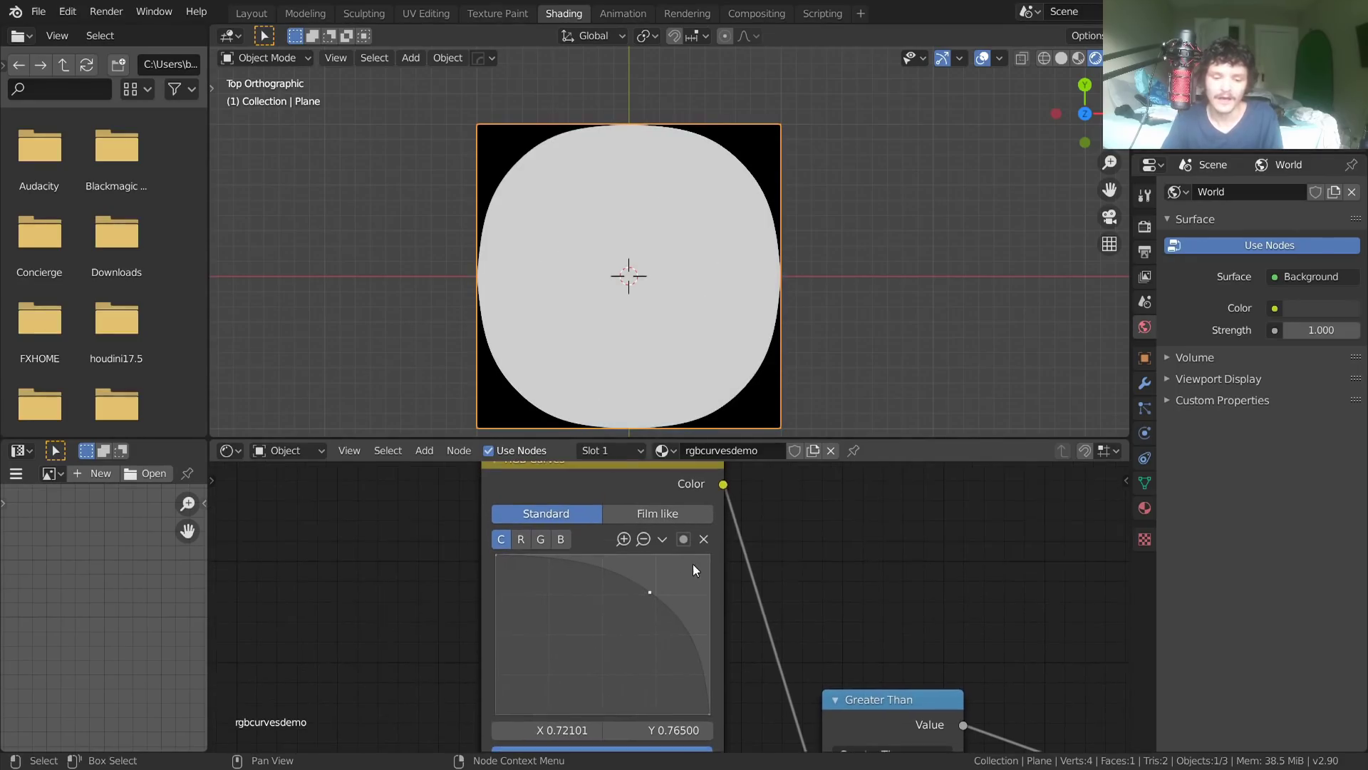
# Add a top curve point and try vector handles on the curve points, then undo.
pyautogui.click(662, 539)
pyautogui.click(662, 540)
pyautogui.click(661, 539)
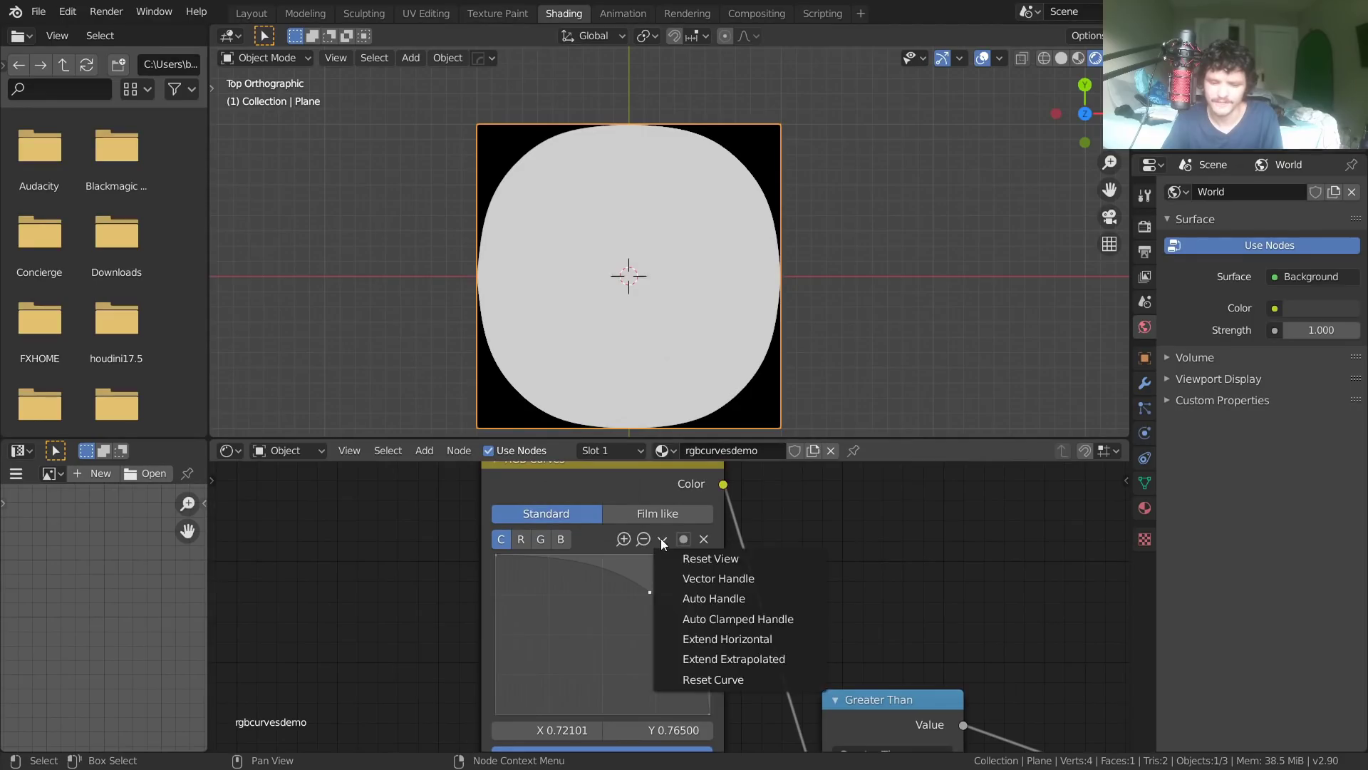
pyautogui.click(700, 578)
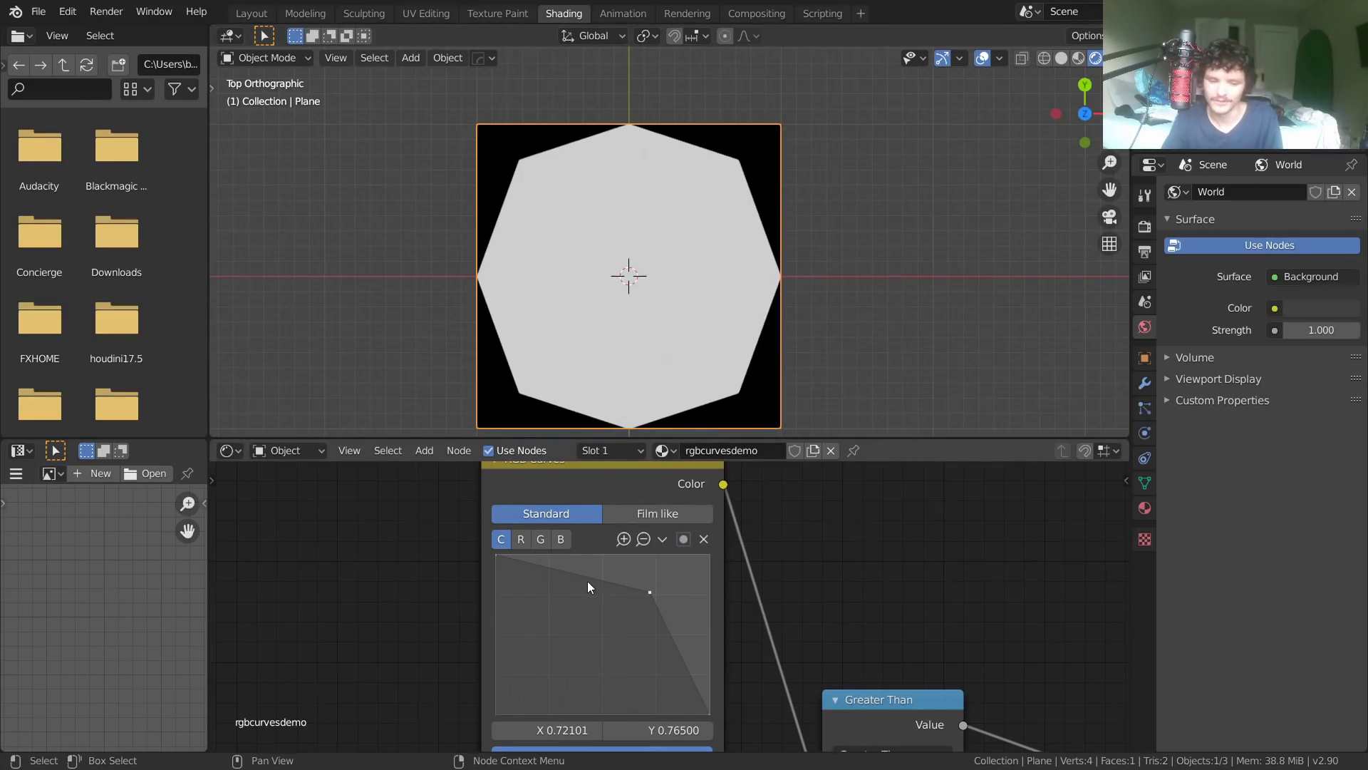
pyautogui.moveTo(576, 571); pyautogui.dragTo(576, 556)
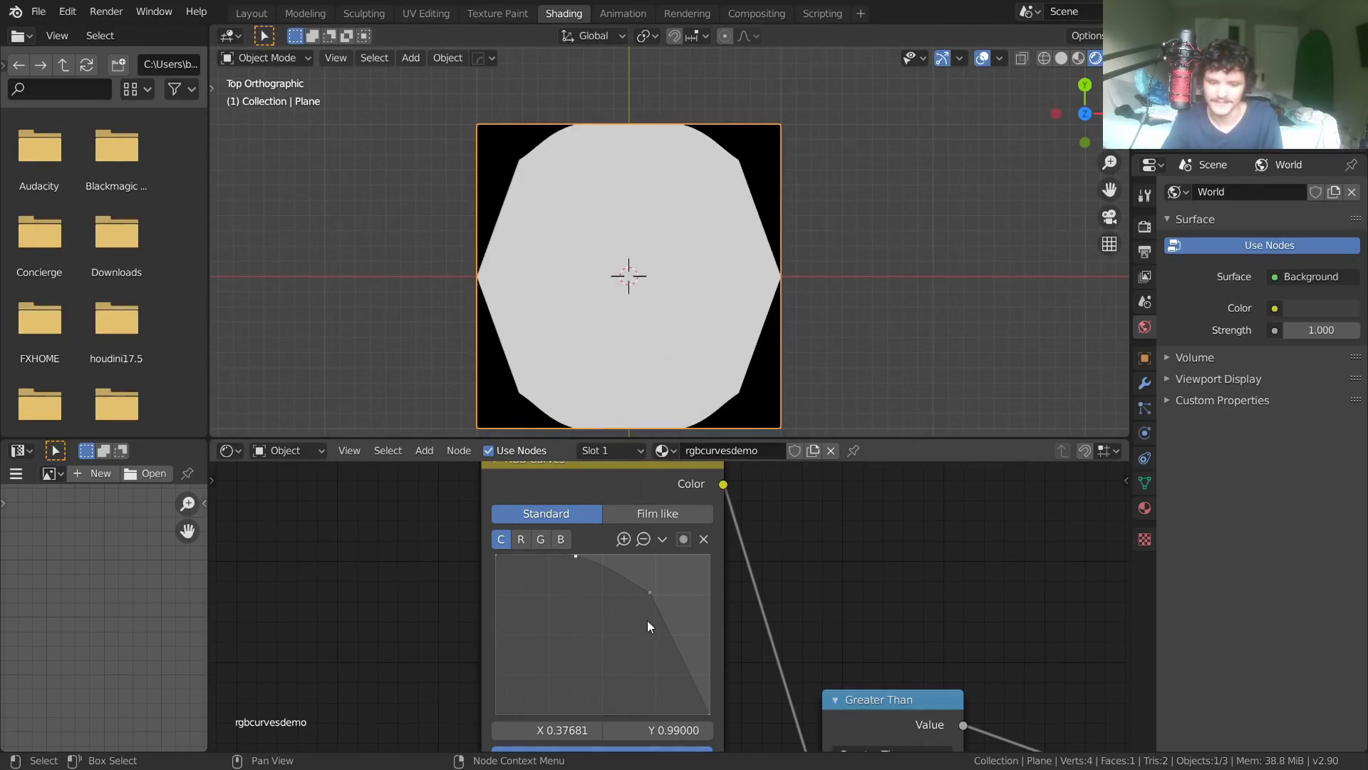
pyautogui.moveTo(682, 655); pyautogui.dragTo(704, 645)
pyautogui.click(661, 539)
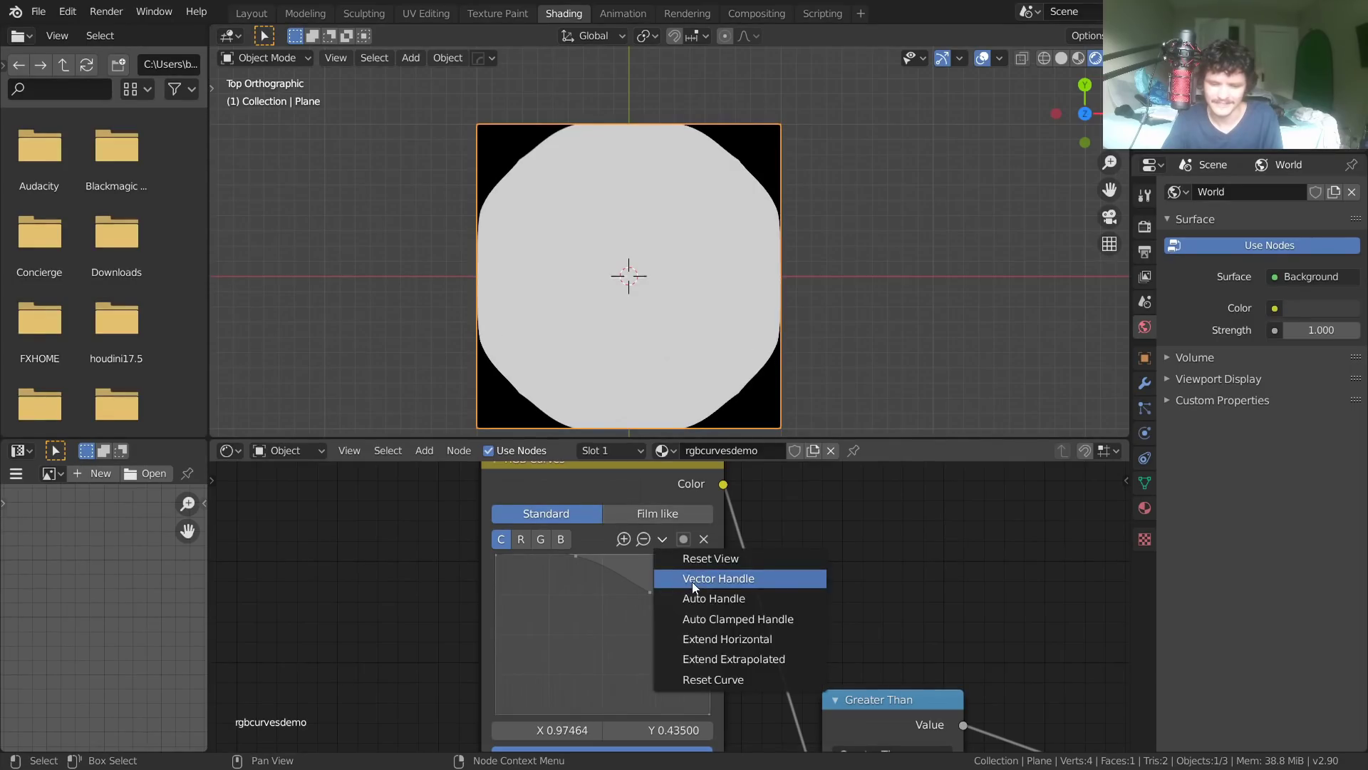
pyautogui.click(691, 582)
pyautogui.click(576, 556)
pyautogui.click(662, 539)
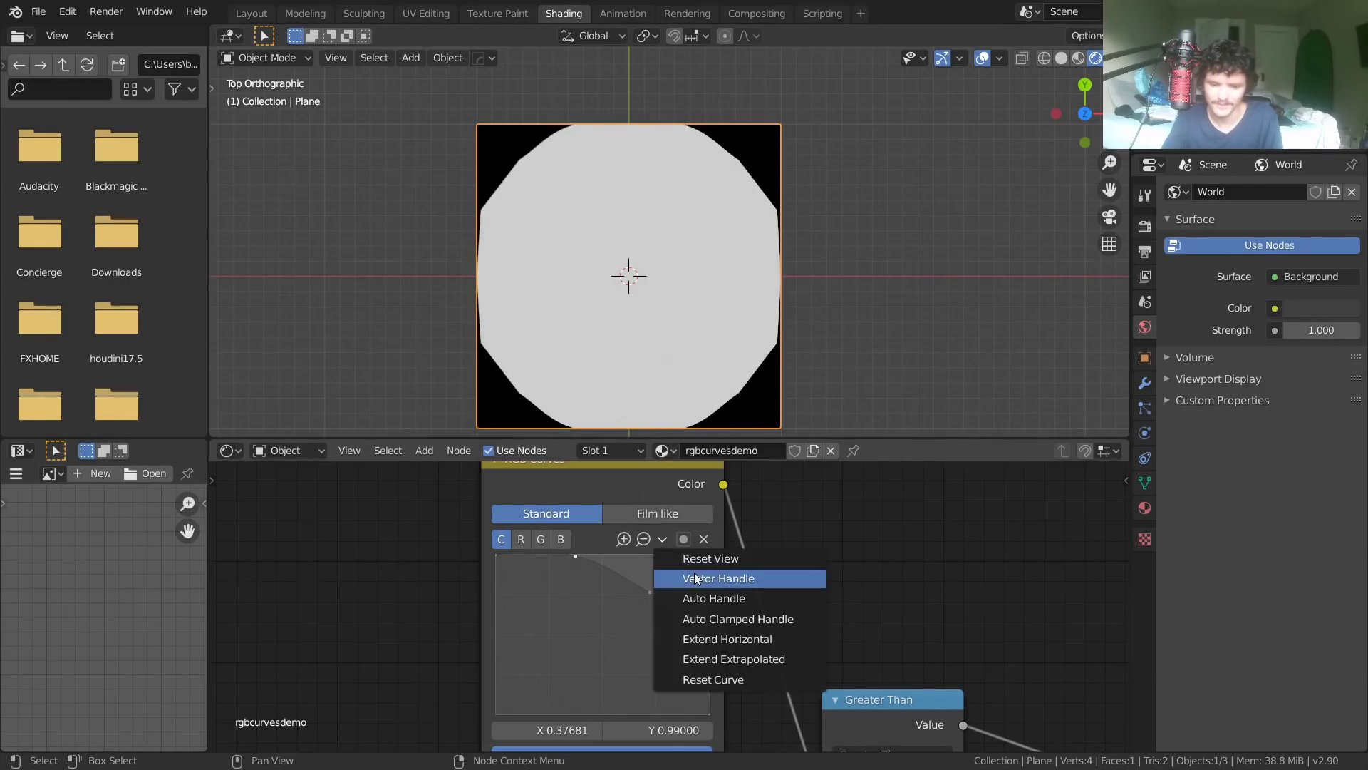
pyautogui.click(695, 574)
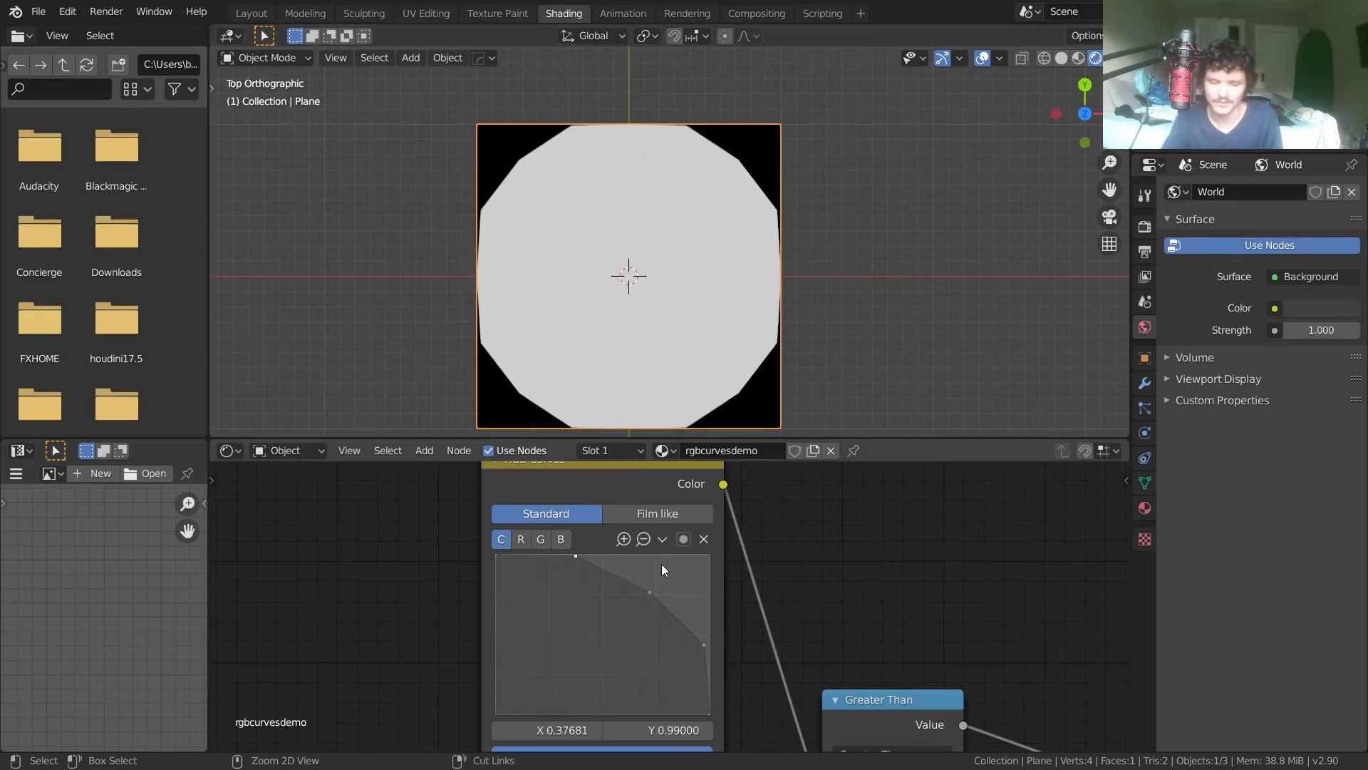
pyautogui.hotkey('ctrl', 'z')
pyautogui.hotkey('ctrl', 'z')
pyautogui.hotkey('ctrl', 'z')
pyautogui.hotkey('ctrl', 'z')
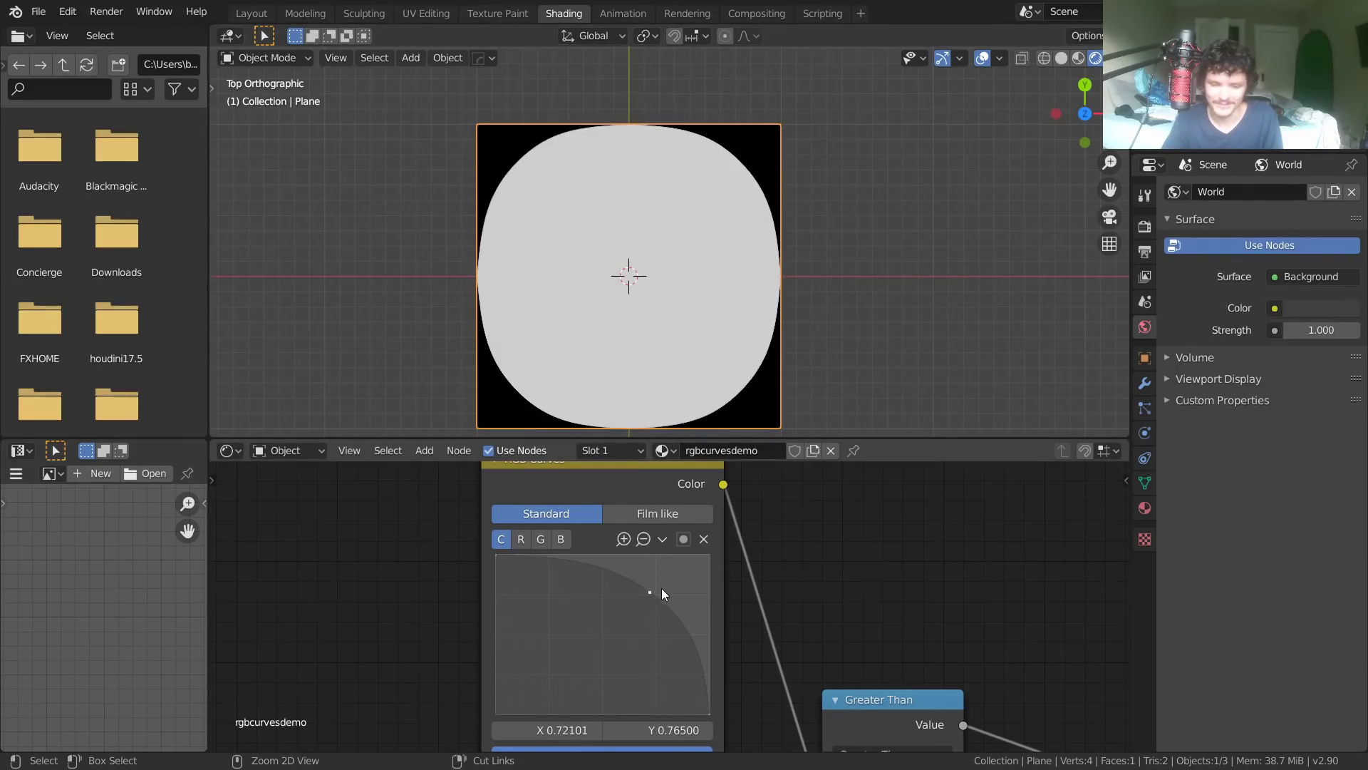
# Bend the curve concave with a vector handle at X 0.424, Y 0.385 for a four-pointed star.
pyautogui.moveTo(653, 591); pyautogui.dragTo(565, 669)
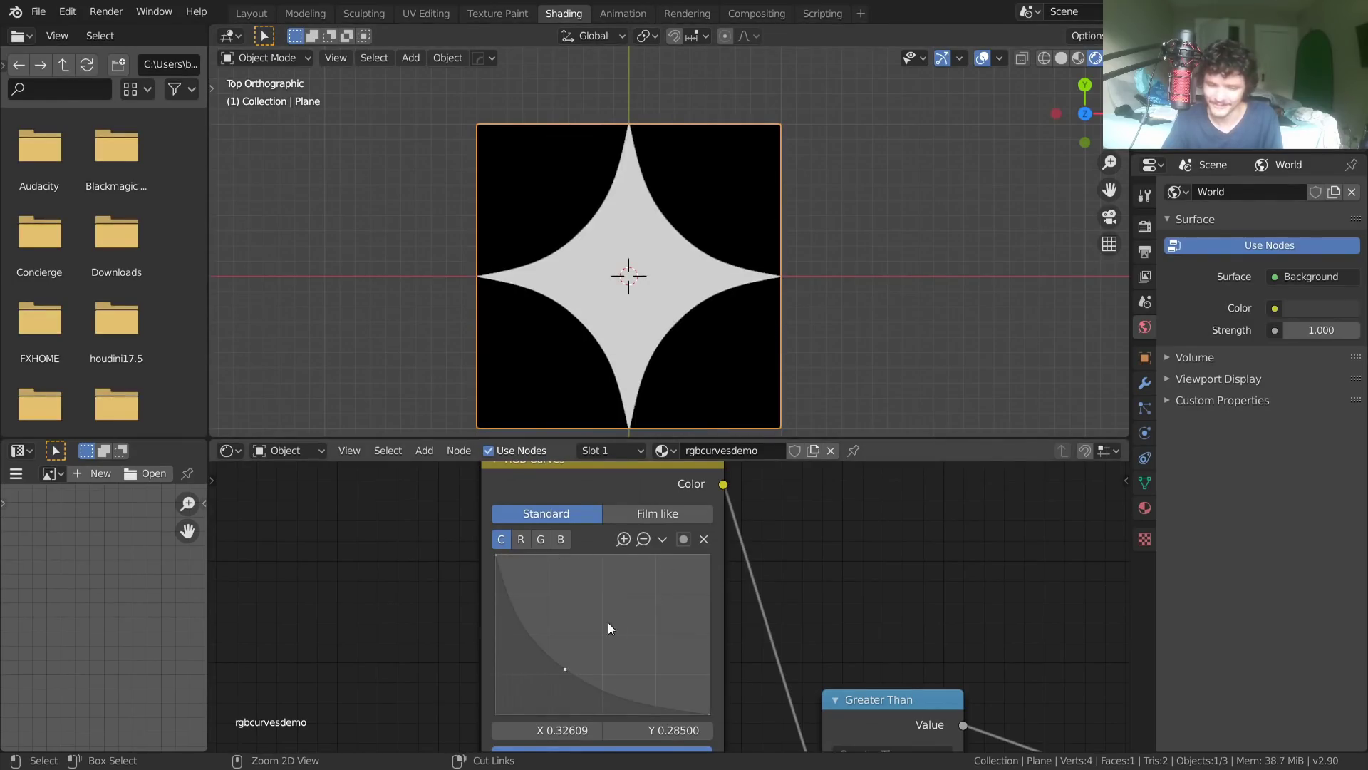
pyautogui.click(662, 539)
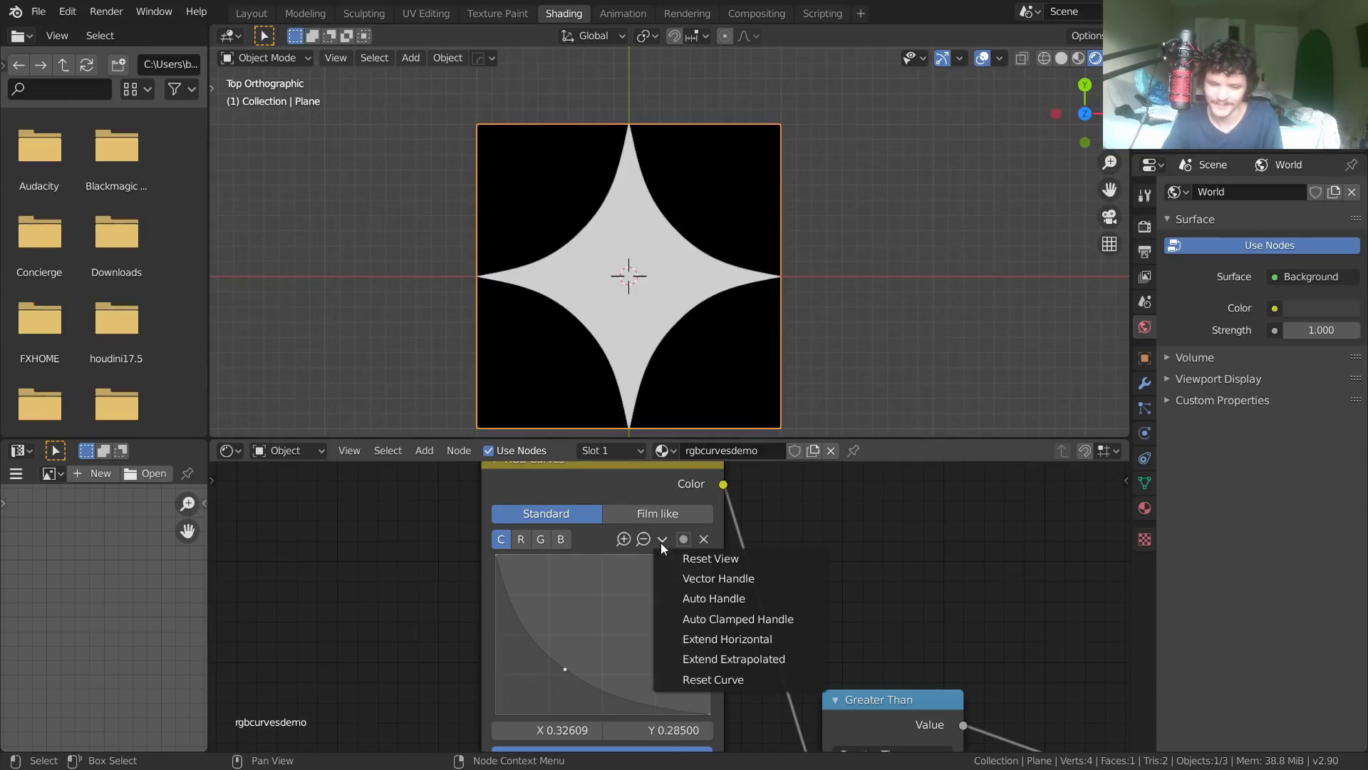
pyautogui.click(707, 579)
pyautogui.moveTo(555, 671); pyautogui.dragTo(586, 653)
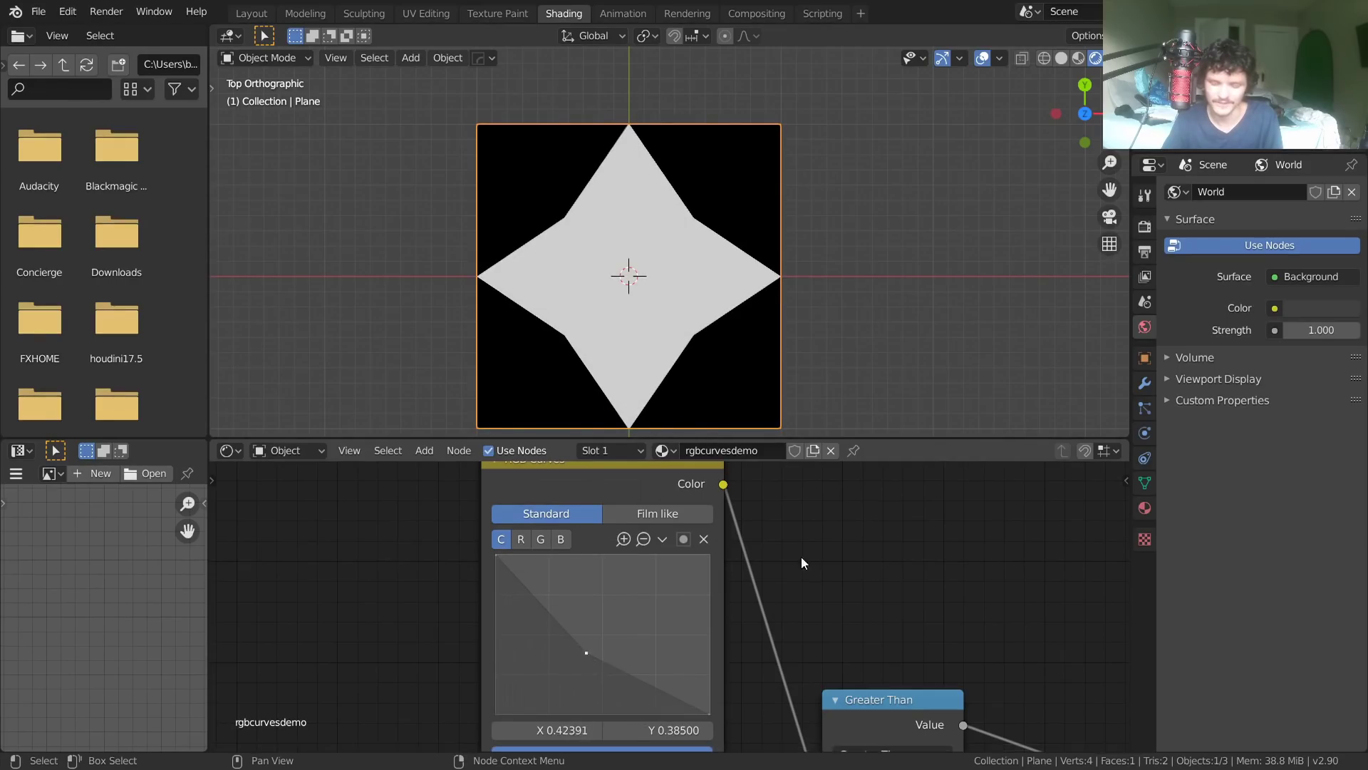
pyautogui.scroll(-3, 670, 599)
pyautogui.moveTo(431, 602); pyautogui.dragTo(557, 515, button='middle')
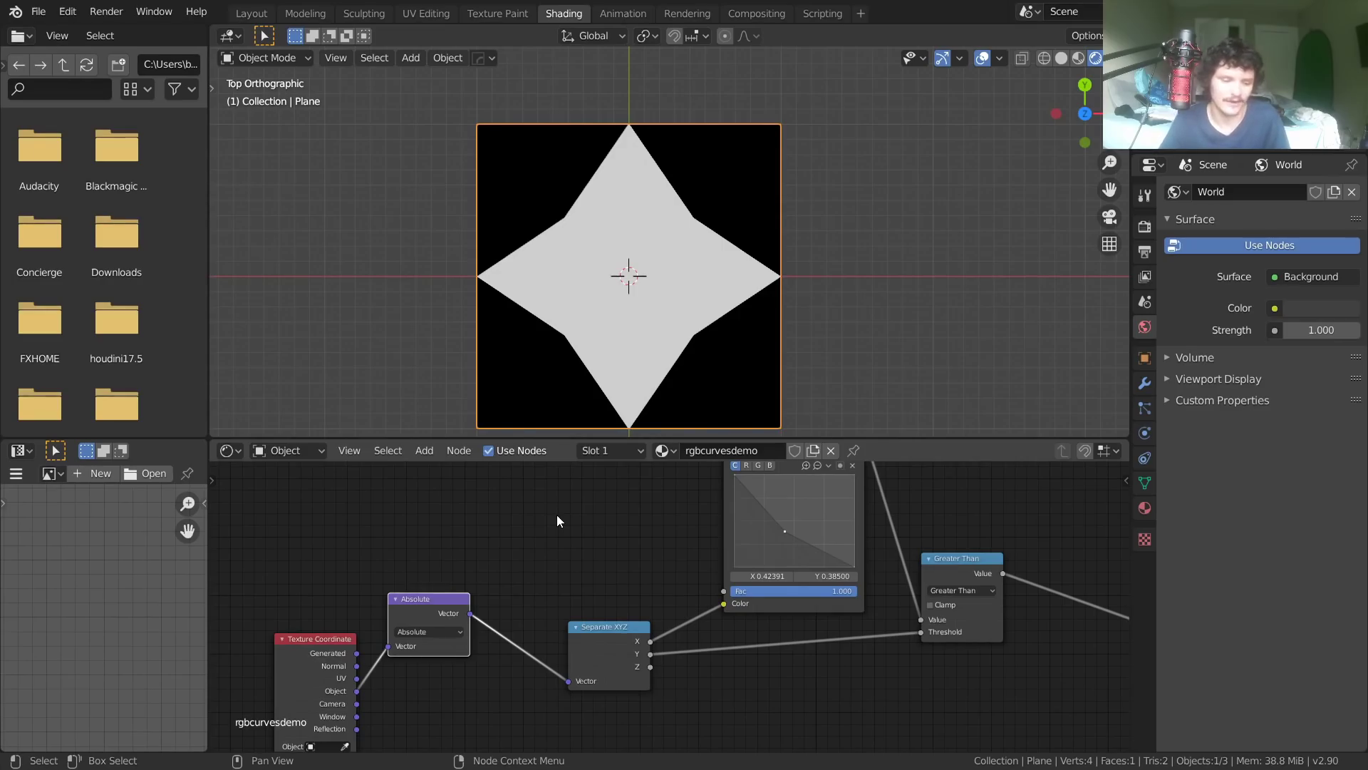
pyautogui.hotkey('alt', 'Tab')
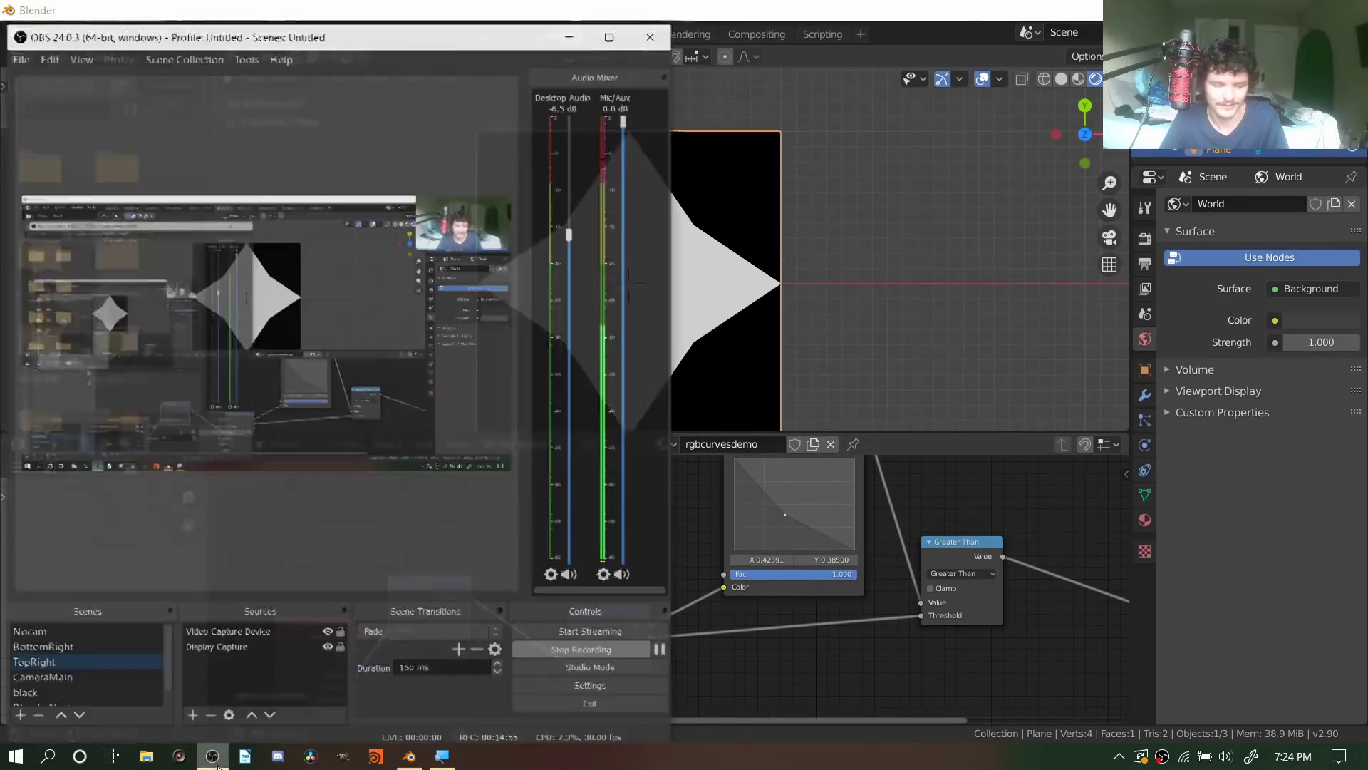
pyautogui.click(28, 667)
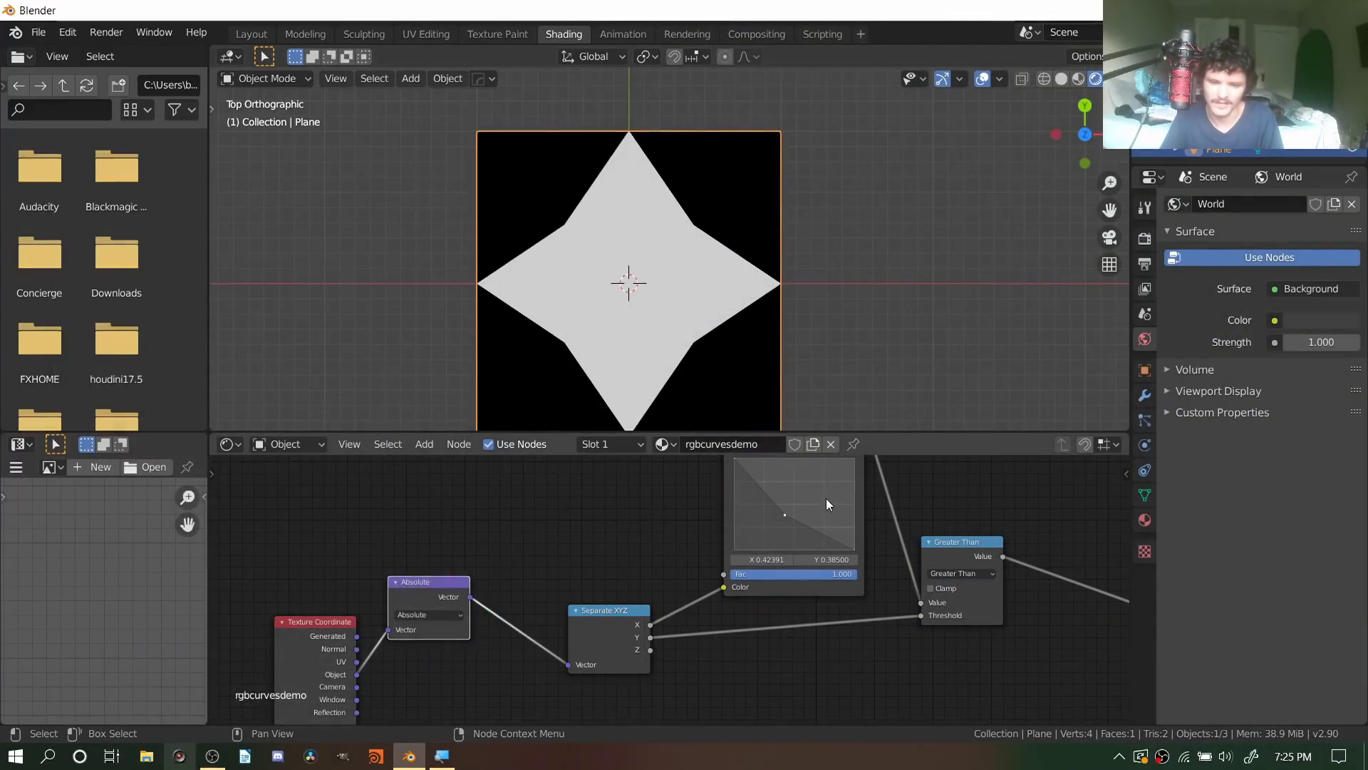
# Reset the RGB curve and flip its end points into a straight descending line for a white diamond.
pyautogui.moveTo(827, 498); pyautogui.dragTo(664, 528, button='middle')
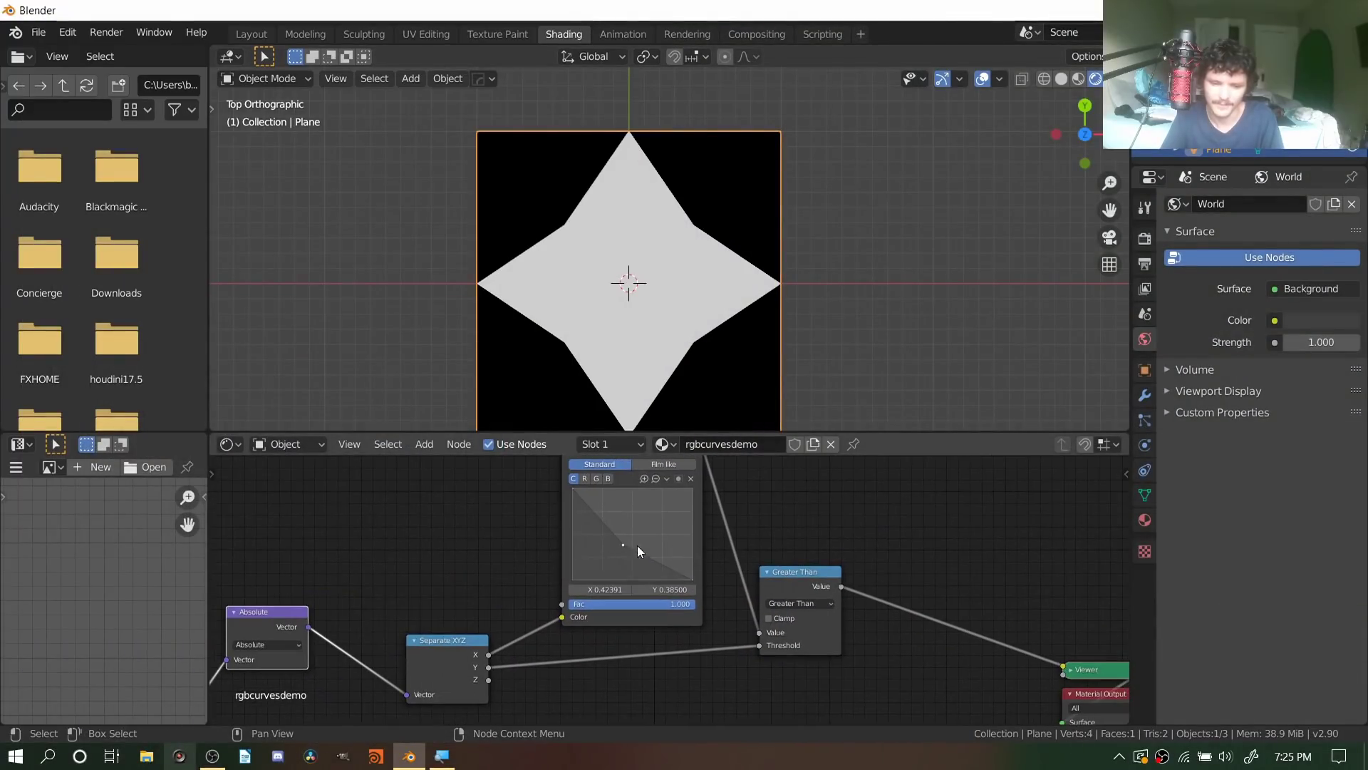
pyautogui.moveTo(644, 529); pyautogui.dragTo(665, 504)
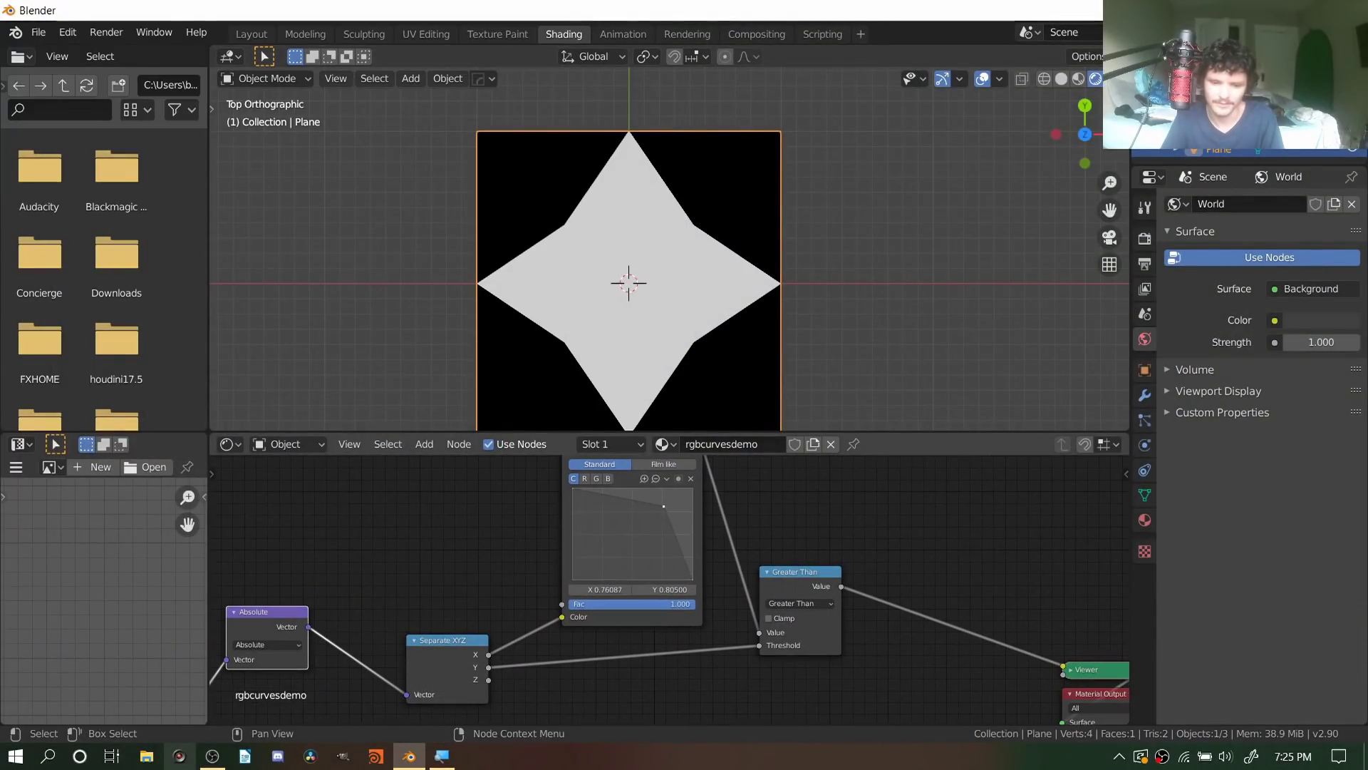
pyautogui.click(668, 478)
pyautogui.click(687, 560)
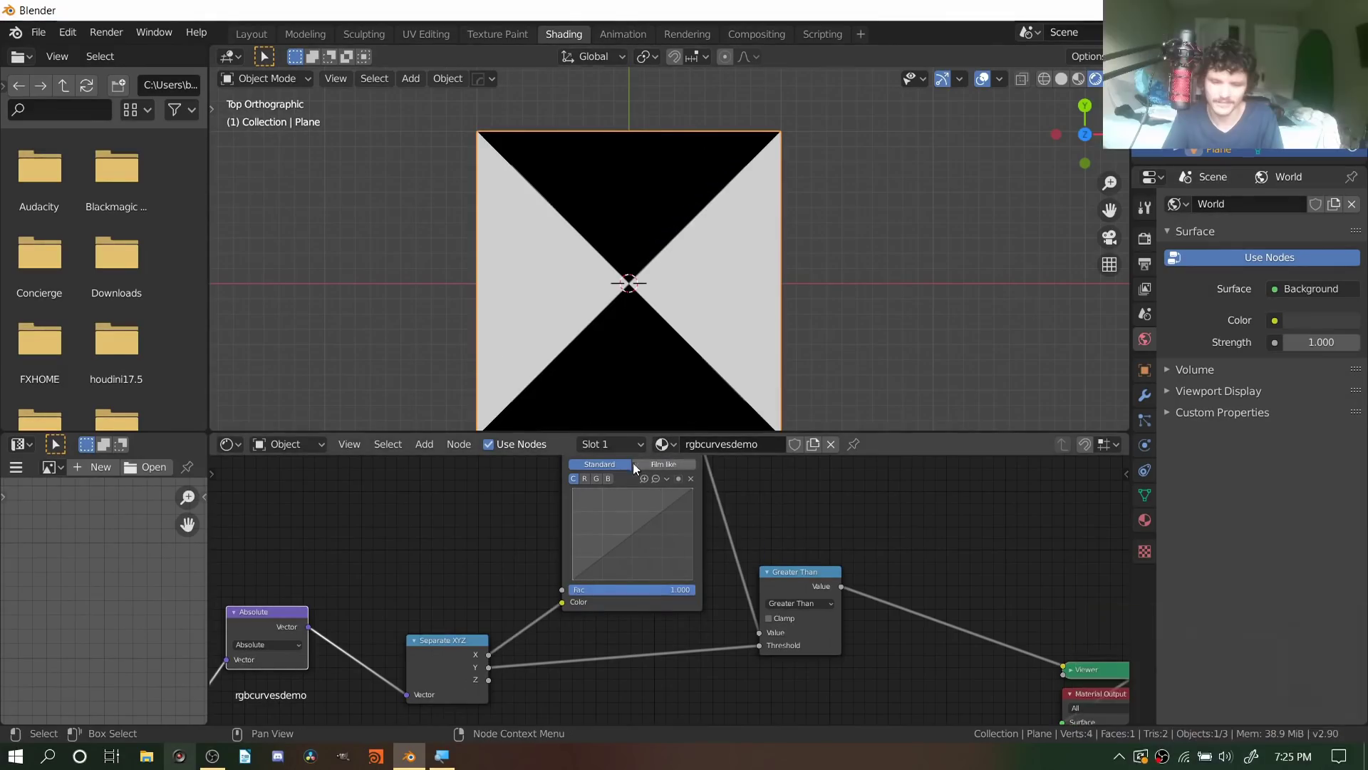
pyautogui.moveTo(571, 575); pyautogui.dragTo(572, 490)
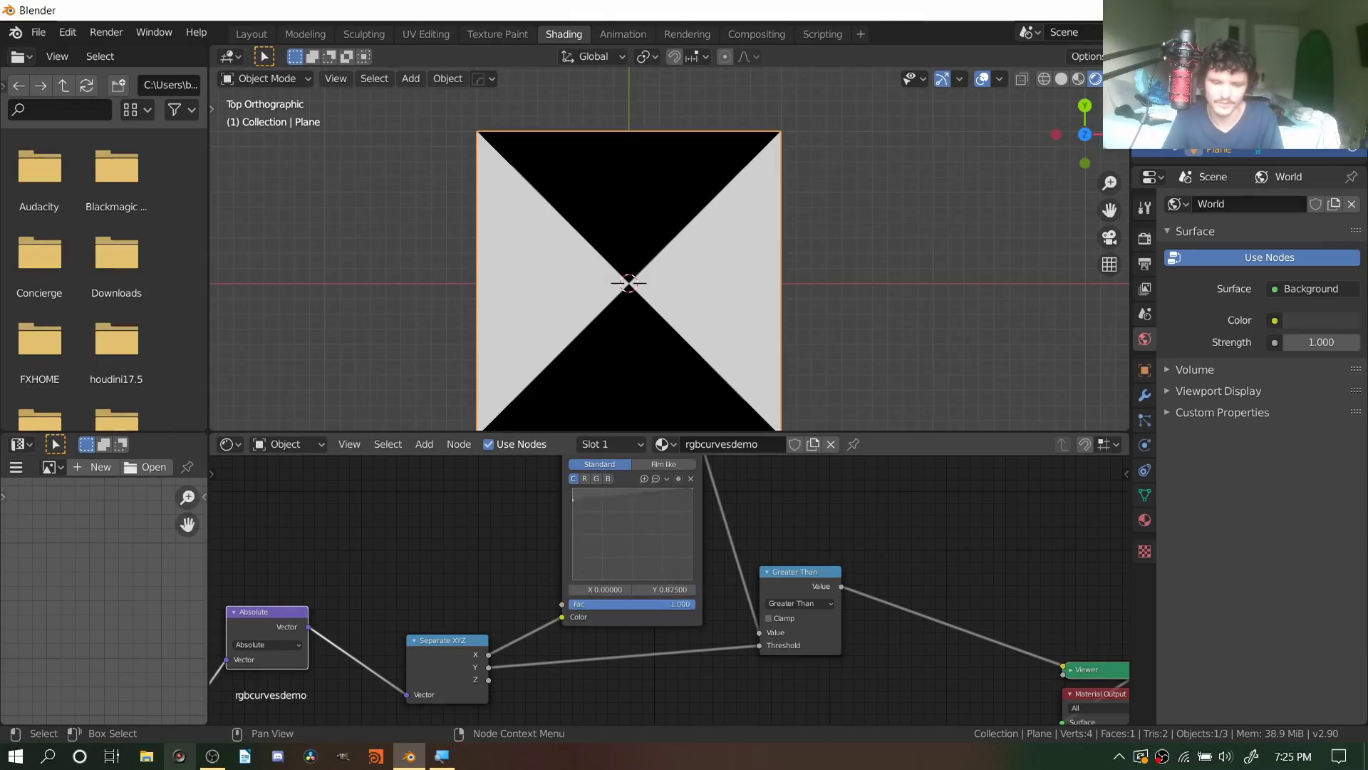
pyautogui.moveTo(694, 490); pyautogui.dragTo(693, 580)
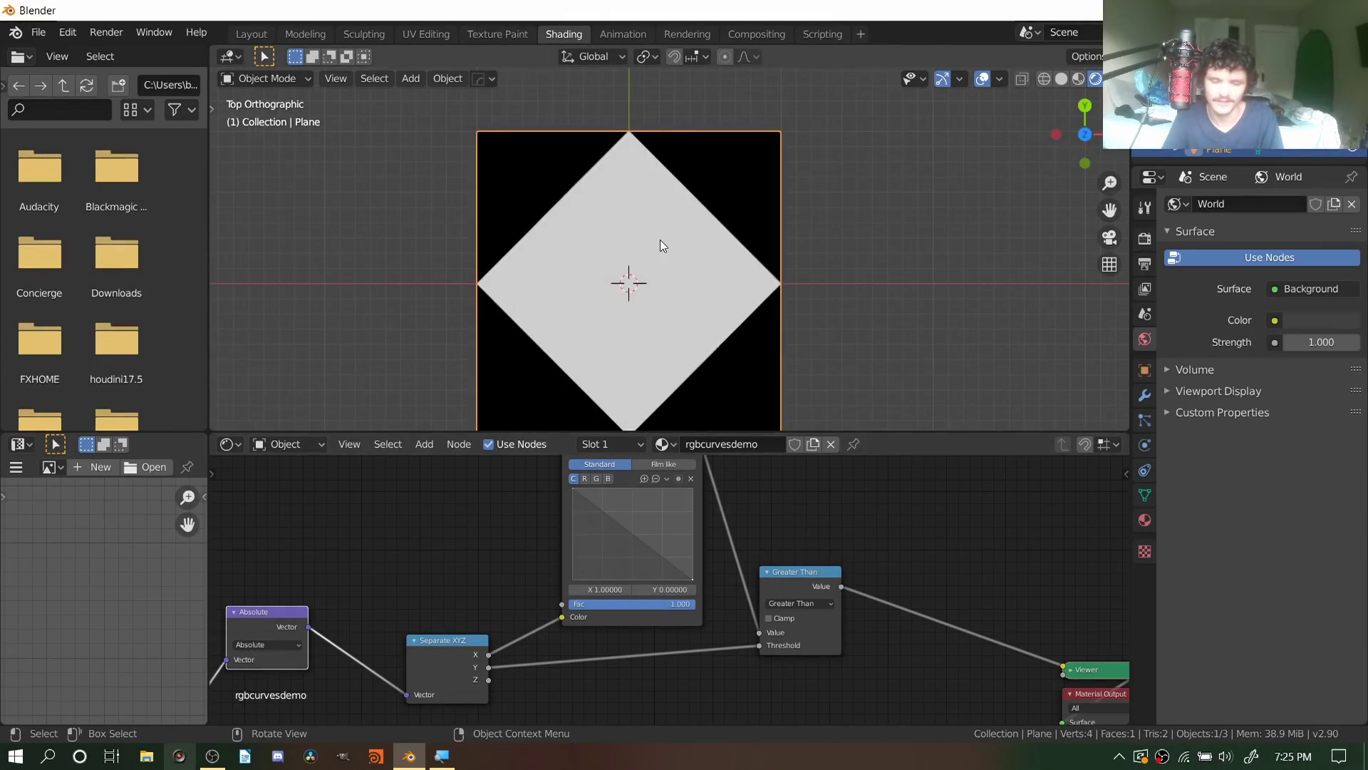
pyautogui.scroll(1, 667, 250)
pyautogui.scroll(-1, 666, 251)
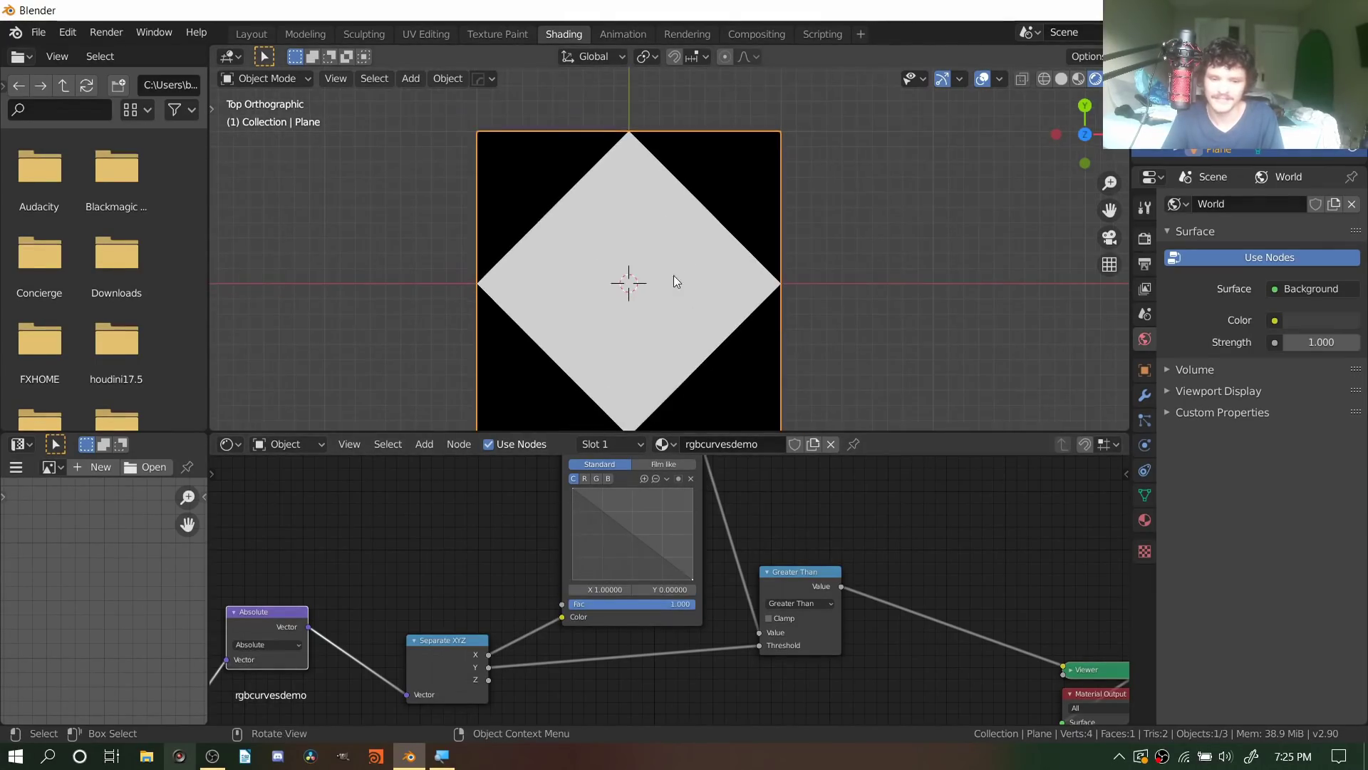
pyautogui.scroll(2, 845, 520)
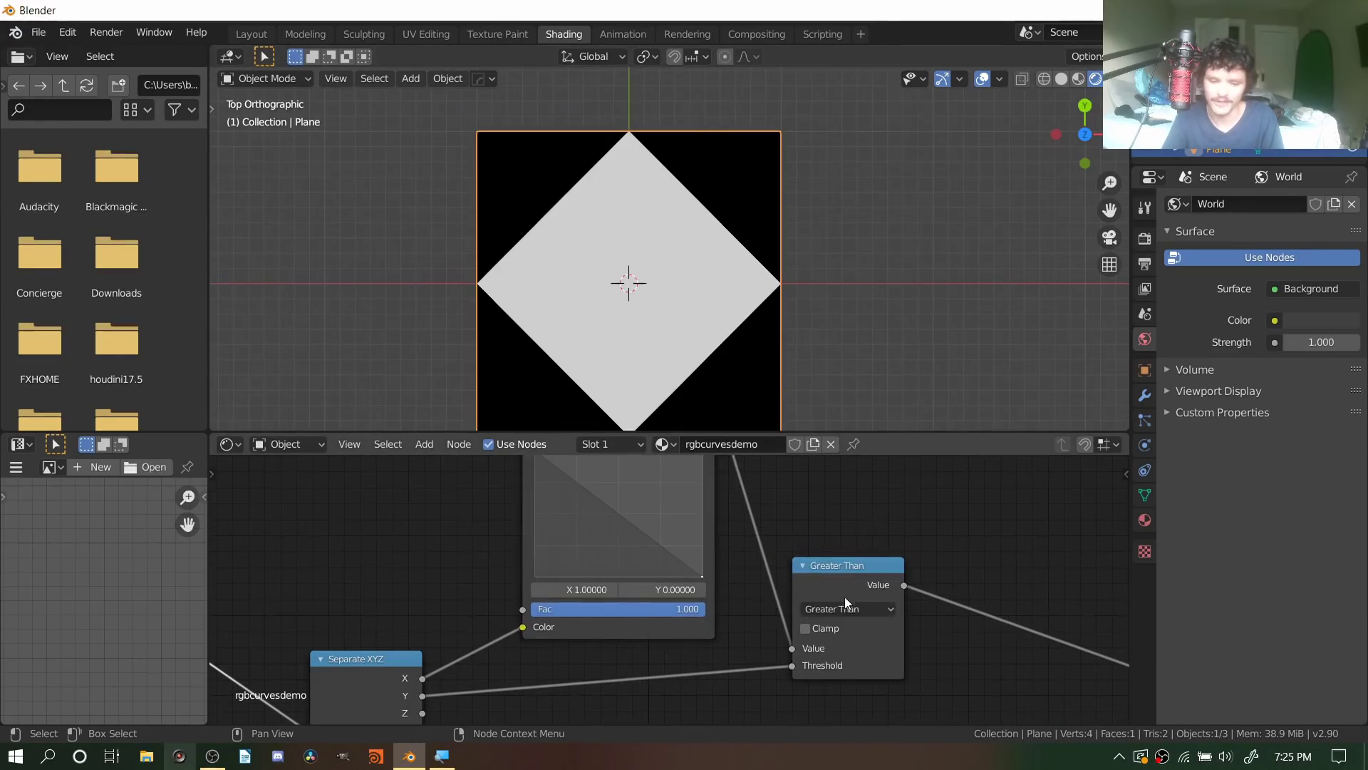
# Switch the math node's operation to Subtract.
pyautogui.click(844, 609)
pyautogui.click(845, 609)
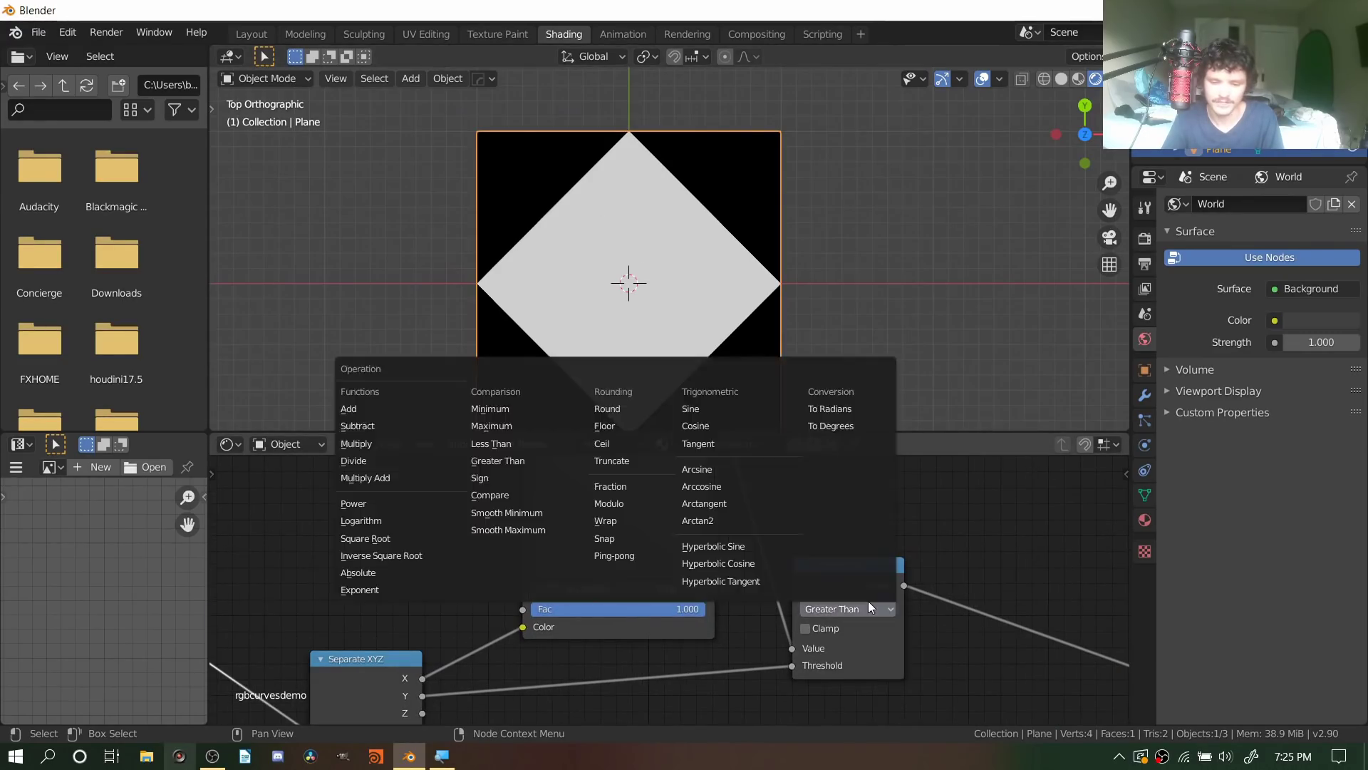
pyautogui.click(357, 426)
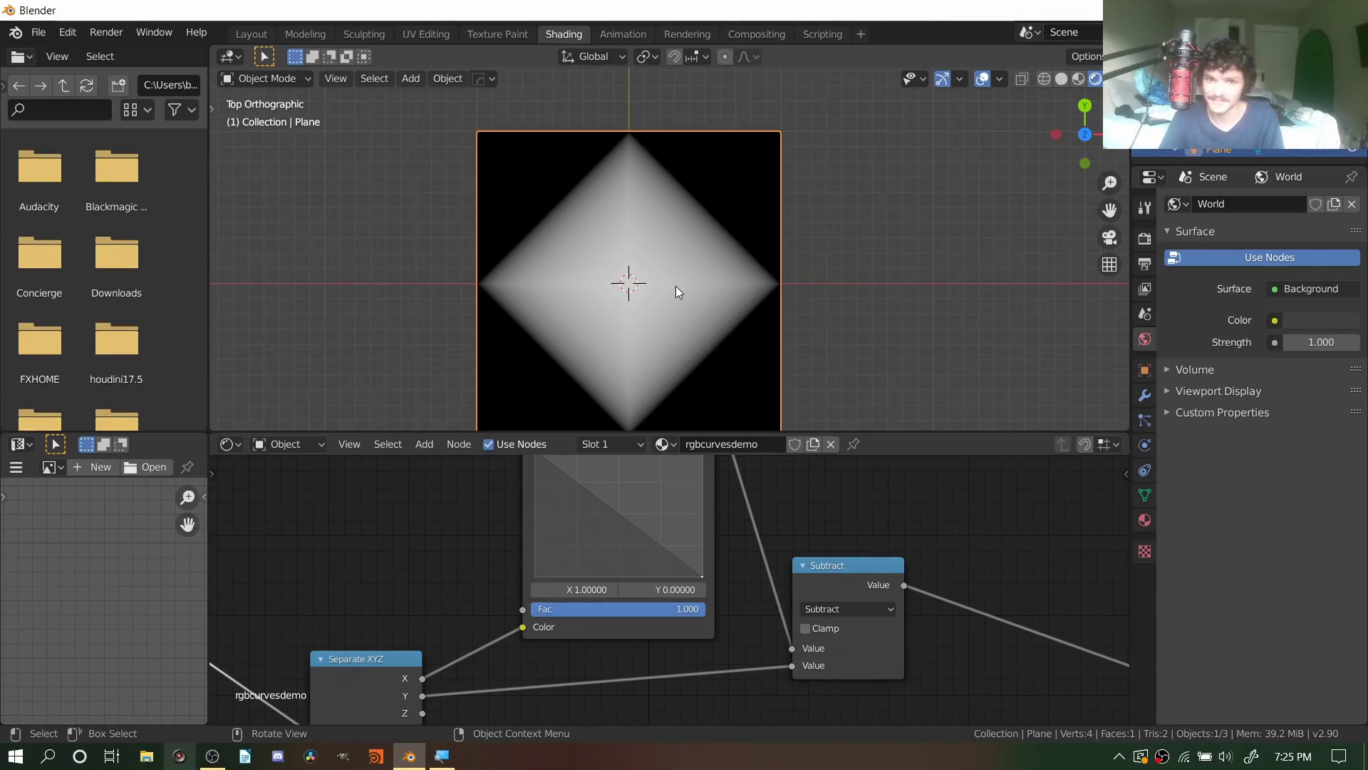
pyautogui.moveTo(644, 298); pyautogui.dragTo(676, 227, button='middle')
# Change the math node to Compare and set Epsilon to 0.270 for a thick outline.
pyautogui.click(853, 611)
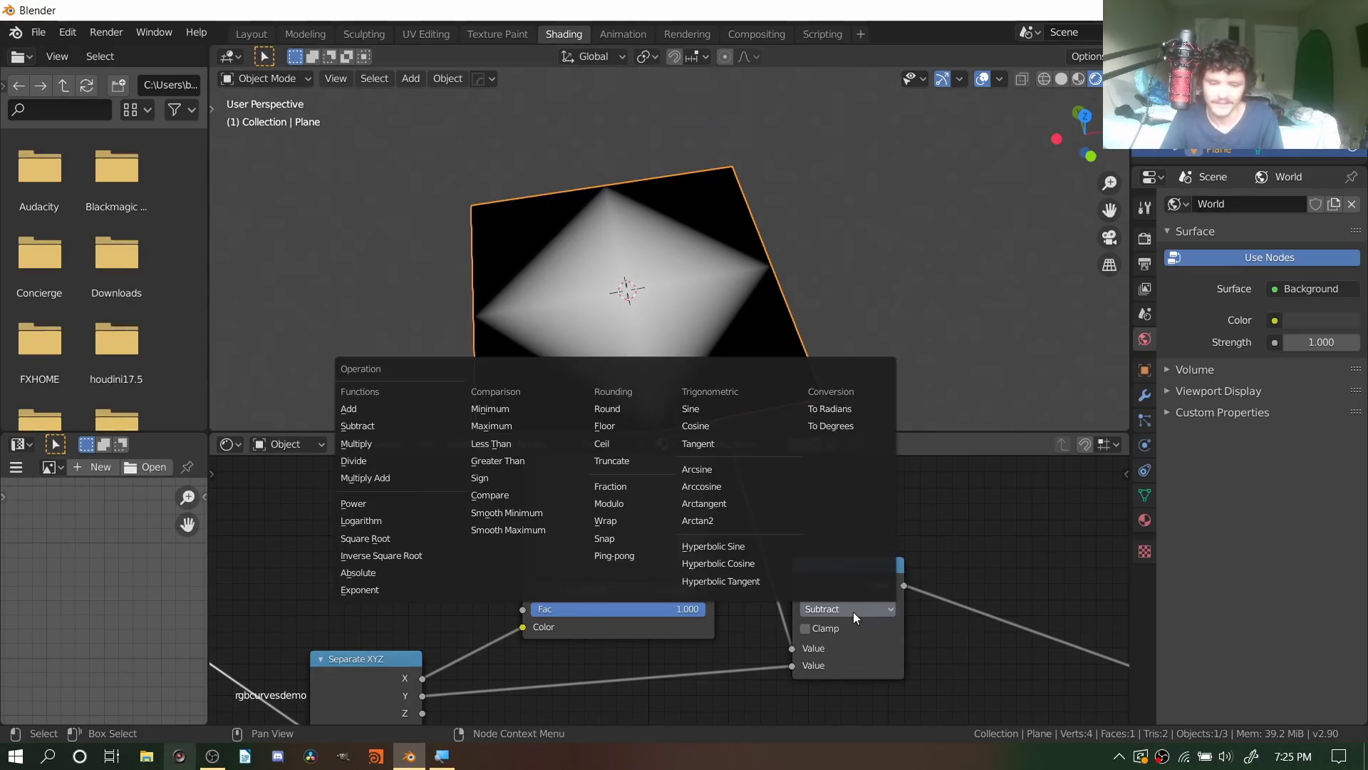
pyautogui.click(516, 493)
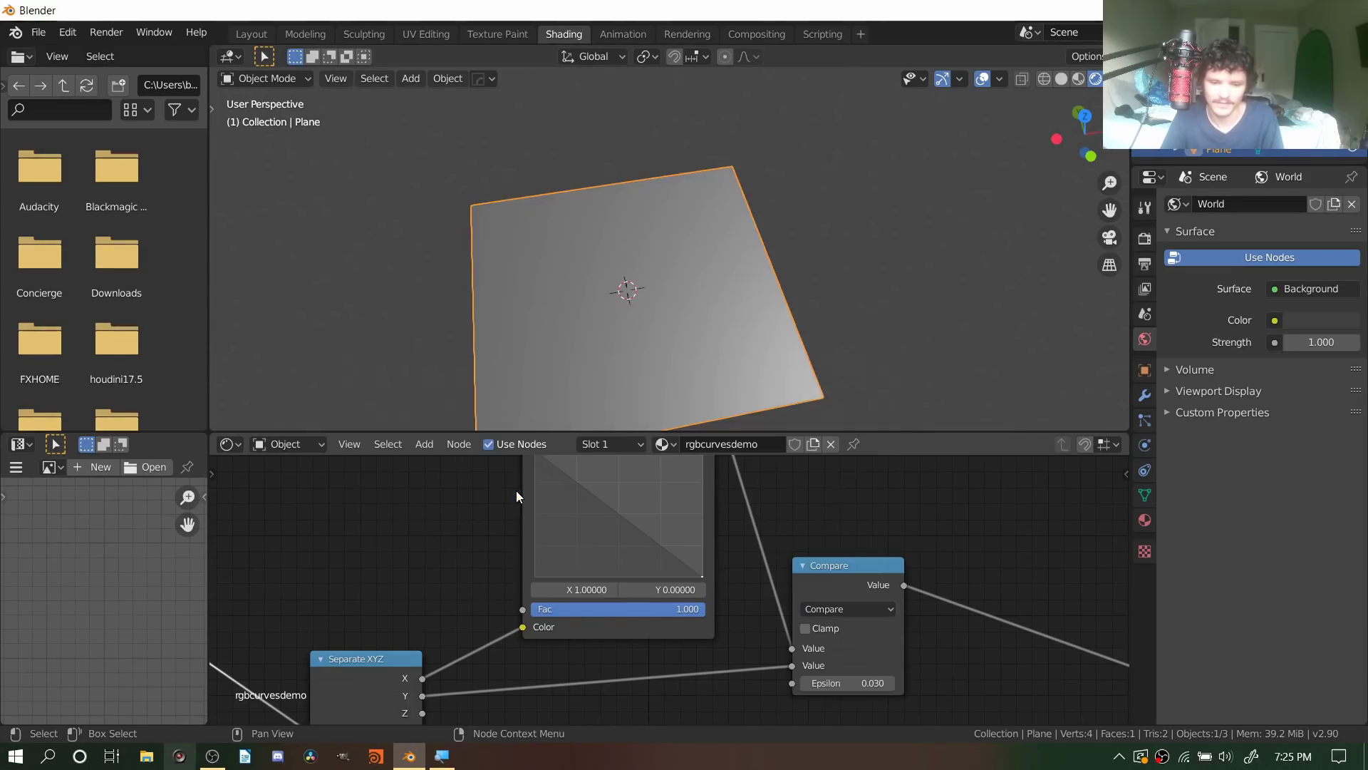
pyautogui.moveTo(645, 218); pyautogui.dragTo(642, 283, button='middle')
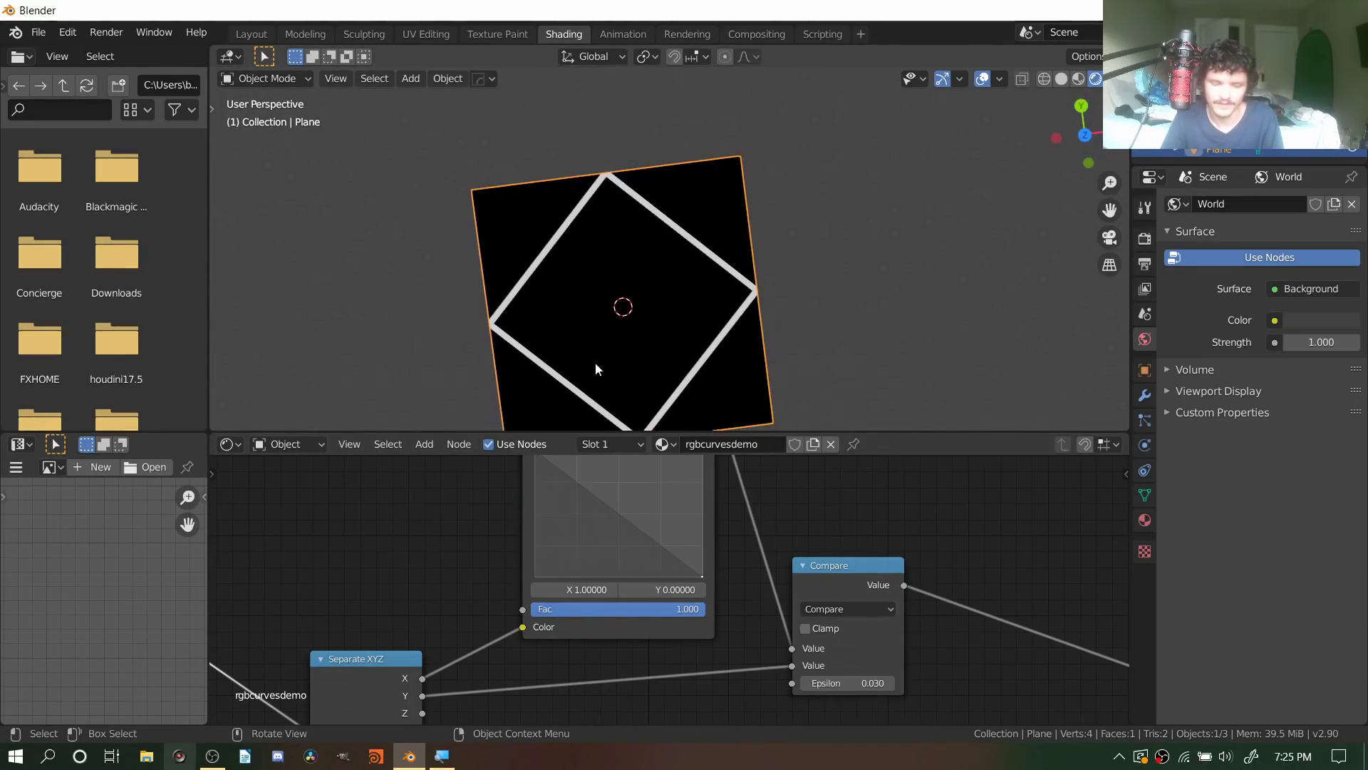
pyautogui.moveTo(863, 683)
pyautogui.mouseDown()
pyautogui.moveTo(919, 683)
pyautogui.moveTo(871, 682)
pyautogui.mouseUp()
pyautogui.moveTo(638, 533); pyautogui.dragTo(645, 494)
pyautogui.hotkey('ctrl', 'z')
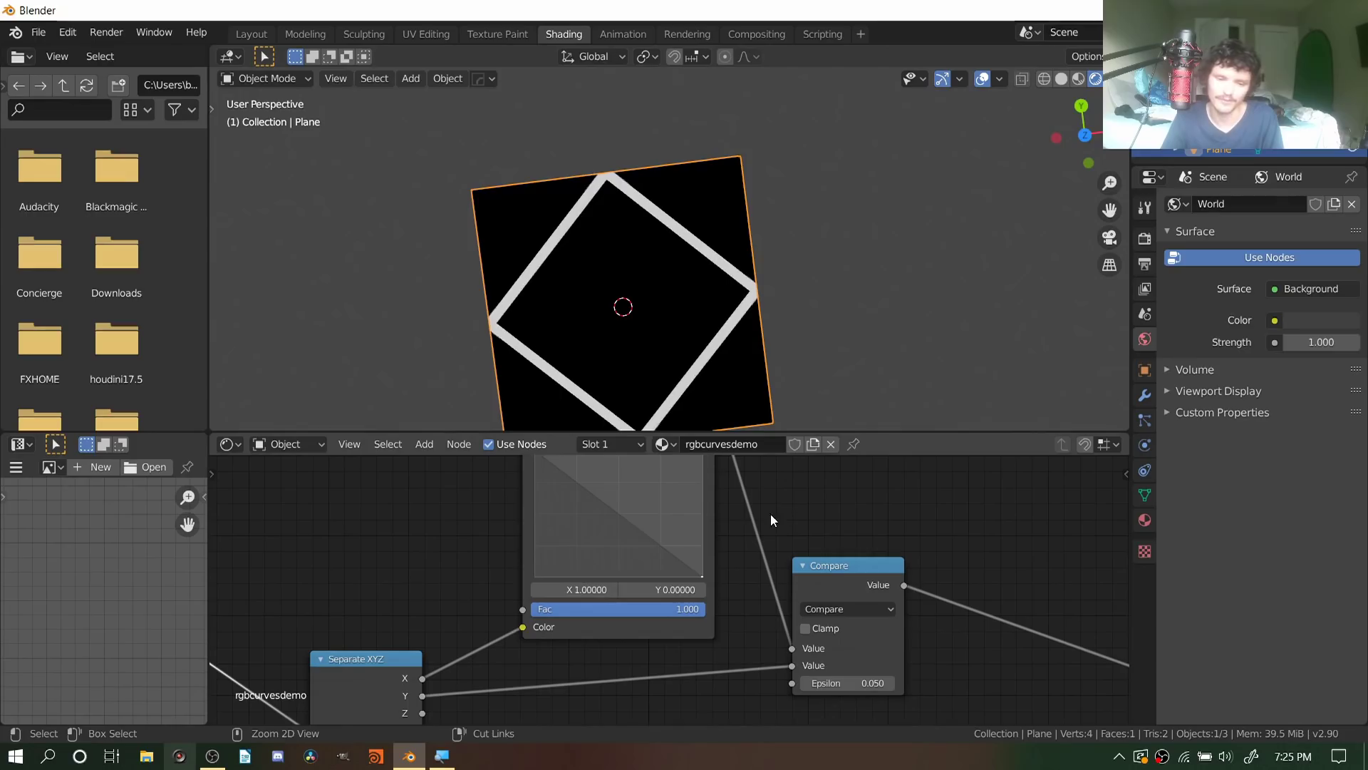
pyautogui.click(805, 682)
pyautogui.moveTo(848, 682); pyautogui.dragTo(948, 683)
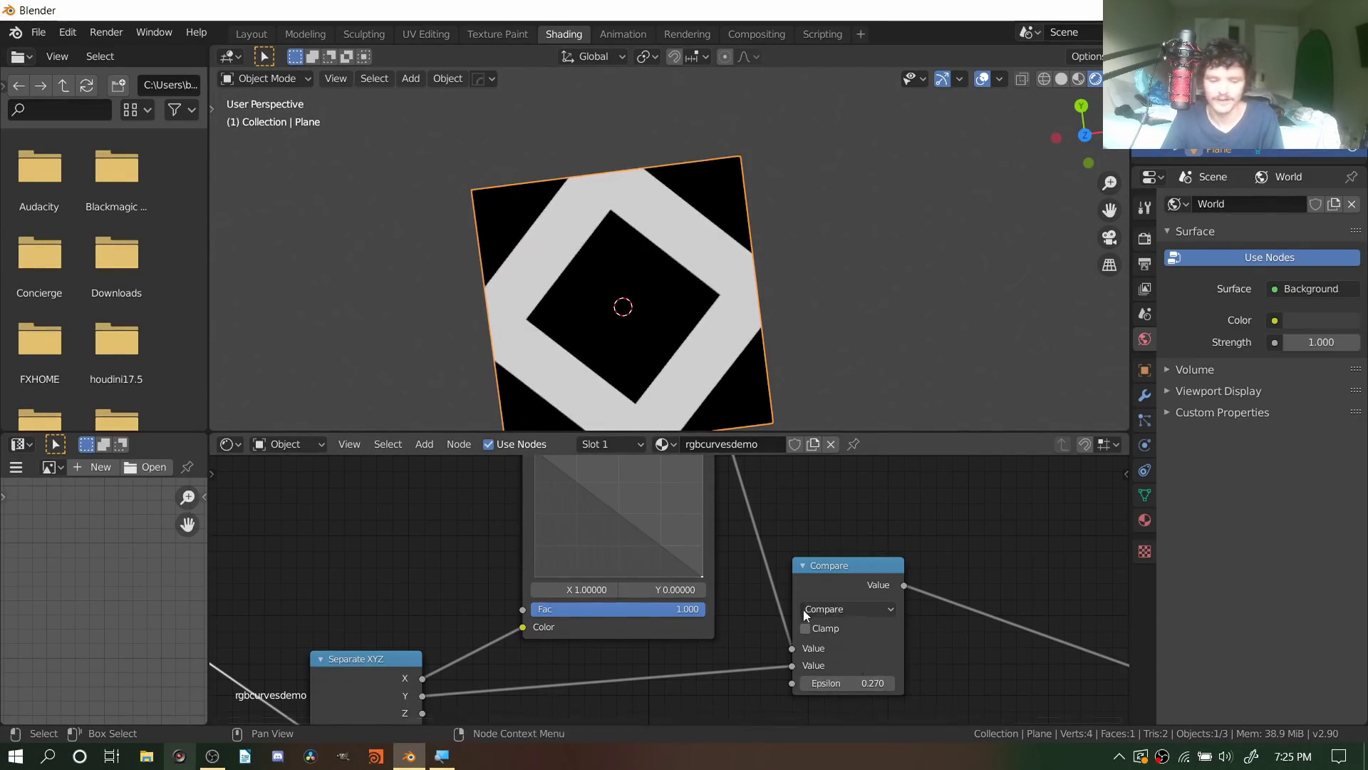
# Switch OBS to the CameraMain scene so only the webcam is shown.
pyautogui.click(212, 755)
pyautogui.click(83, 671)
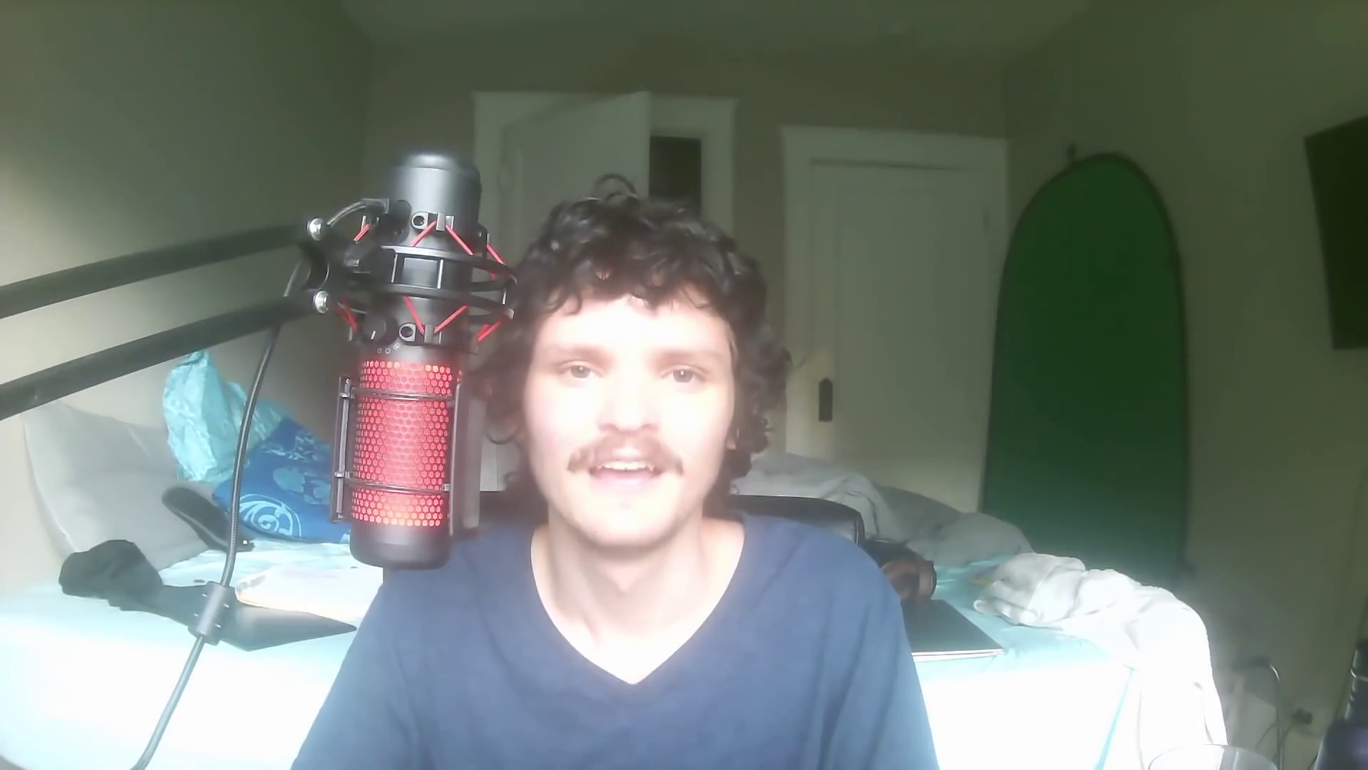